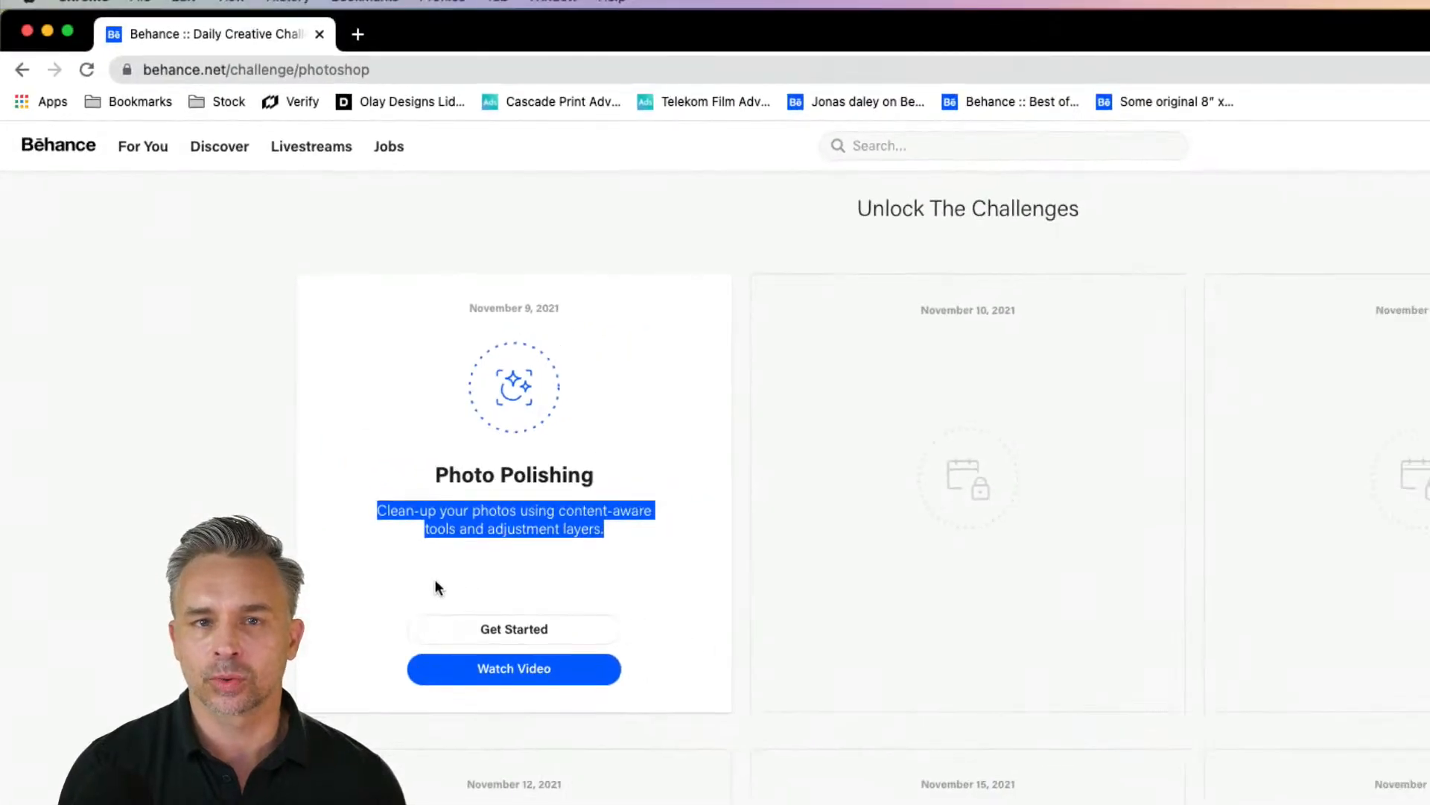
Step: Minimize the browser window and open the PsDCC folder from the desktop
left_click(1249, 439)
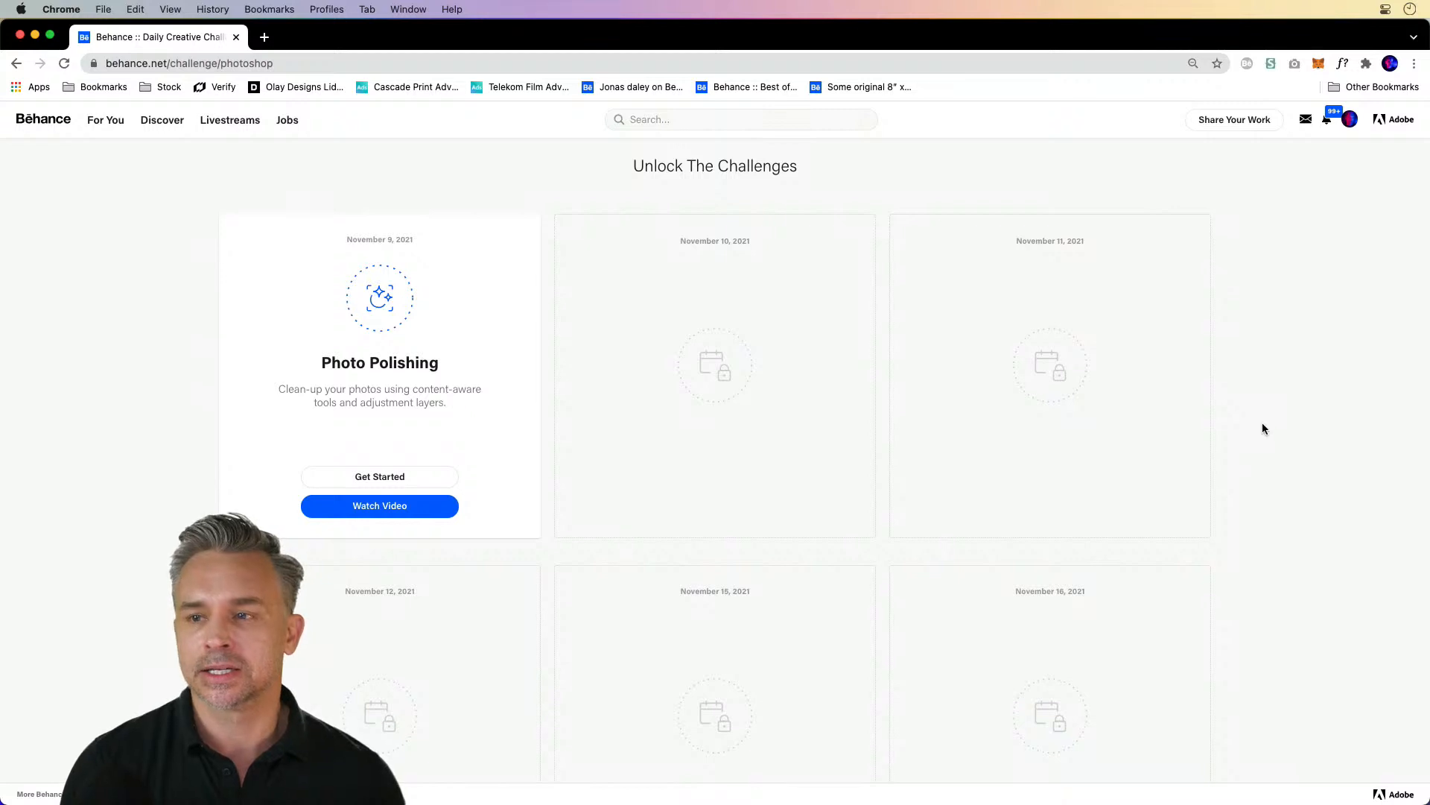
scroll(1258, 419, "up", 8)
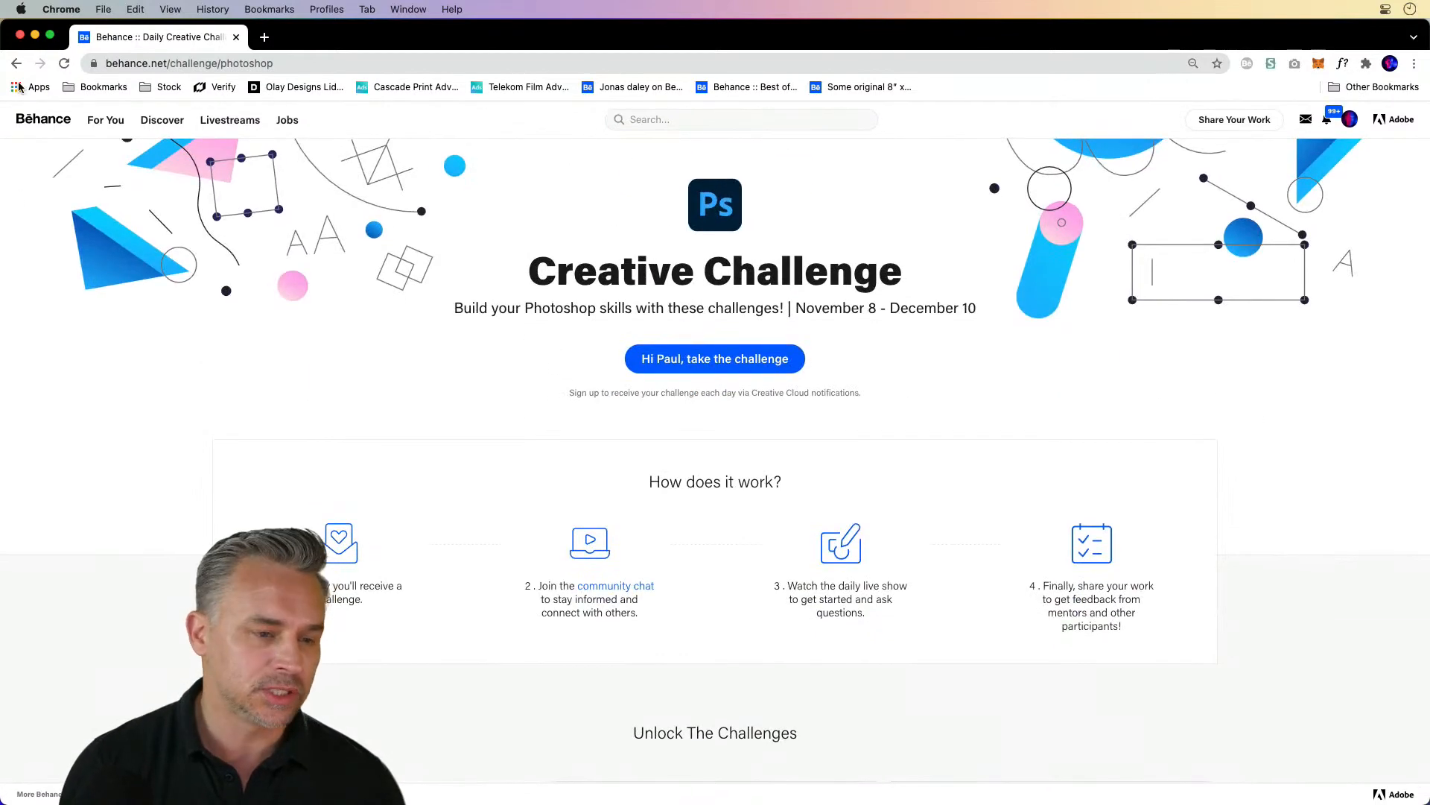
left_click(35, 38)
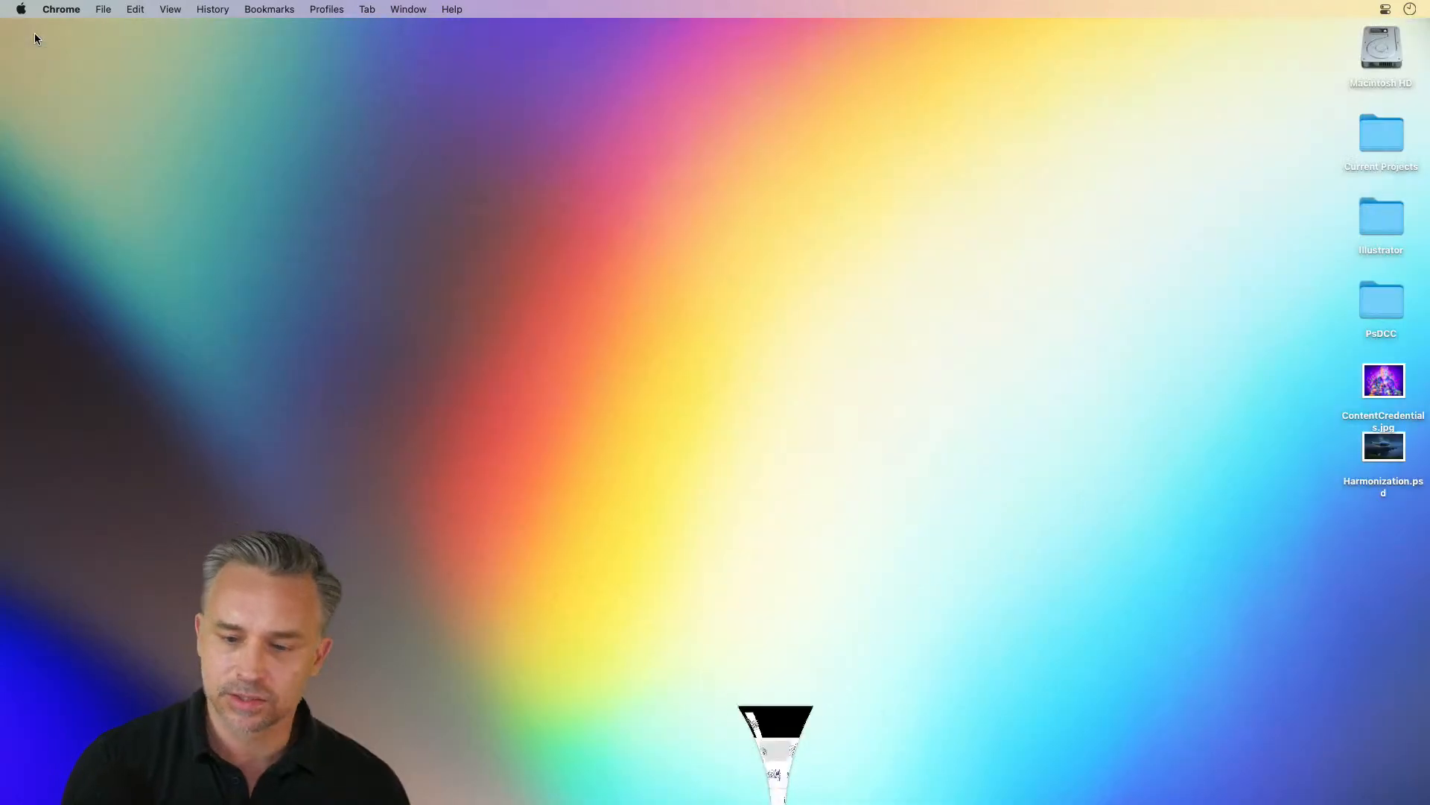
double_click(1369, 307)
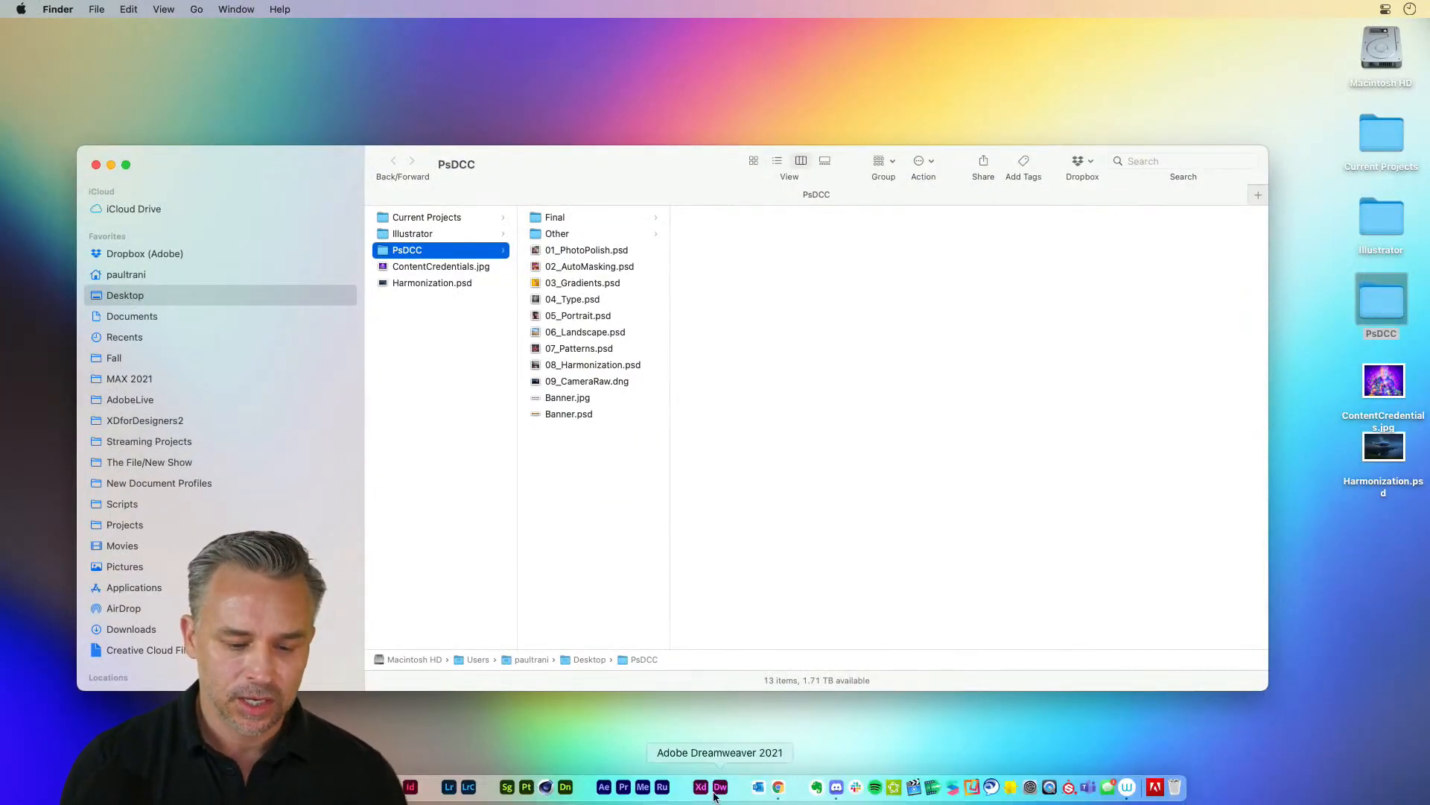
Step: Return to Chrome and open the starter file page of the Photo Polishing challenge
left_click(779, 782)
scroll(144, 635, "down", 6)
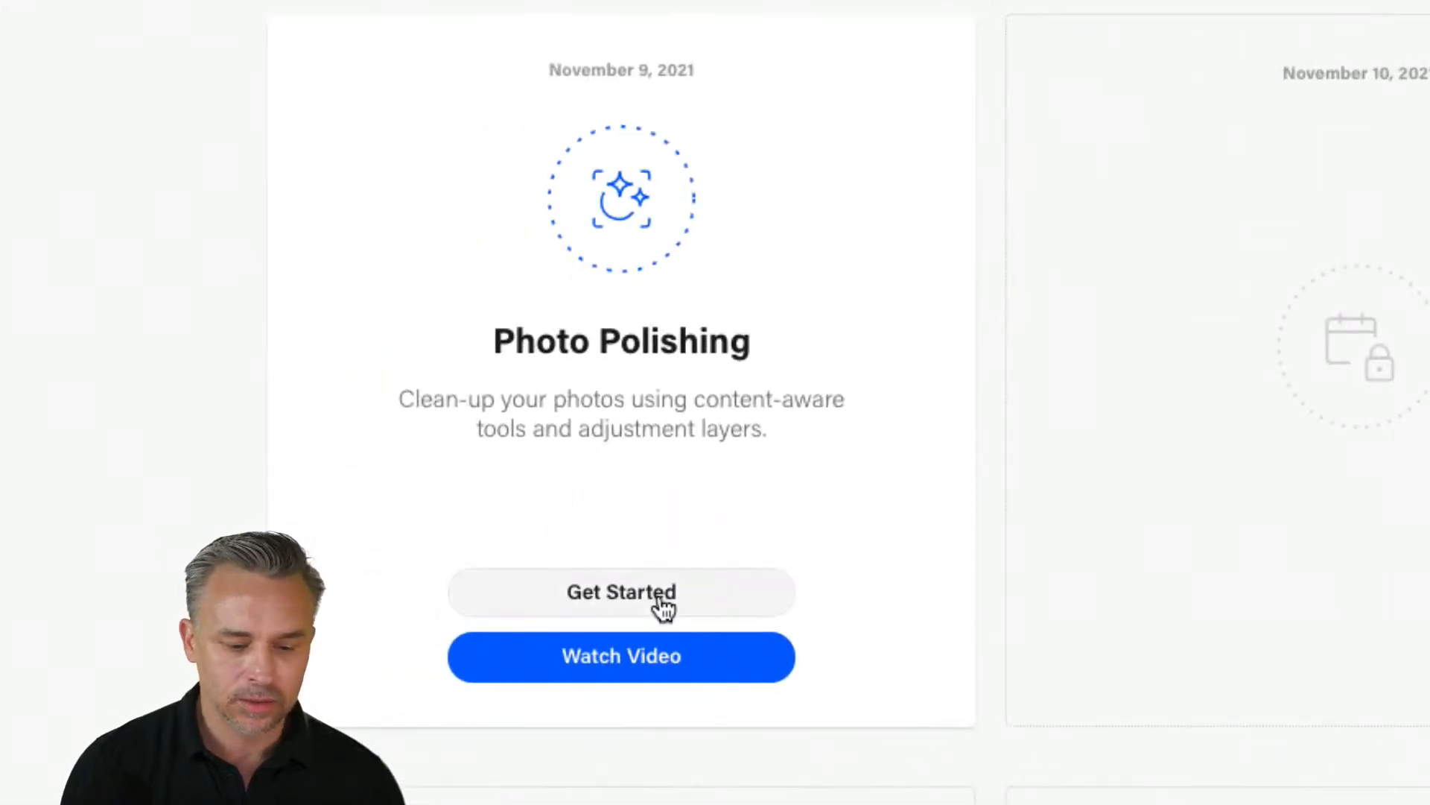
left_click(662, 600)
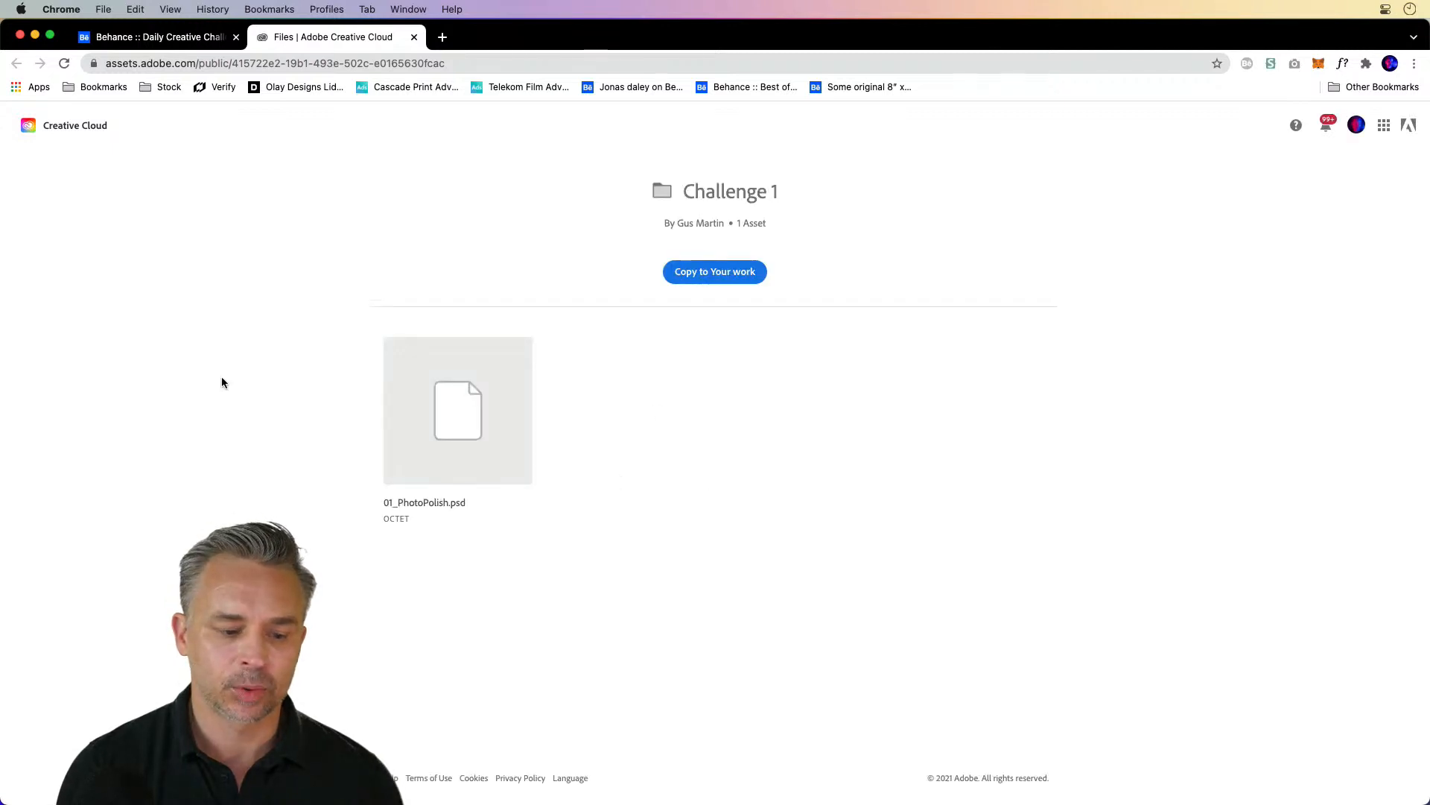
Step: Minimize the browser, reopen the PsDCC folder from the desktop and open 01_PhotoPolish.psd in Photoshop
left_click(35, 35)
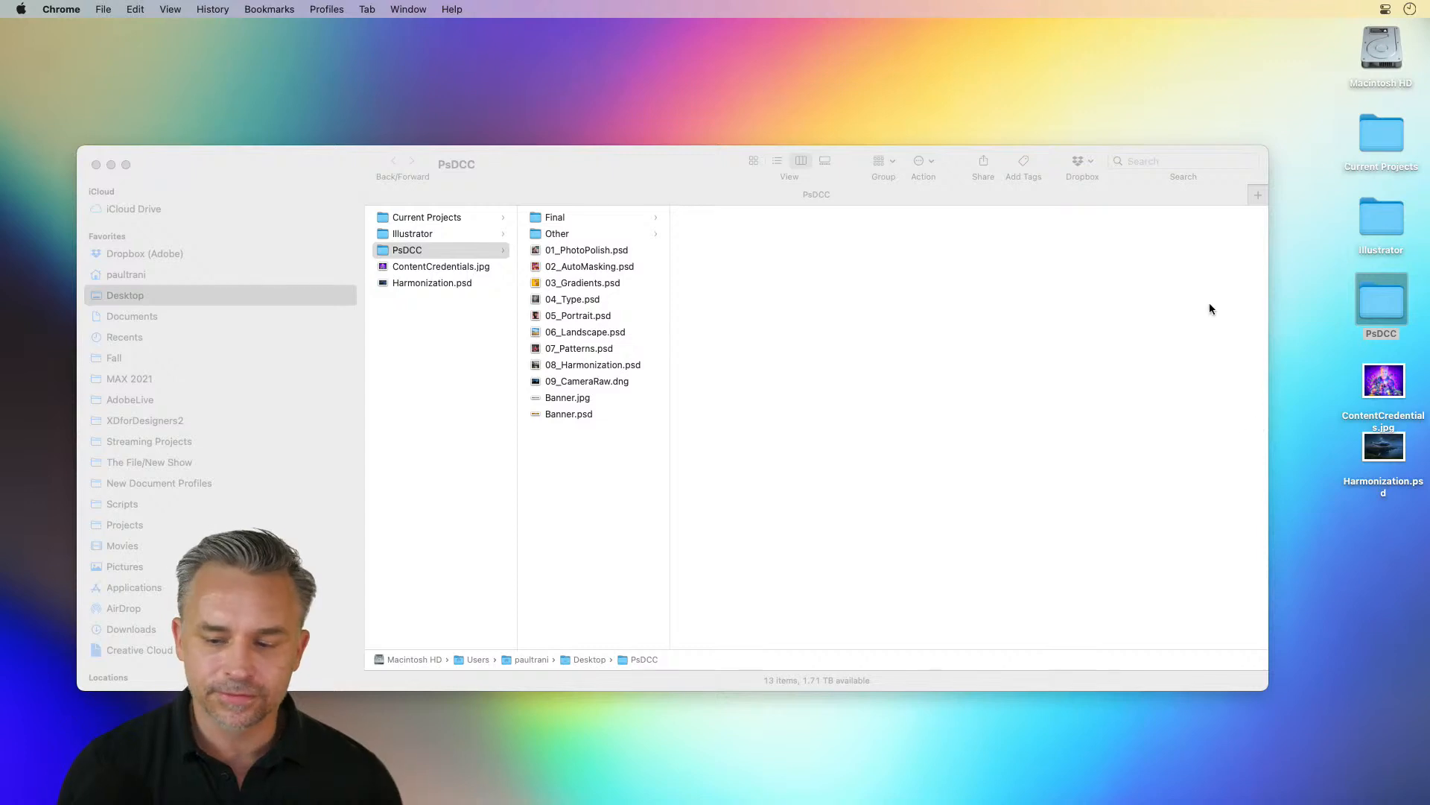
left_click(97, 167)
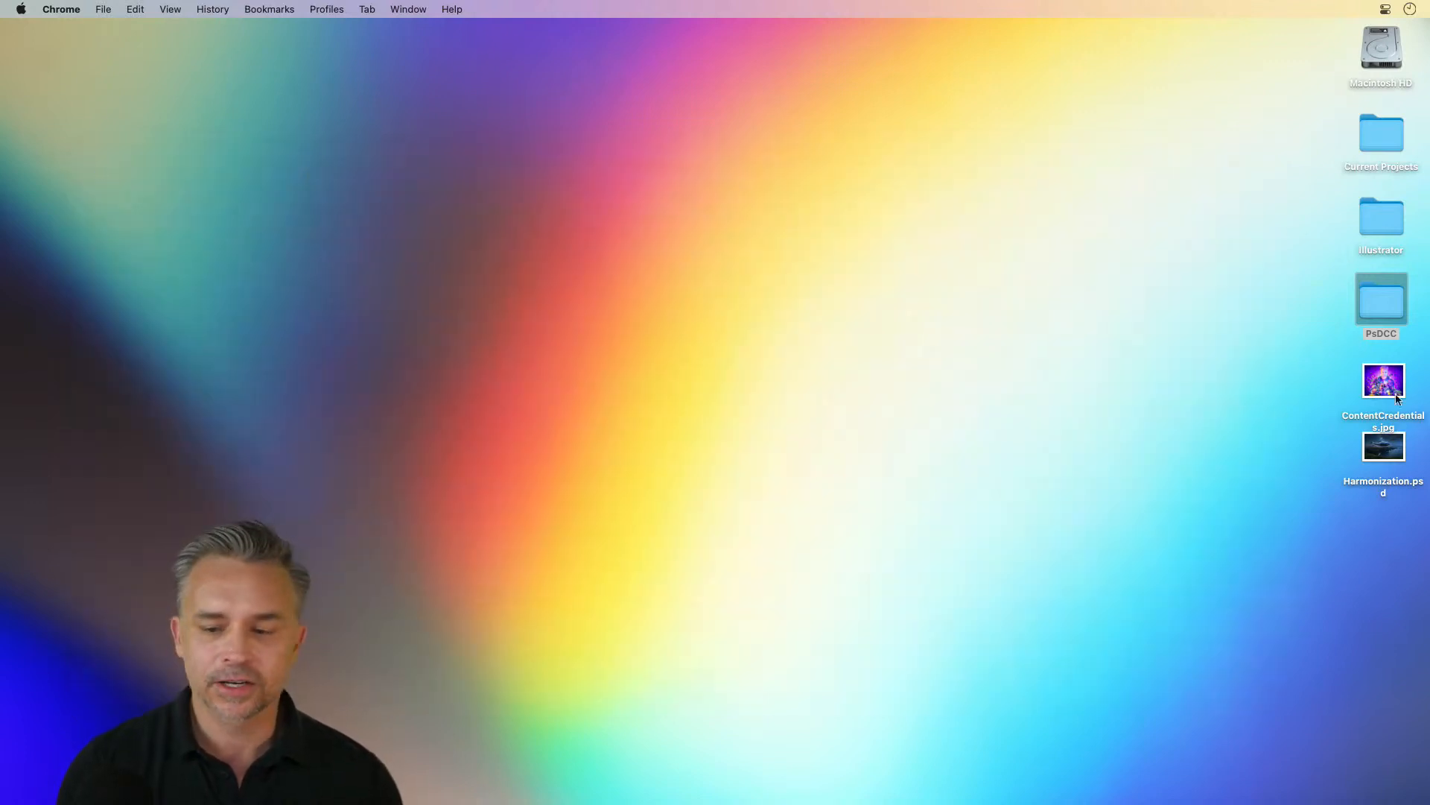
double_click(1380, 298)
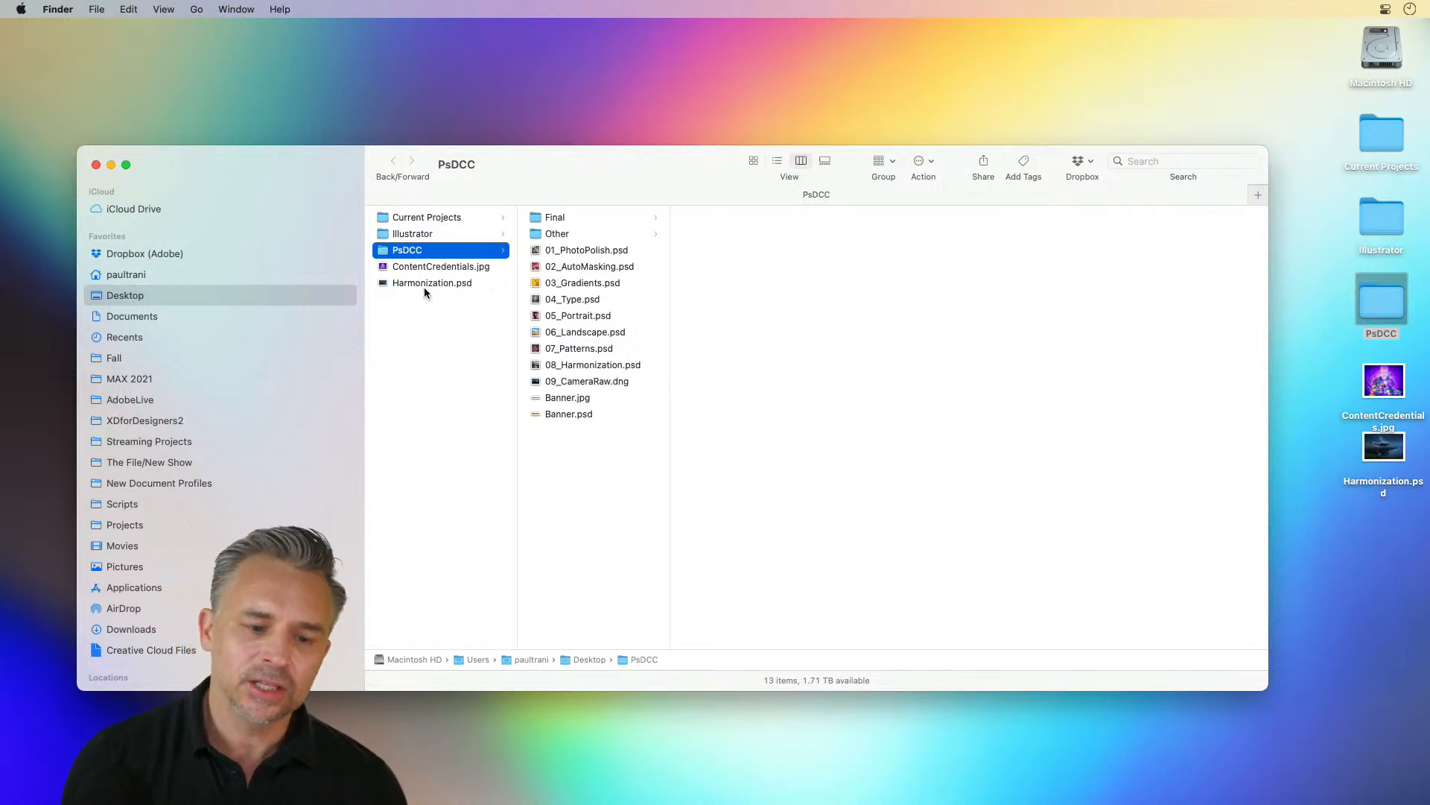
left_click(536, 252)
left_click_drag(536, 251, 507, 245)
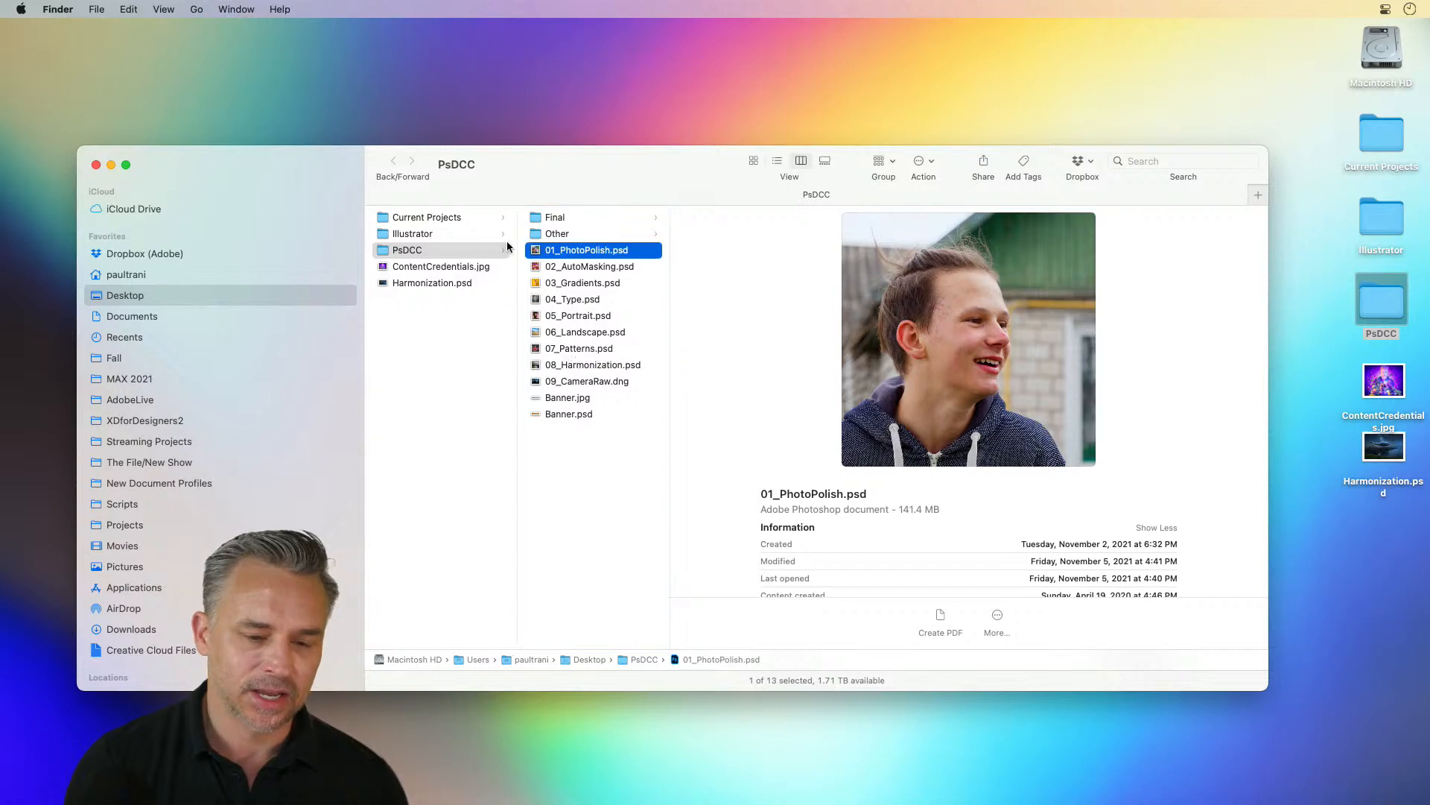
double_click(535, 251)
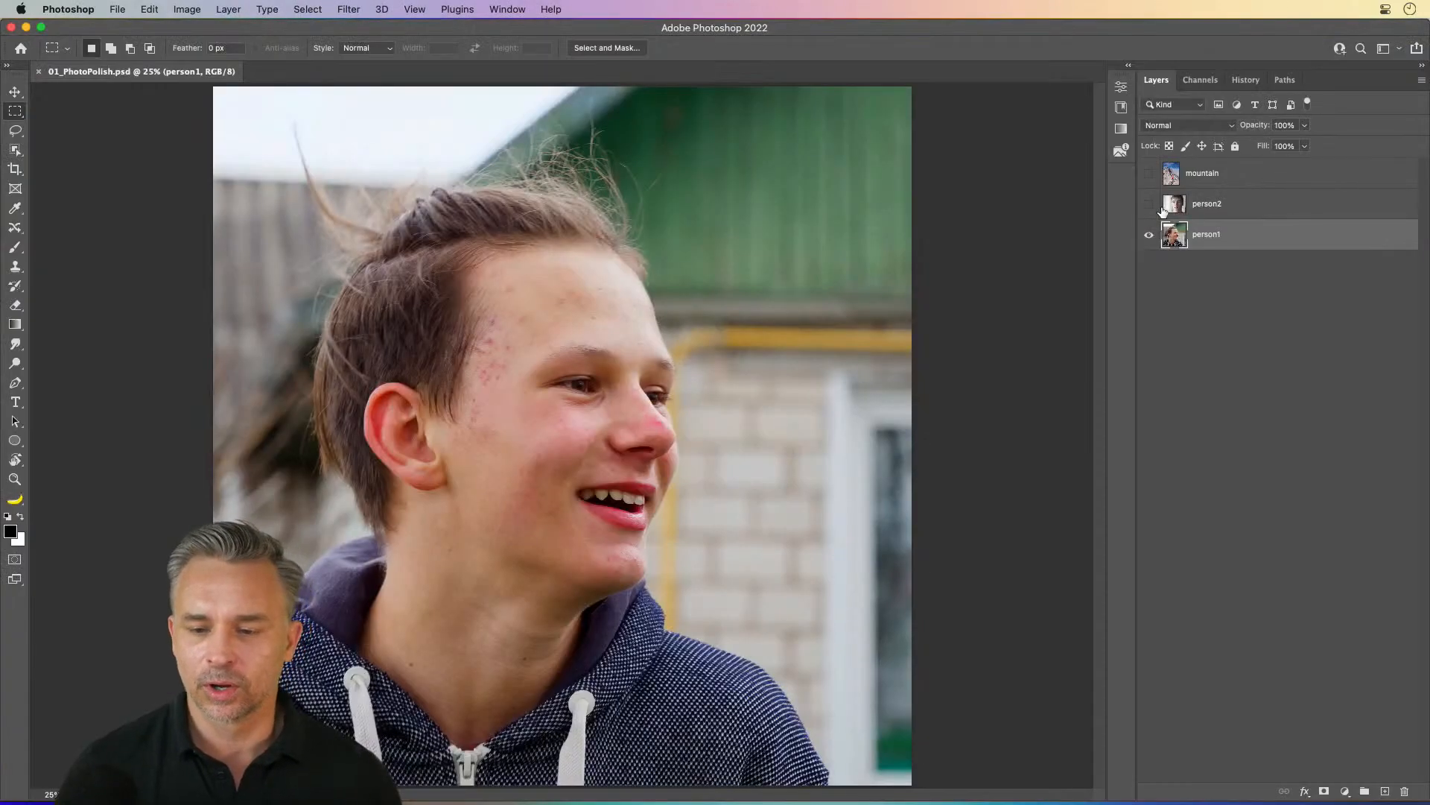
Step: Show the person2 and mountain layers to view the other practice photos
left_click(1149, 204)
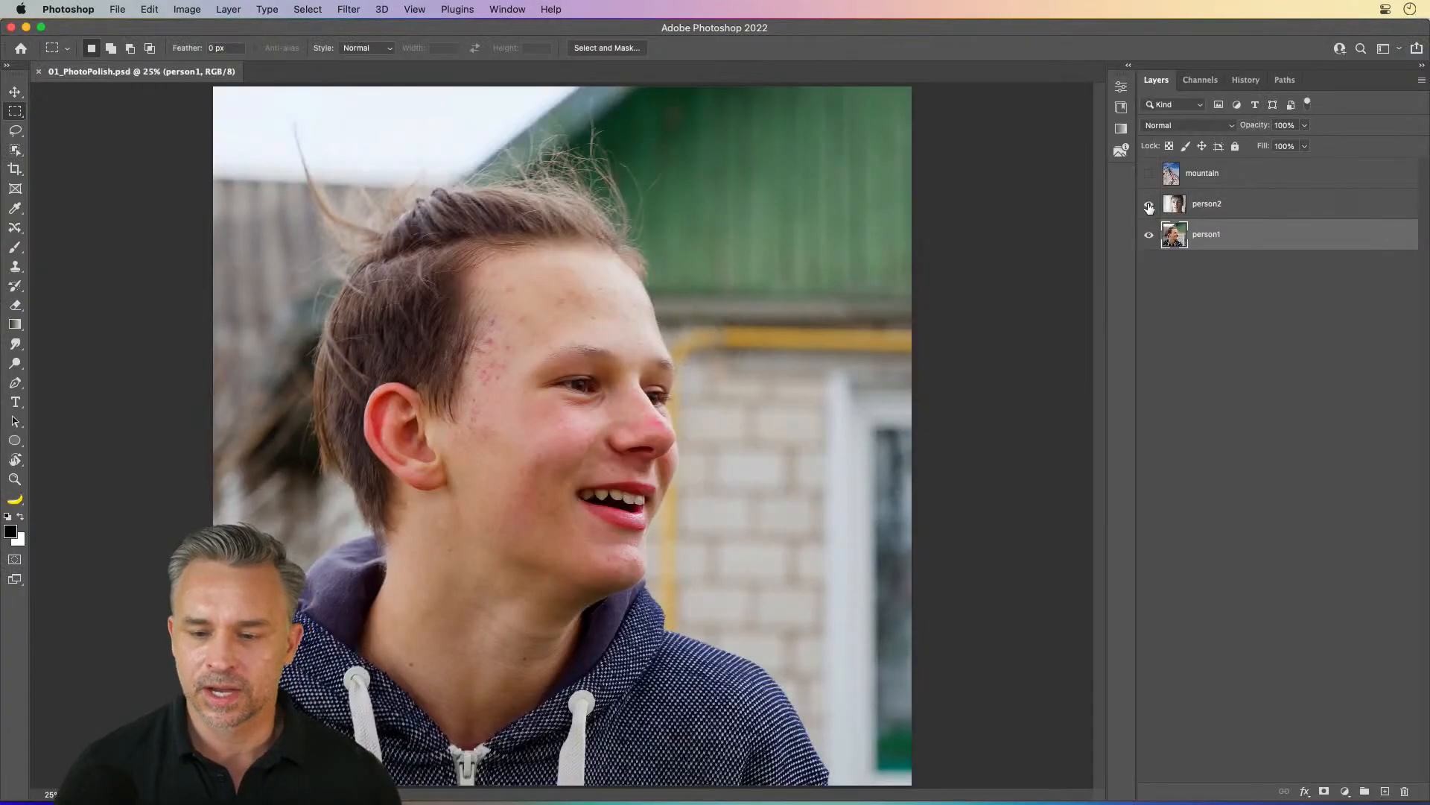
left_click(1148, 174)
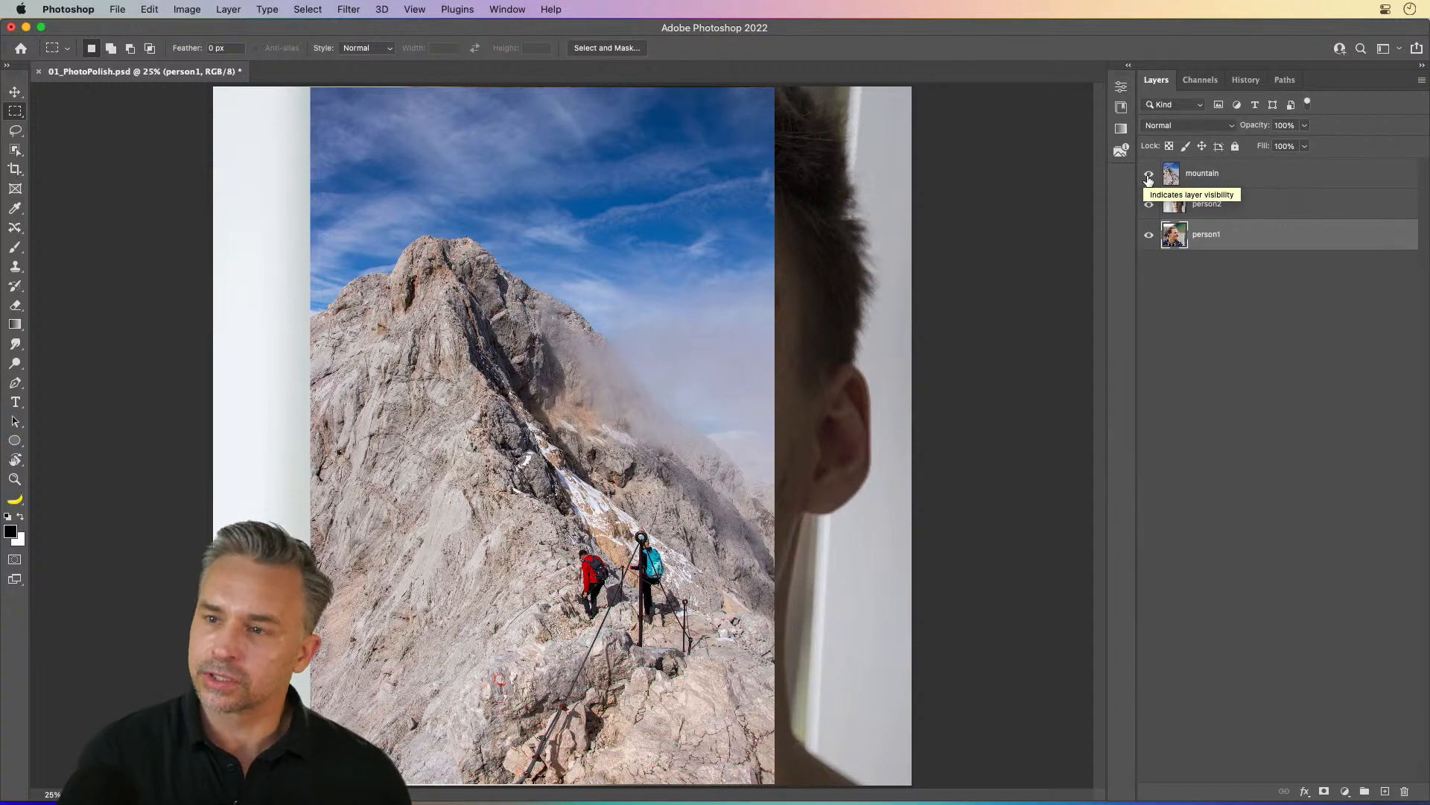
left_click(117, 8)
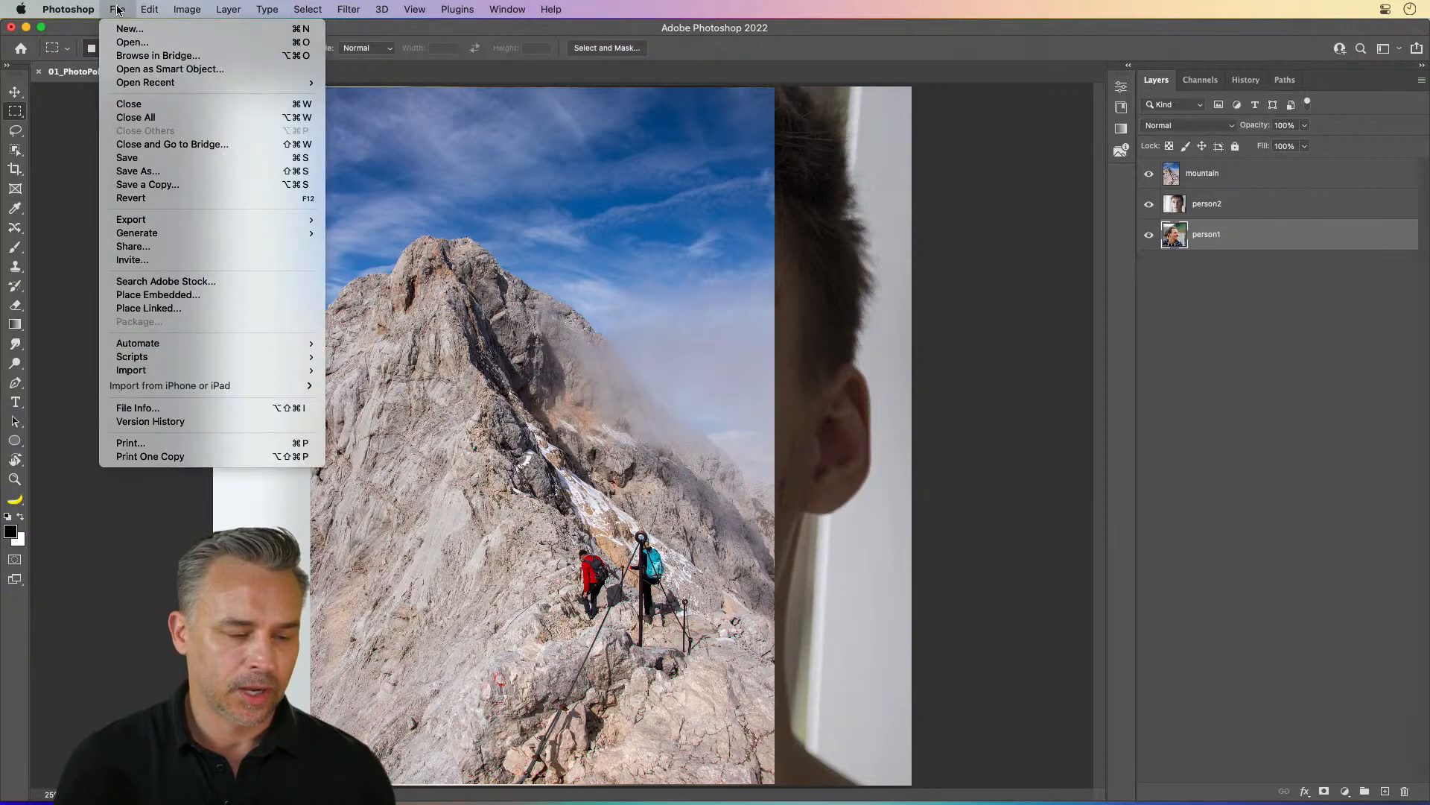
mouse_move(138, 346)
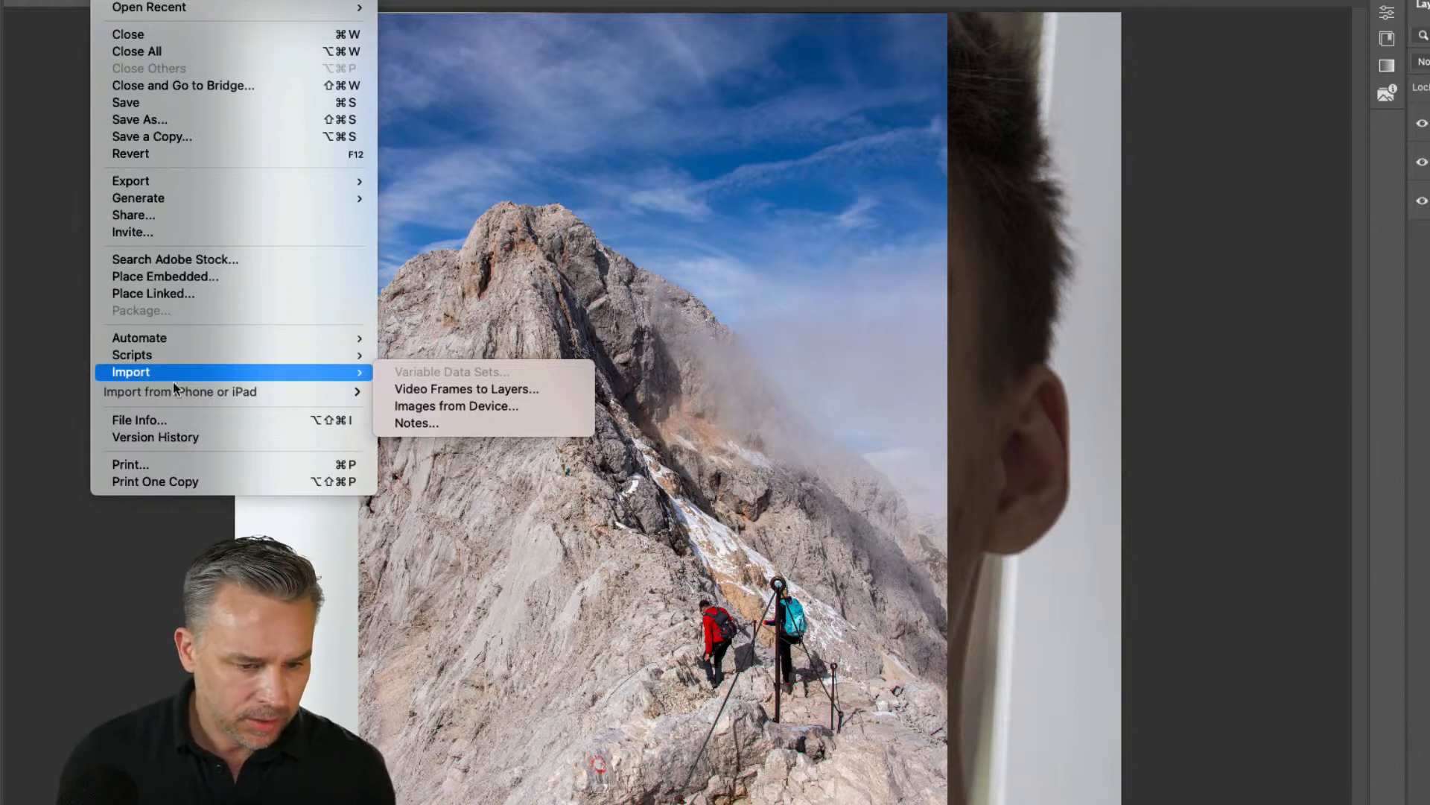
left_click(485, 408)
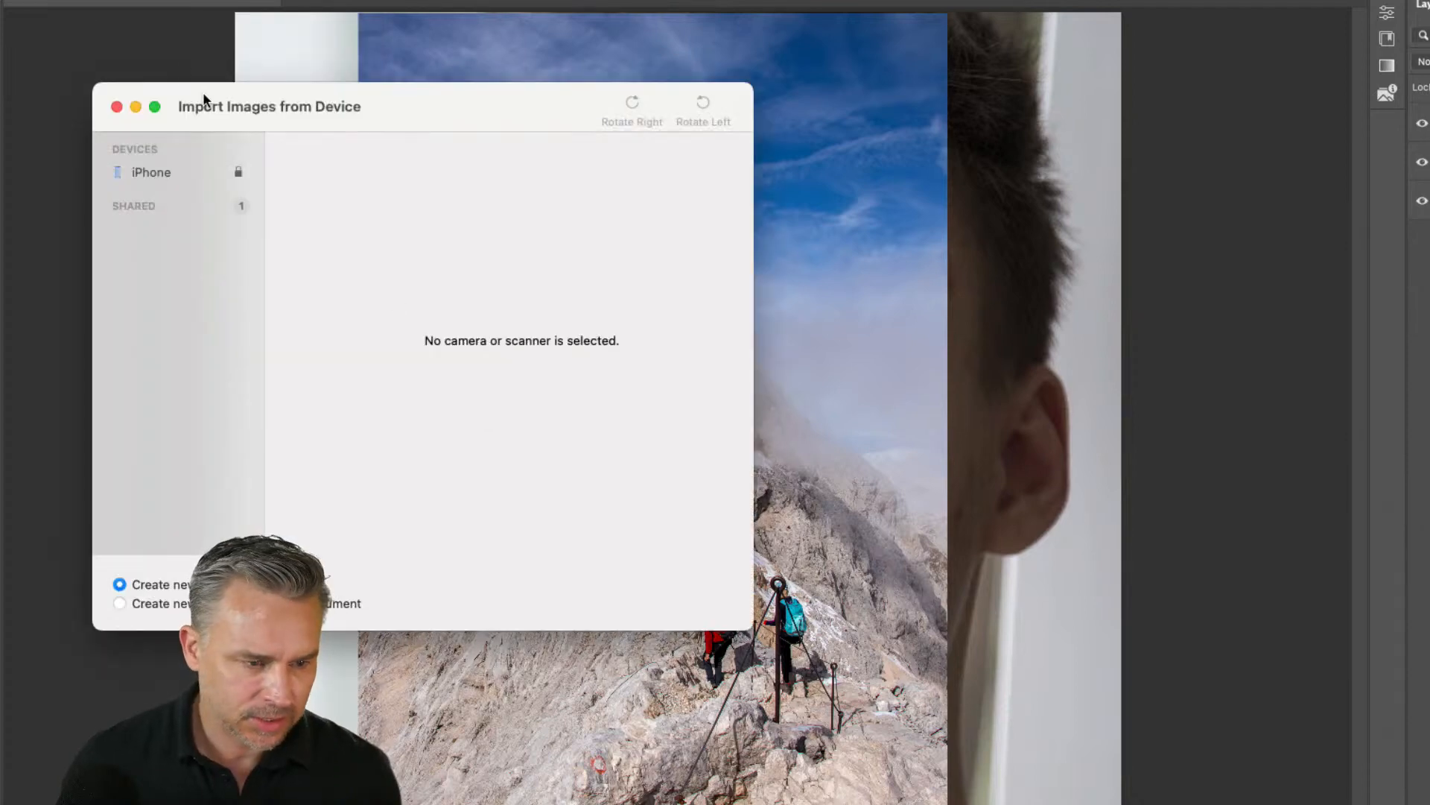
left_click(116, 107)
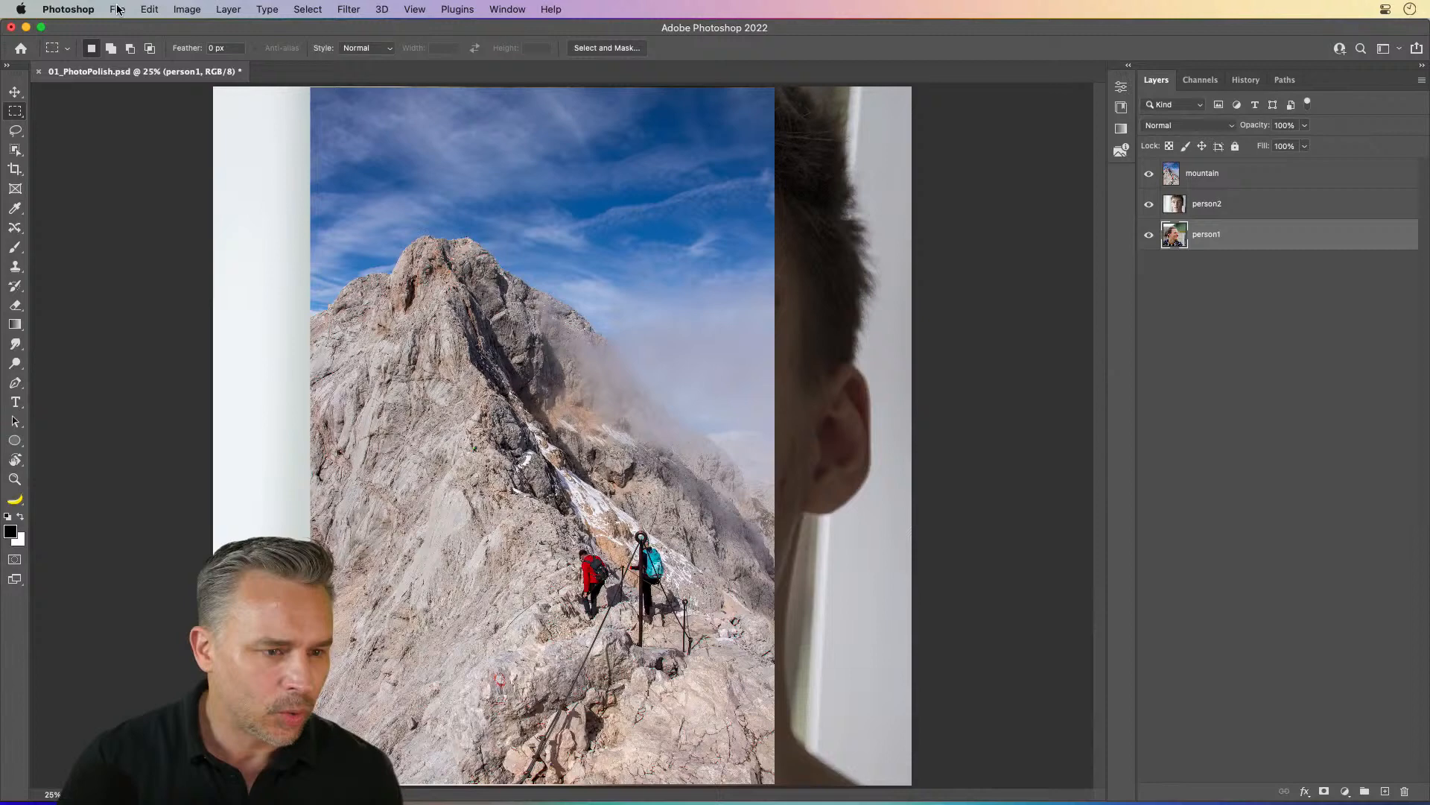
Step: Import a photo taken with the iPhone as a new document and close it without saving
left_click(117, 9)
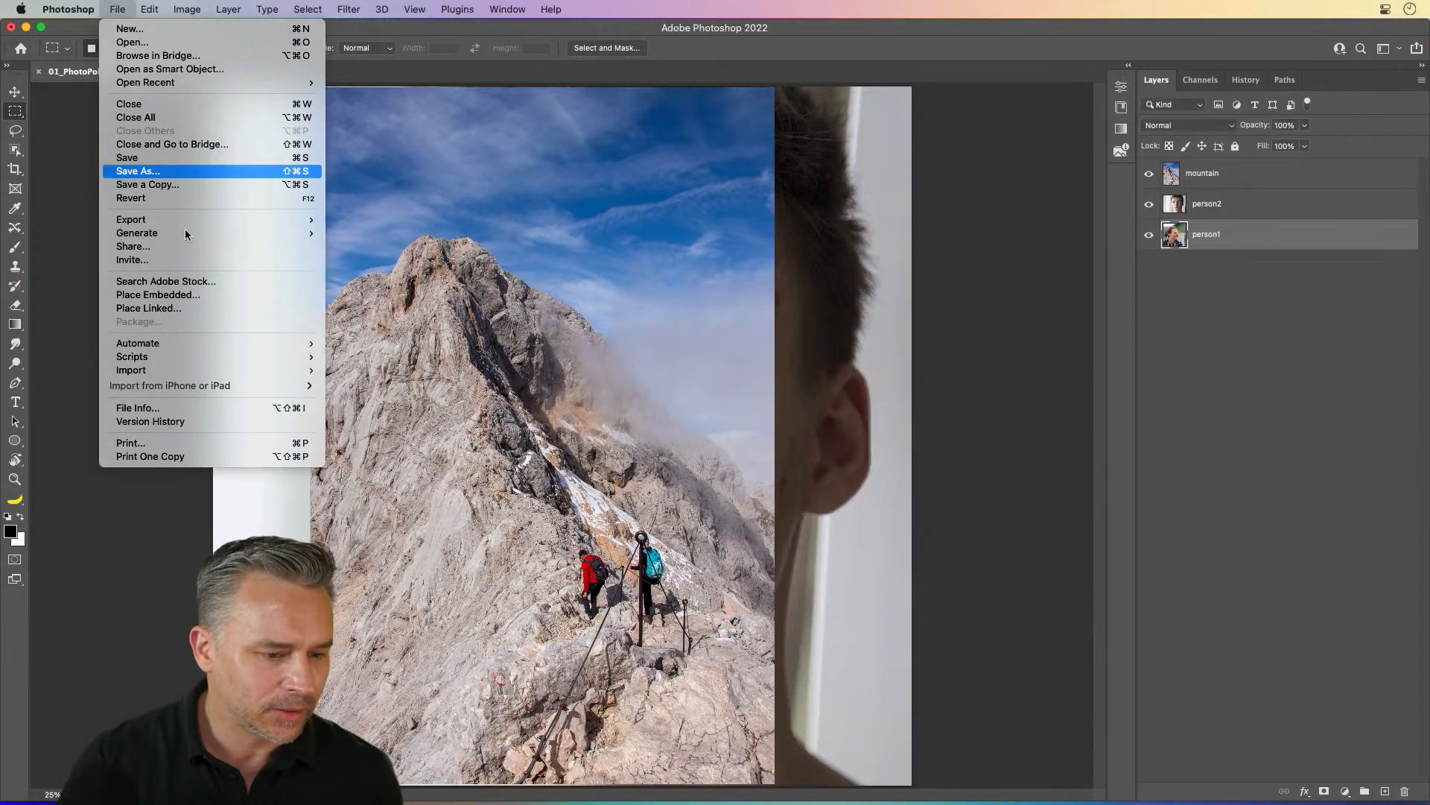
mouse_move(132, 371)
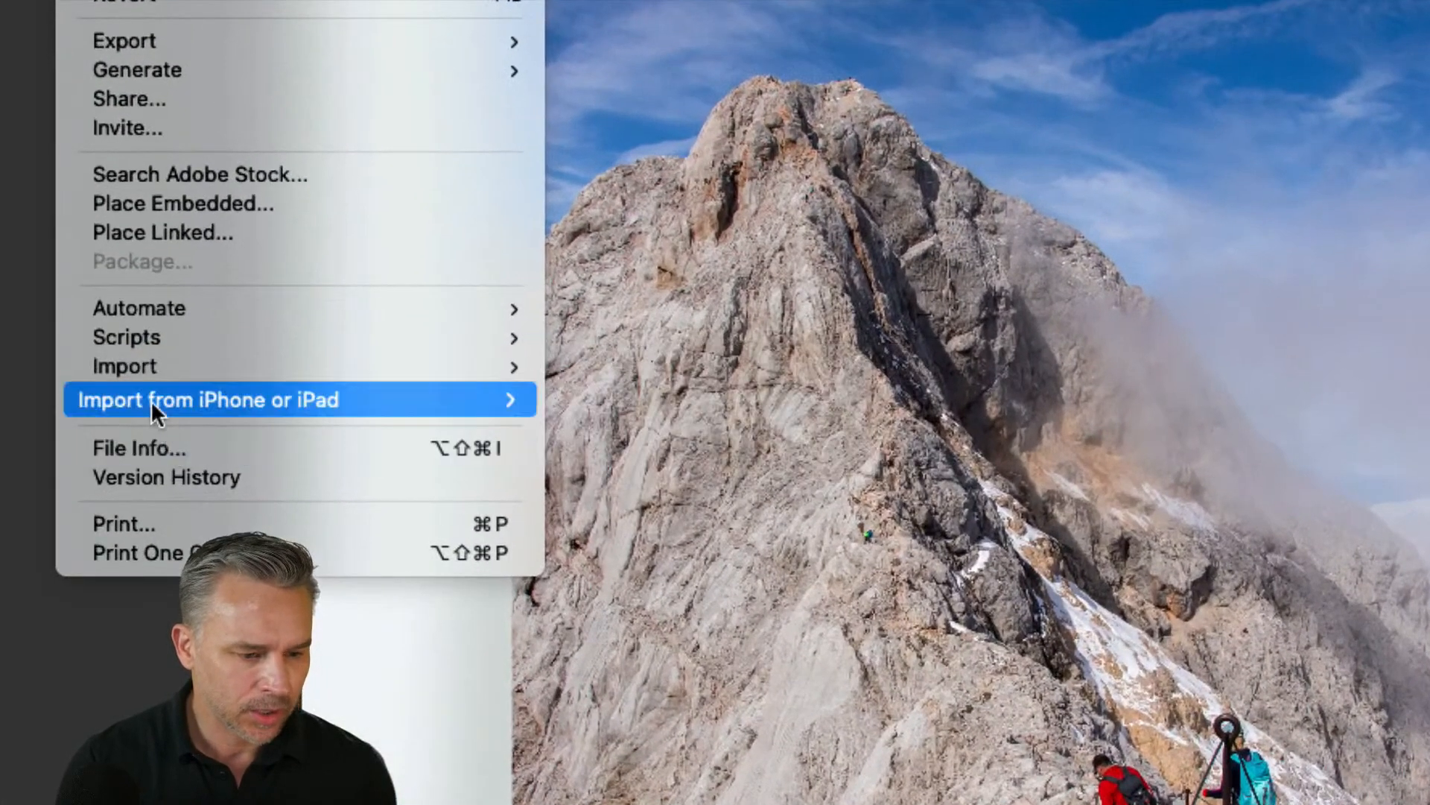
mouse_move(148, 393)
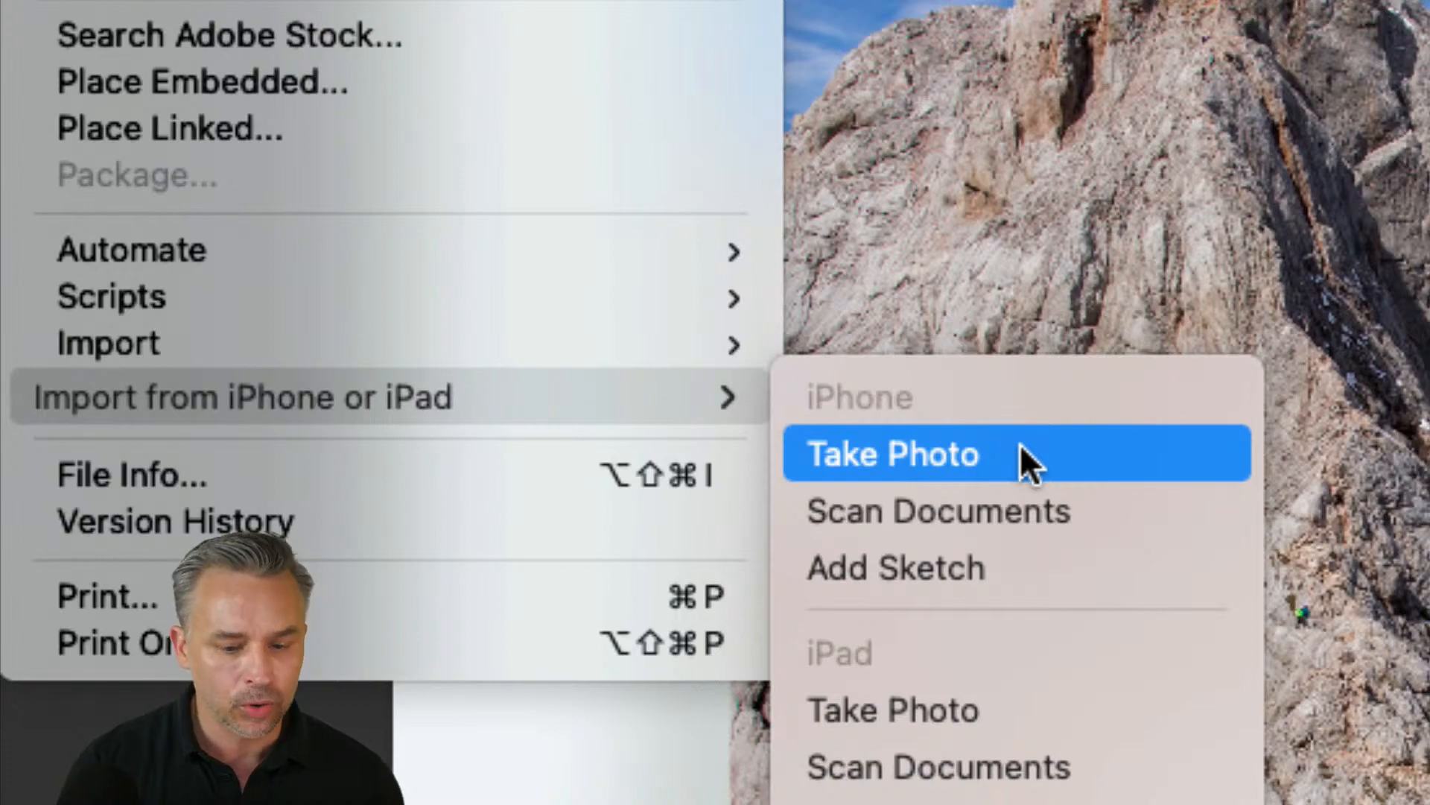
left_click(1022, 445)
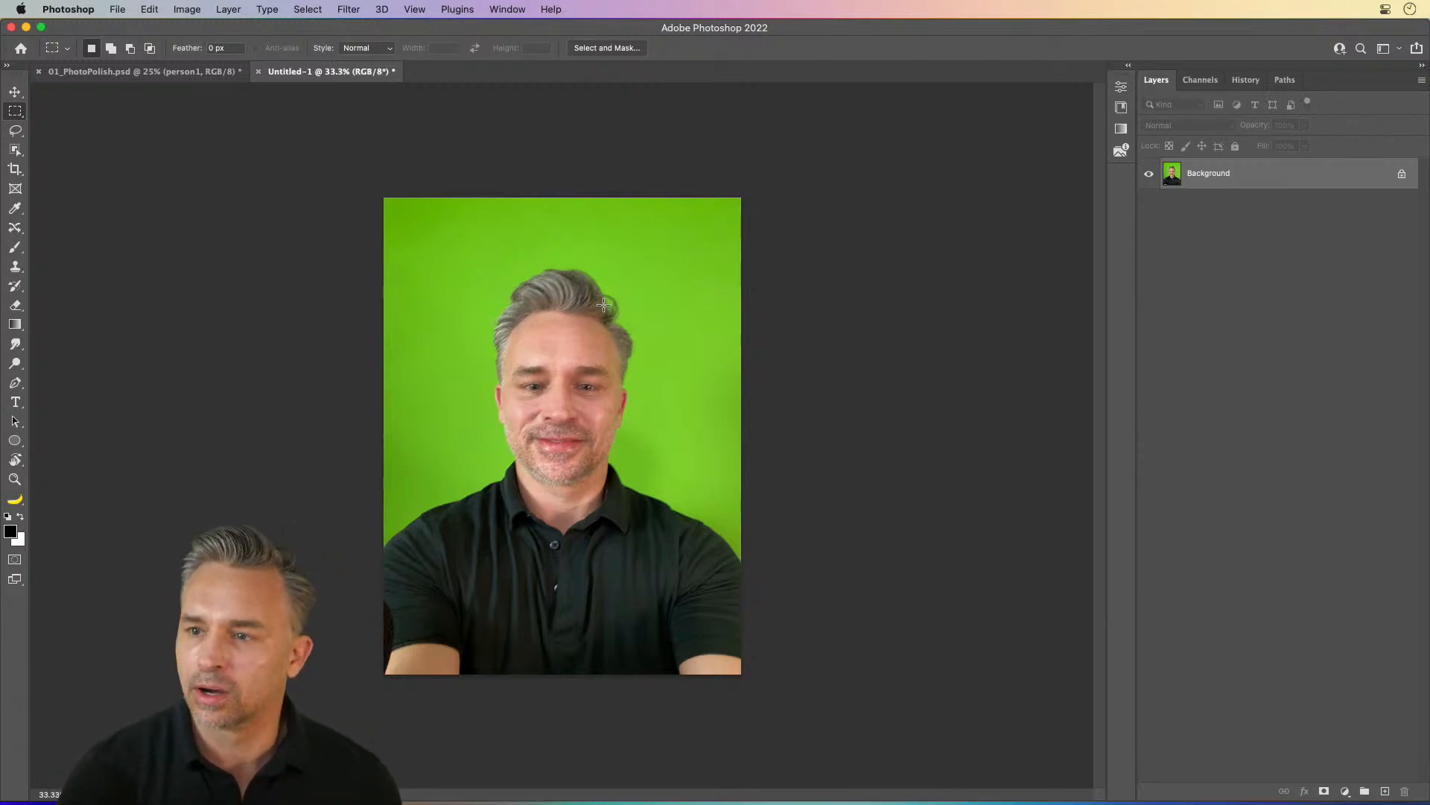
key("super+w")
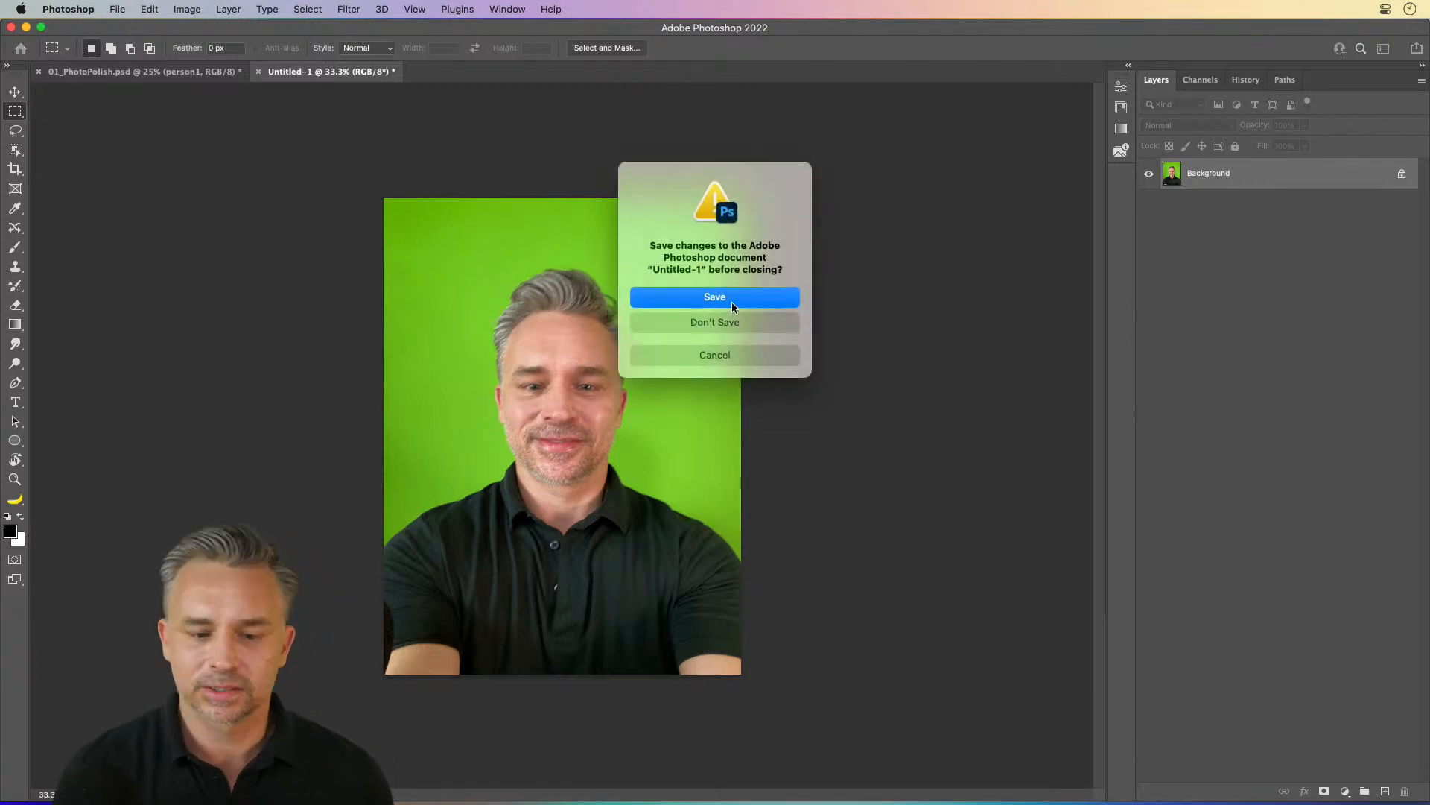
left_click(709, 324)
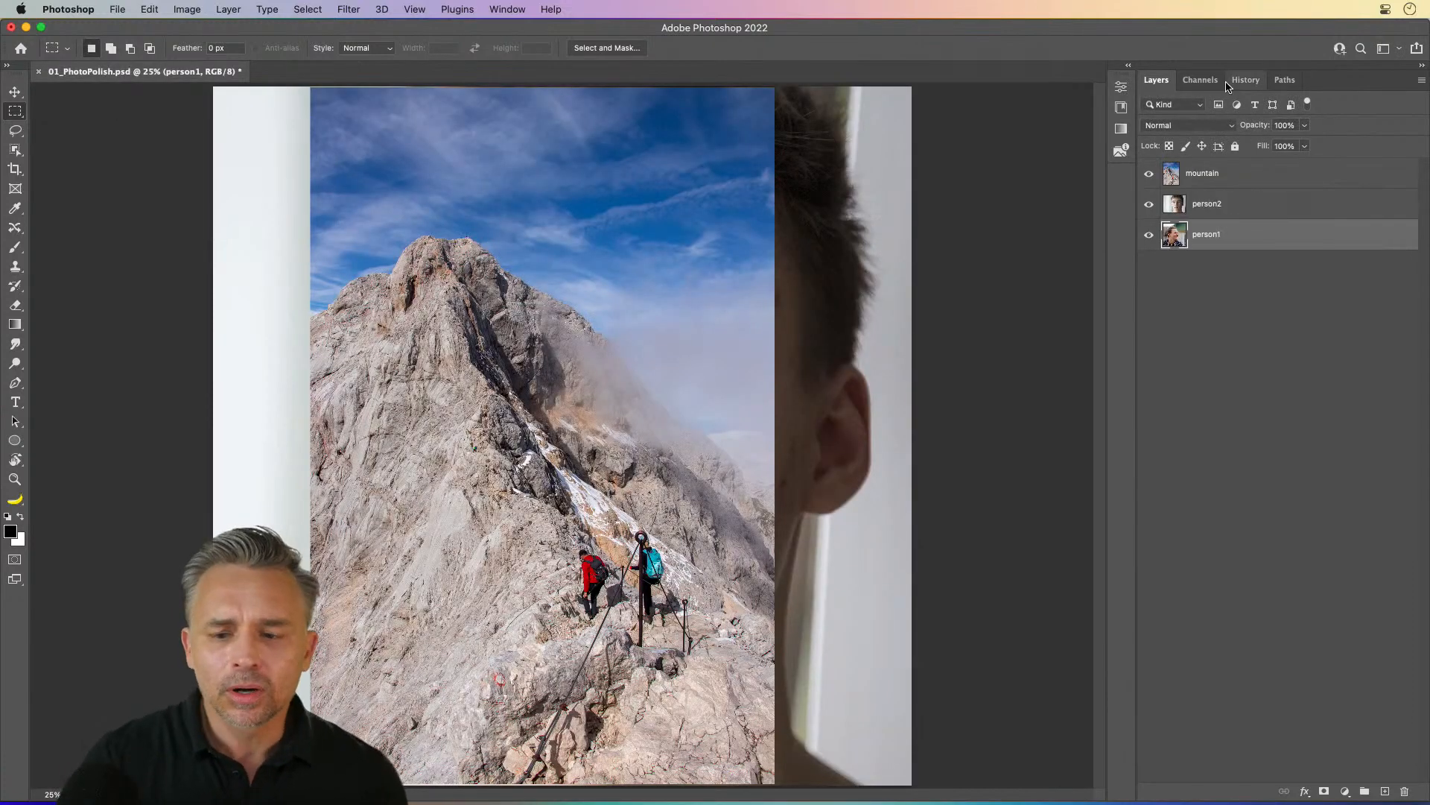
Step: Hide the mountain and person2 layers so that only the person1 layer shows
left_click(1149, 174)
left_click(1149, 205)
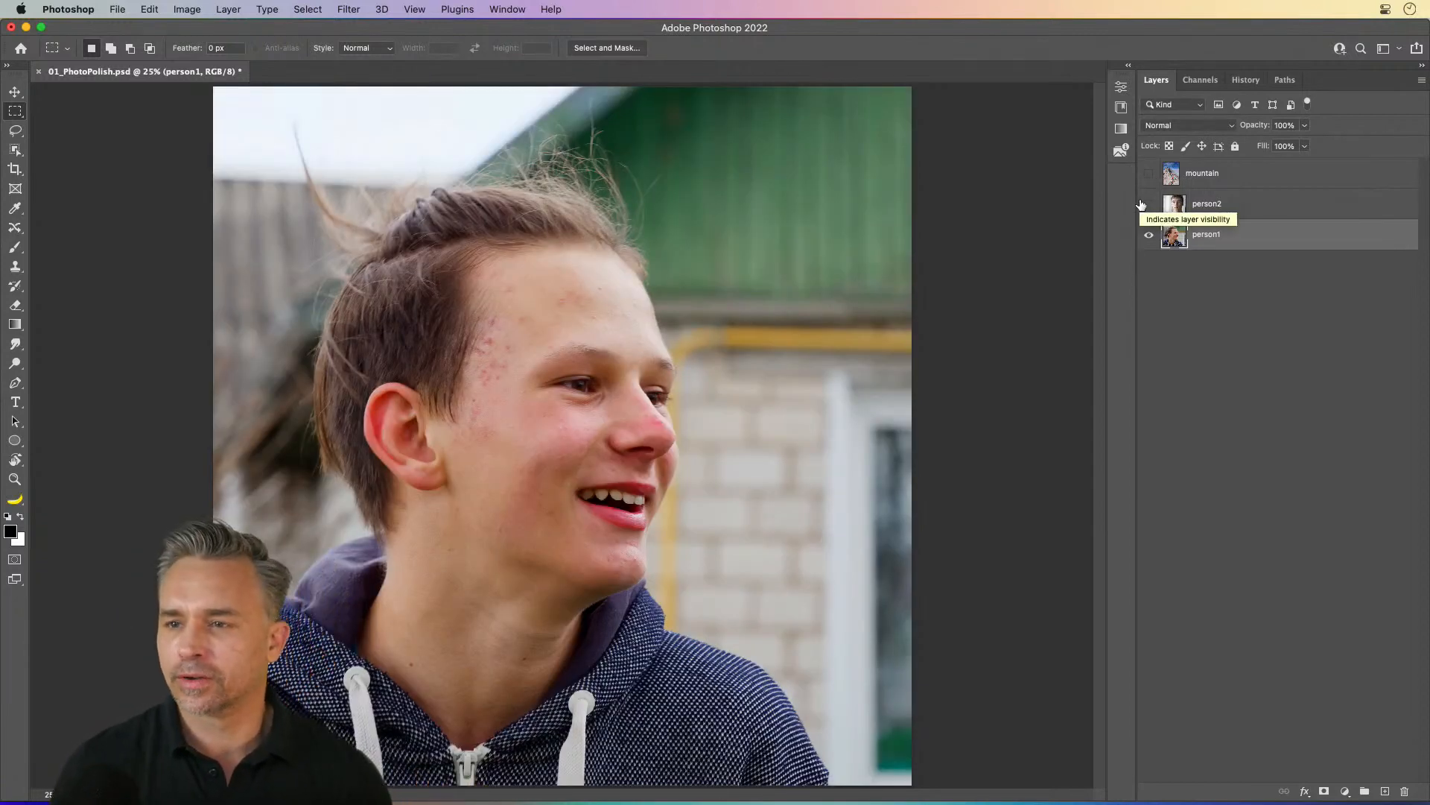
left_click(117, 8)
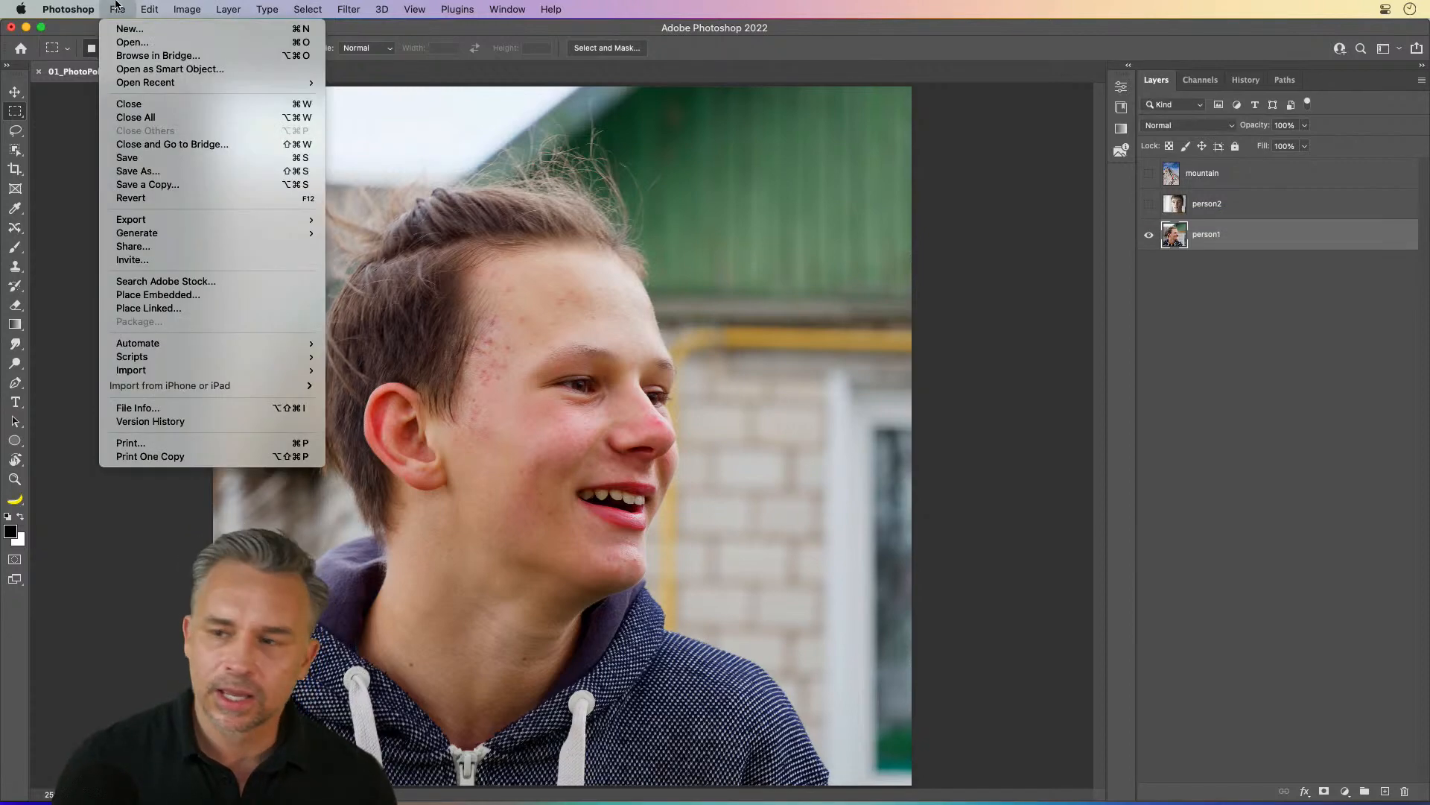
mouse_move(112, 385)
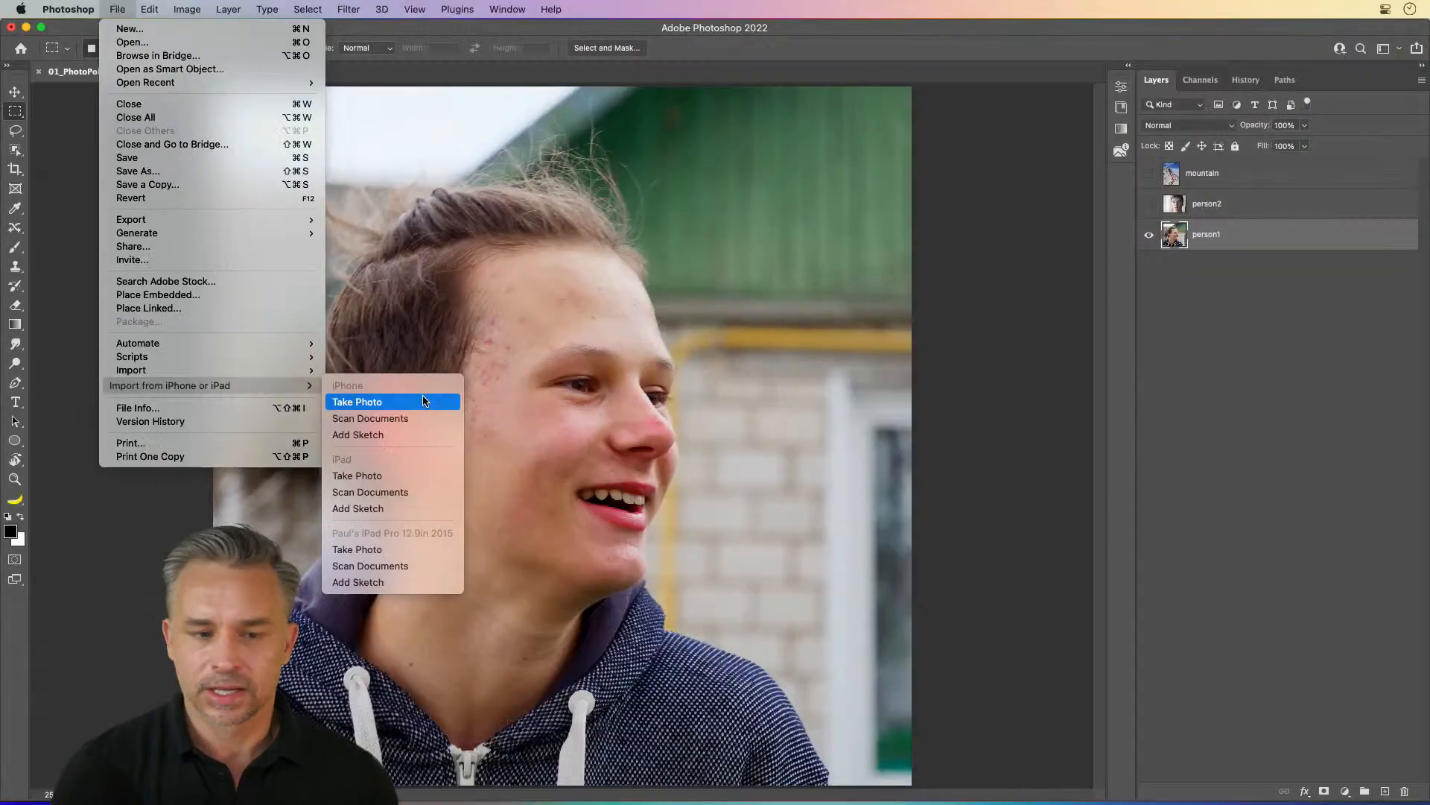
left_click(152, 56)
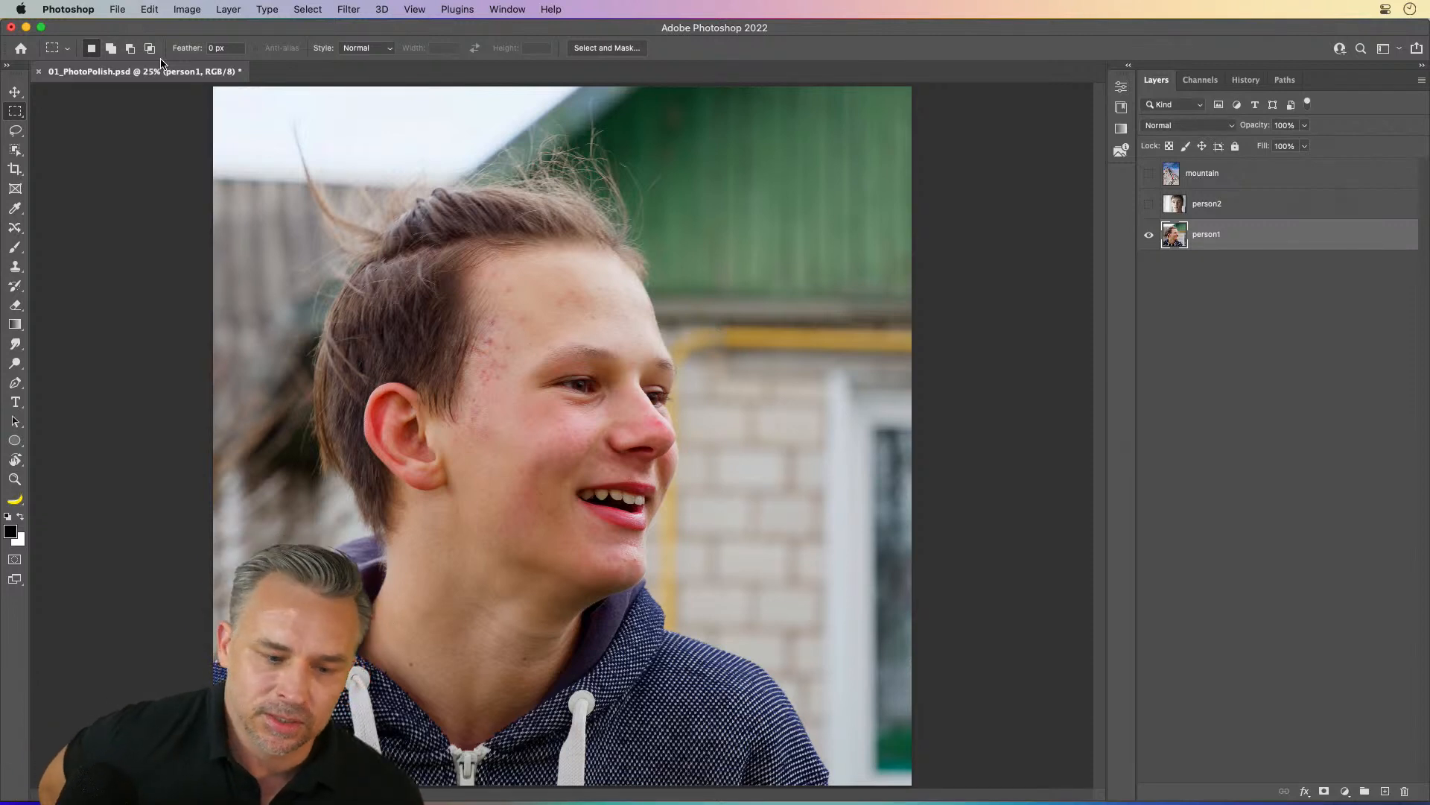
Step: Import a new photo taken with the iPhone as its own document and unlock its Background layer
left_click(117, 9)
mouse_move(144, 375)
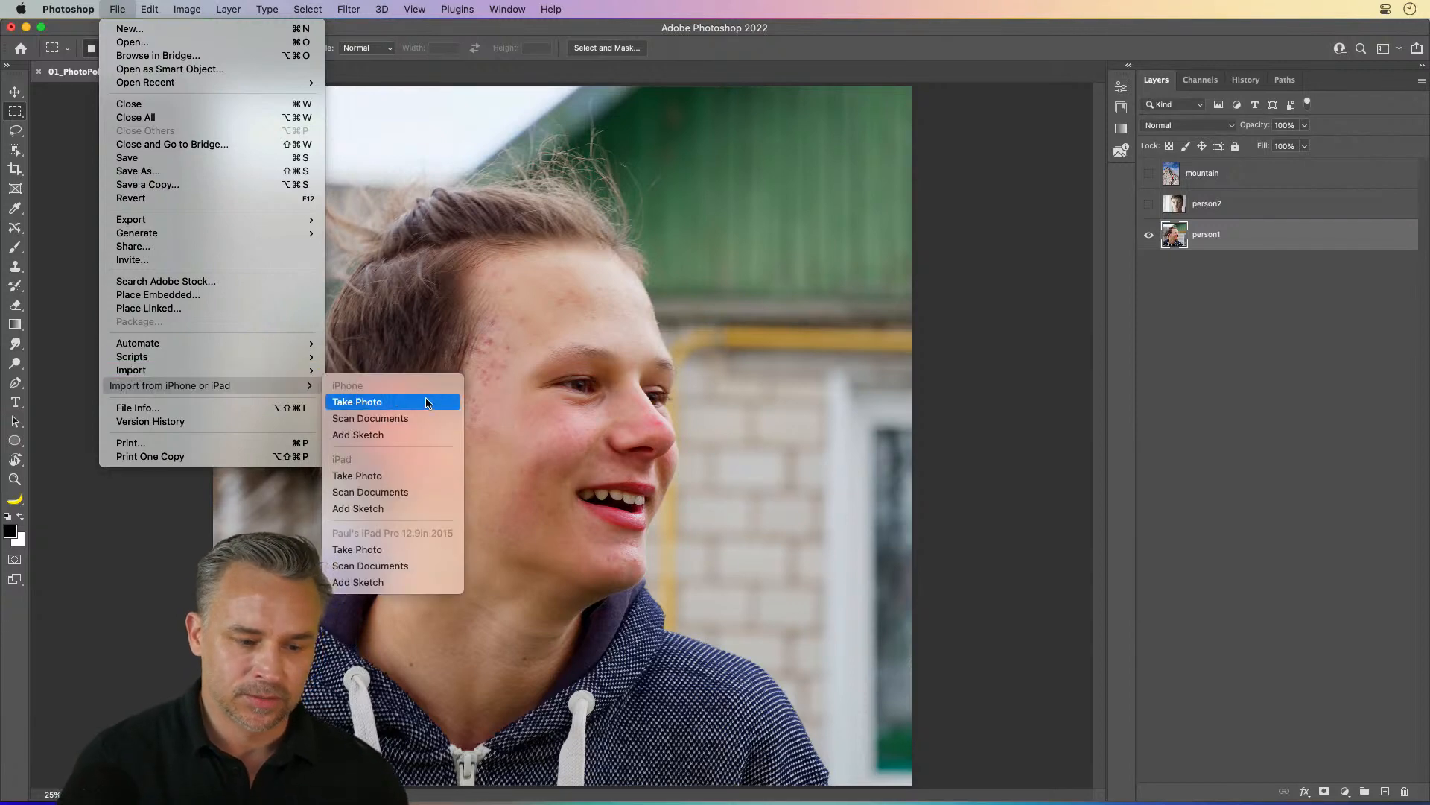
left_click(427, 399)
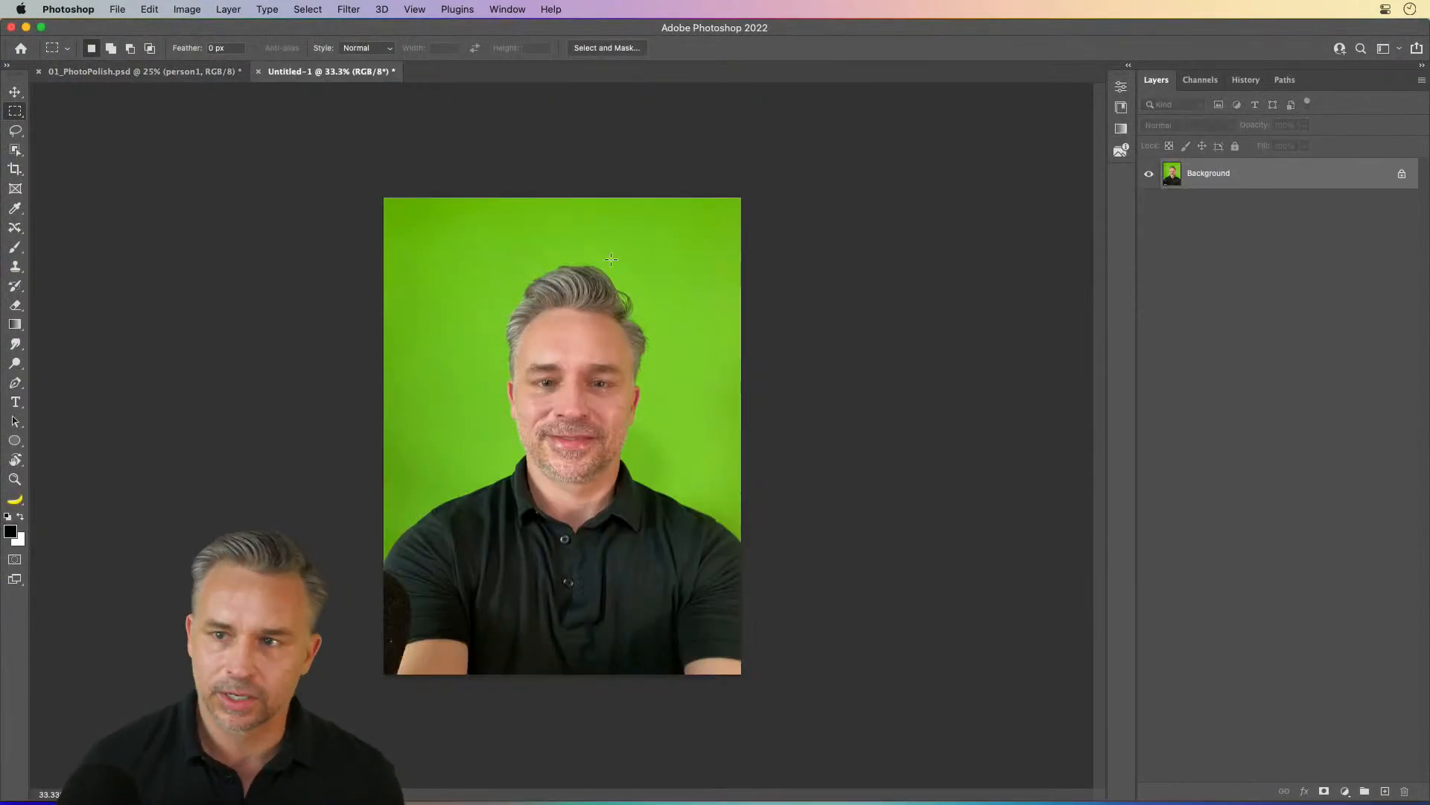
key("super+plus")
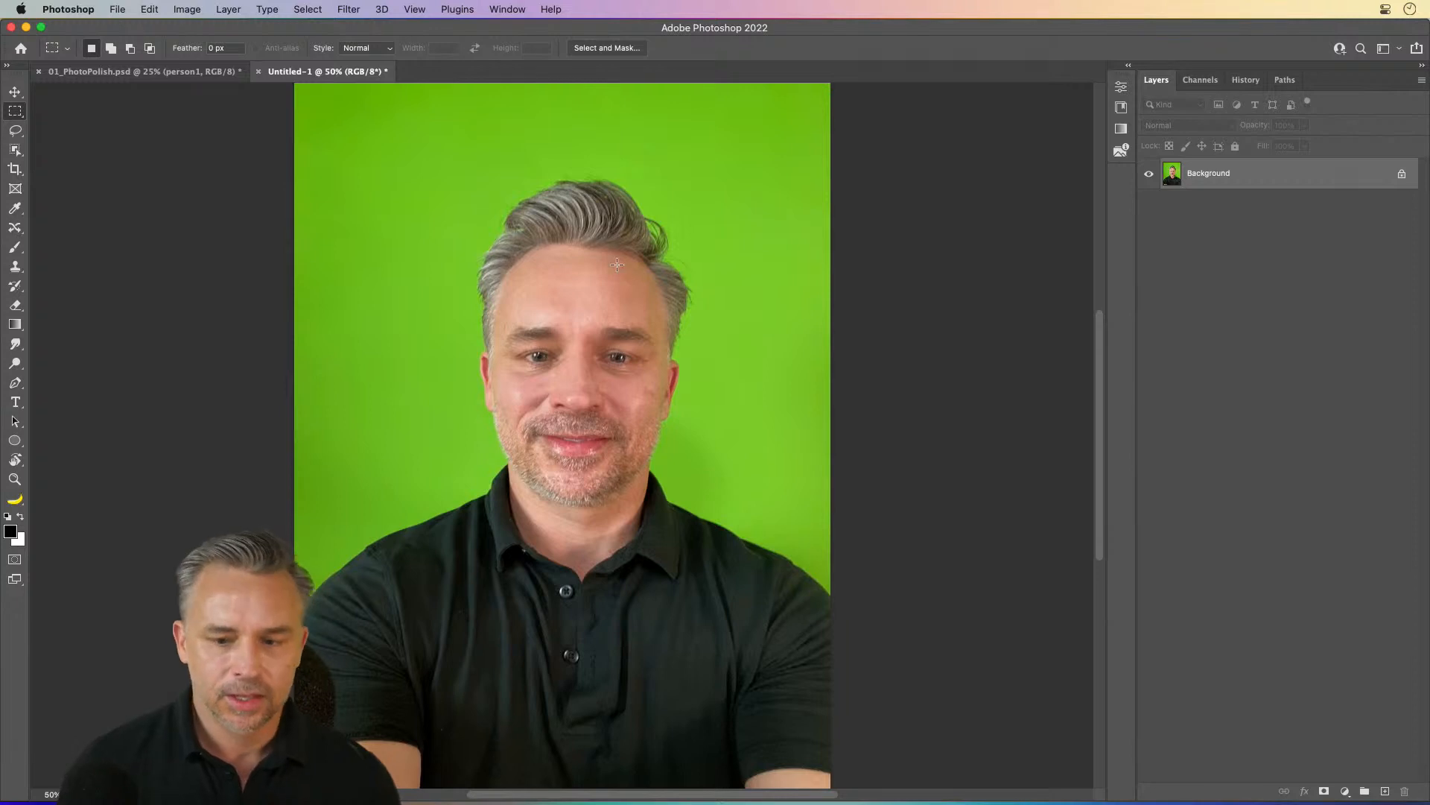
left_click(1402, 175)
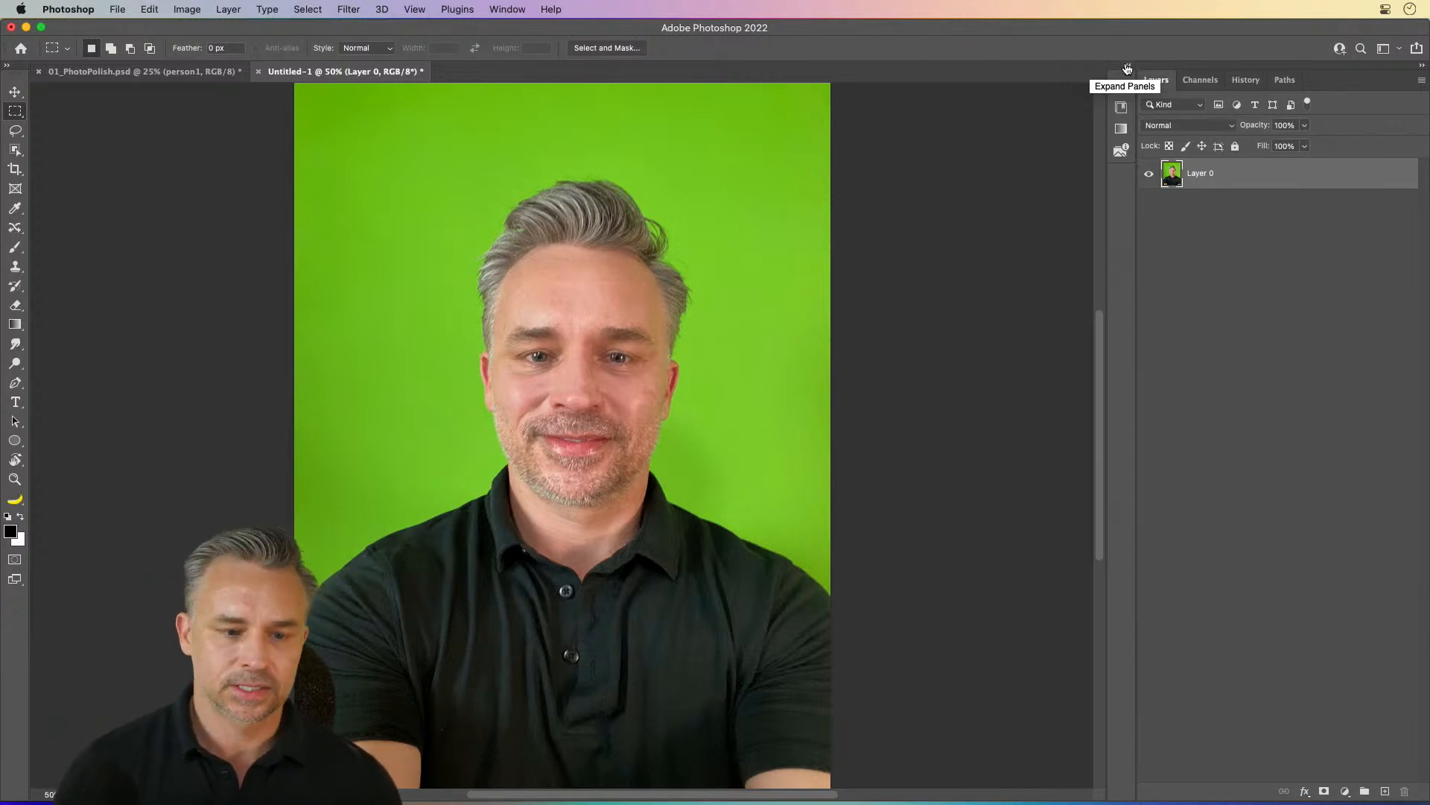
Step: Look over the imported portrait up close and switch back to the 01_PhotoPolish.psd document
key("super+1")
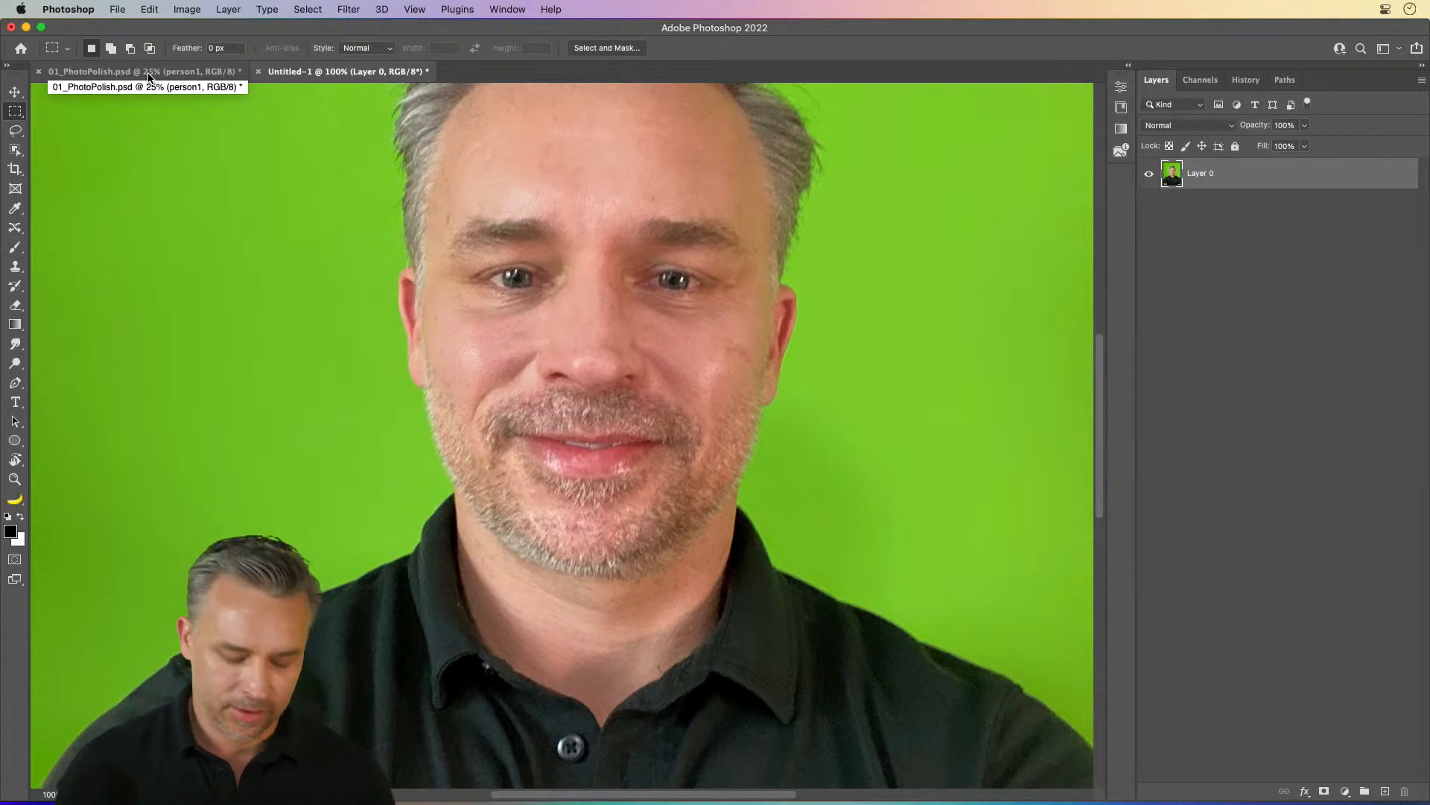
key("super+minus")
scroll(584, 236, "up", 3)
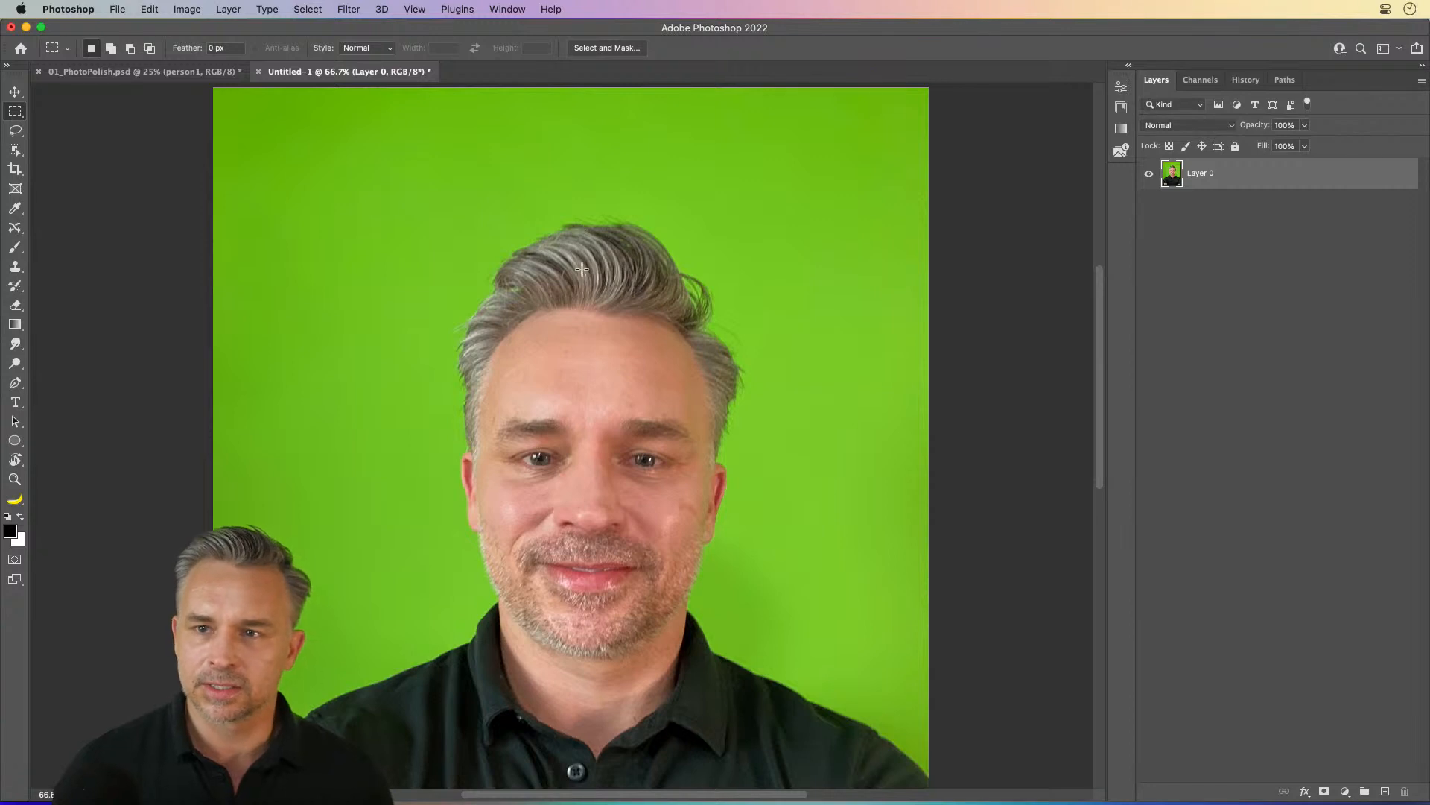
scroll(463, 246, "down", 1)
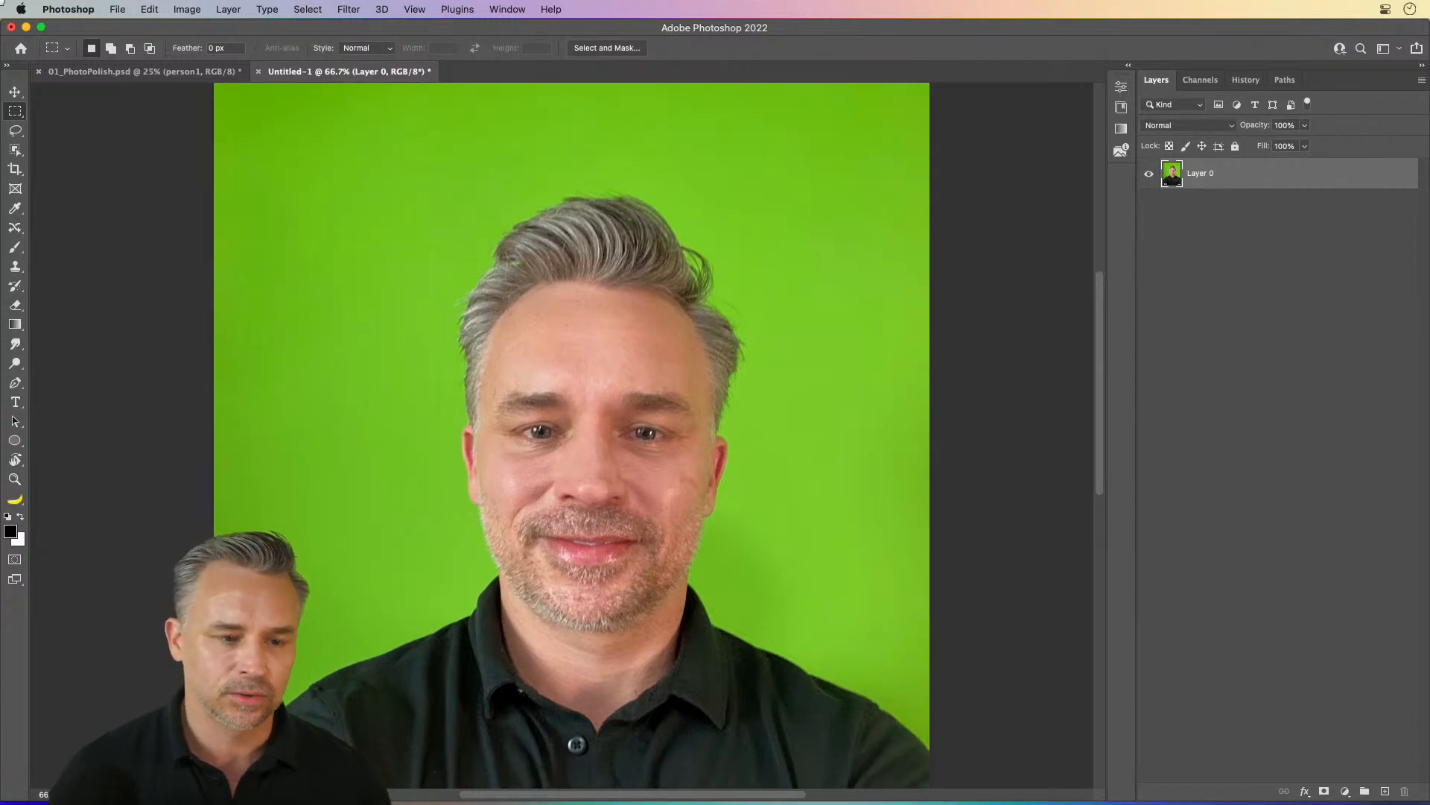
left_click(102, 72)
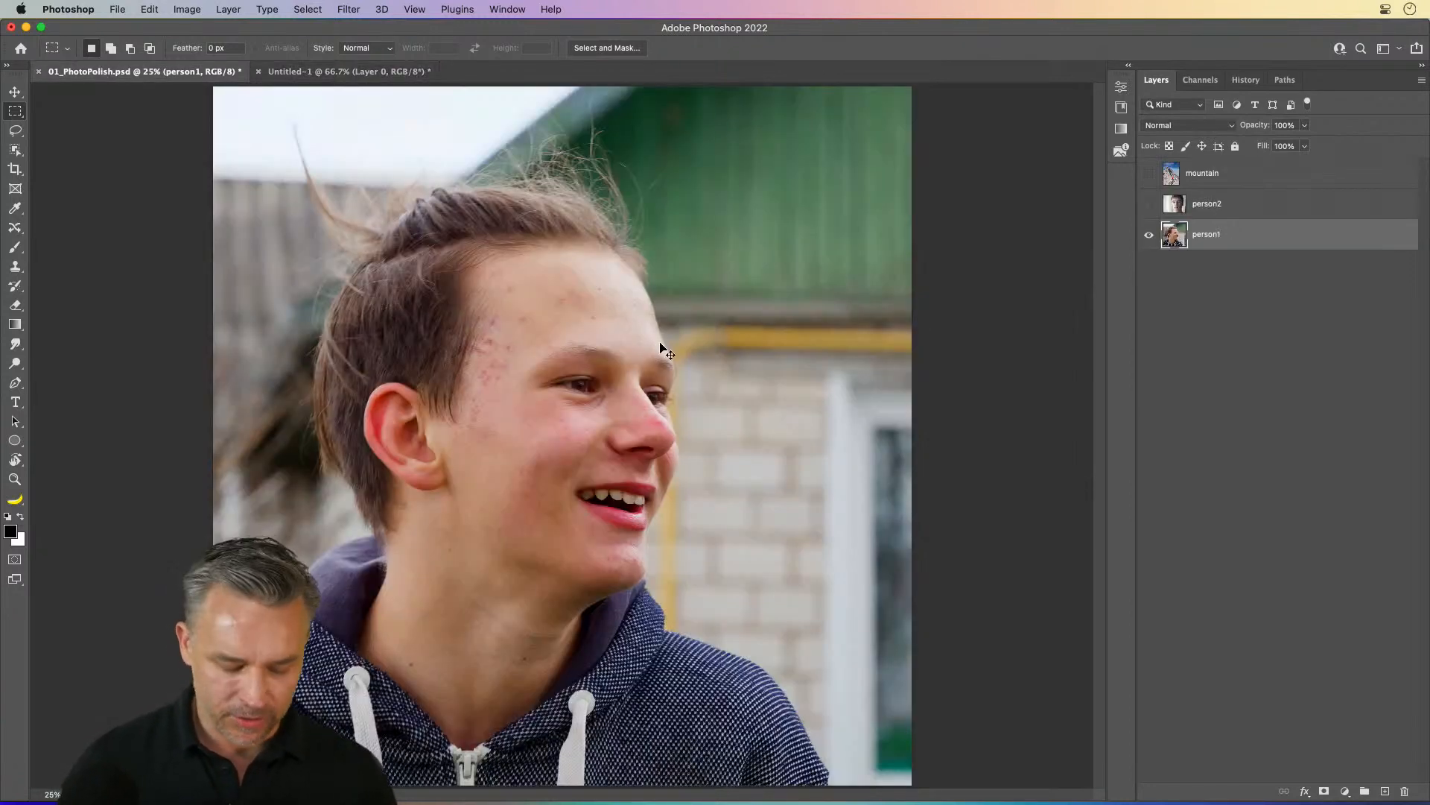
Step: Examine the skin blemishes on the temple, cheek and nose of the person1 portrait up close
key("super+plus")
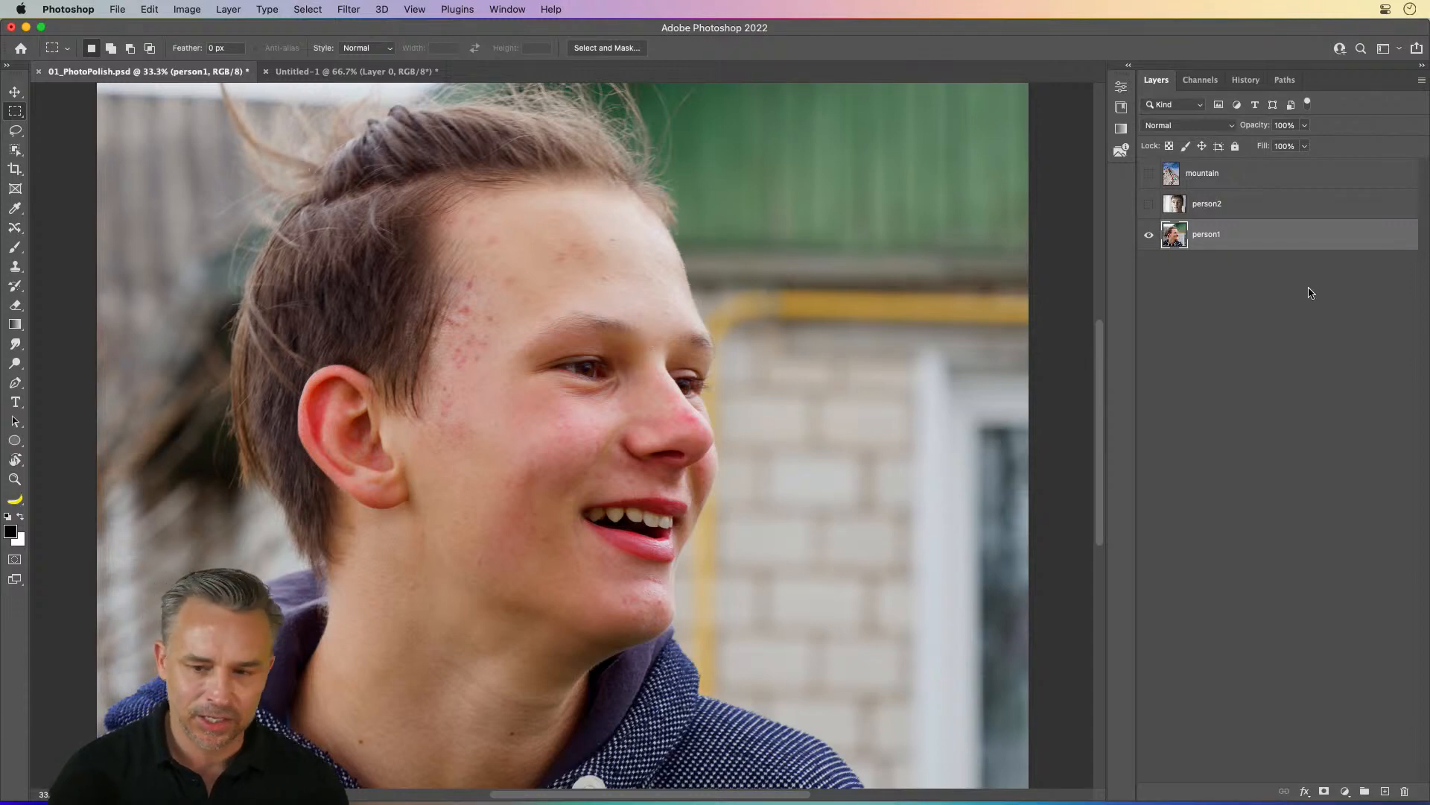
key("super+plus")
key("super+plus")
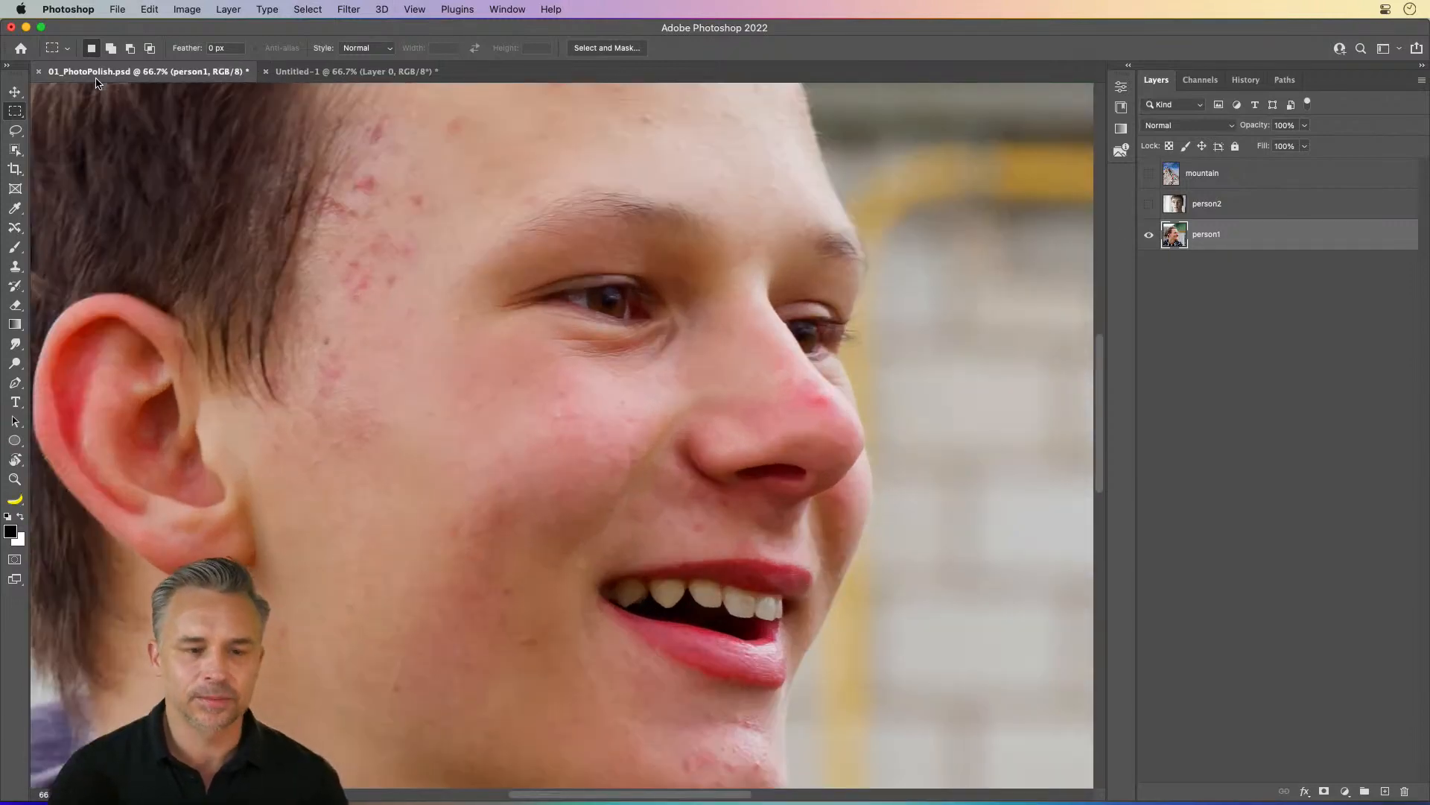
key("super+minus")
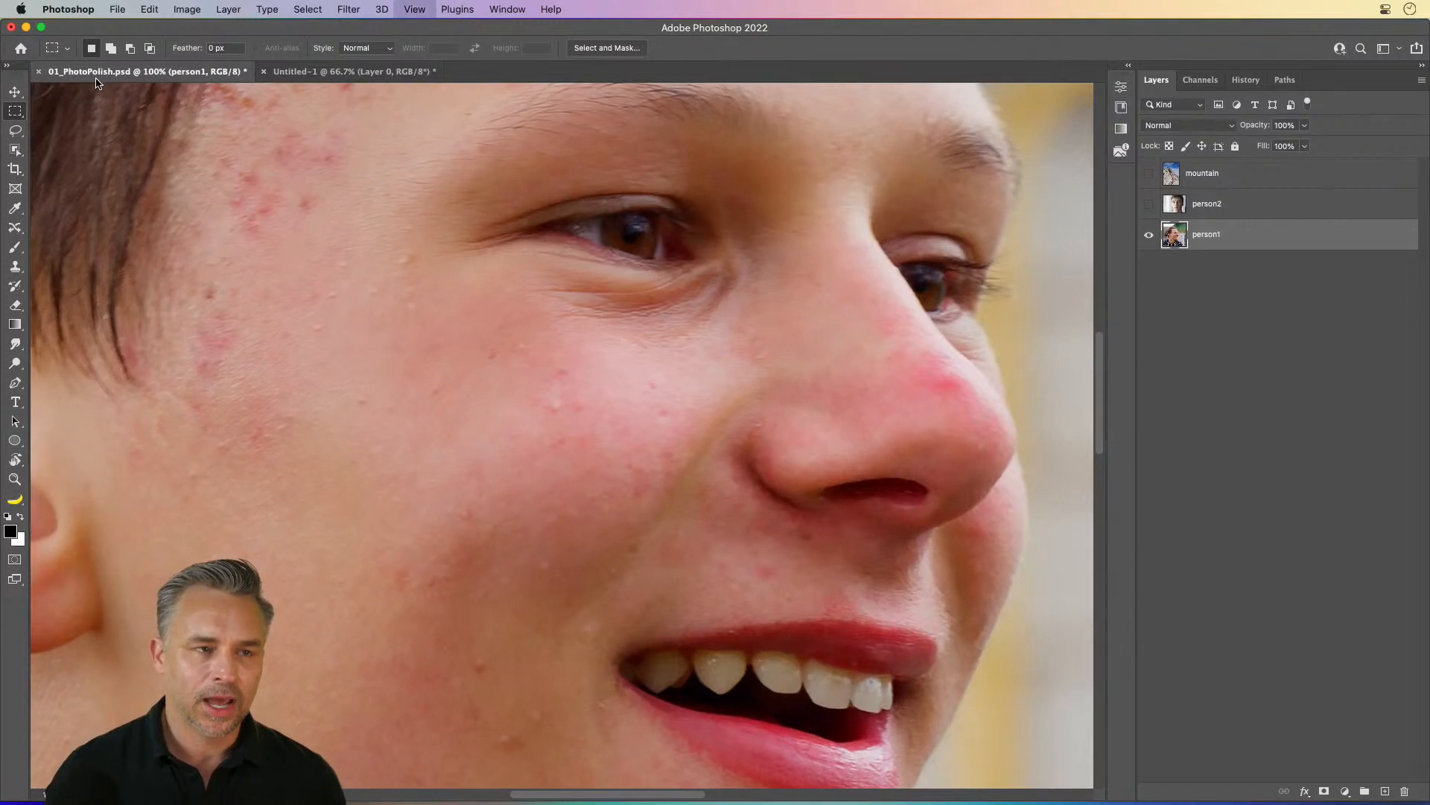
key("super+minus")
left_click_drag(268, 214, 373, 267)
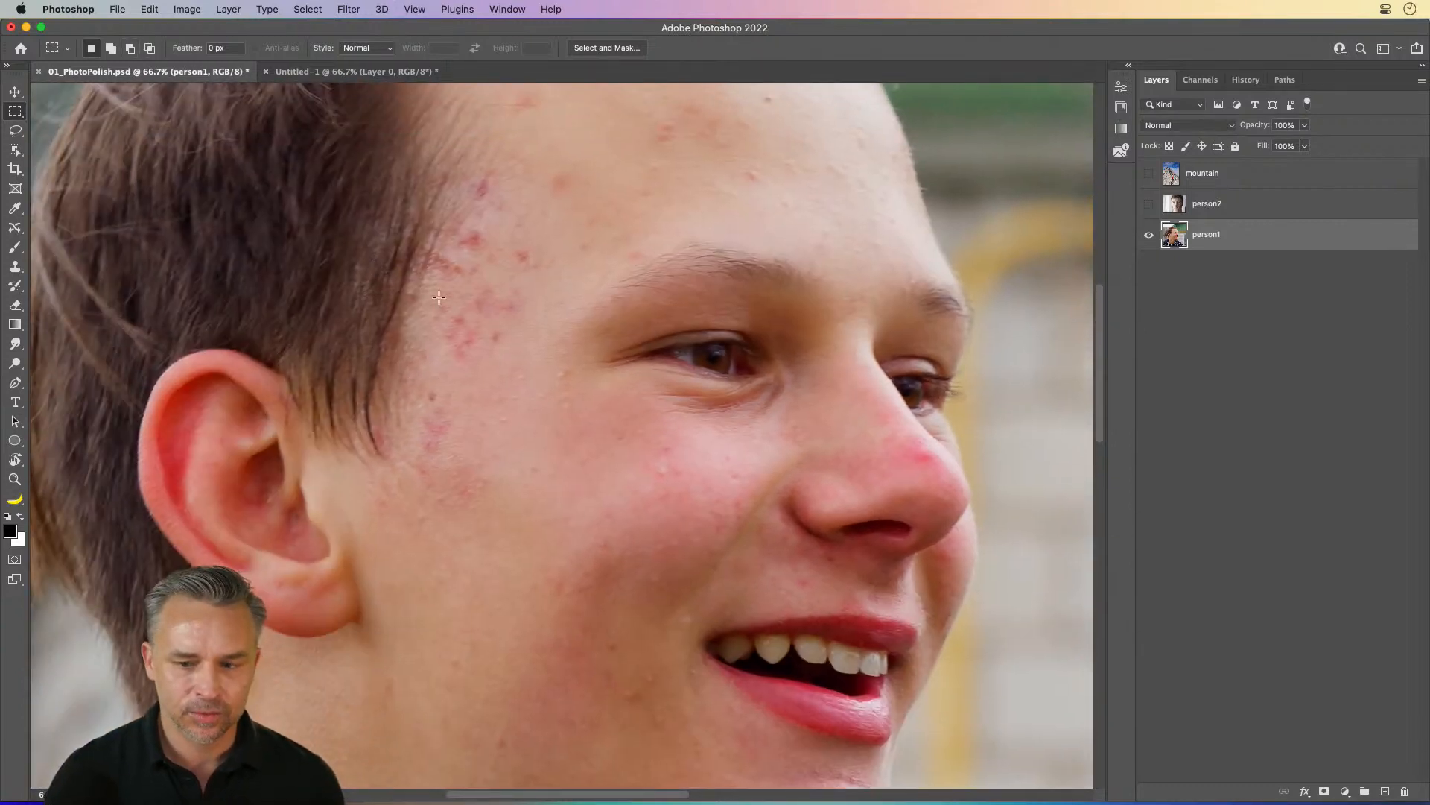
Step: Briefly show the person2 layer to view its portrait up close, hide it again and reselect the person1 layer
left_click(1201, 214)
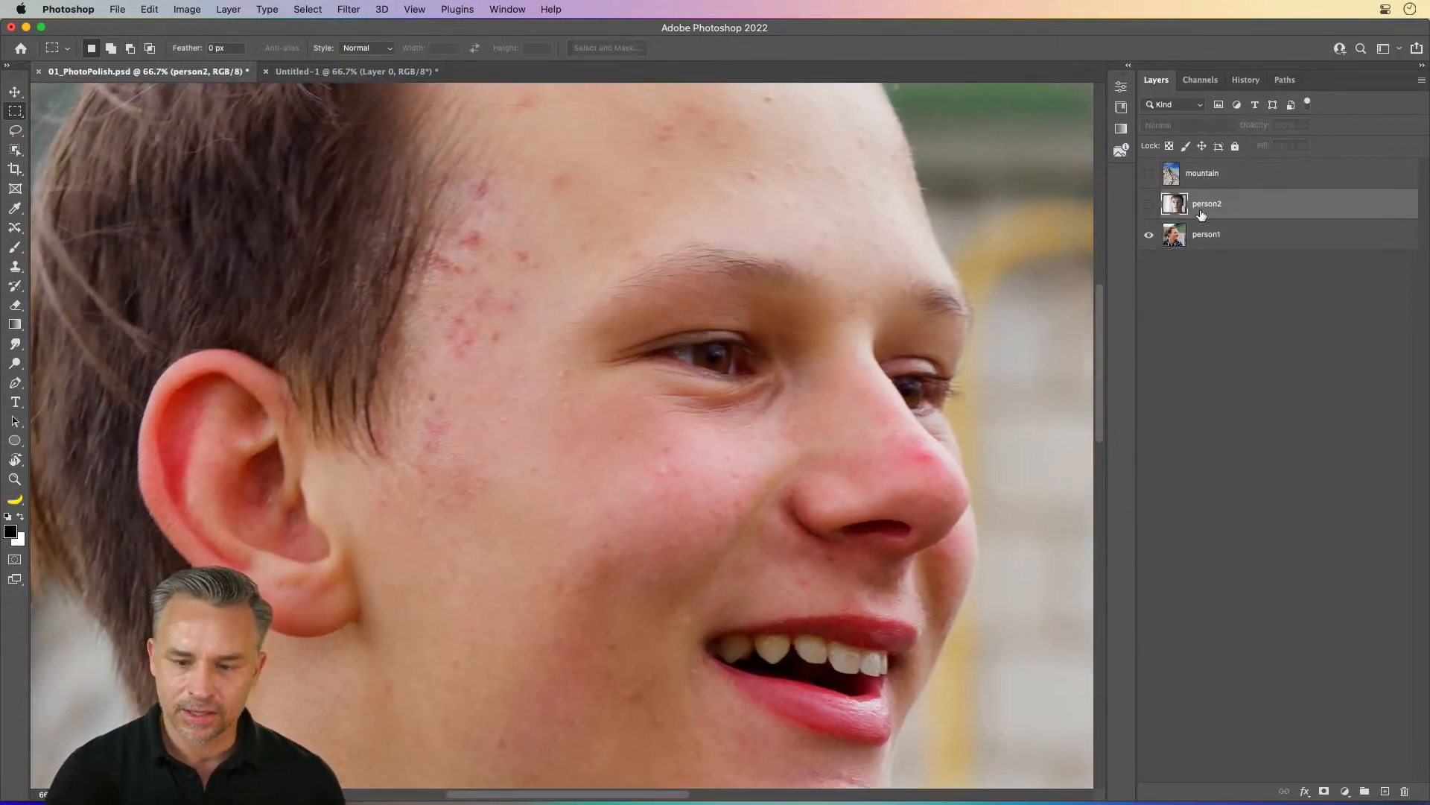
left_click(1150, 204)
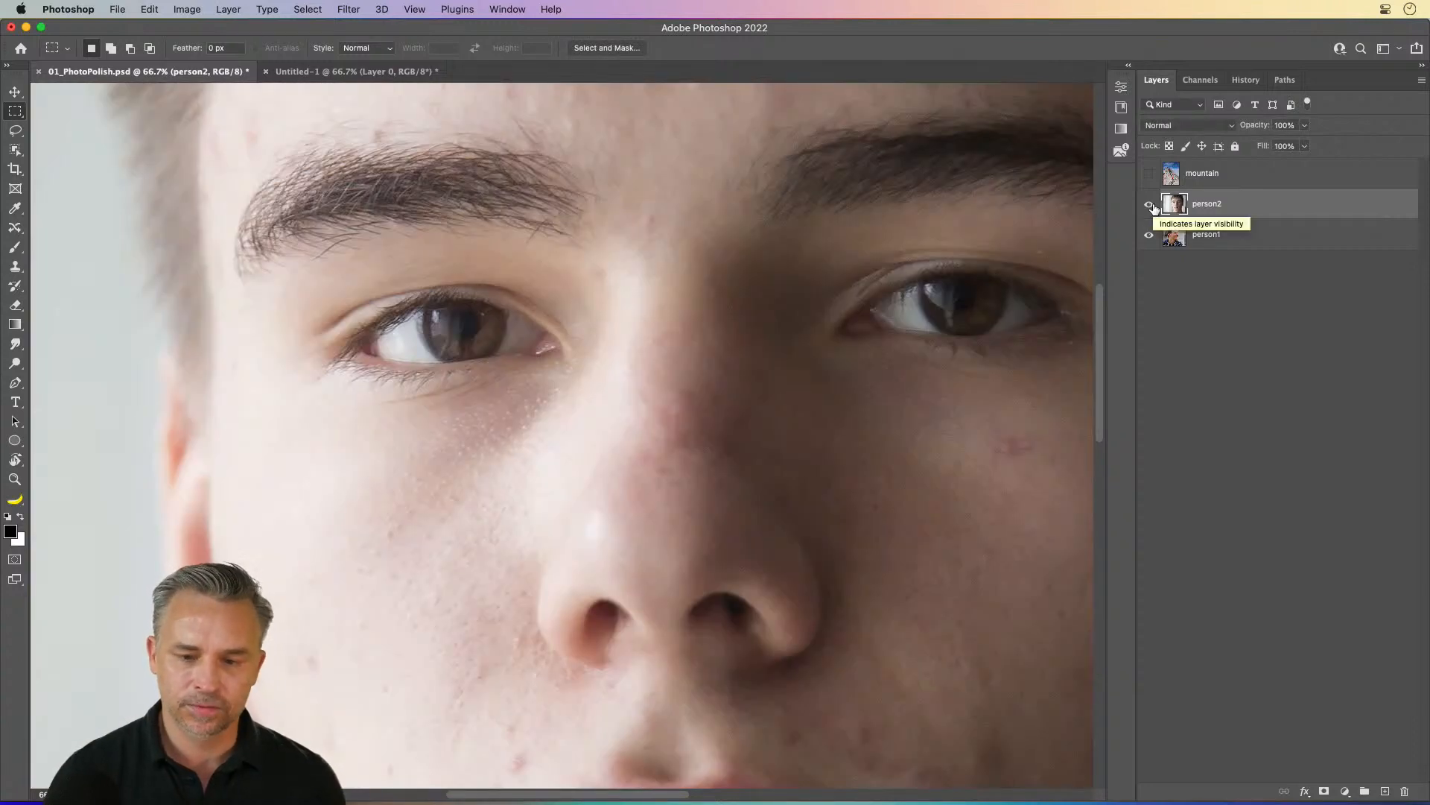
left_click(1151, 206)
left_click(1220, 243)
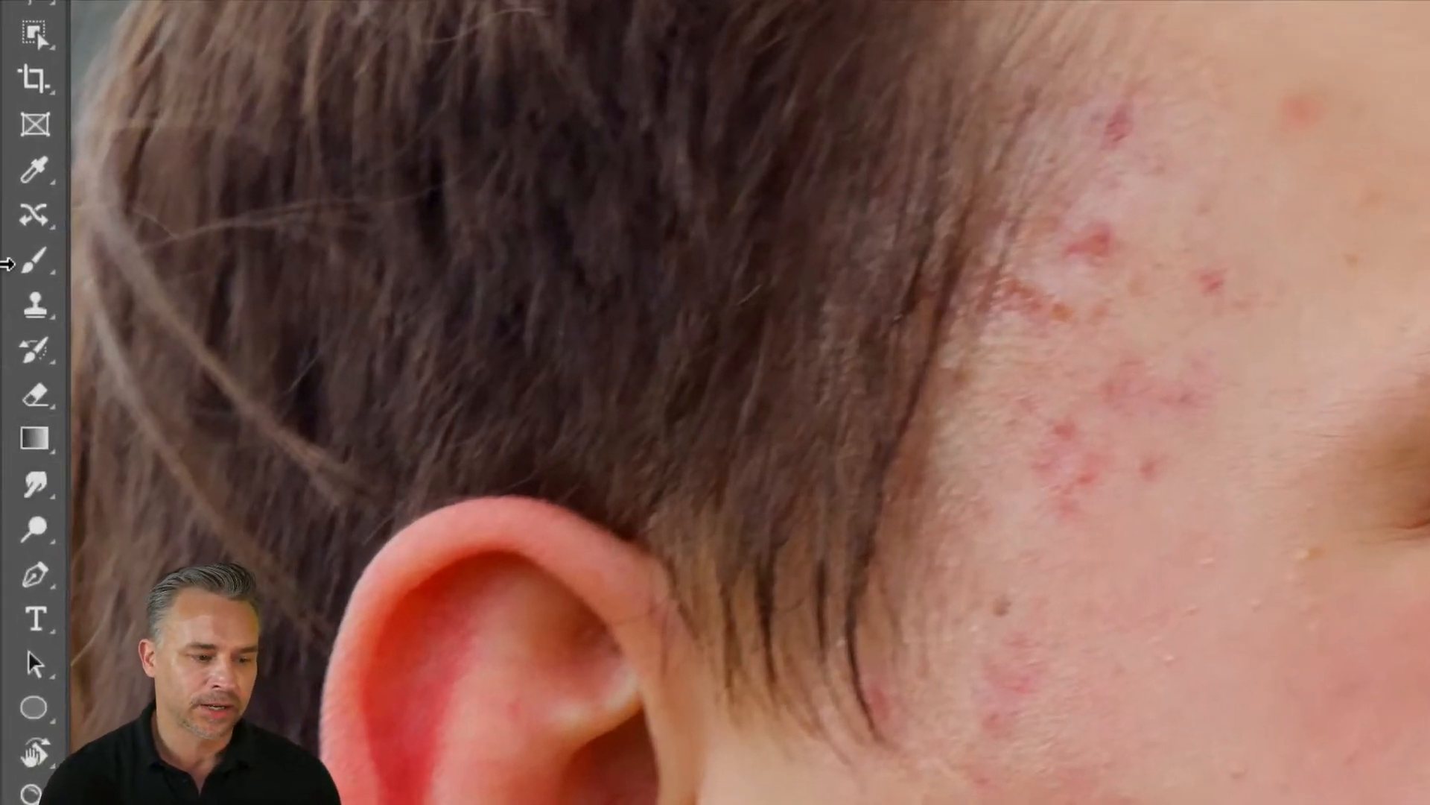
Step: Activate the Spot Healing Brush on the person1 layer and set its blending mode to Normal
left_click(33, 216)
left_click(149, 212)
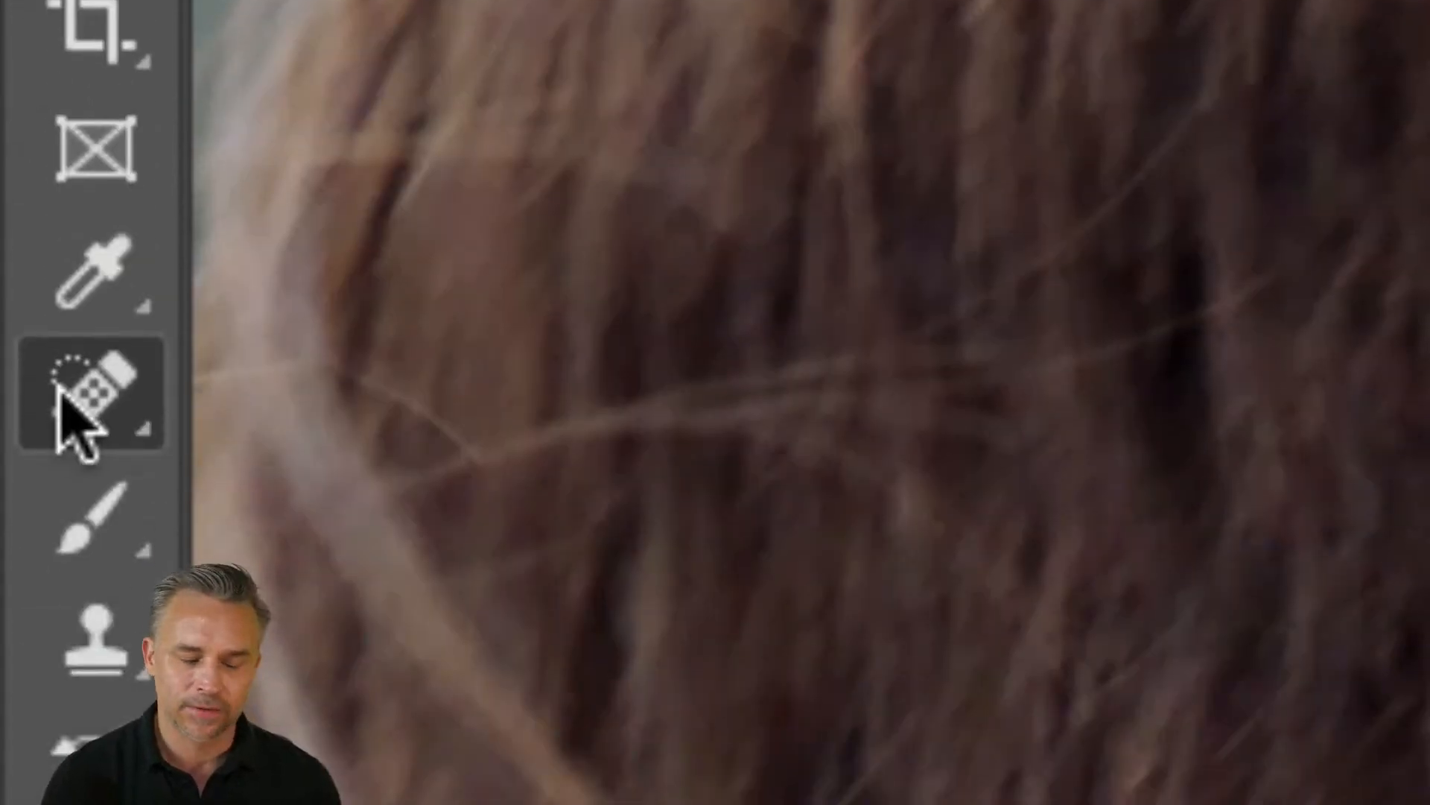
left_click(60, 394)
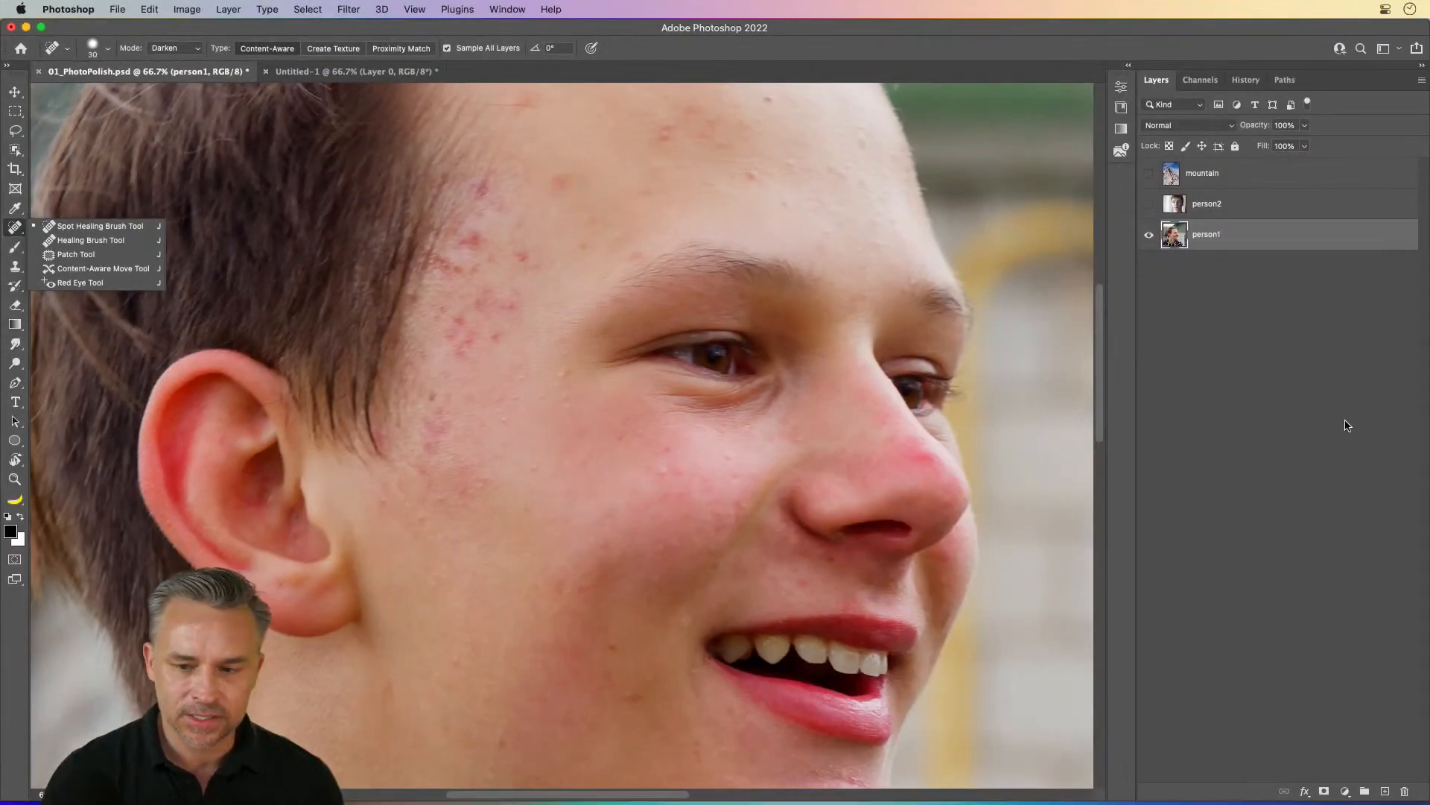
left_click(1347, 425)
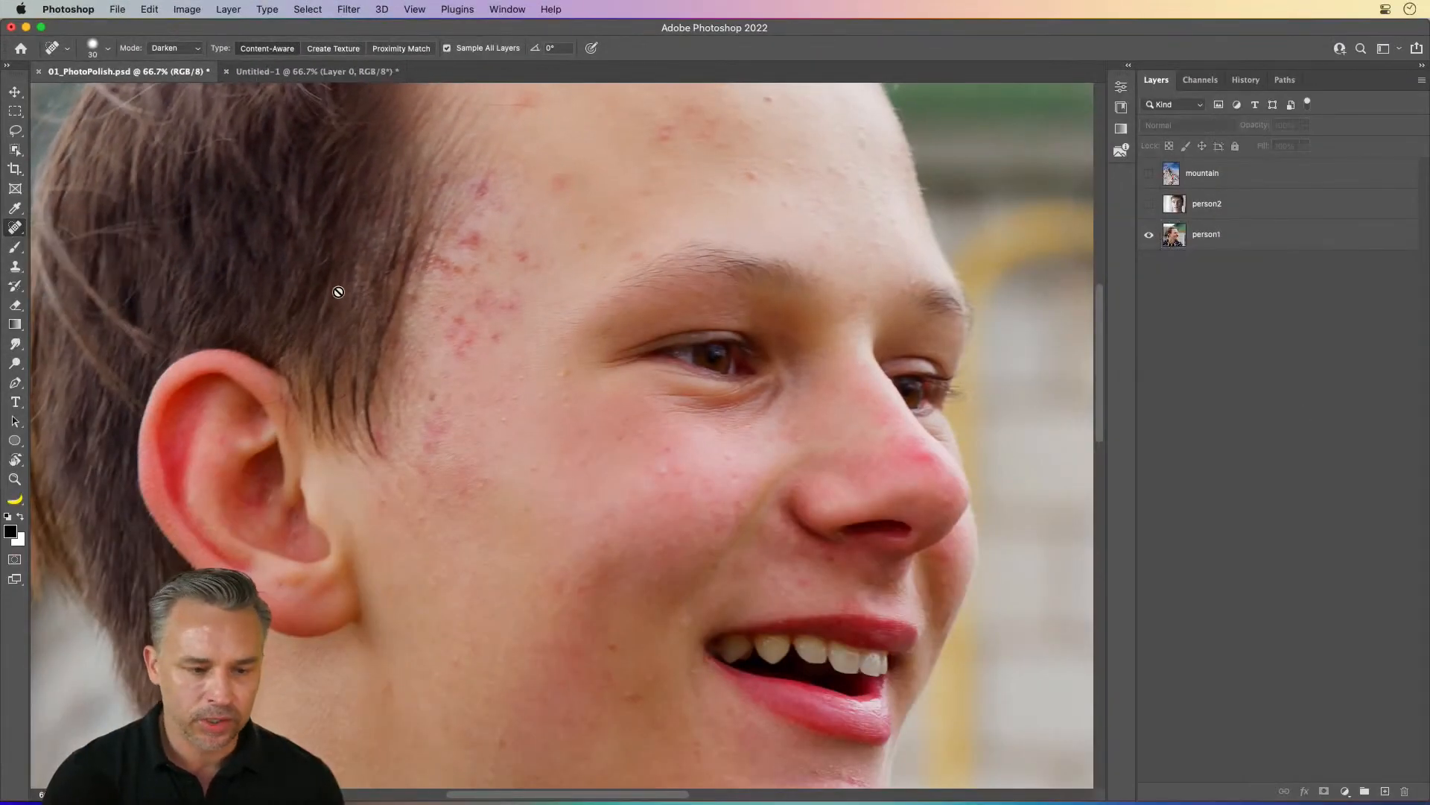
left_click(1205, 237)
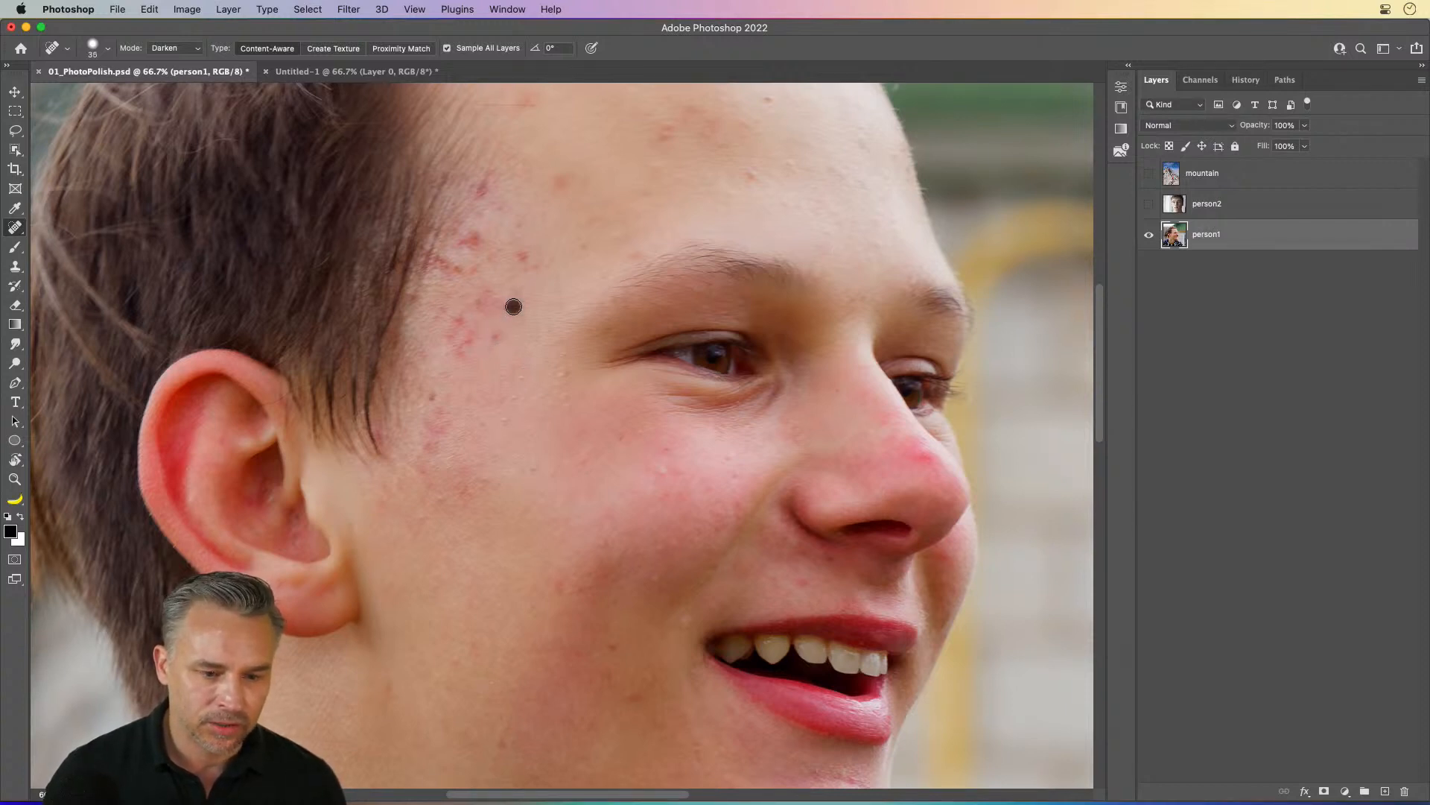
left_click(189, 49)
left_click(185, 13)
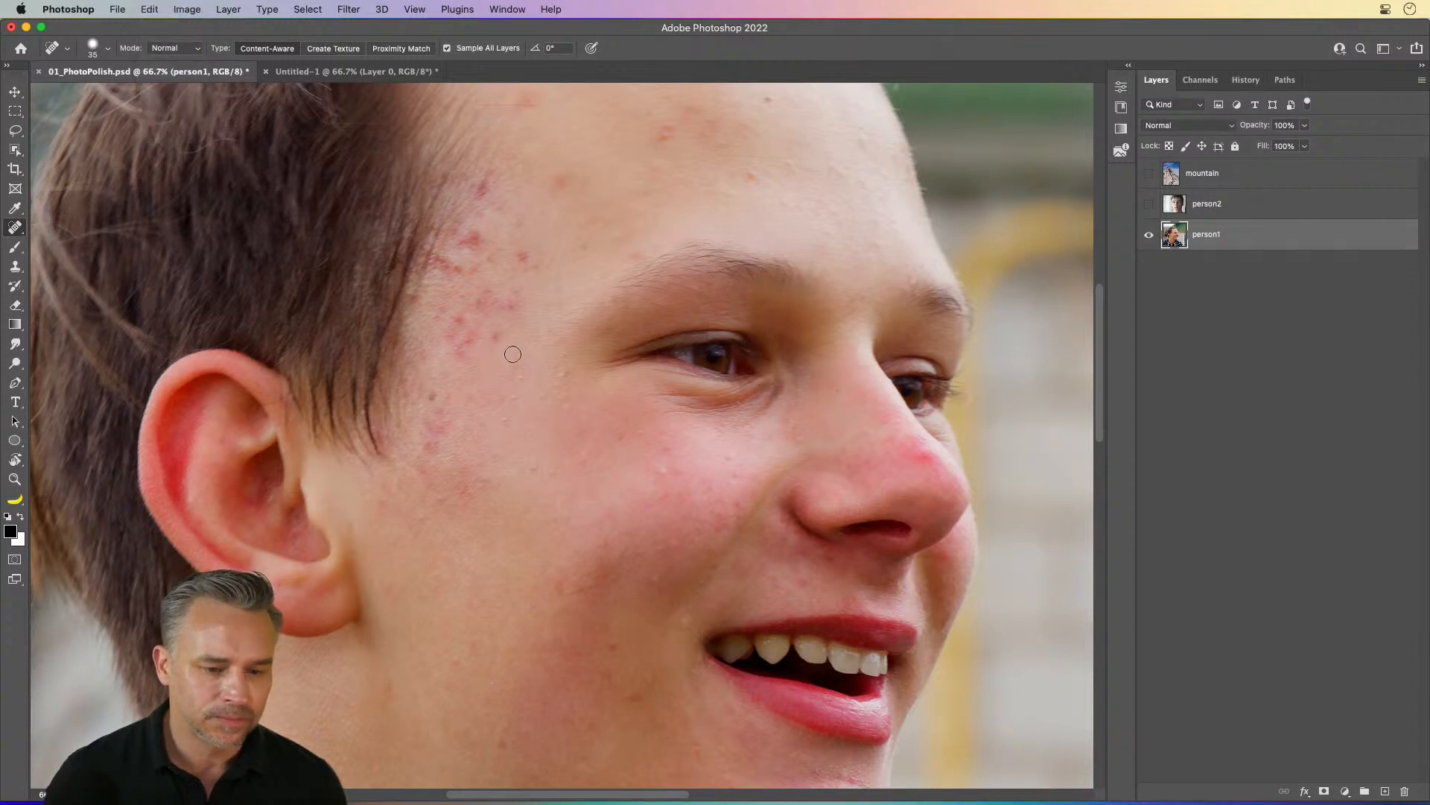
Step: Heal the single spots on the temple and forehead and the redness beside the sideburn, enlarging the brush to 60
left_click(523, 254)
key("bracketright")
key("bracketright")
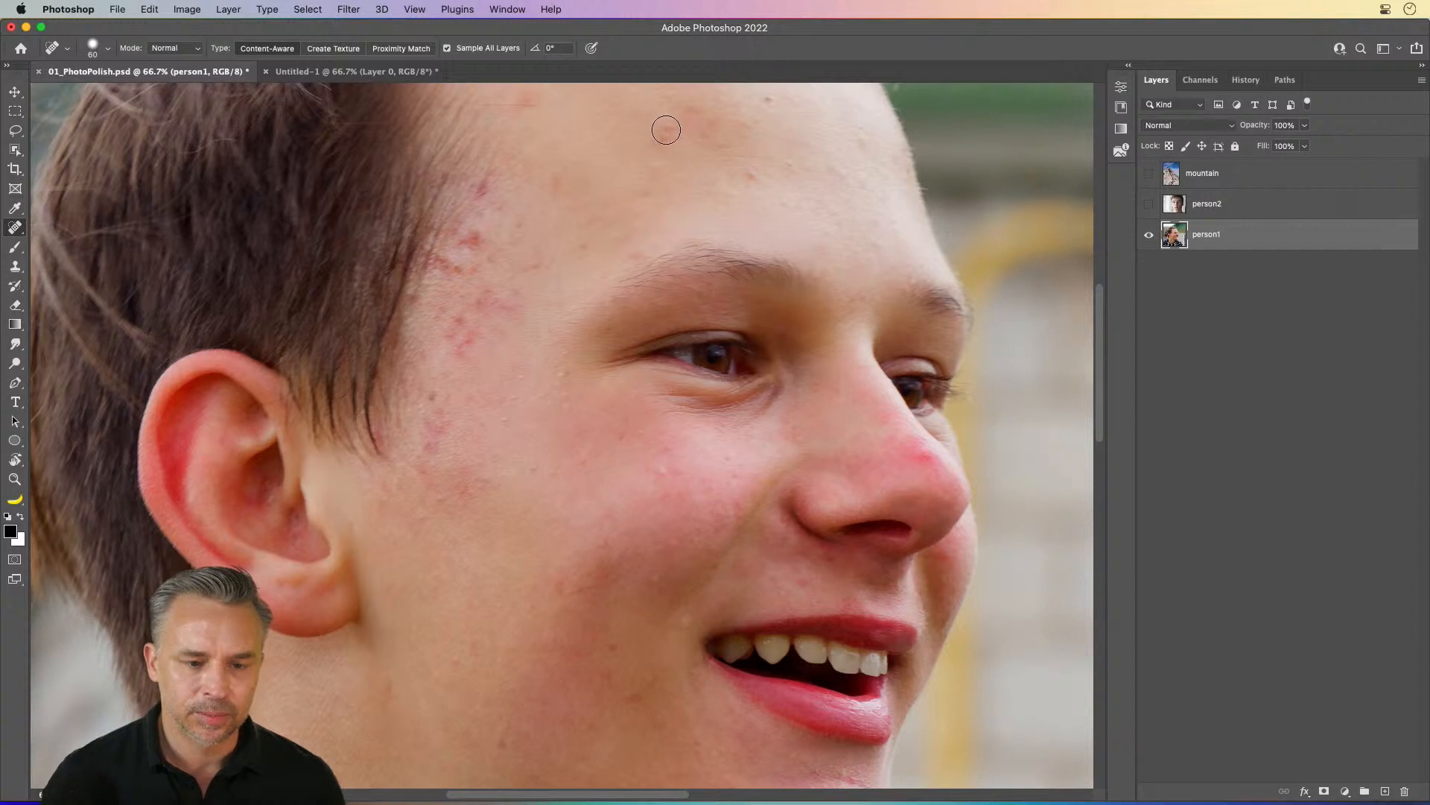
left_click(556, 181)
left_click(382, 472)
left_click(438, 423)
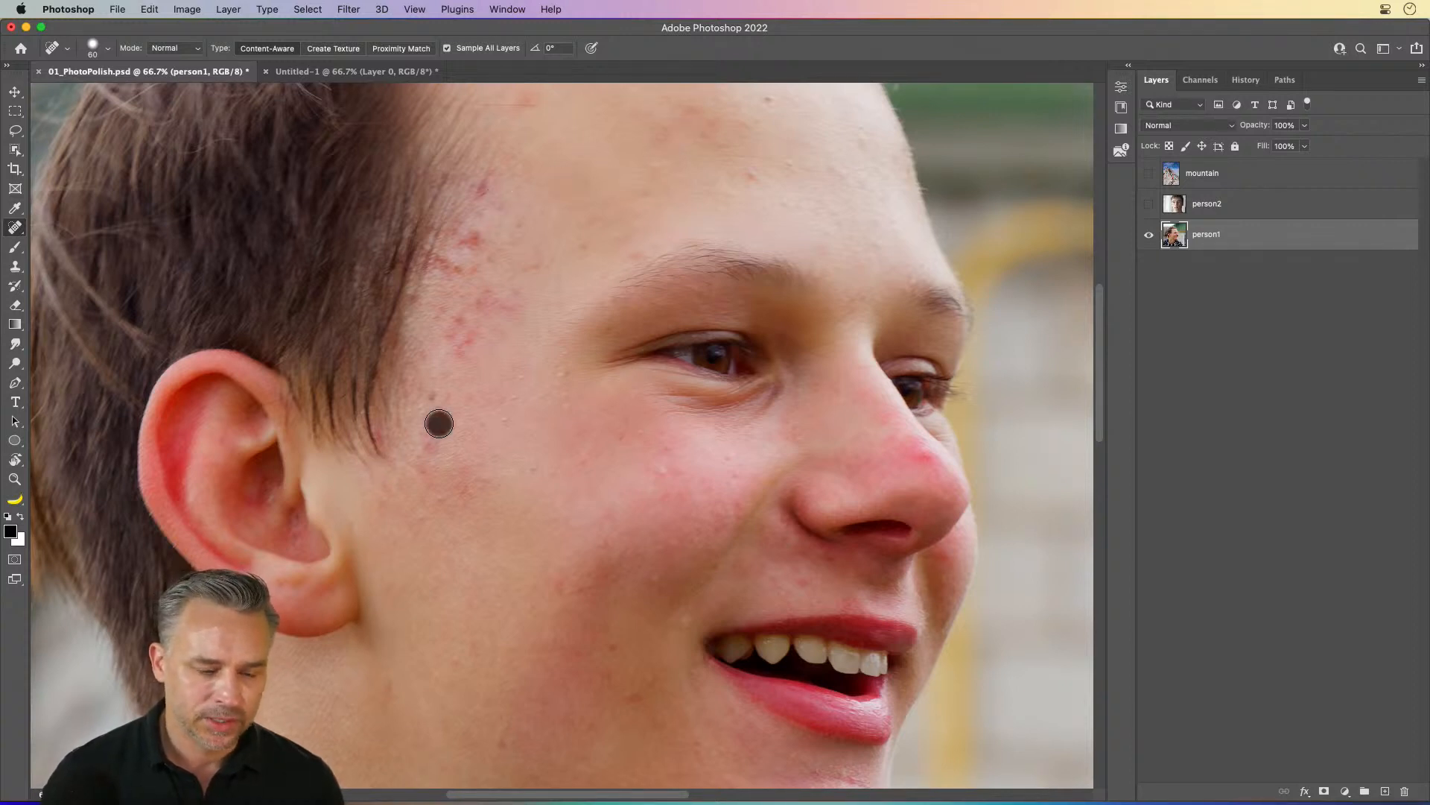
left_click_drag(439, 423, 431, 441)
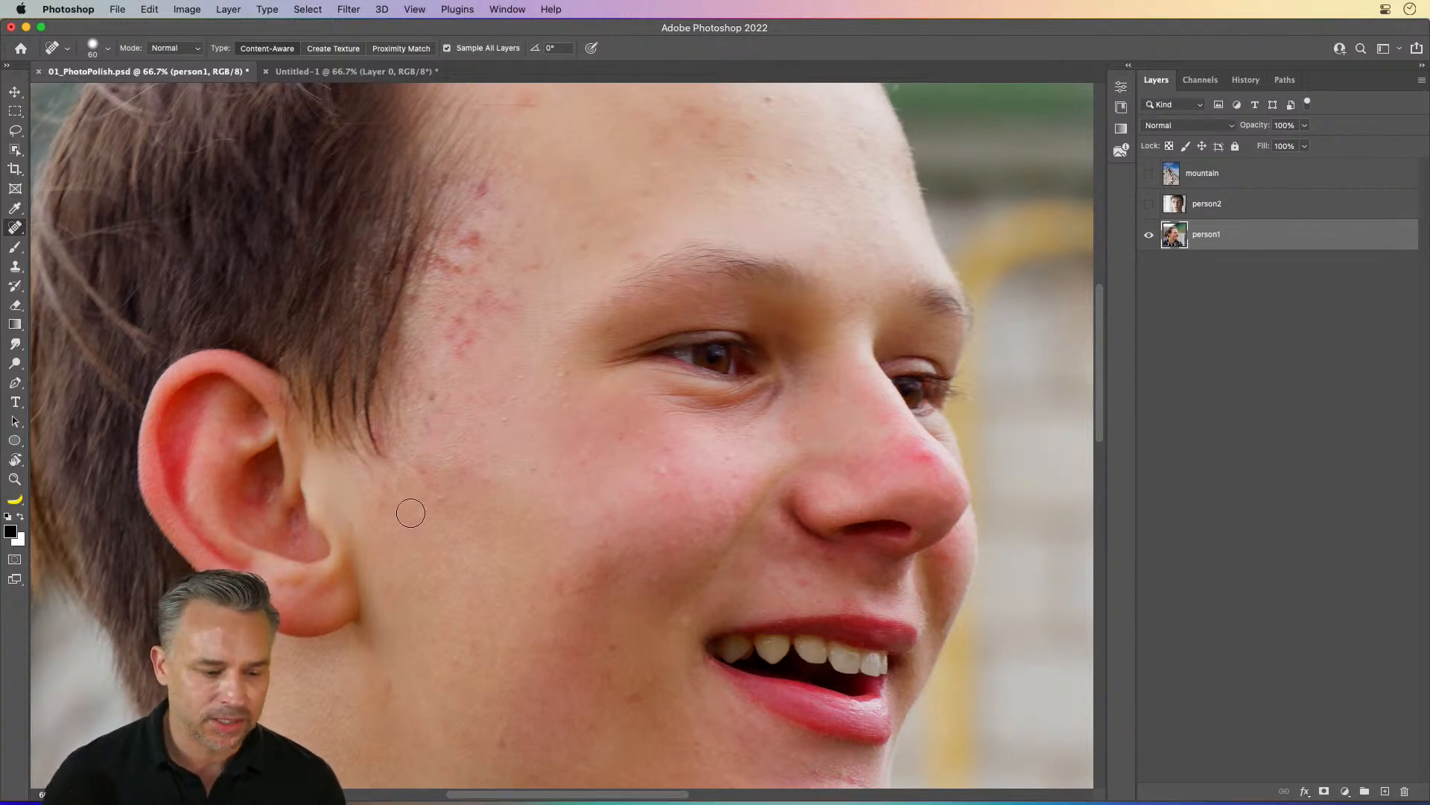
left_click(442, 494)
Step: Heal the cluster of red blemishes on the temple along the hairline, reducing the brush to 50 for the remaining spots
left_click(452, 328)
left_click(464, 346)
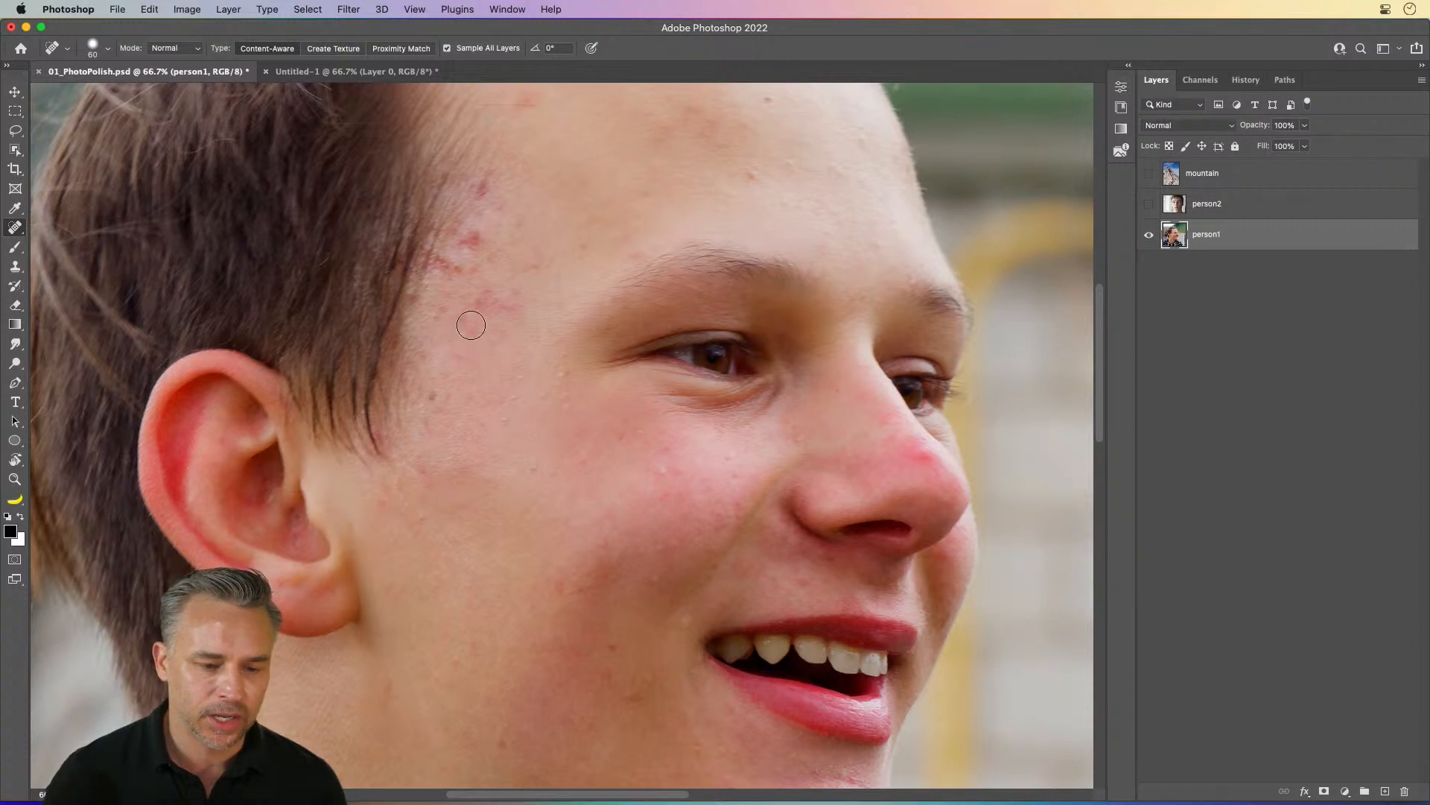
left_click(471, 325)
left_click(482, 301)
left_click(509, 305)
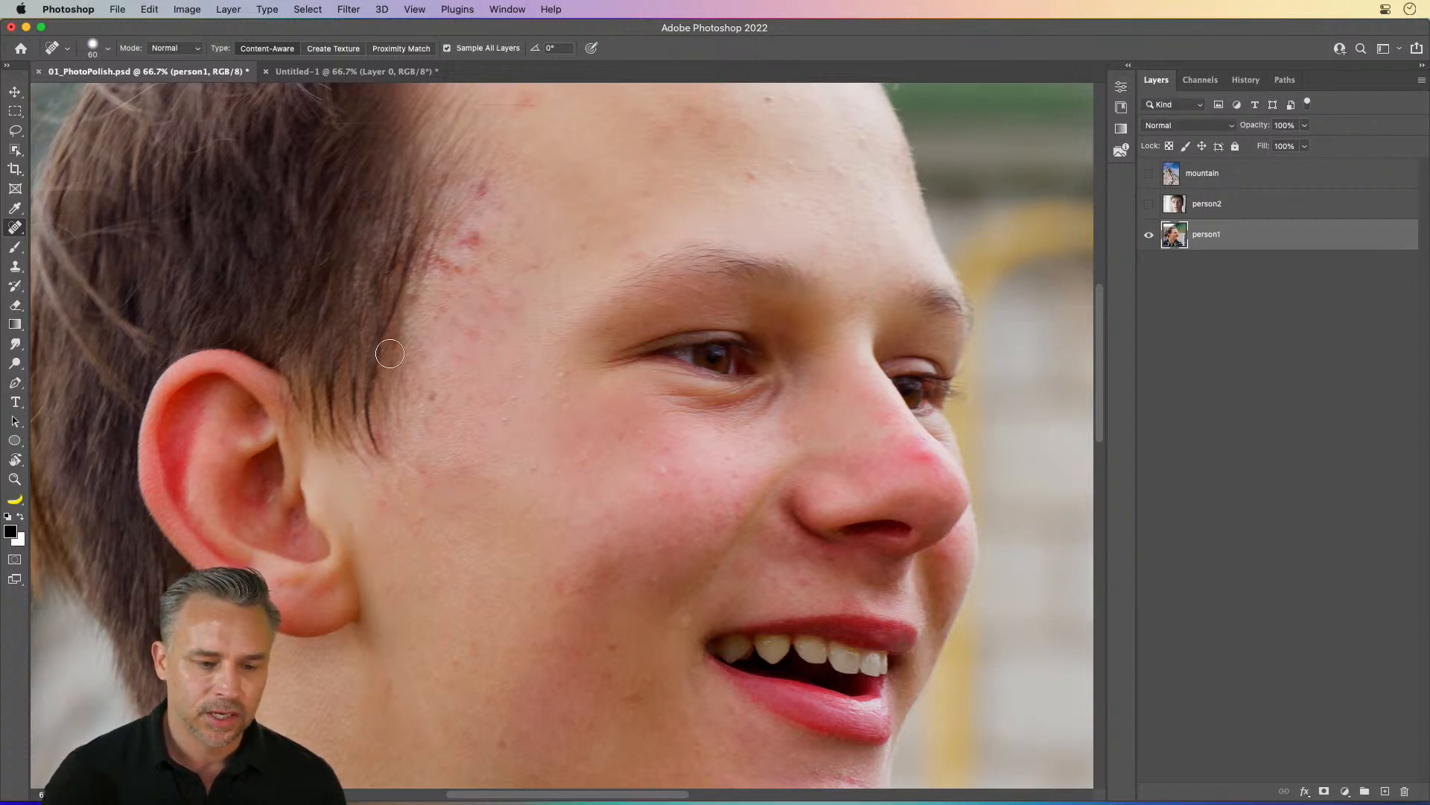
left_click(479, 185)
left_click(458, 247)
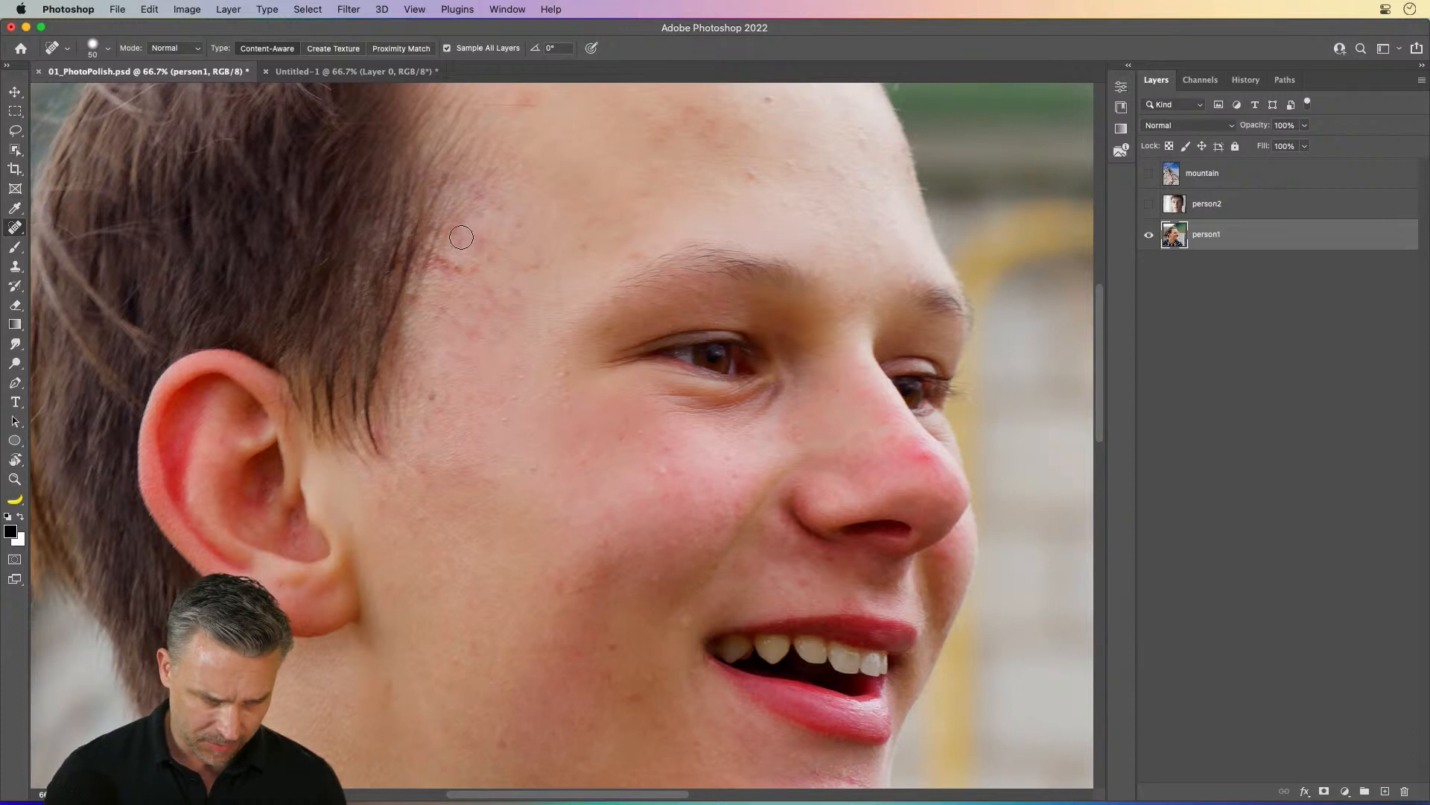
left_click(466, 239)
left_click(454, 266)
left_click(472, 269)
left_click(502, 257)
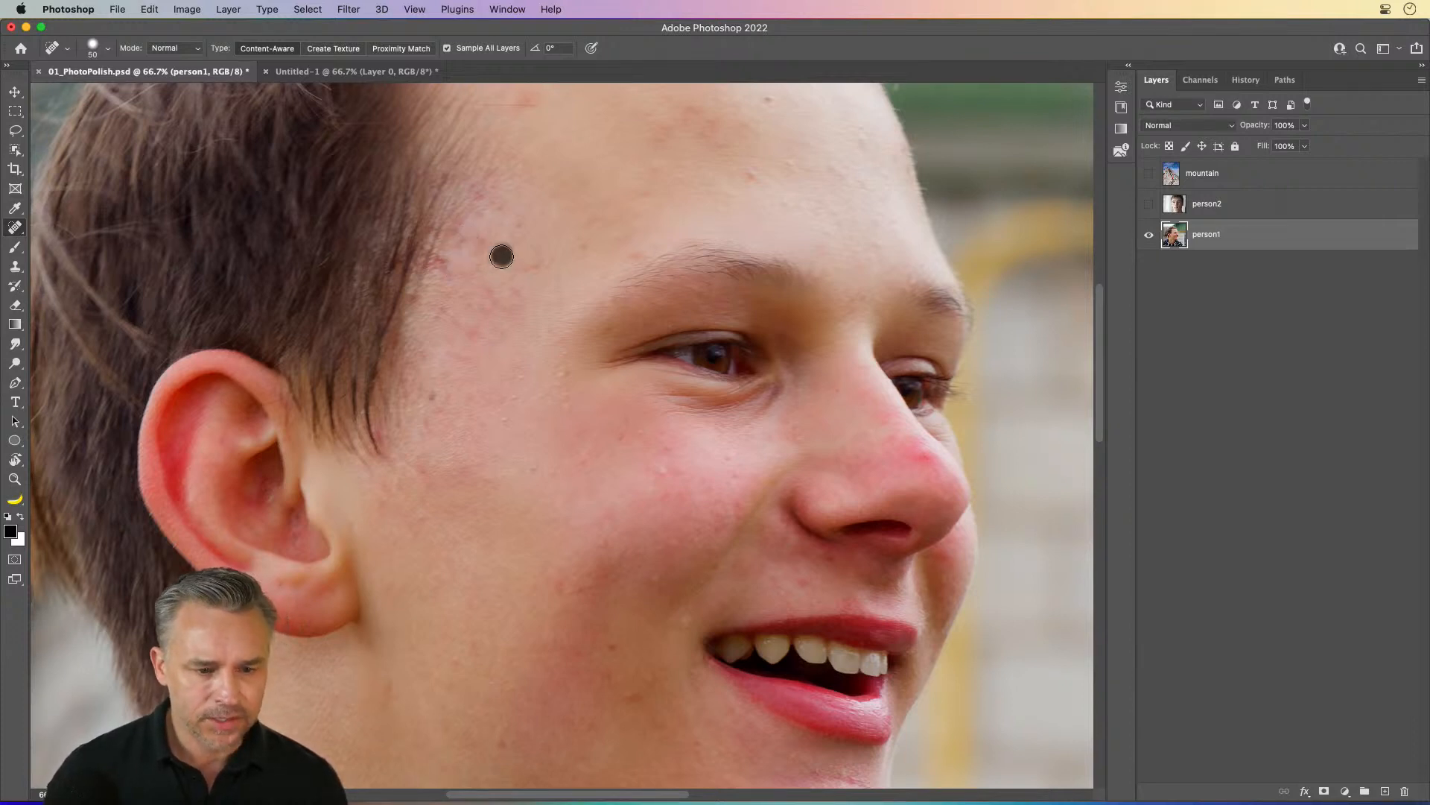
Step: Heal the remaining blemishes on the forehead, enlarging the Spot Healing Brush to 70
left_click(754, 171)
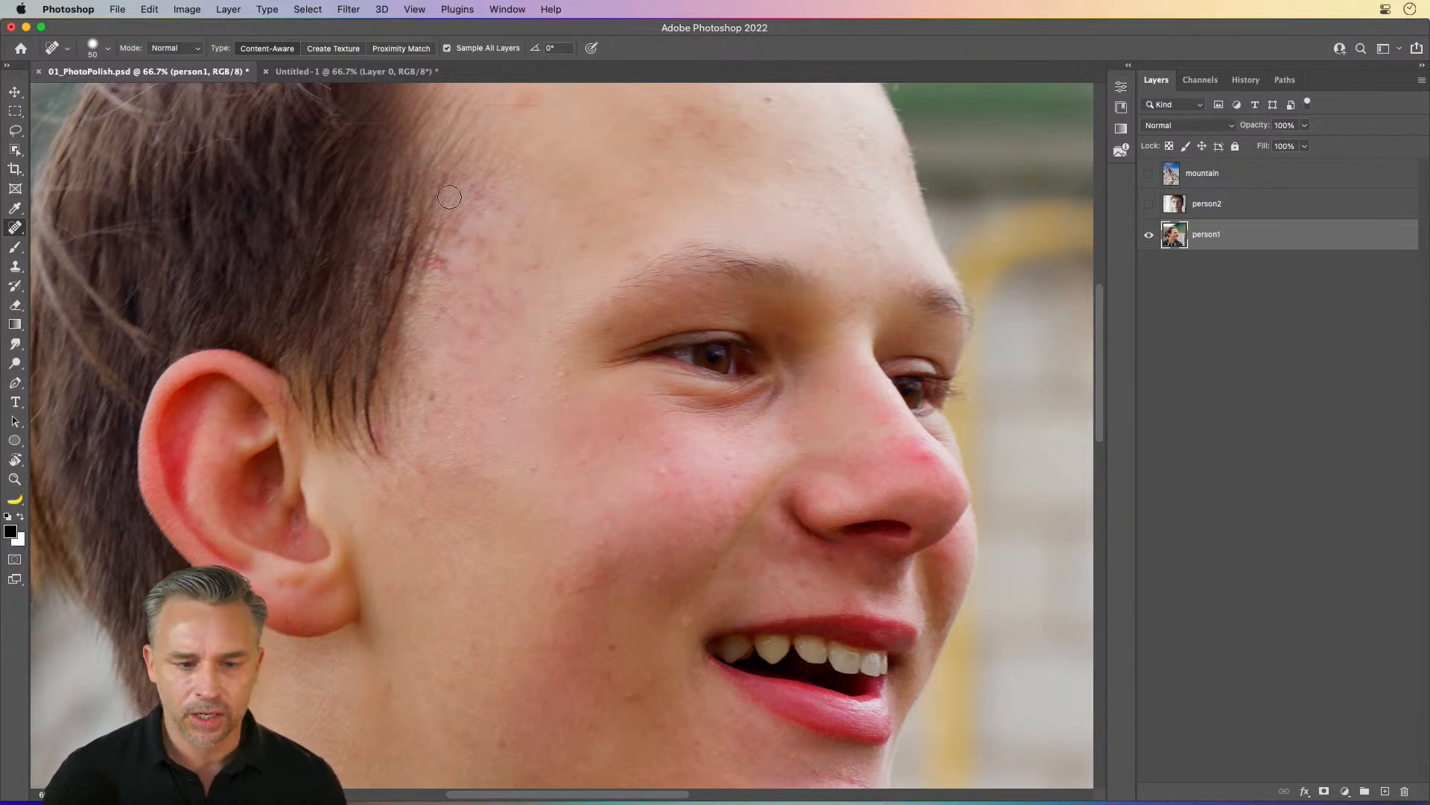
scroll(455, 224, "up", 3)
key("bracketright")
key("bracketright")
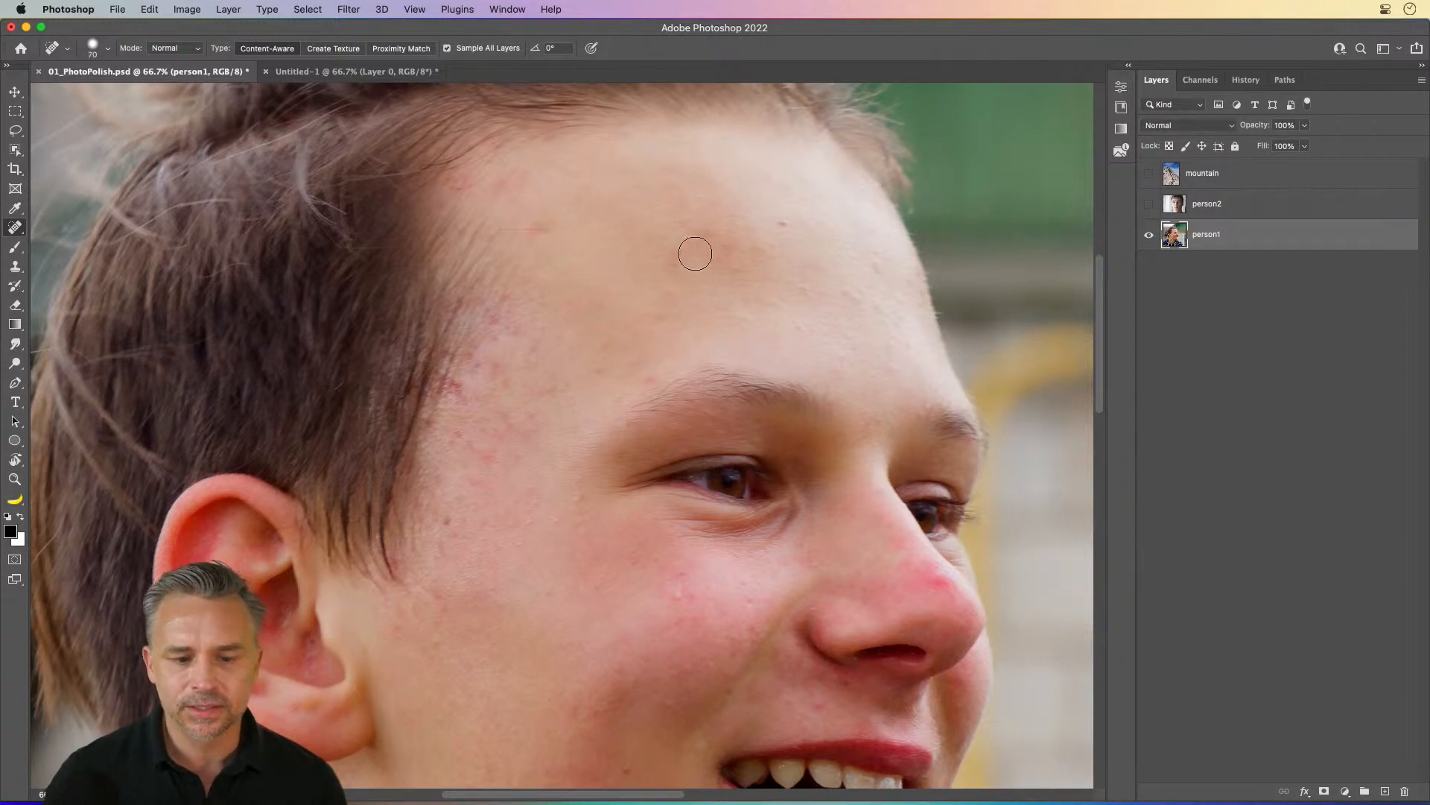
left_click(695, 254)
Step: Heal the red spot on the nose with brush size 80 and the small cheek blemishes with a smaller brush
scroll(606, 249, "down", 4)
key("bracketright")
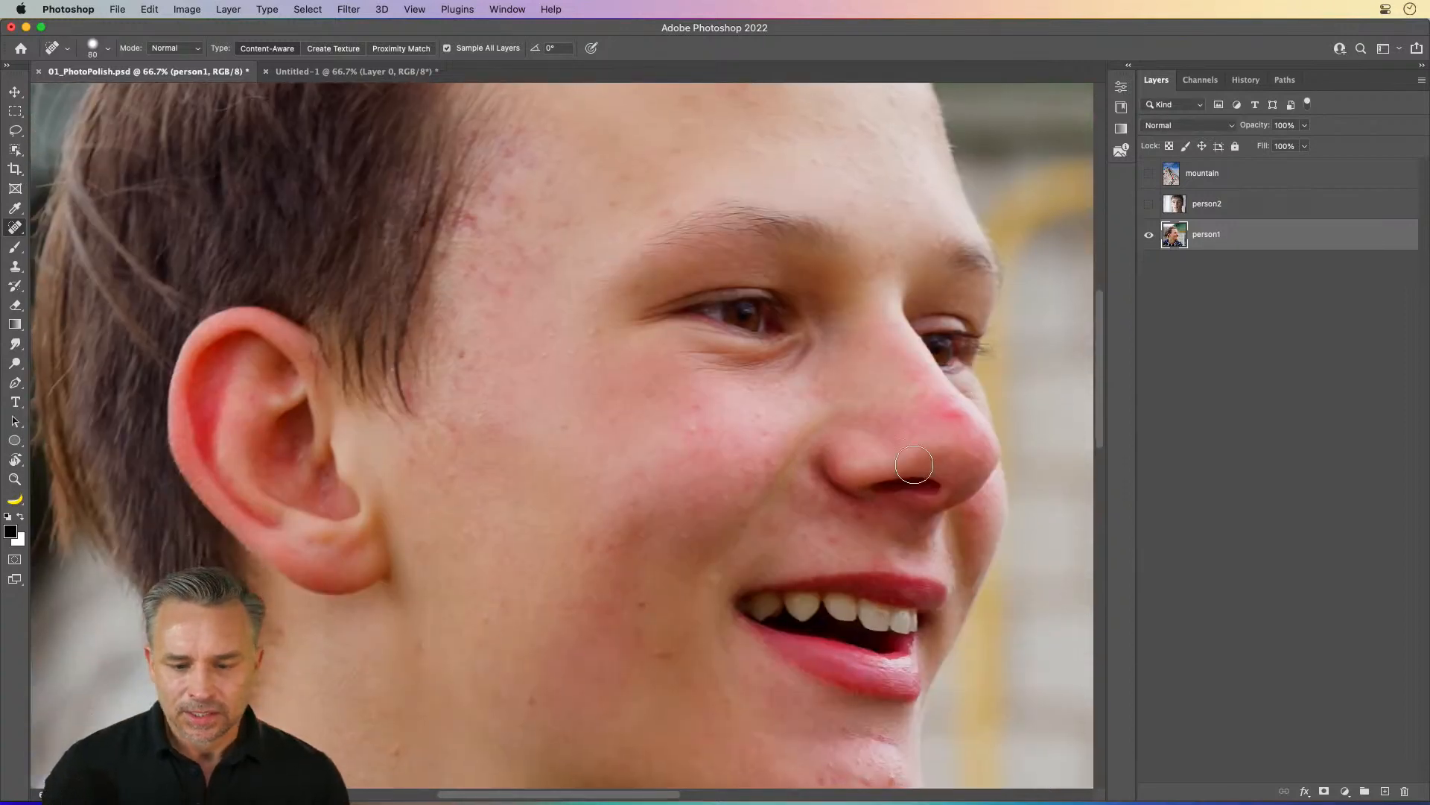
left_click(954, 418)
key("bracketleft")
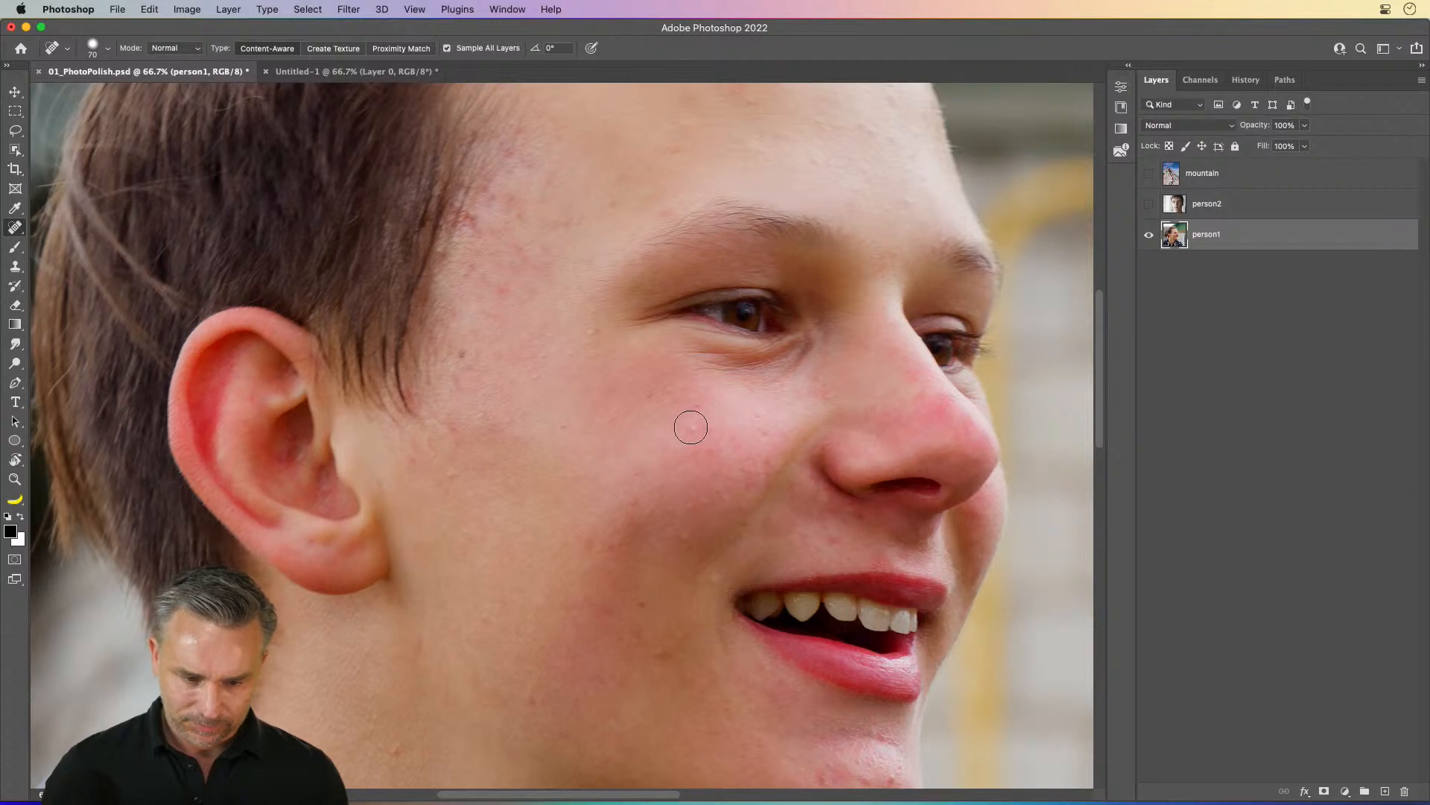
key("bracketleft")
key("bracketleft")
left_click(694, 401)
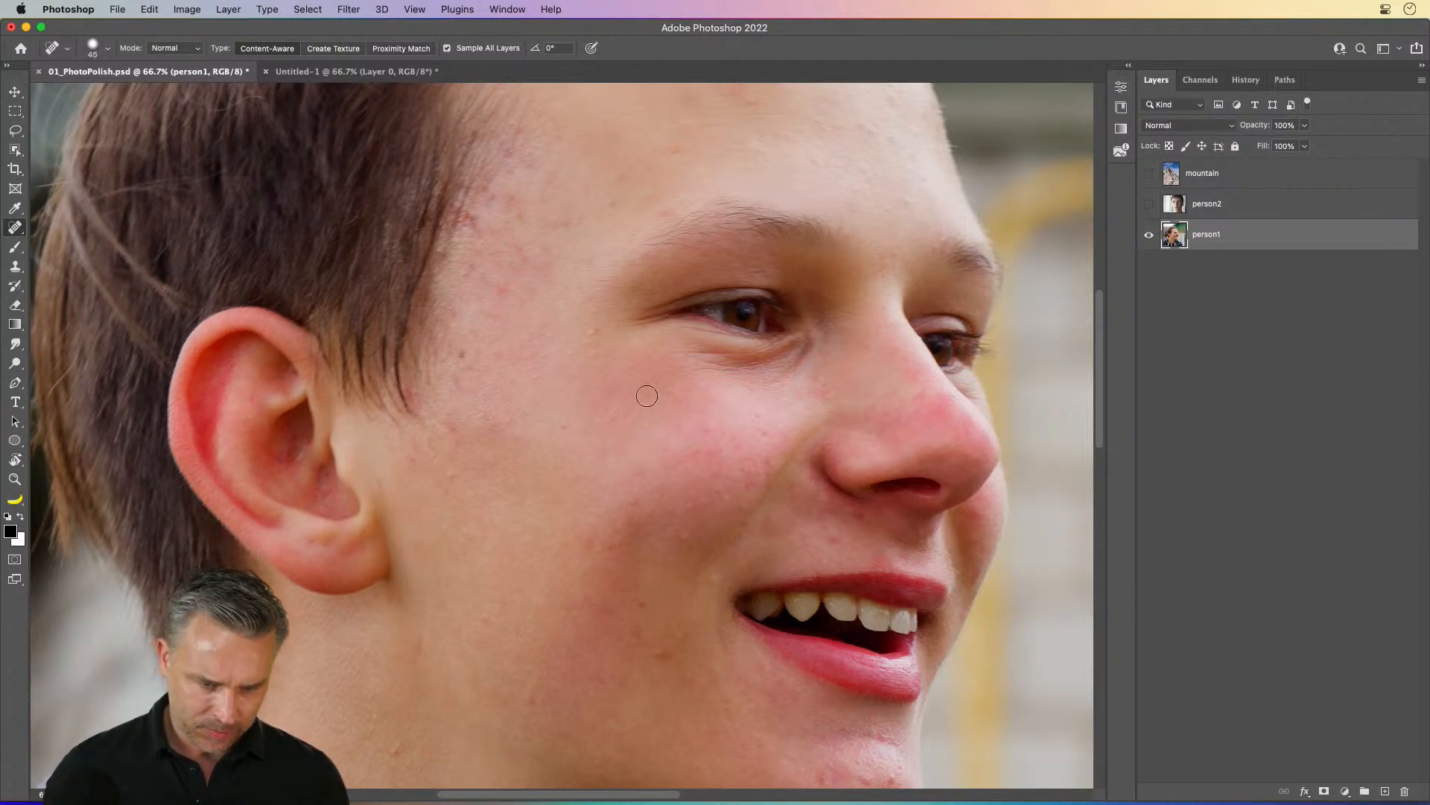
left_click(568, 426)
left_click(430, 497)
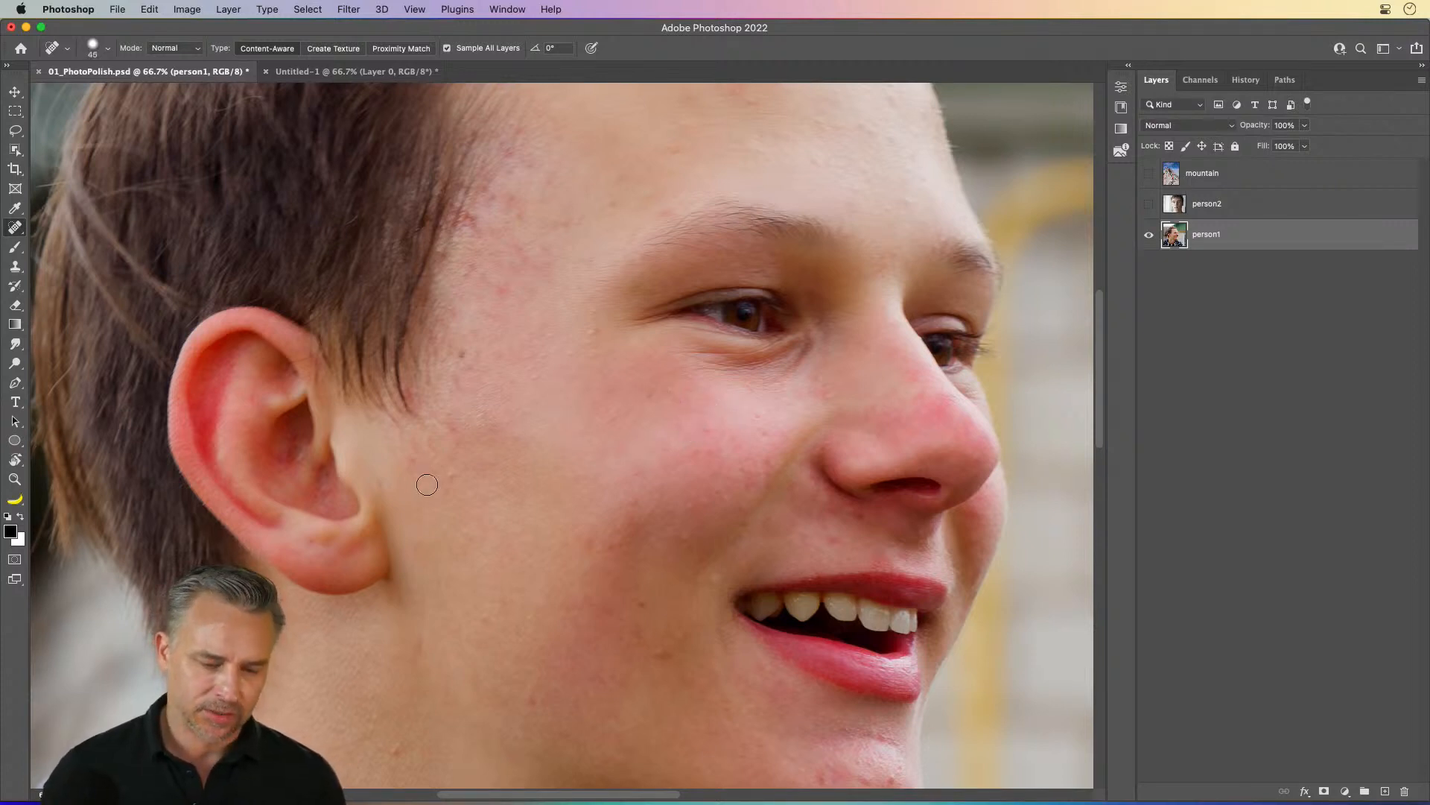
left_click(291, 387)
Step: Enlarge the Spot Healing Brush to 90 and paint over the blemishes from the temple down to the upper cheek
scroll(304, 382, "up", 1)
scroll(303, 383, "left", 1)
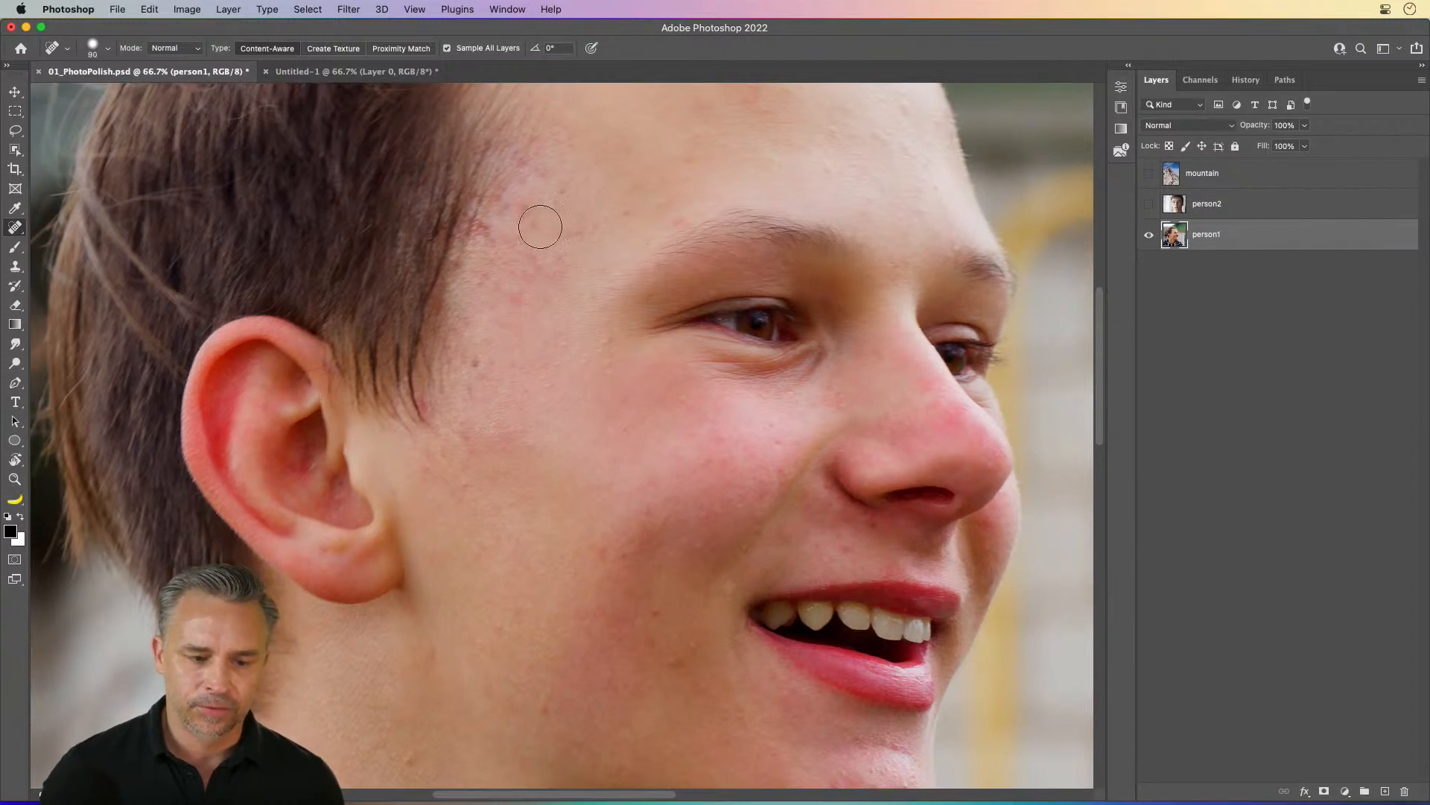
key("bracketright")
key("bracketright")
key("bracketright")
mouse_move(568, 198)
left_mouse_down()
mouse_move(527, 255)
mouse_move(451, 463)
left_mouse_up()
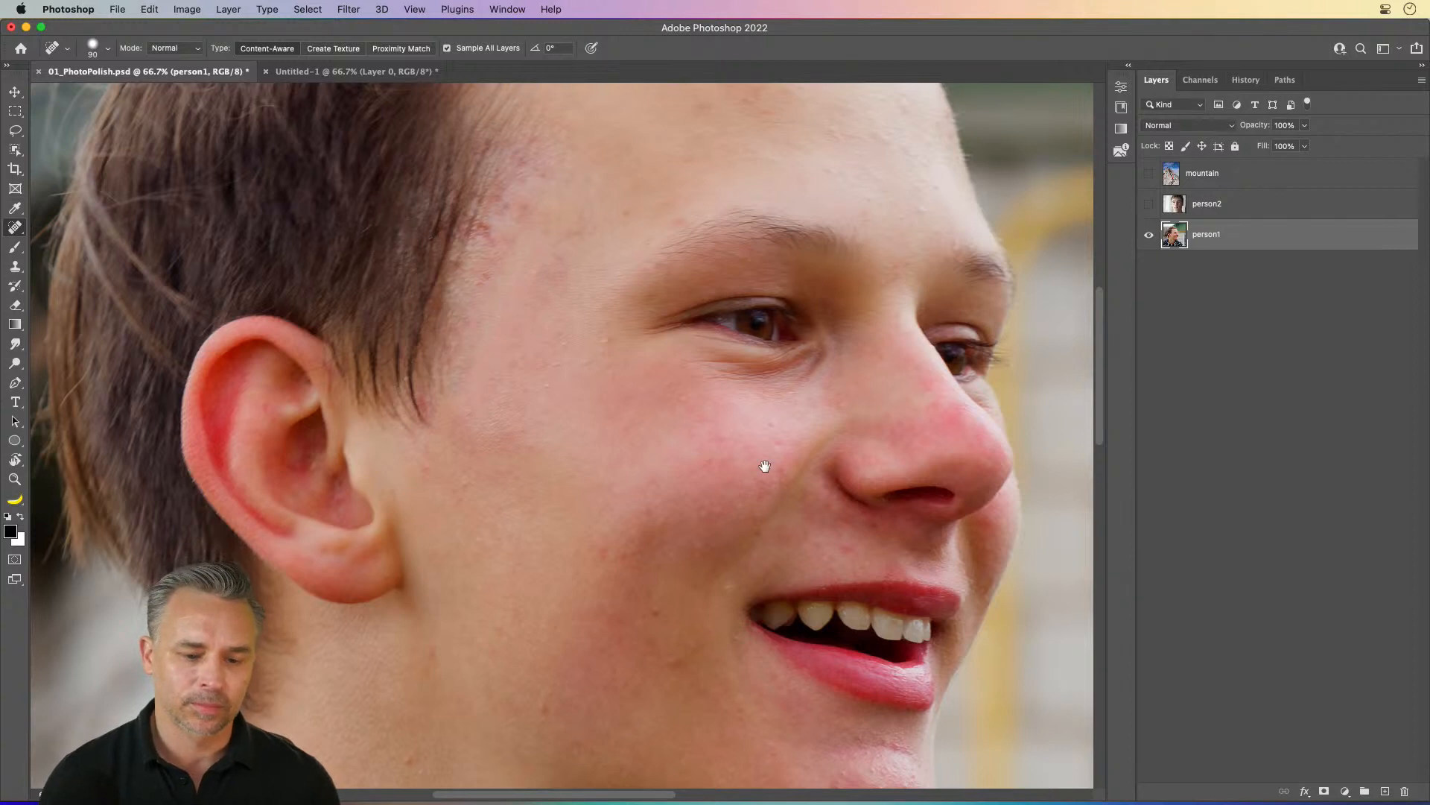
mouse_move(766, 472)
left_mouse_down()
mouse_move(725, 336)
mouse_move(740, 467)
left_mouse_up()
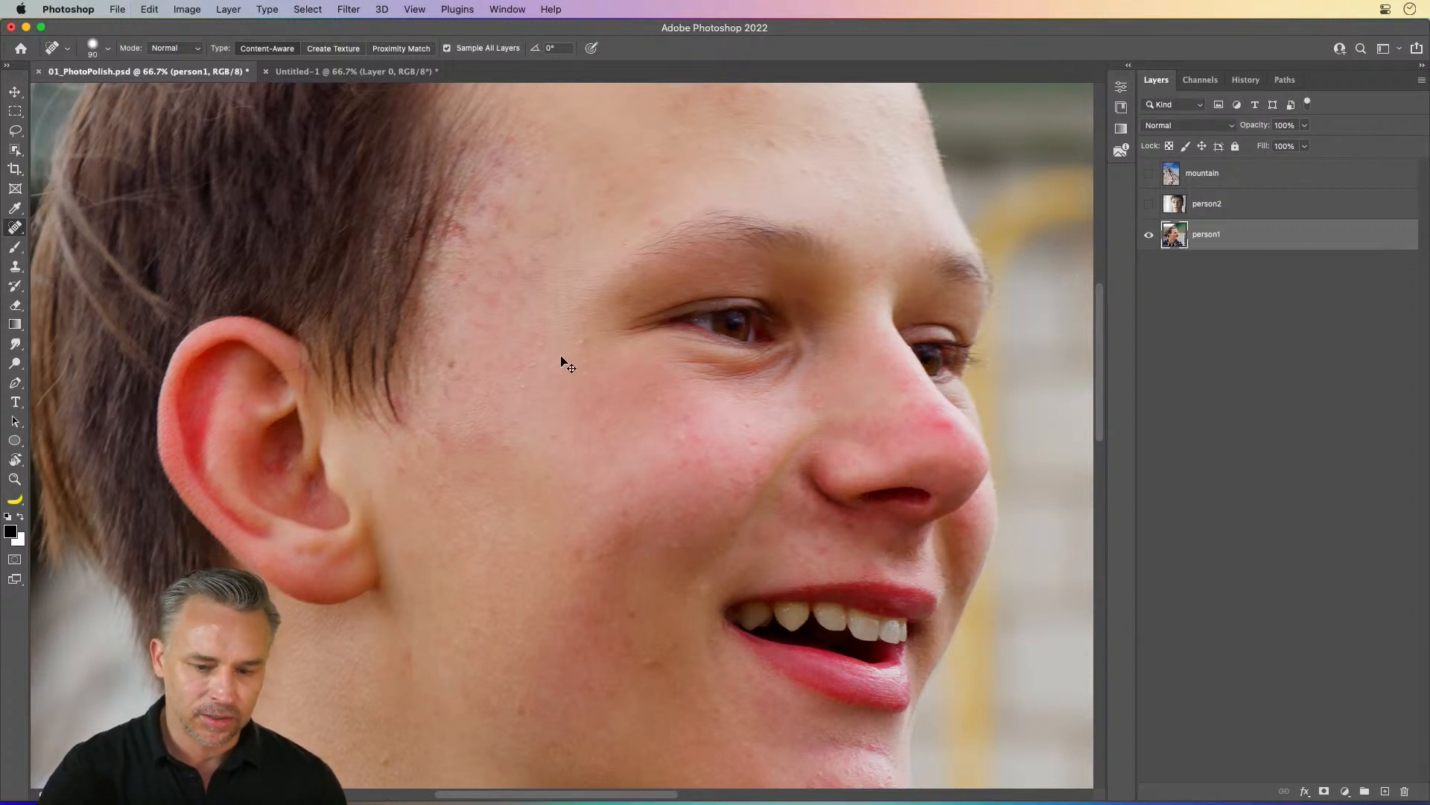
Step: Undo all healing strokes made directly on the person1 layer and keep the person2 layer hidden
key("super+z")
key("super+z")
key("super+z")
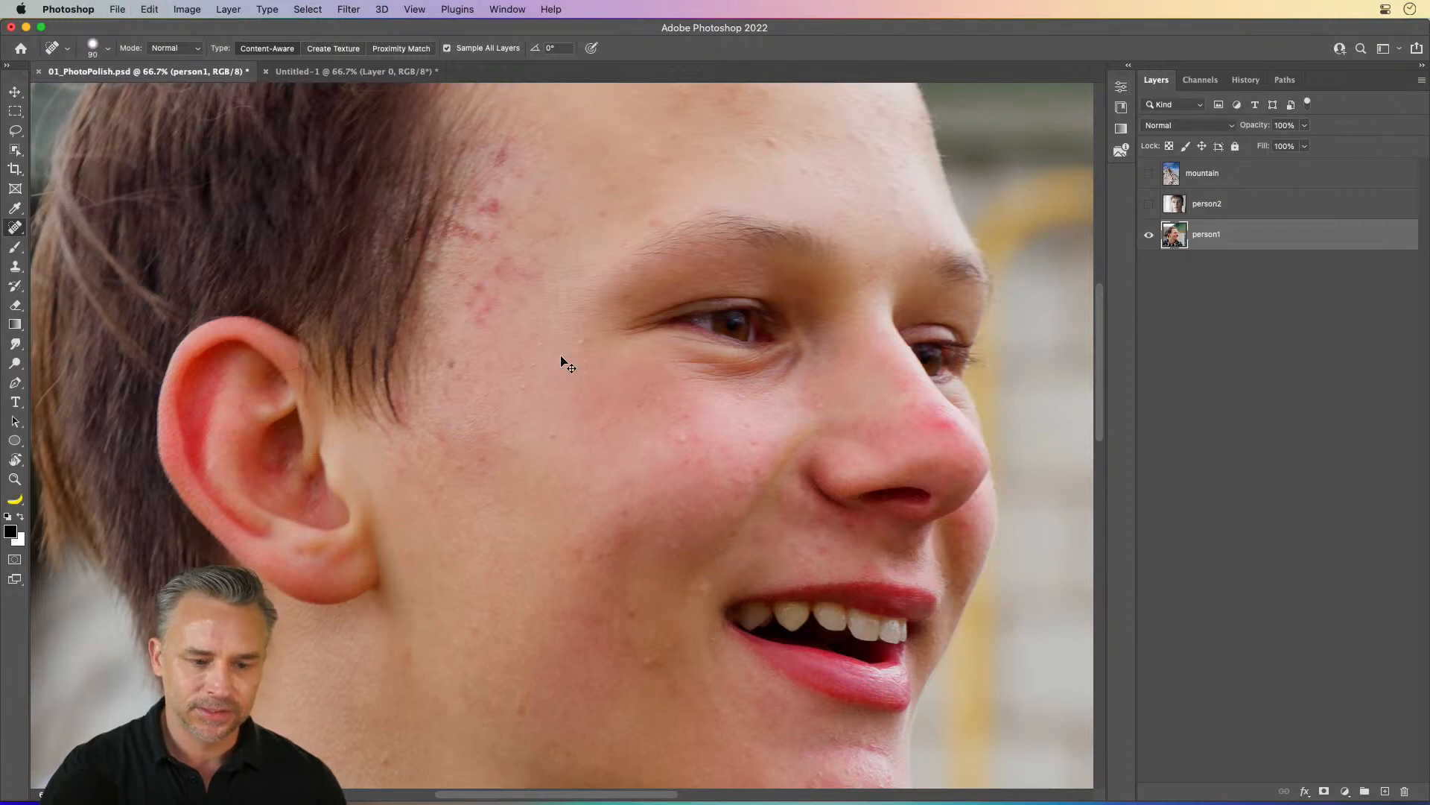
key("super+z")
key("super+z")
key("super+z")
key("z")
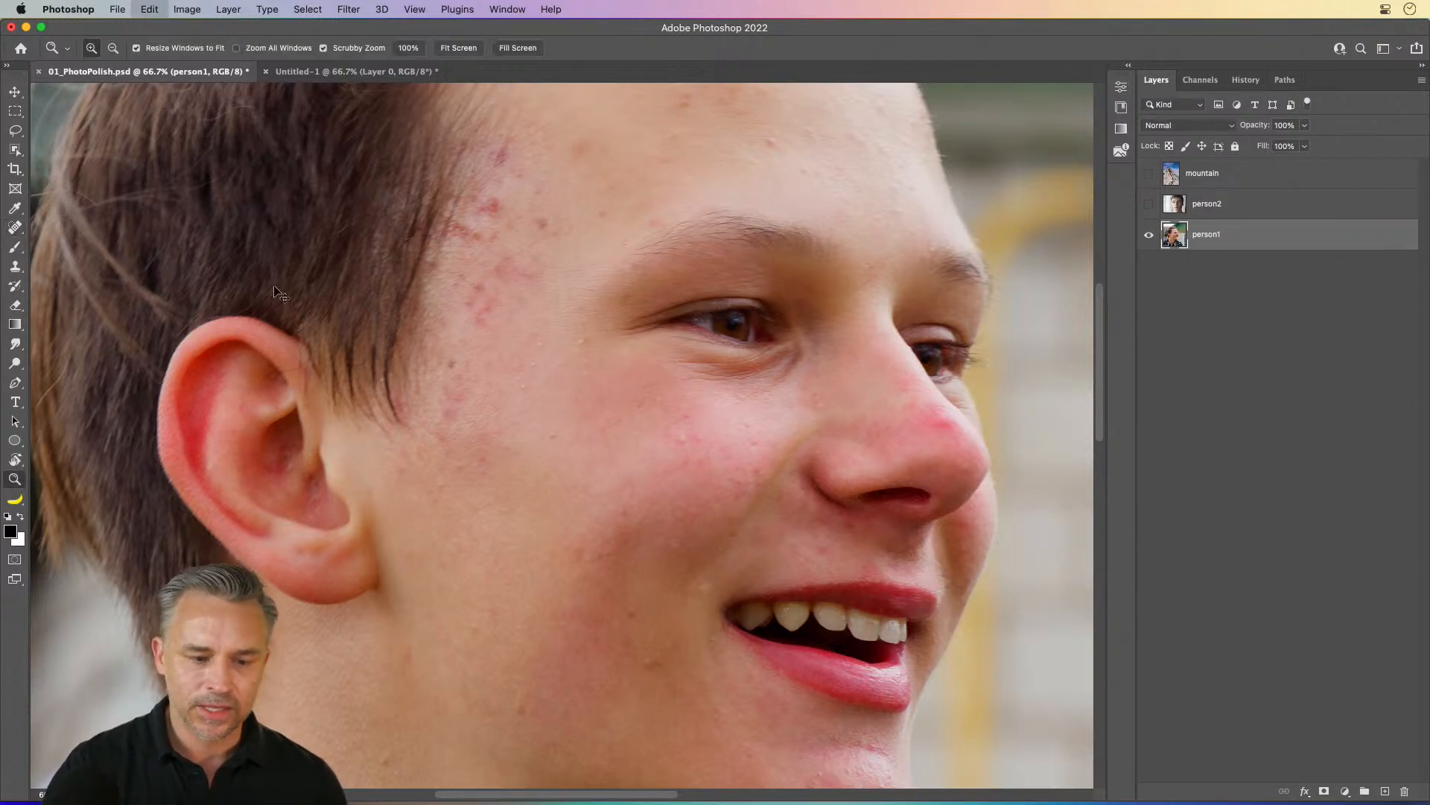
key("super+z")
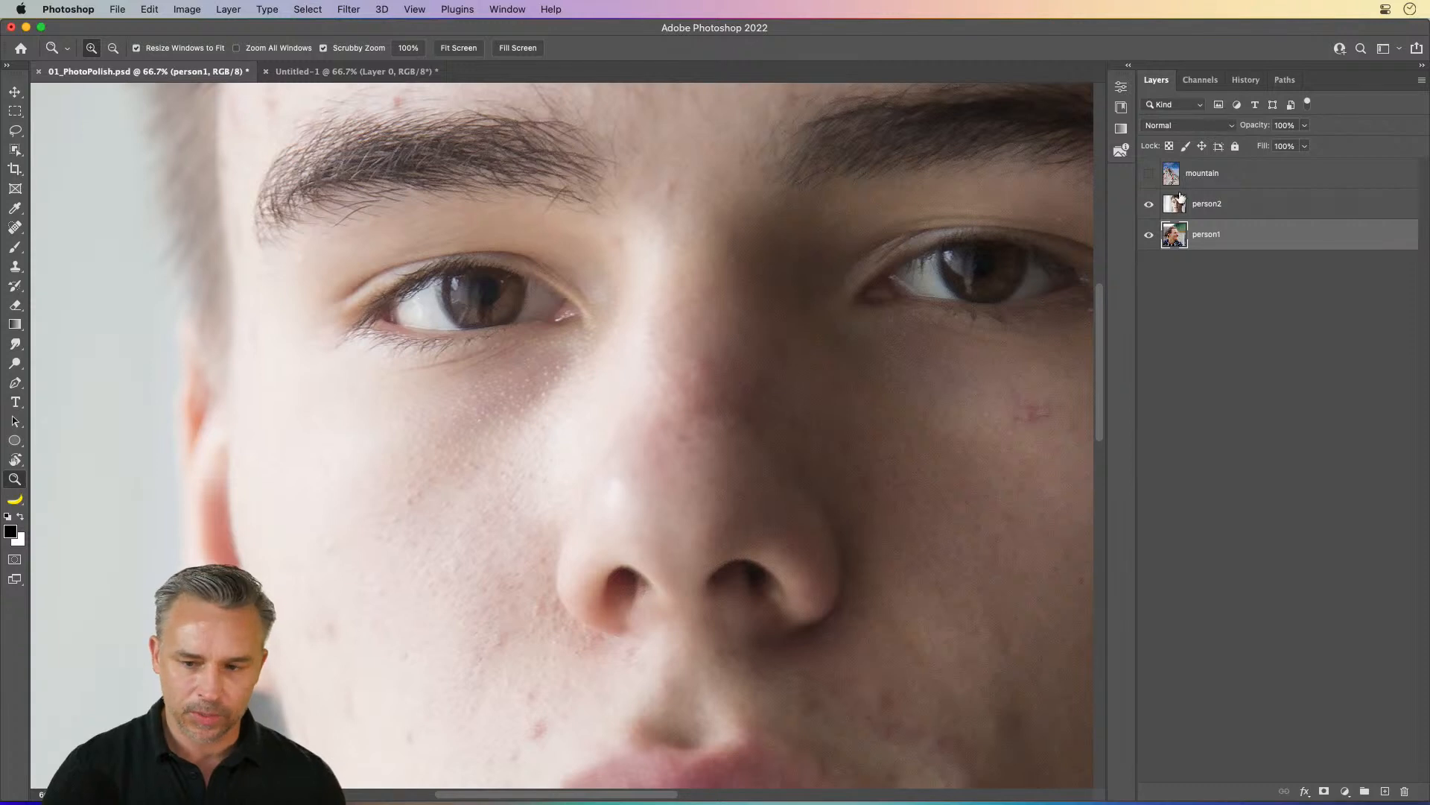
left_click(1151, 212)
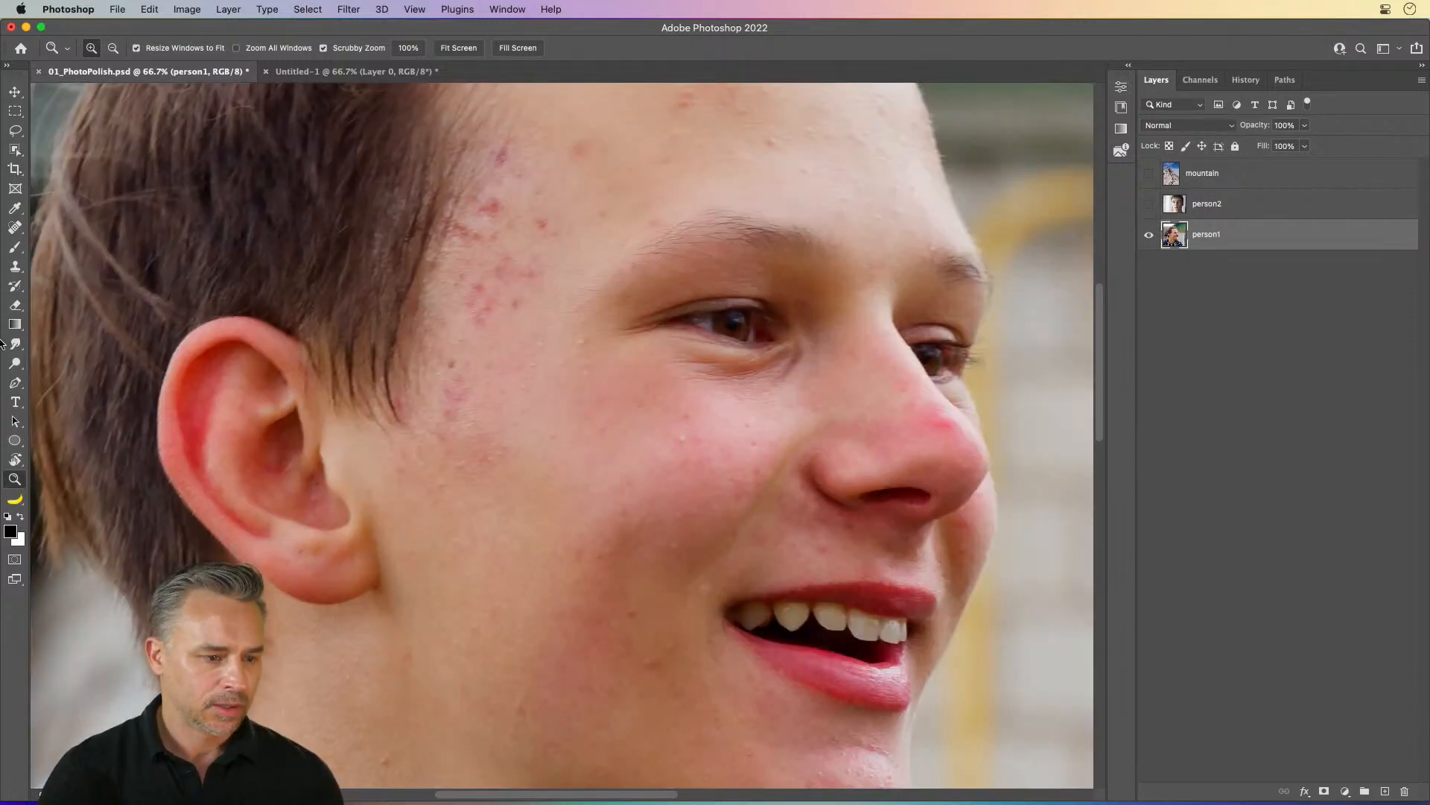
Step: Reactivate the Spot Healing Brush and add a new empty layer directly above person1 for retouching the temple
left_click(15, 228)
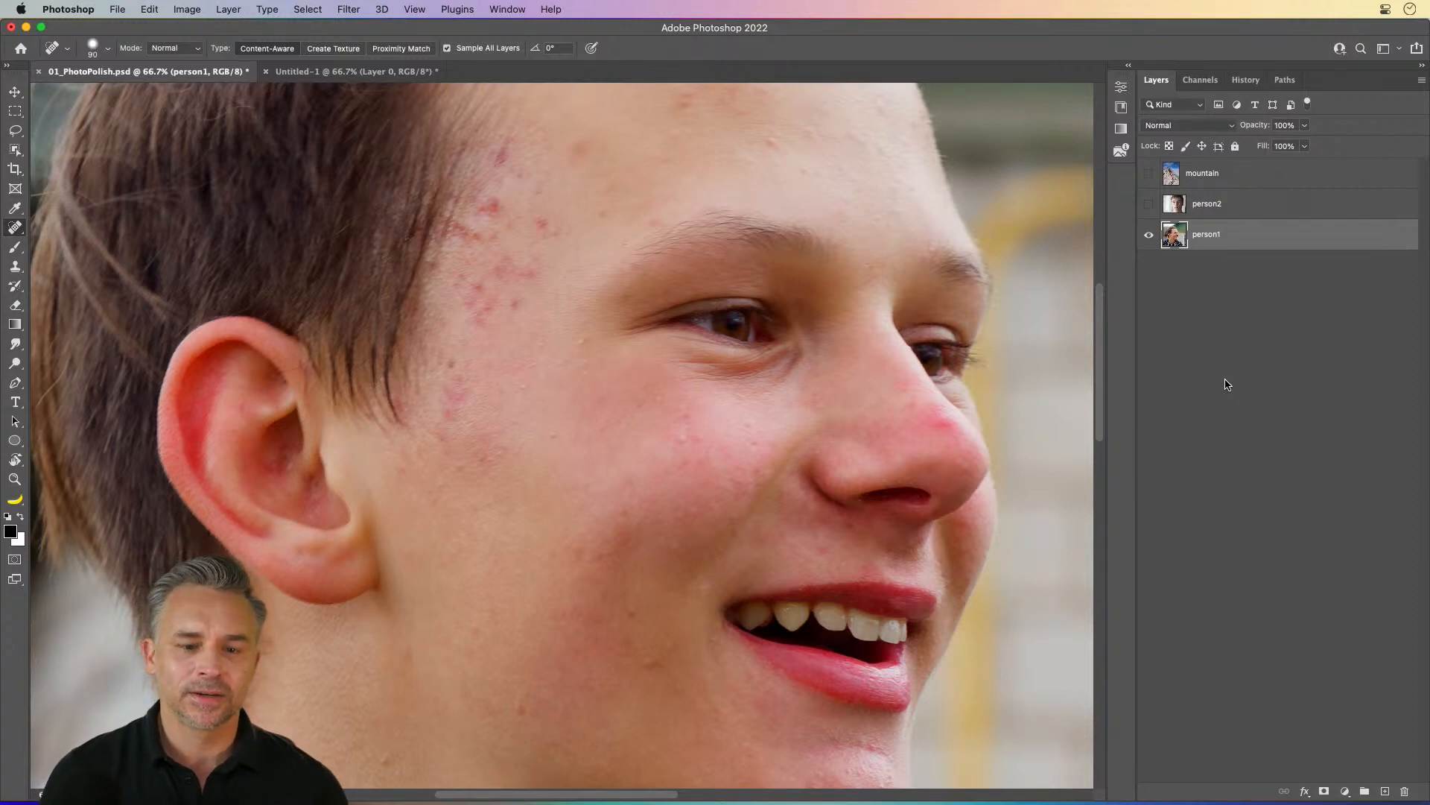
left_click(1384, 791)
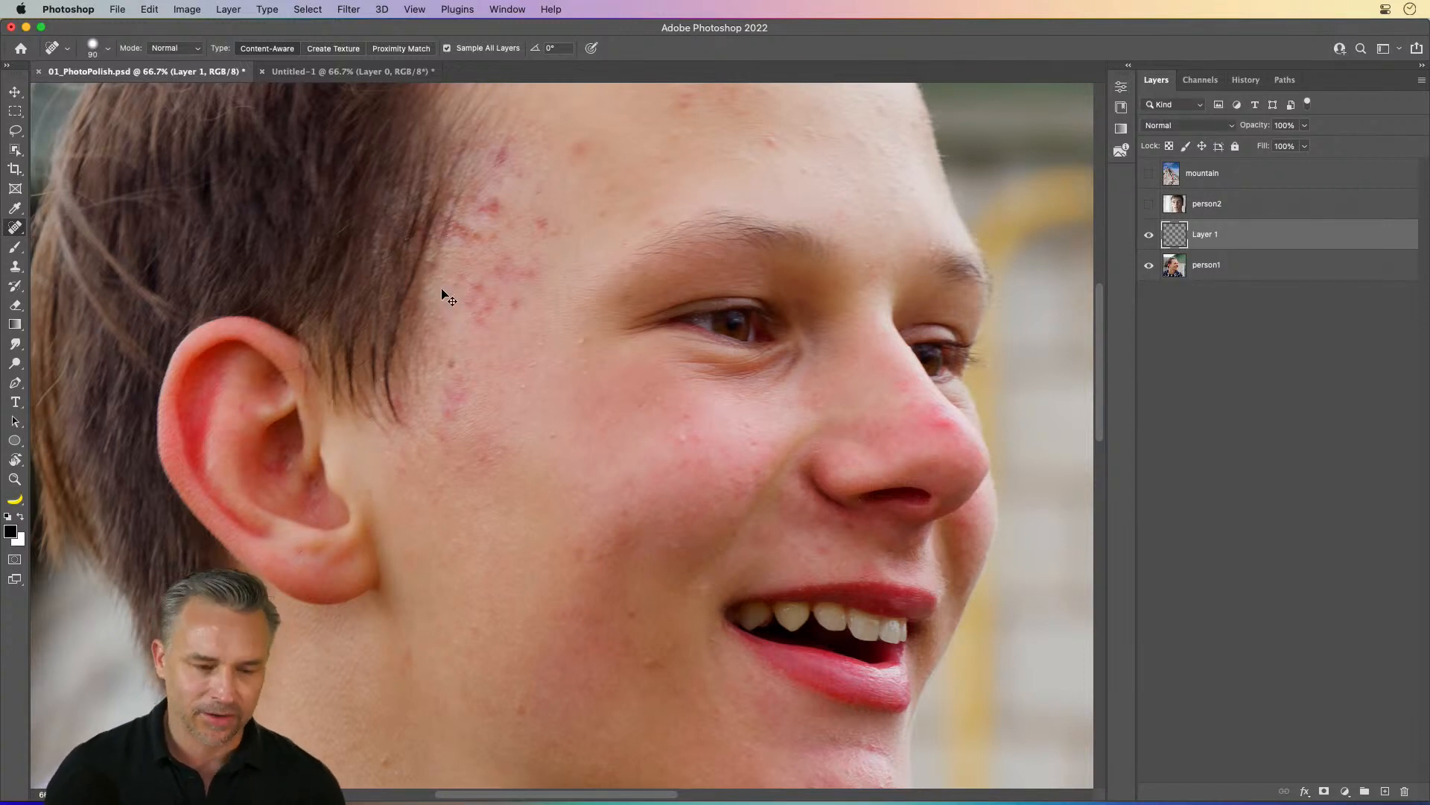
key("super+plus")
mouse_move(425, 326)
left_mouse_down()
mouse_move(535, 586)
mouse_move(520, 504)
left_mouse_up()
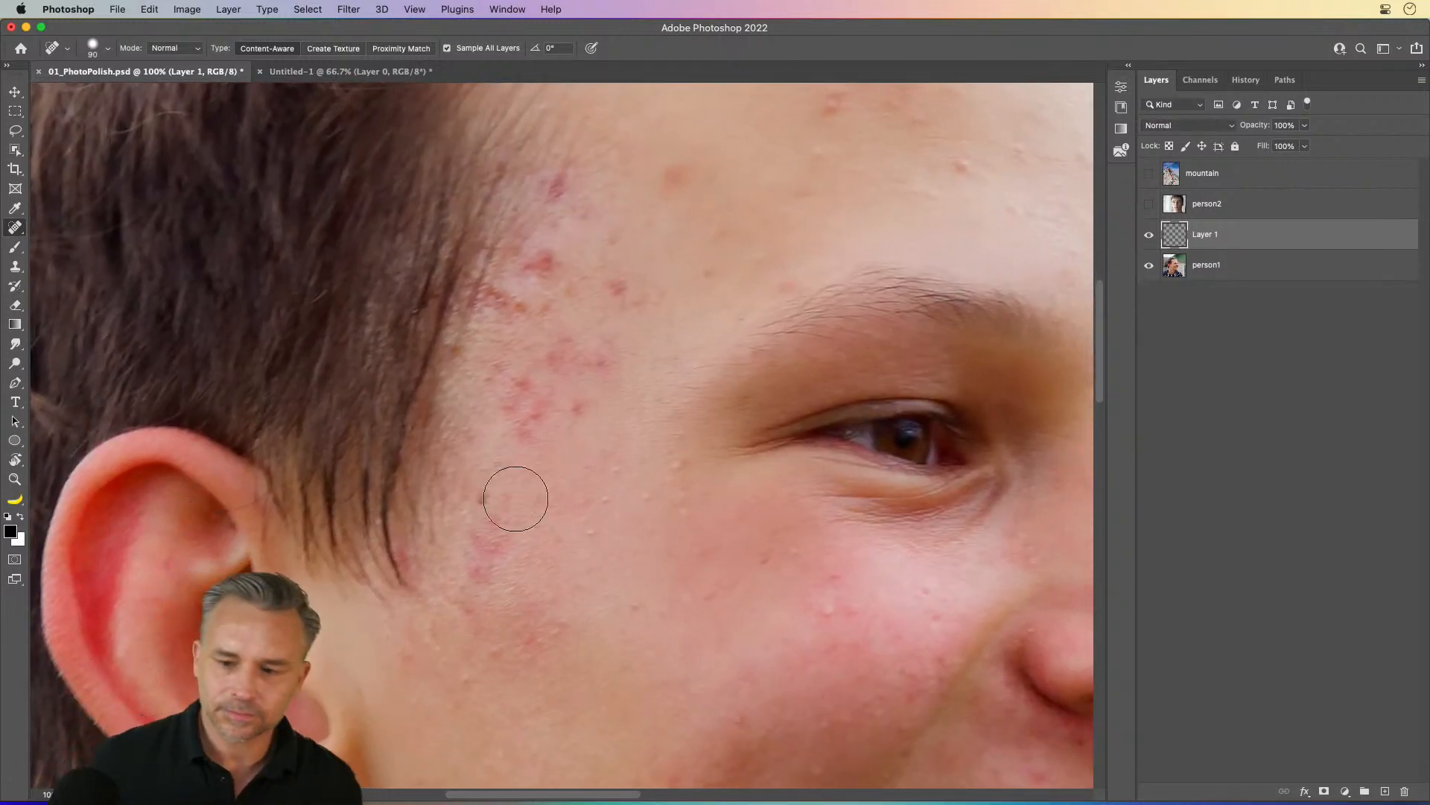
Step: Delete the empty retouching layer and add a fresh empty layer directly above person1
key("BackSpace")
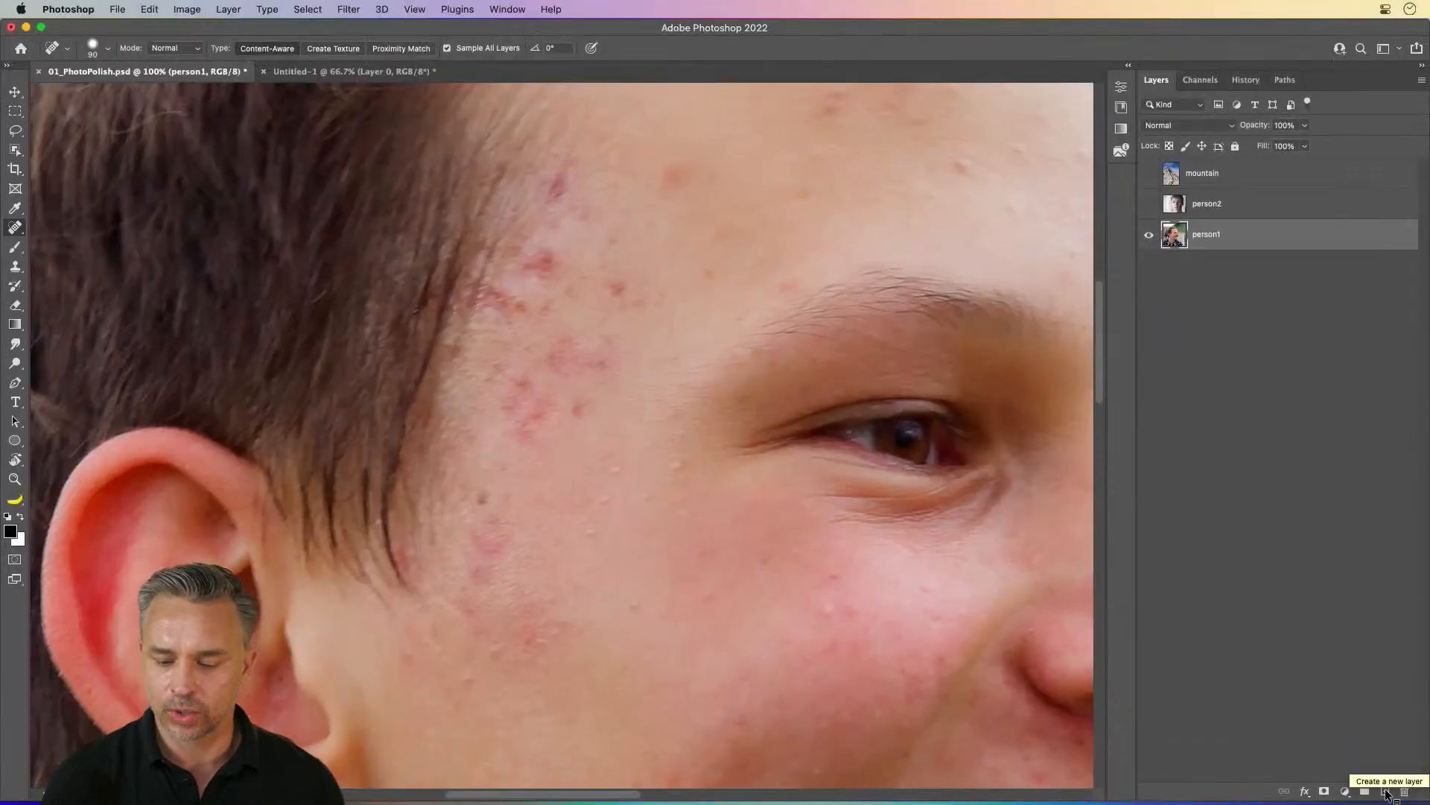
left_click(1386, 792)
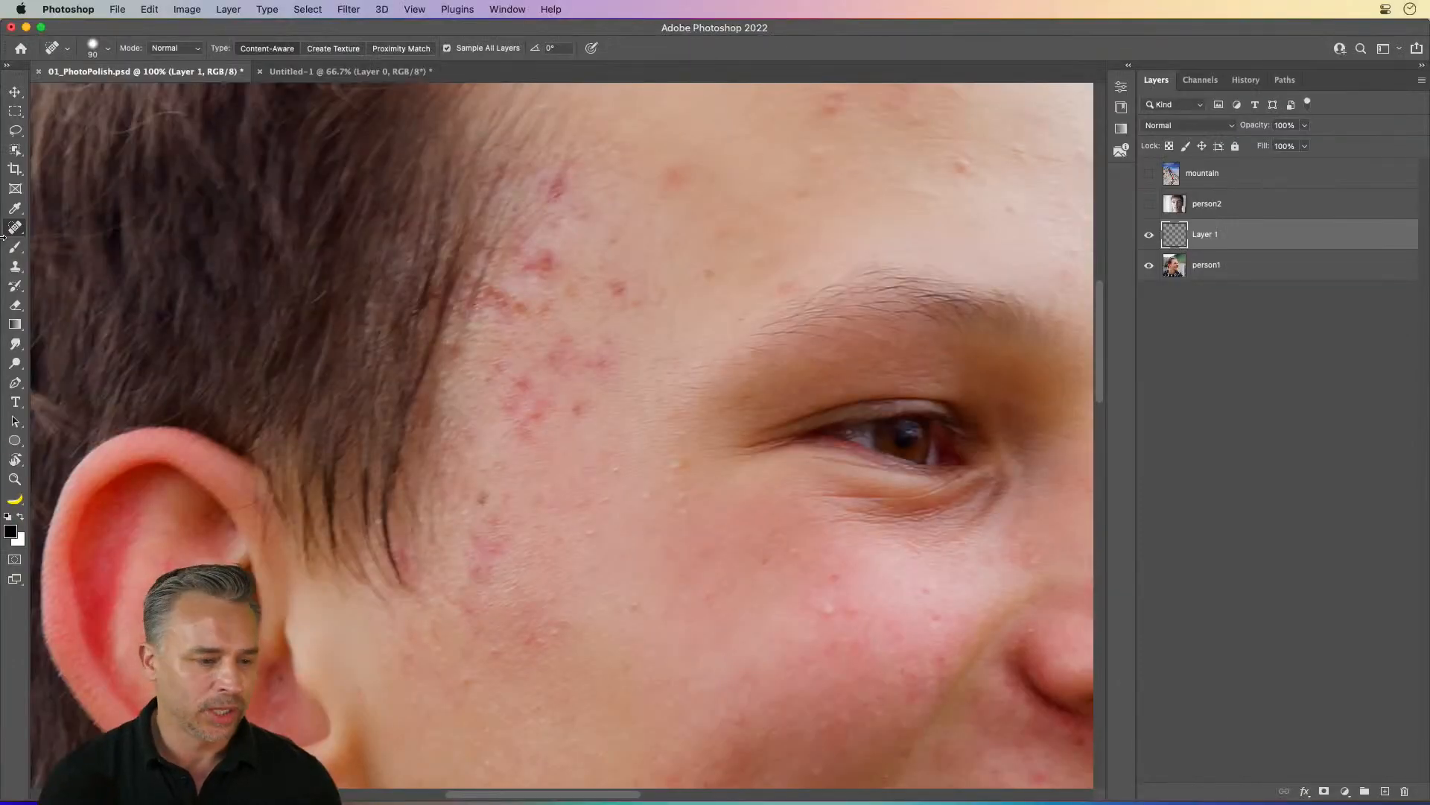
Step: Brush a black test zigzag across the face on Layer 1 and clear it from the layer
left_click(15, 286)
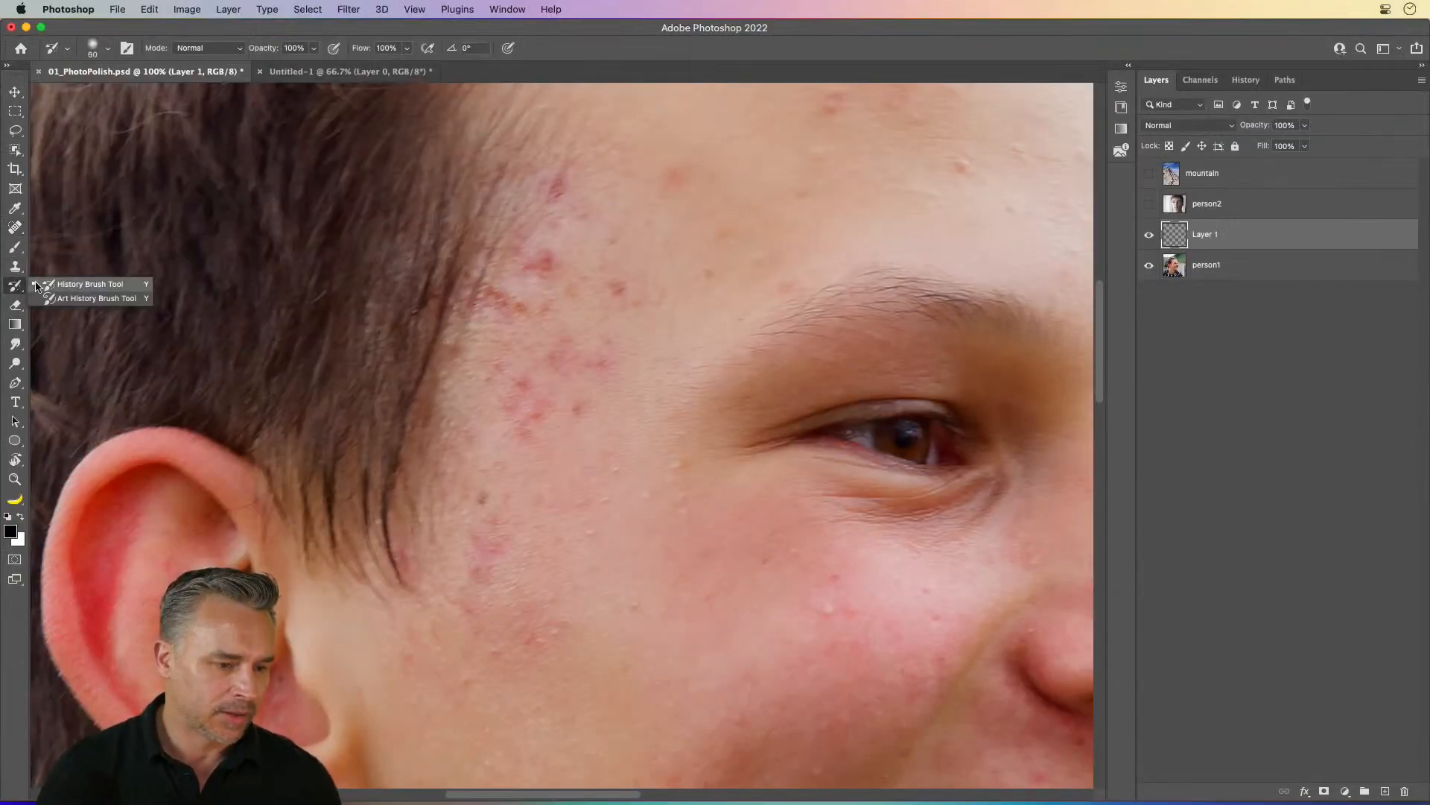
left_click(16, 250)
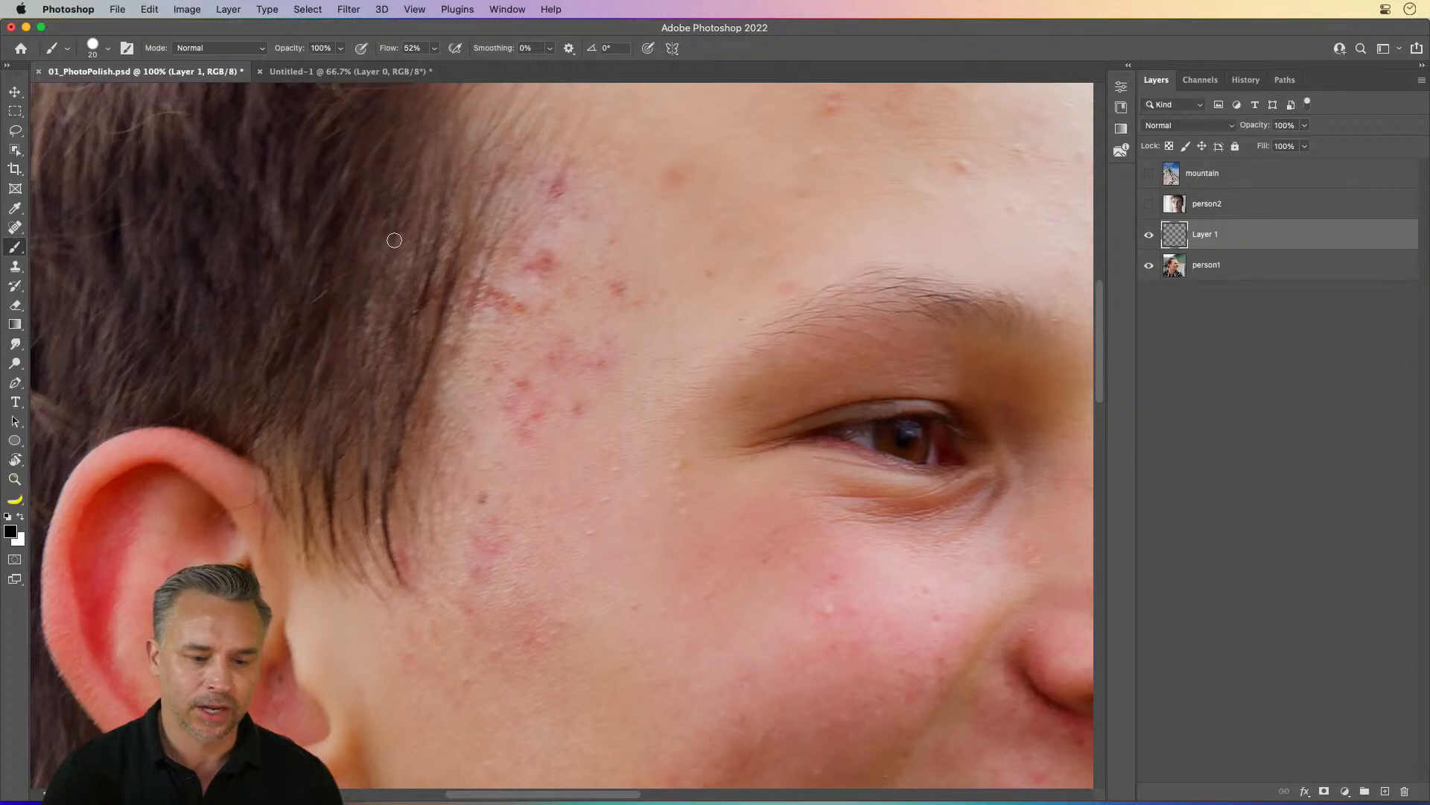
mouse_move(456, 233)
left_mouse_down()
mouse_move(265, 261)
mouse_move(591, 511)
mouse_move(682, 658)
left_mouse_up()
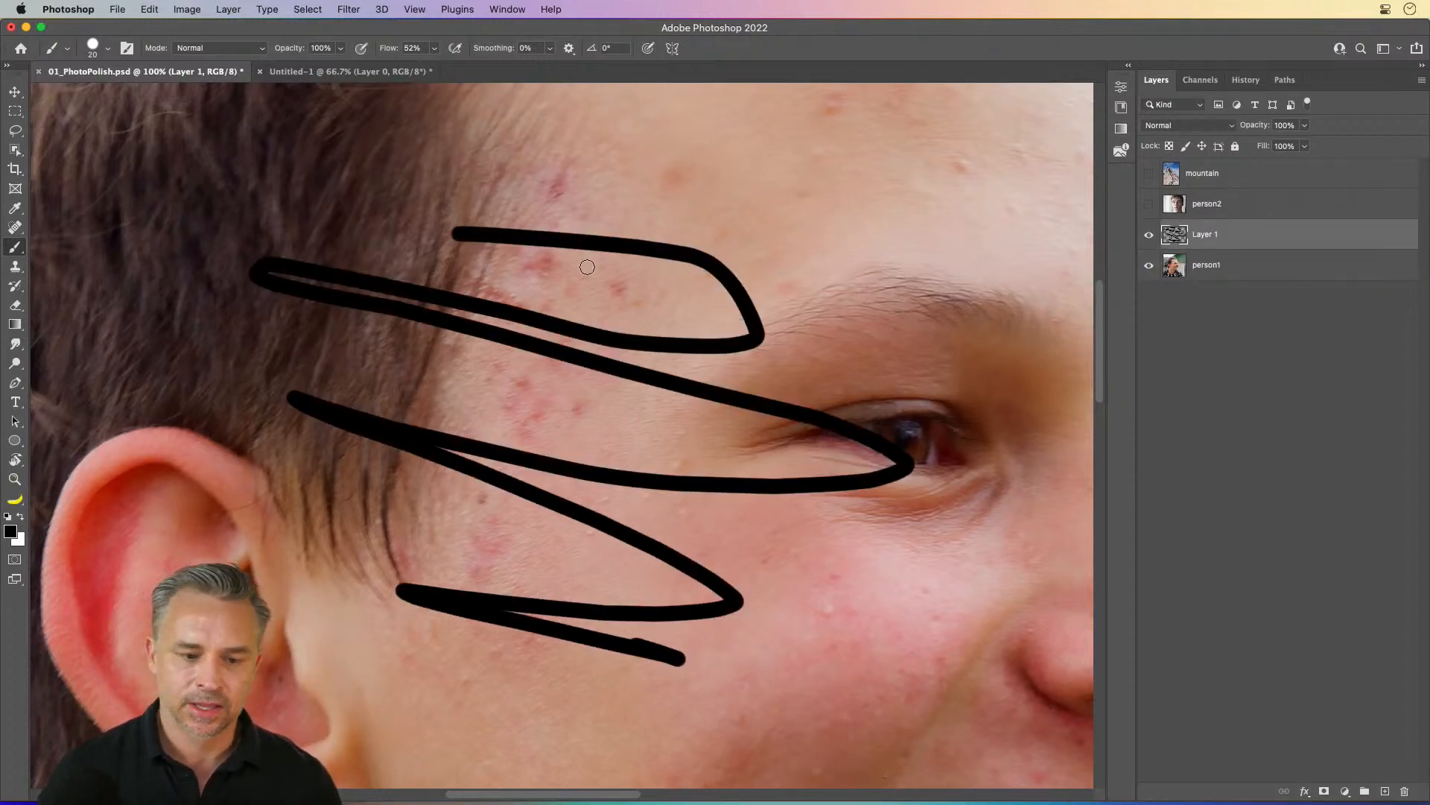
key("v")
mouse_move(413, 455)
left_mouse_down()
mouse_move(541, 271)
mouse_move(584, 437)
mouse_move(298, 510)
mouse_move(476, 495)
mouse_move(414, 395)
mouse_move(485, 391)
mouse_move(503, 411)
left_mouse_up()
key("super+a")
key("Delete")
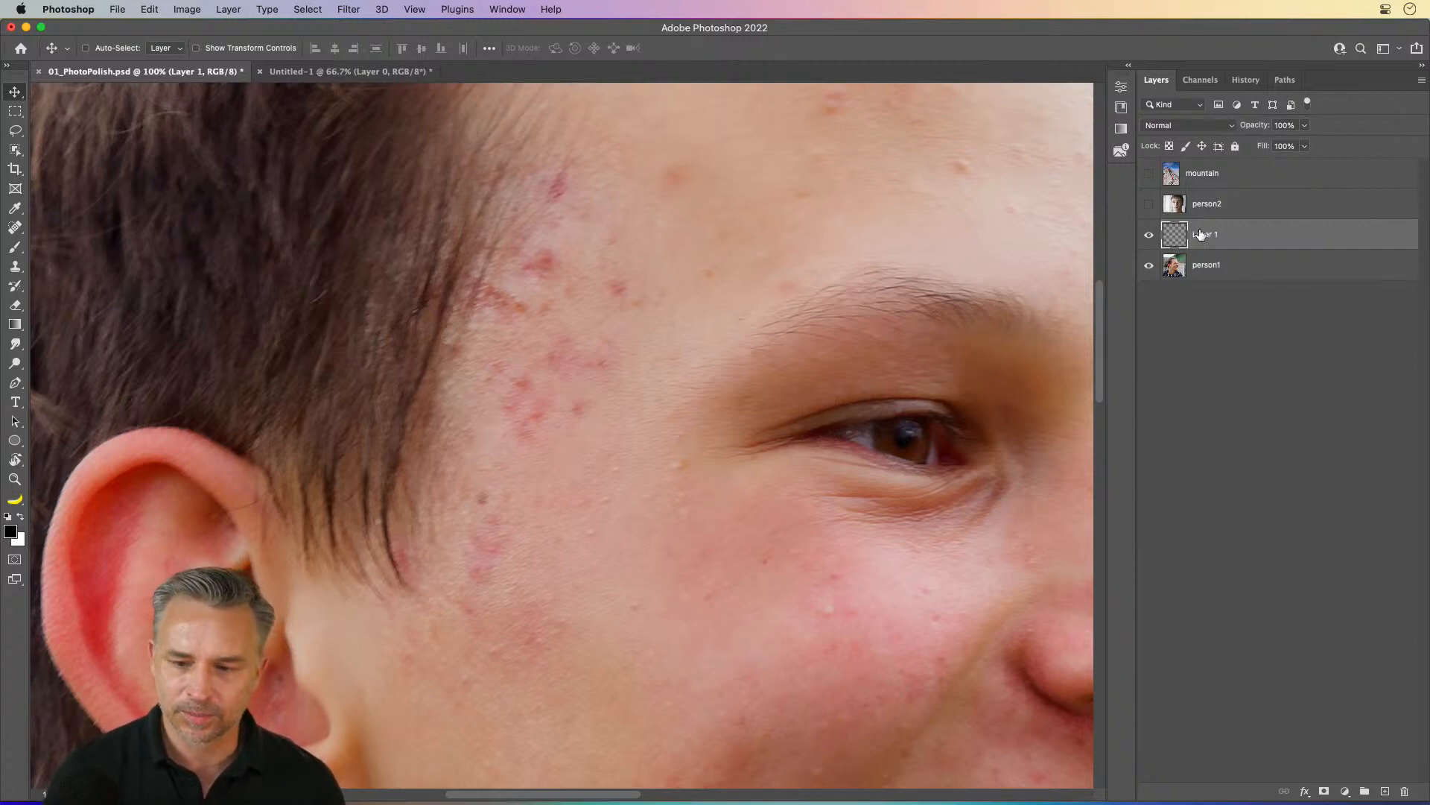
Step: Reactivate the Spot Healing Brush with a reduced size and heal the small red spots on the temple on Layer 1
left_click(15, 228)
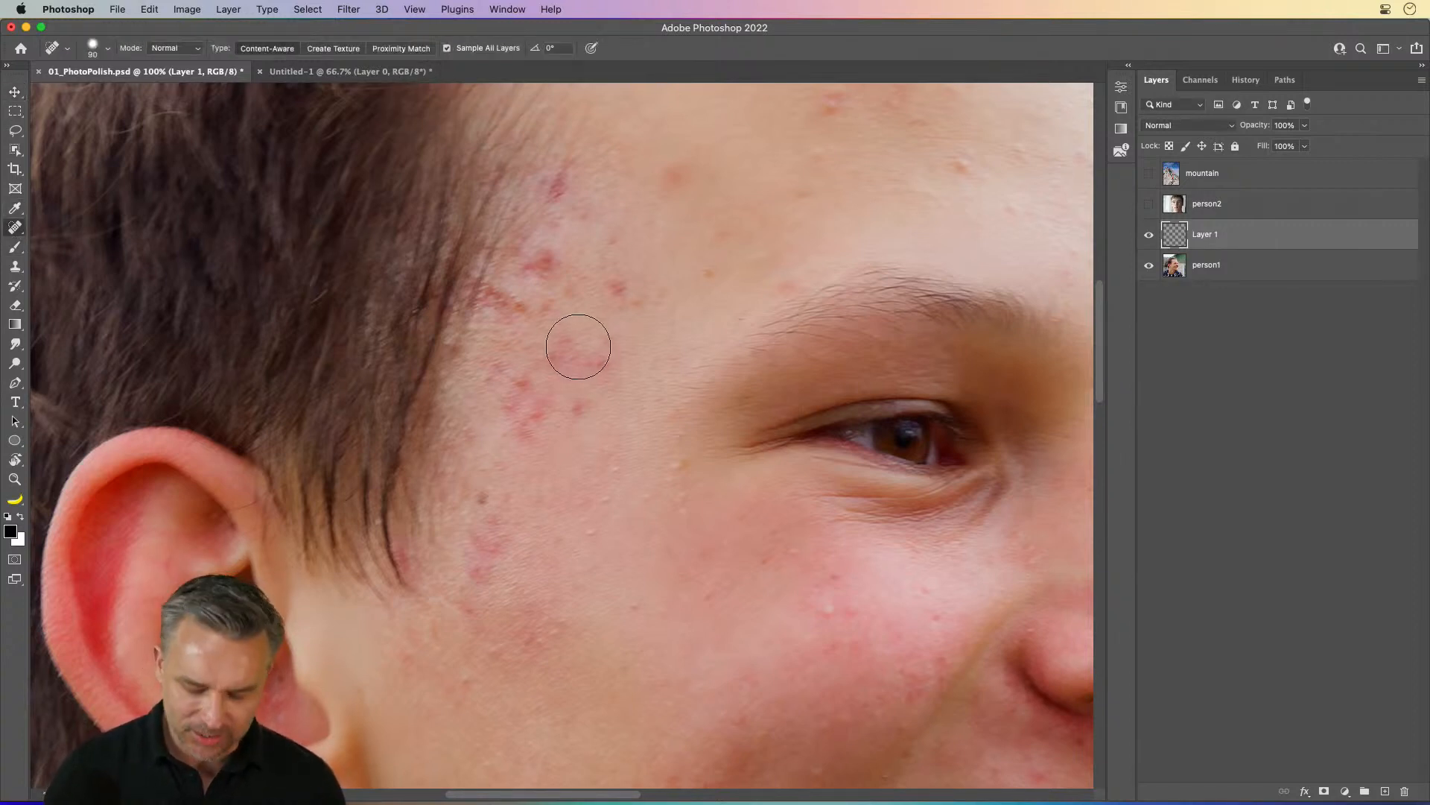
key("bracketleft")
key("bracketleft")
key("bracketleft")
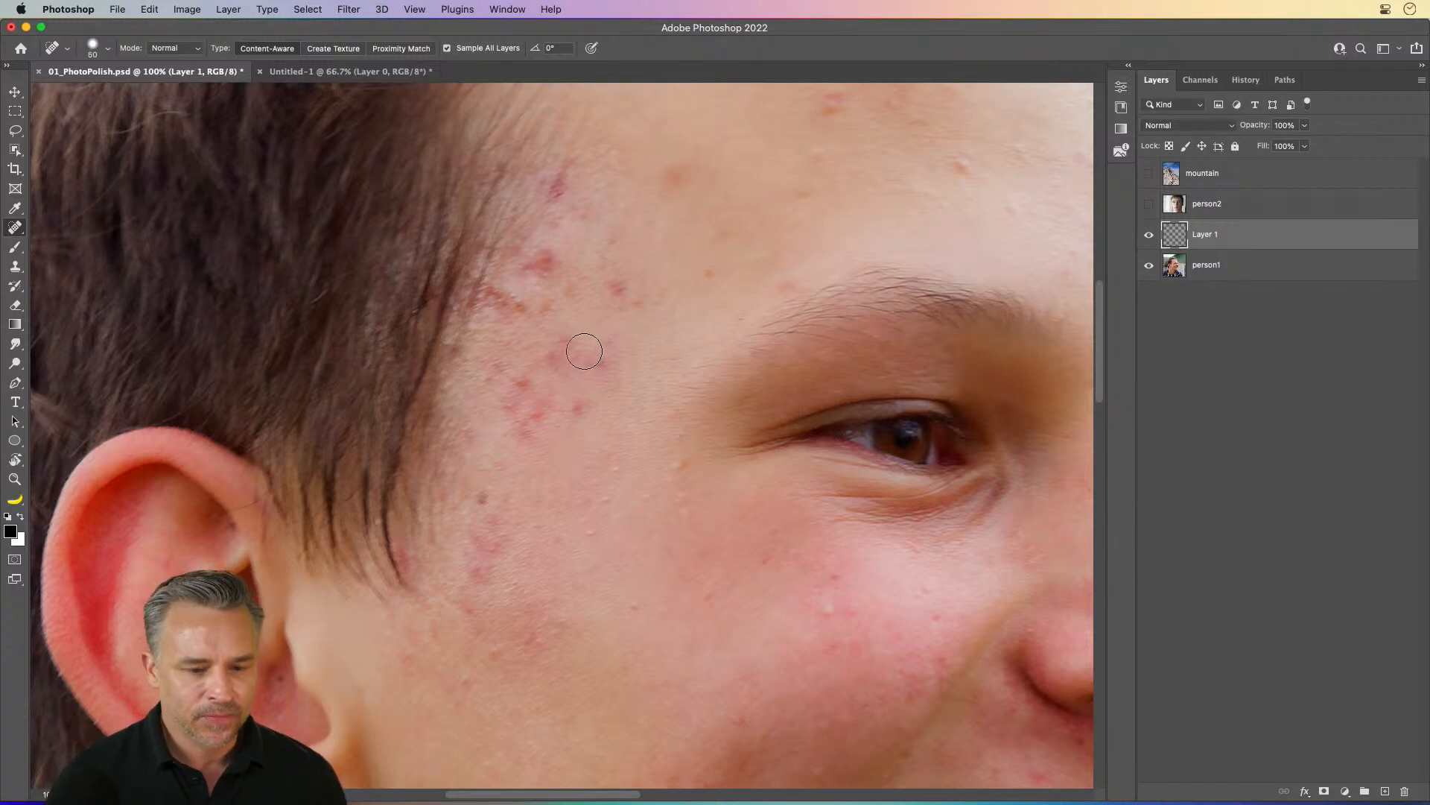
left_click(600, 362)
left_click(581, 405)
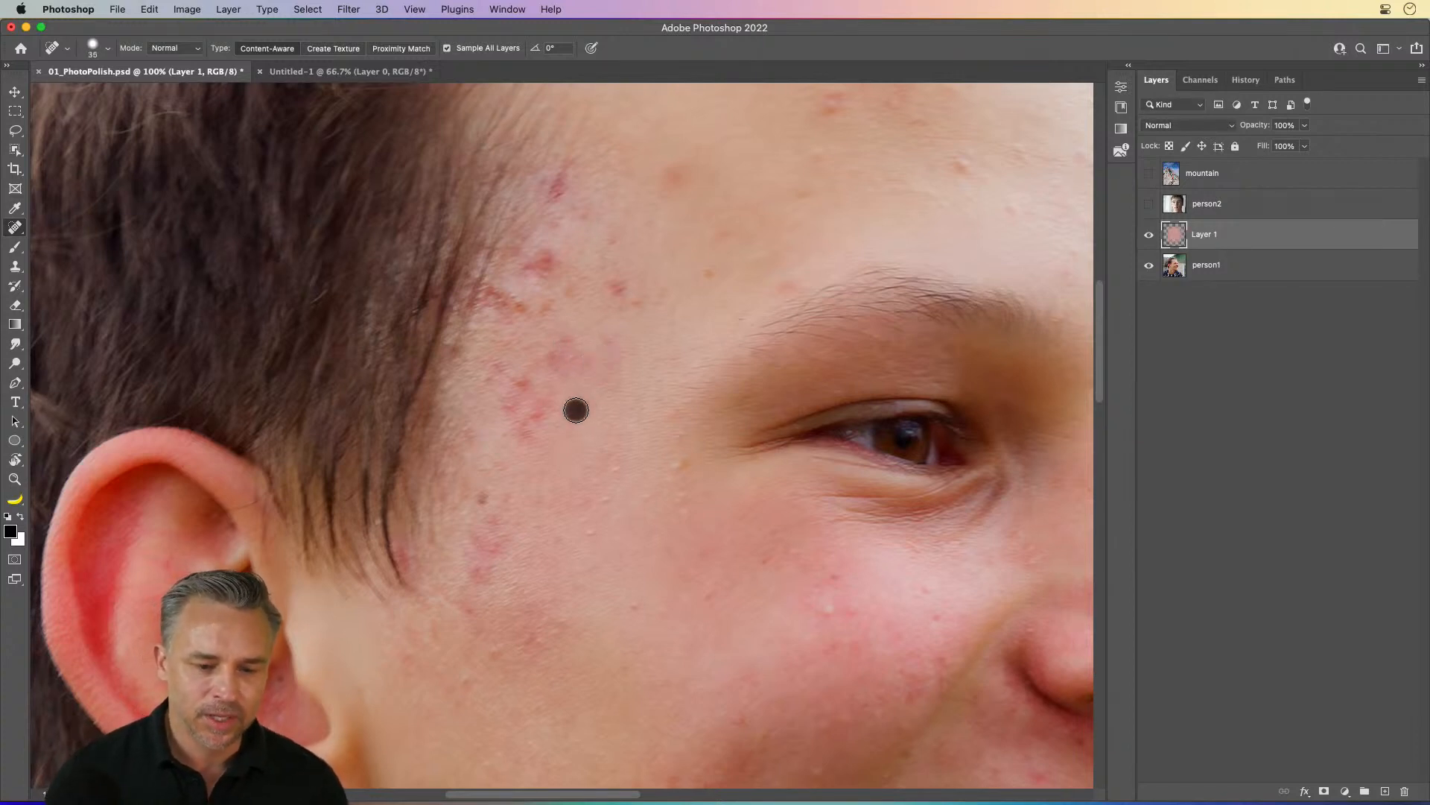
key("bracketleft")
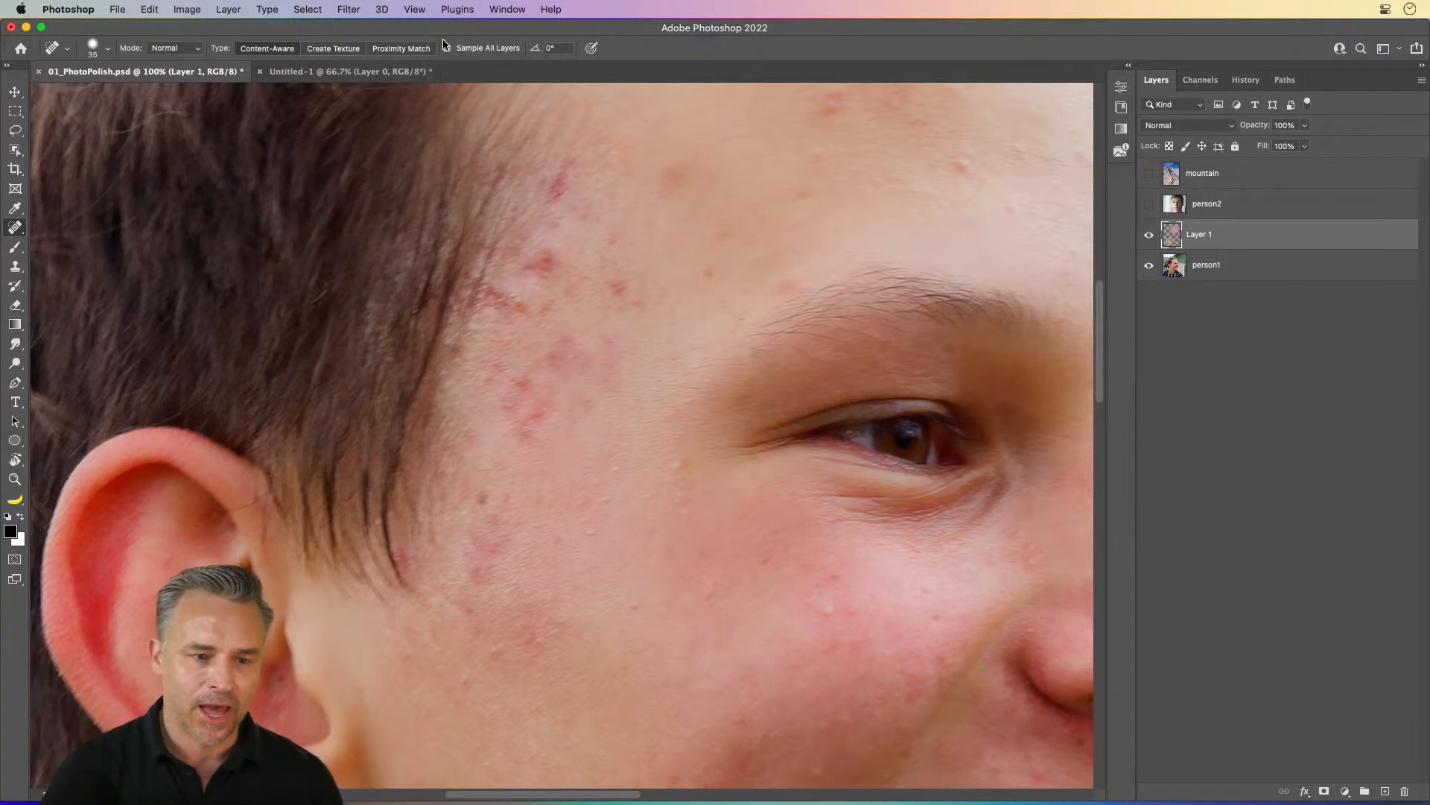
left_click(618, 288)
Step: Enlarge the brush to 50 and heal the larger red patches from the hairline down to the lower temple
key("bracketright")
key("bracketright")
key("bracketright")
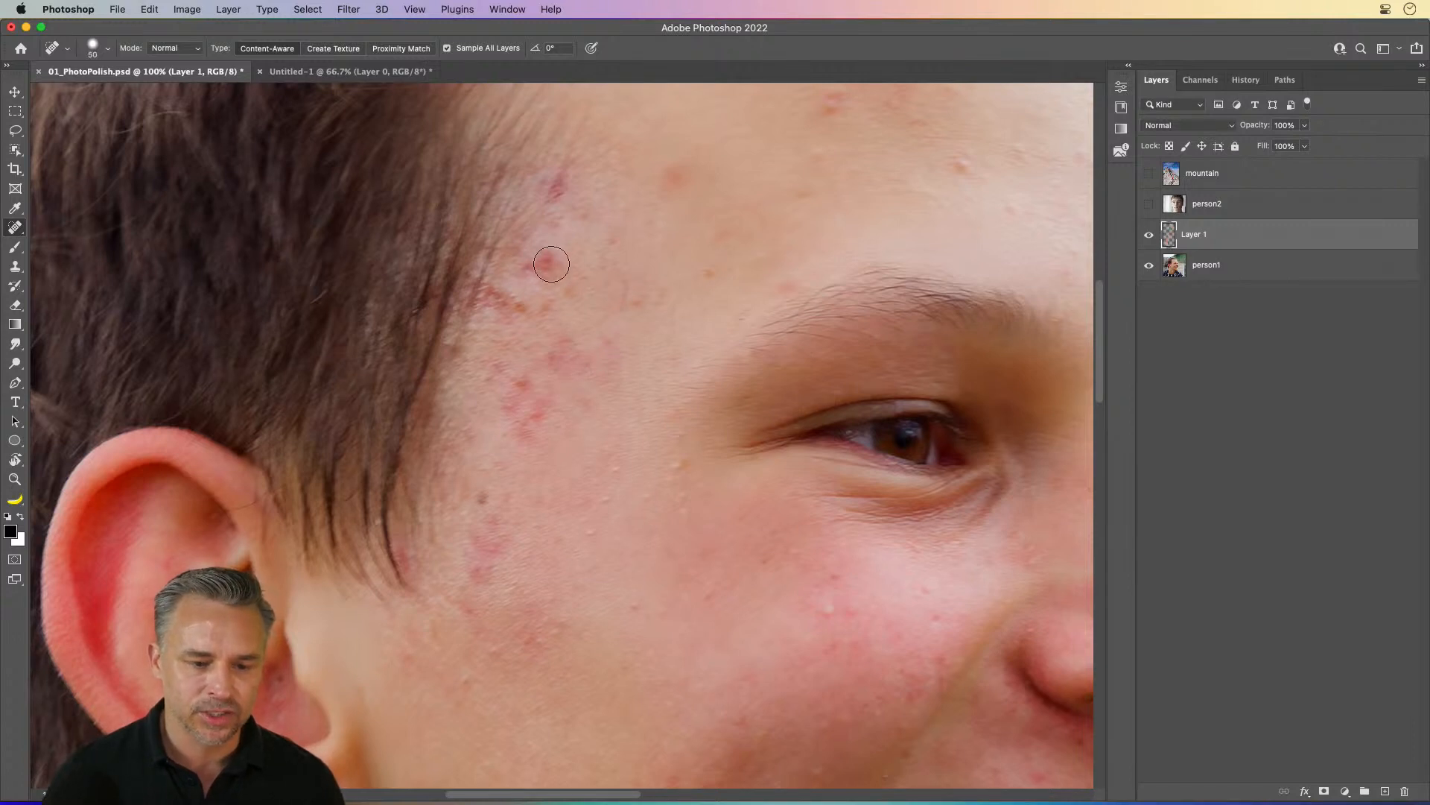
left_click(551, 263)
left_click(525, 304)
left_click(541, 267)
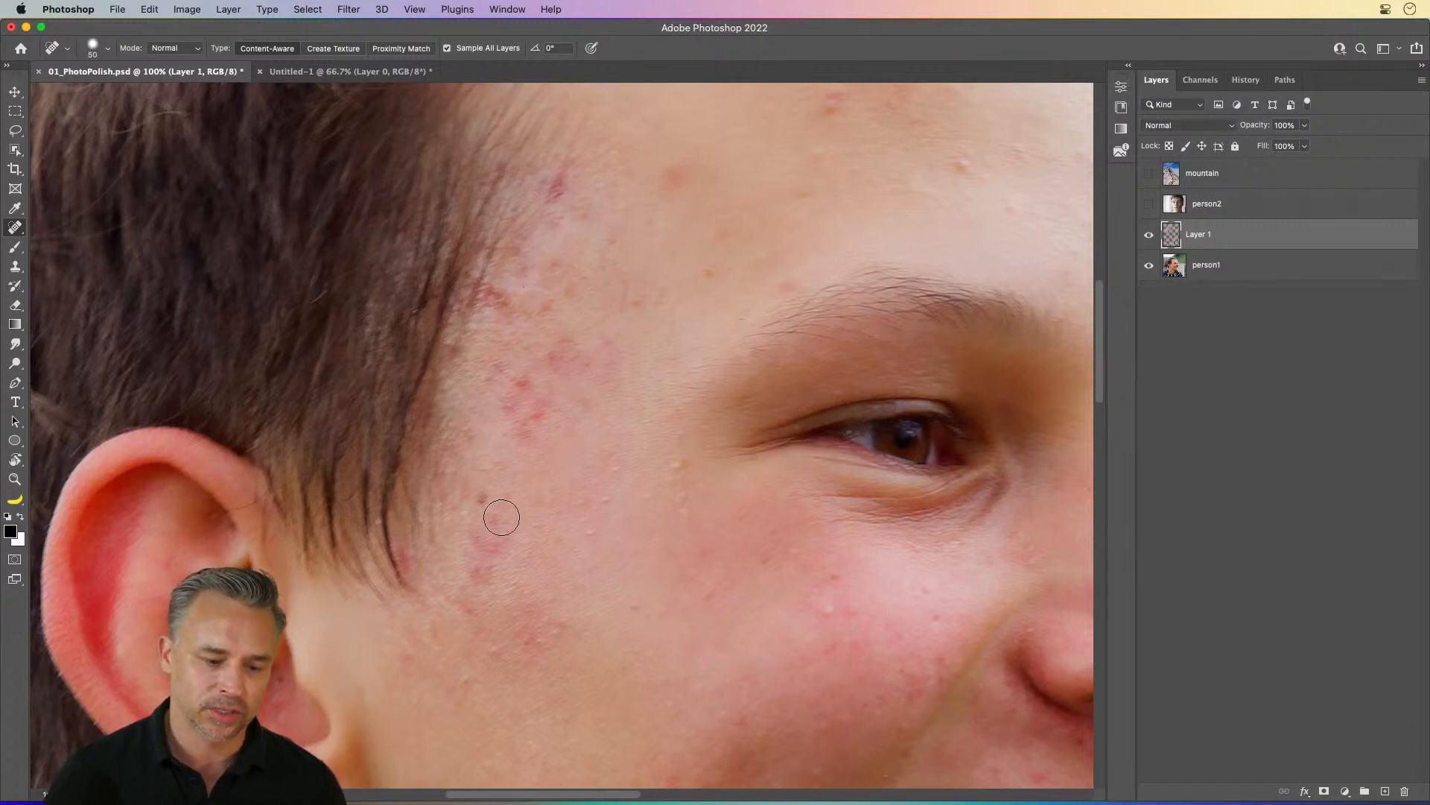
left_click_drag(497, 514, 474, 601)
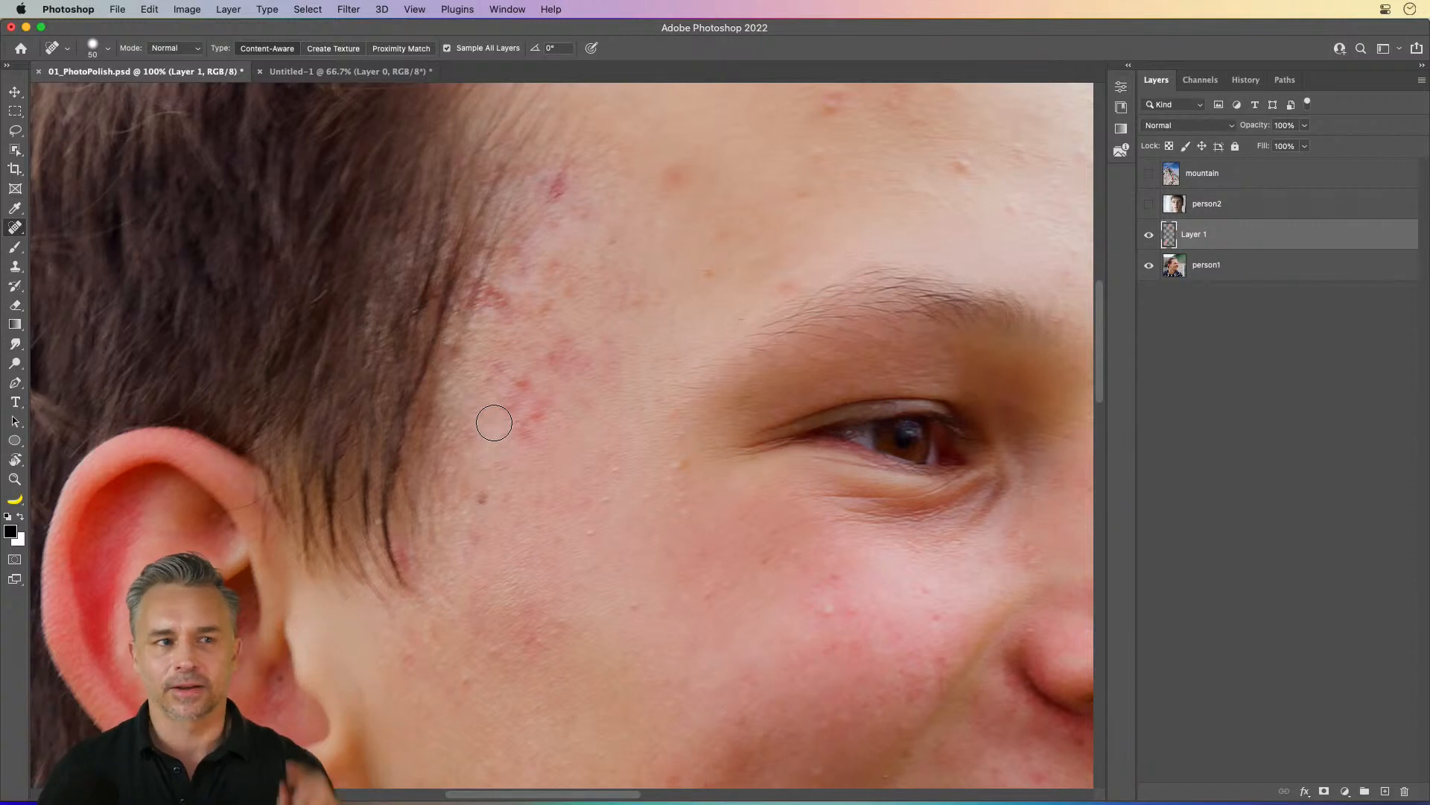
mouse_move(560, 350)
left_mouse_down()
mouse_move(509, 410)
mouse_move(525, 436)
left_mouse_up()
Step: Heal the small bumps on the upper cheek and beside the outer corner of the eye
left_click(578, 534)
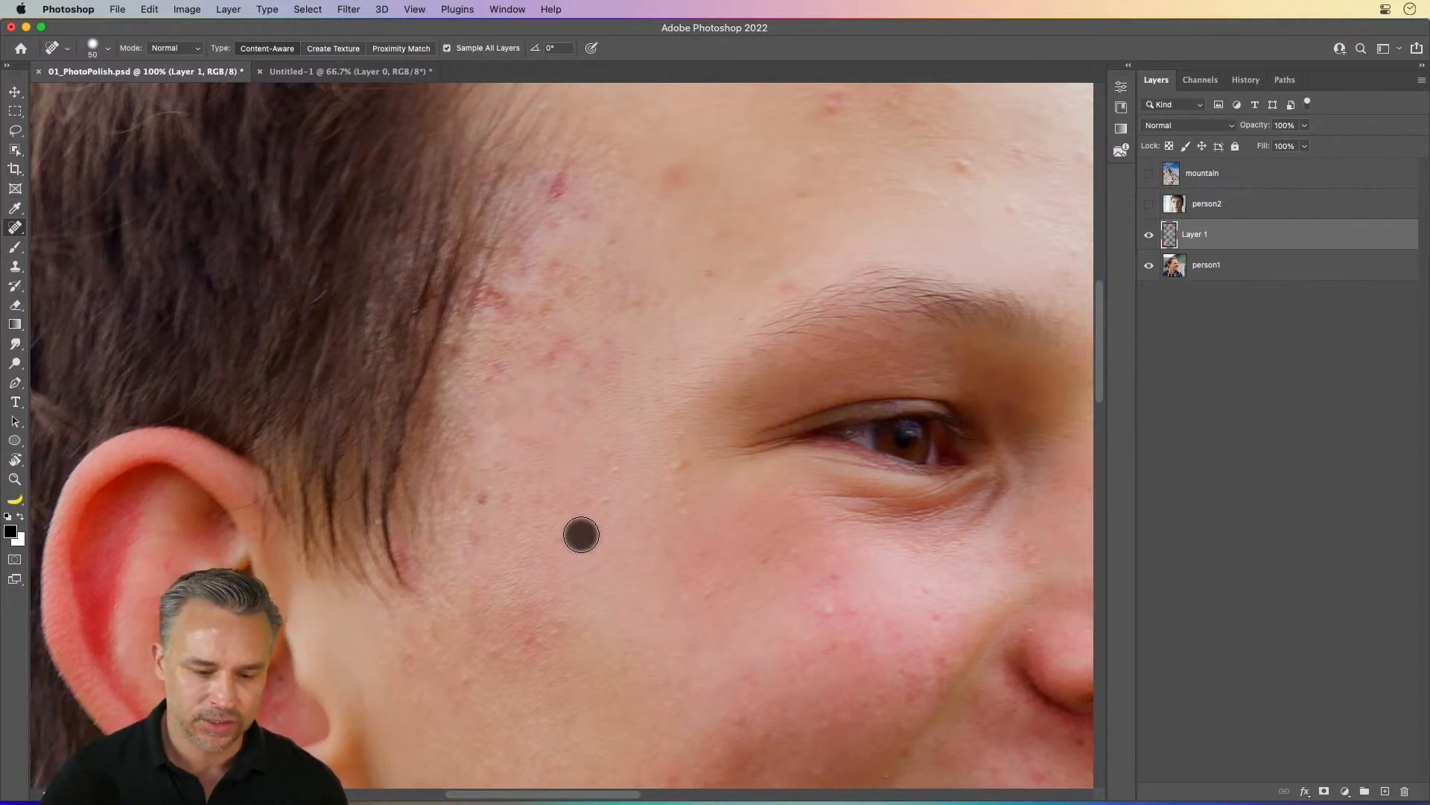
left_click(601, 502)
left_click(602, 472)
left_click(668, 472)
key("bracketleft")
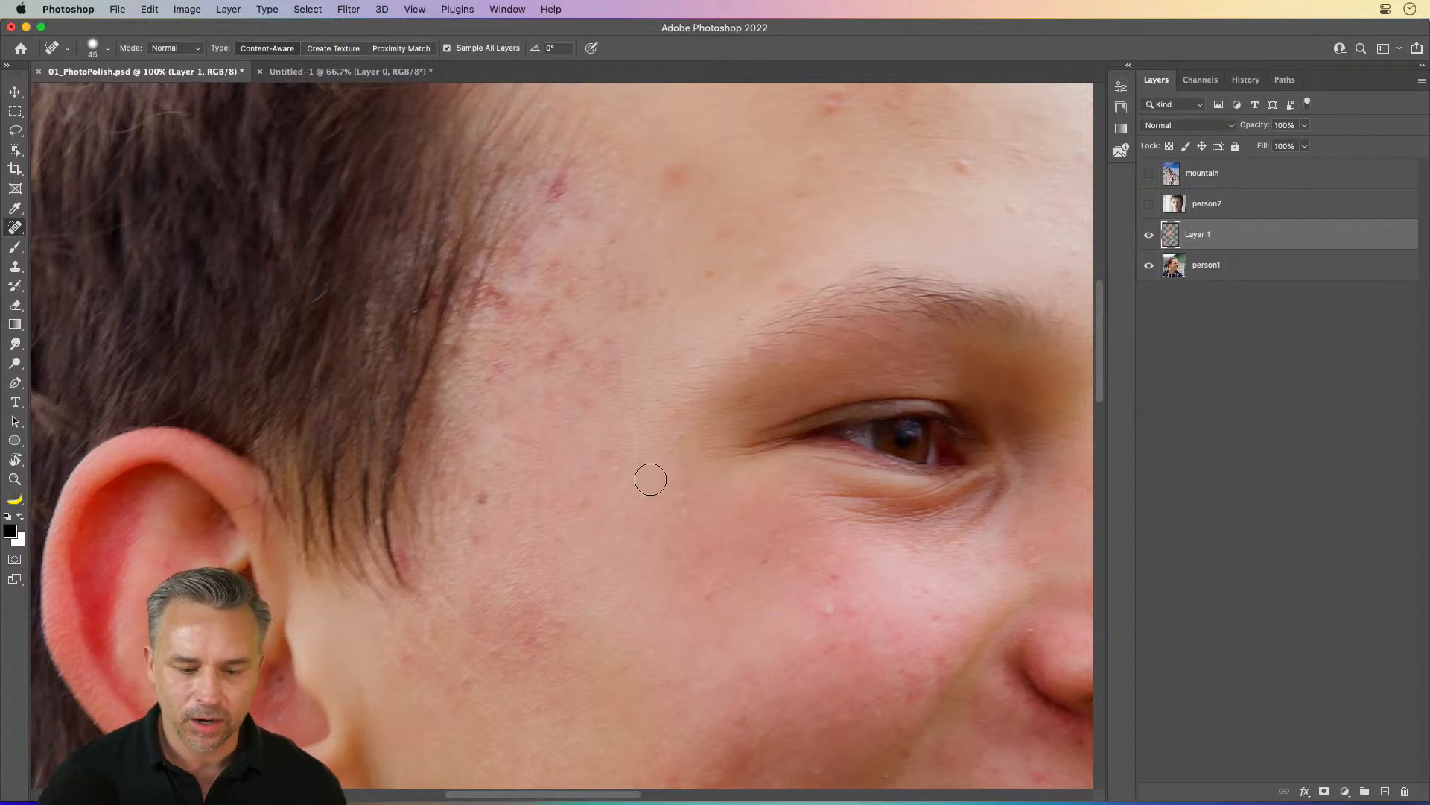
left_click(645, 486)
Step: Heal the dark red spot near the hairline and the blemishes between the temple and the eyebrow
left_click_drag(552, 163, 562, 195)
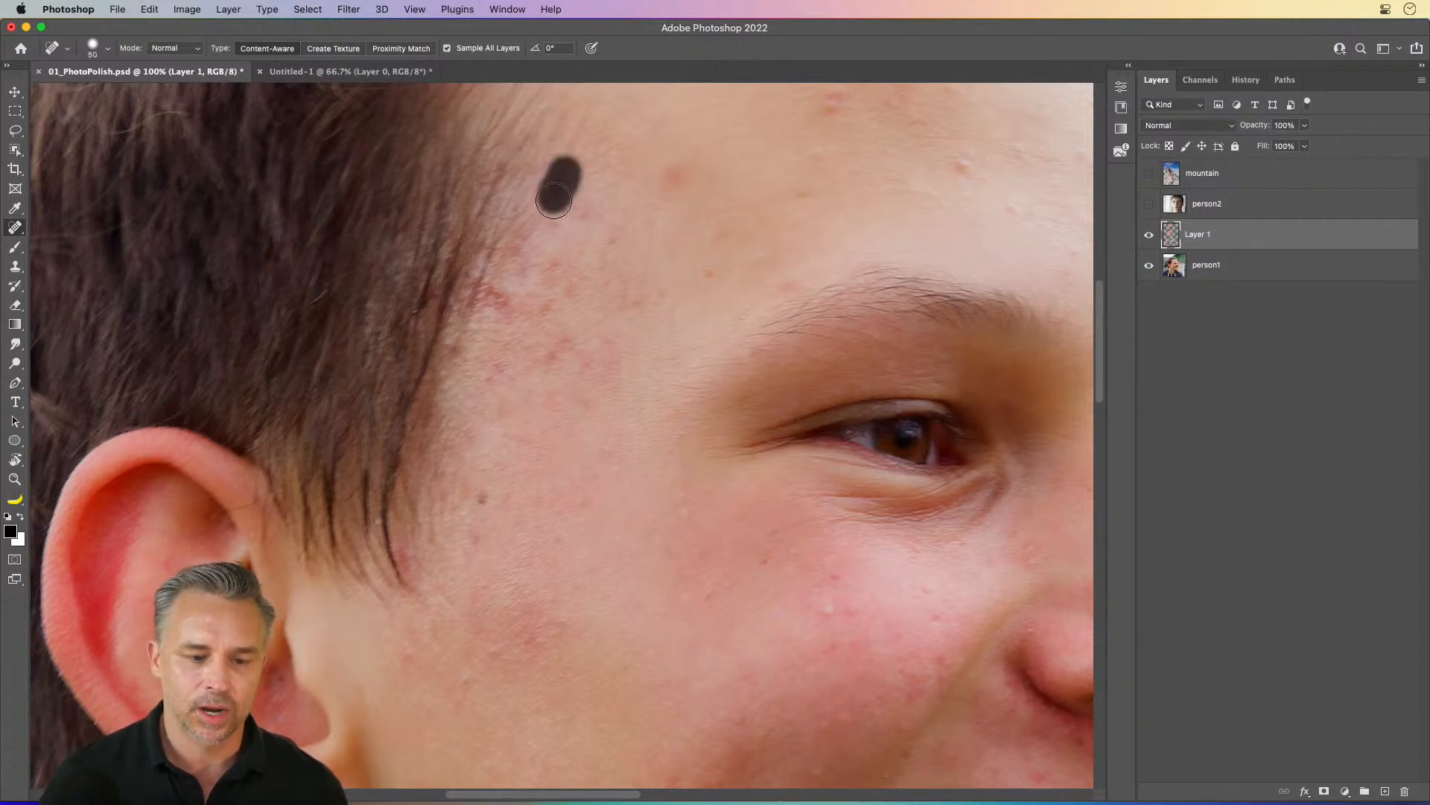
key("bracketright")
mouse_move(678, 163)
left_mouse_down()
mouse_move(662, 192)
mouse_move(718, 236)
mouse_move(671, 206)
mouse_move(615, 391)
left_mouse_up()
left_click(709, 272)
left_click(718, 236)
Step: Heal the red spots and small bumps across the forehead above the eyebrow with brush size 50
key("space")
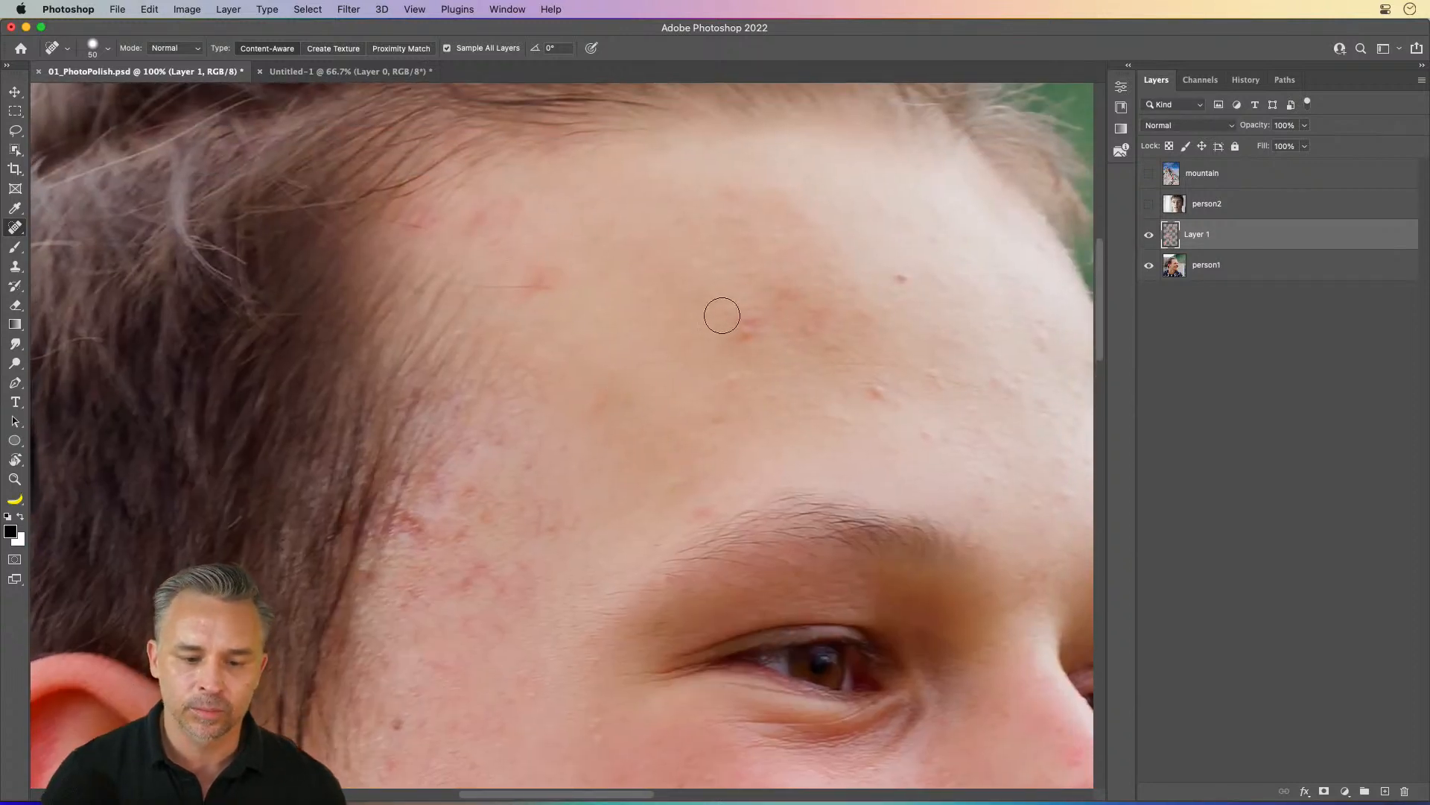
left_click(743, 325)
left_click(728, 380)
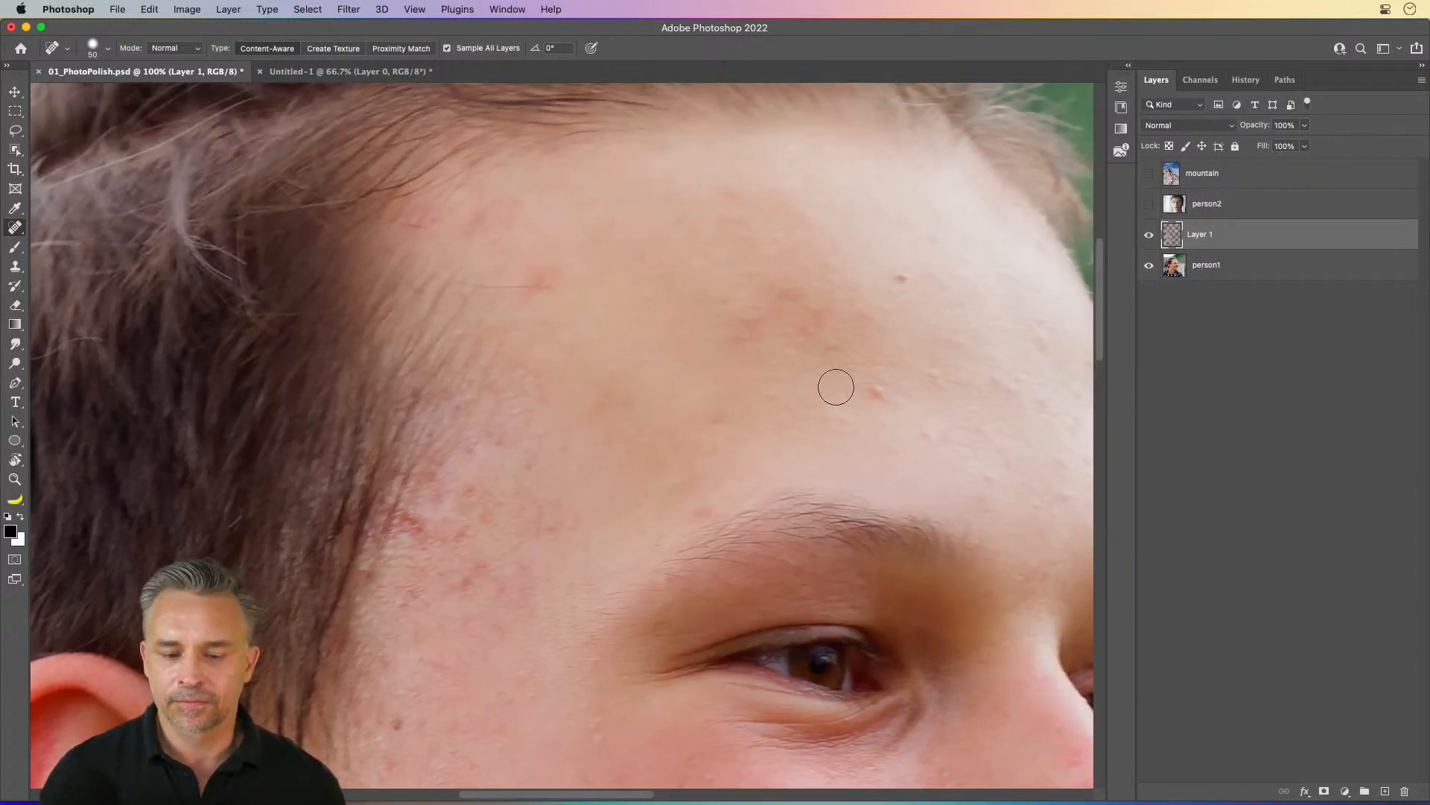
left_click(879, 386)
left_click(829, 429)
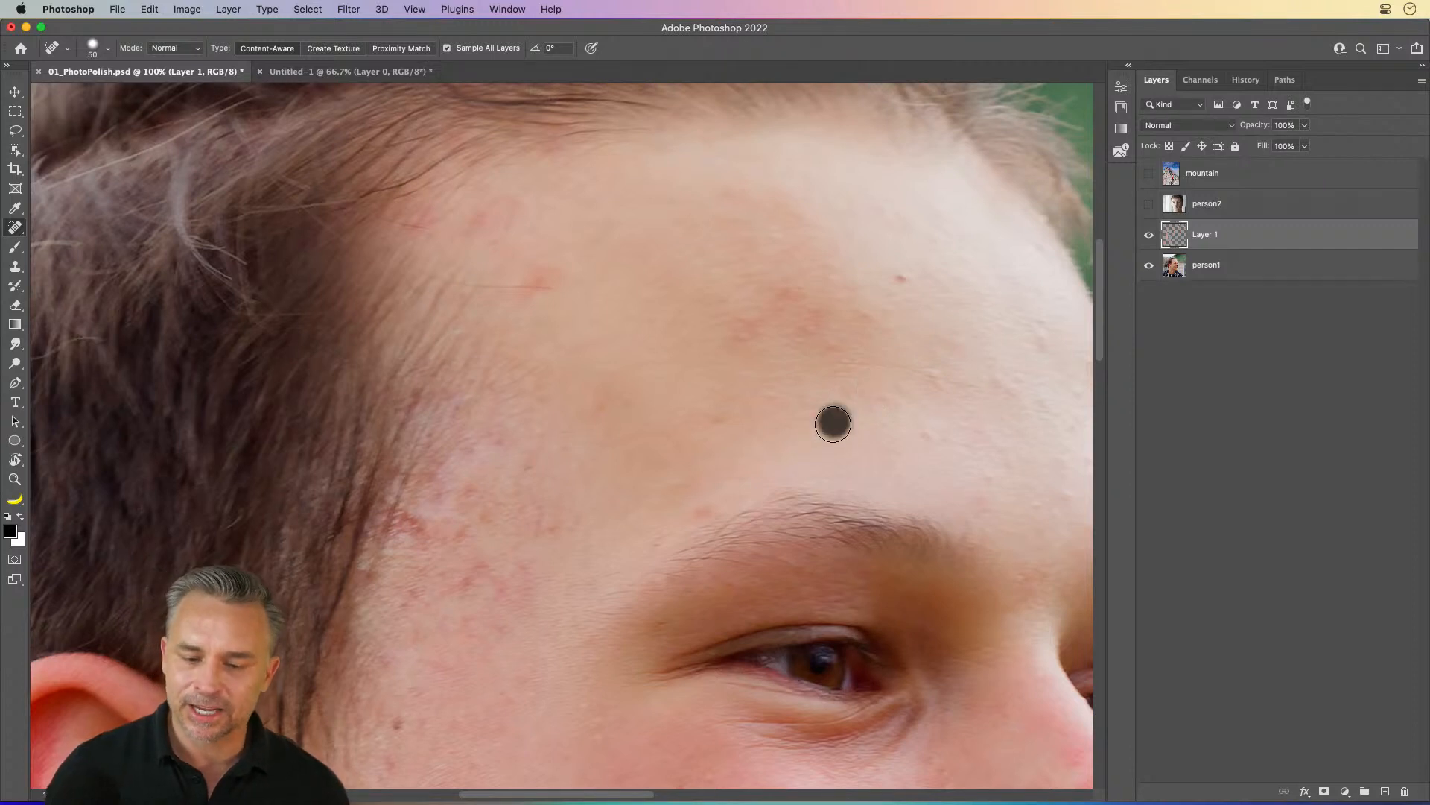
left_click(597, 387)
Step: Try healing the mole and the skin below it beside the sideburn, and undo those strokes
key("space")
mouse_move(489, 583)
left_mouse_down()
mouse_move(564, 344)
mouse_move(600, 300)
left_mouse_up()
left_click(512, 447)
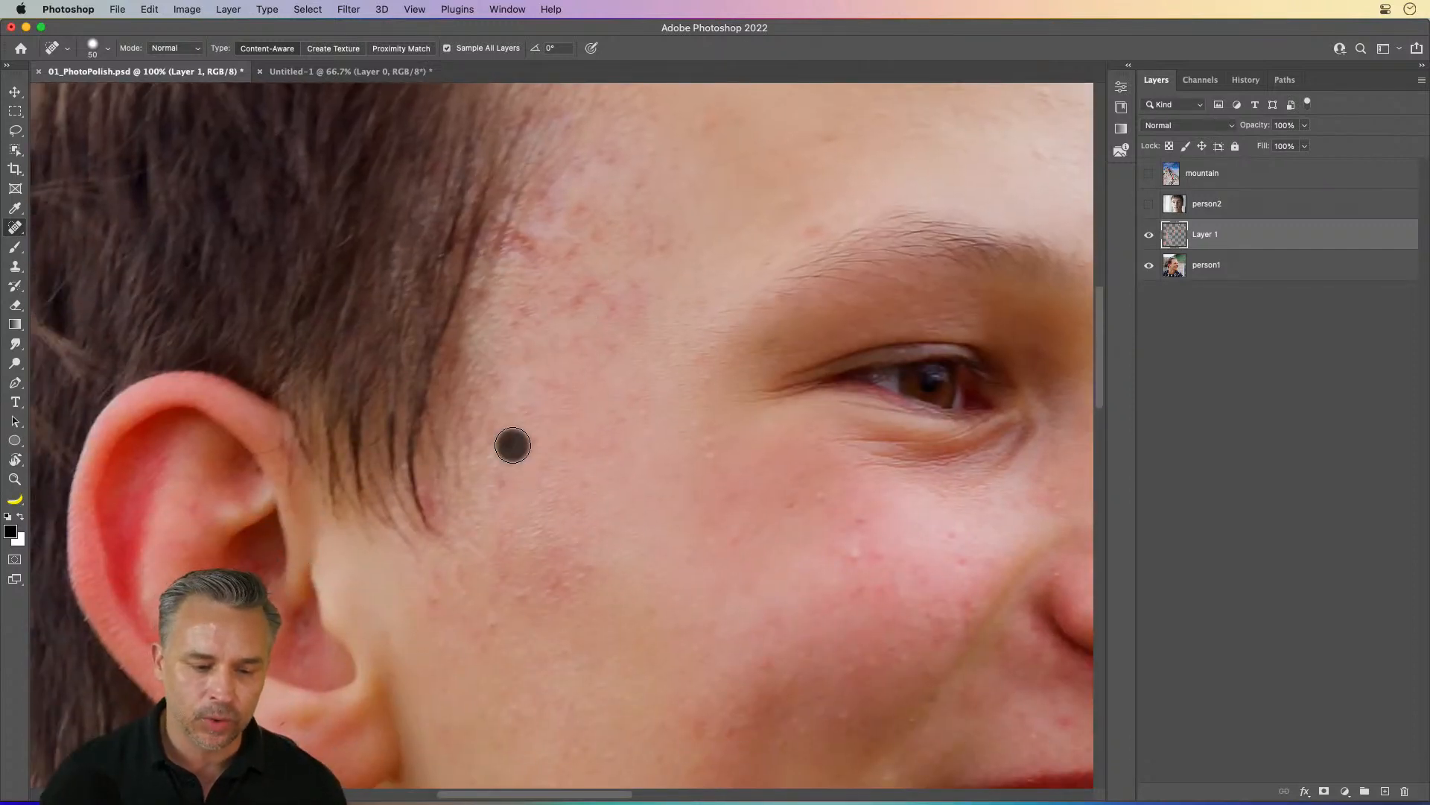
left_click(505, 479)
left_click(515, 524)
key("super+z")
key("super+z")
key("super+z")
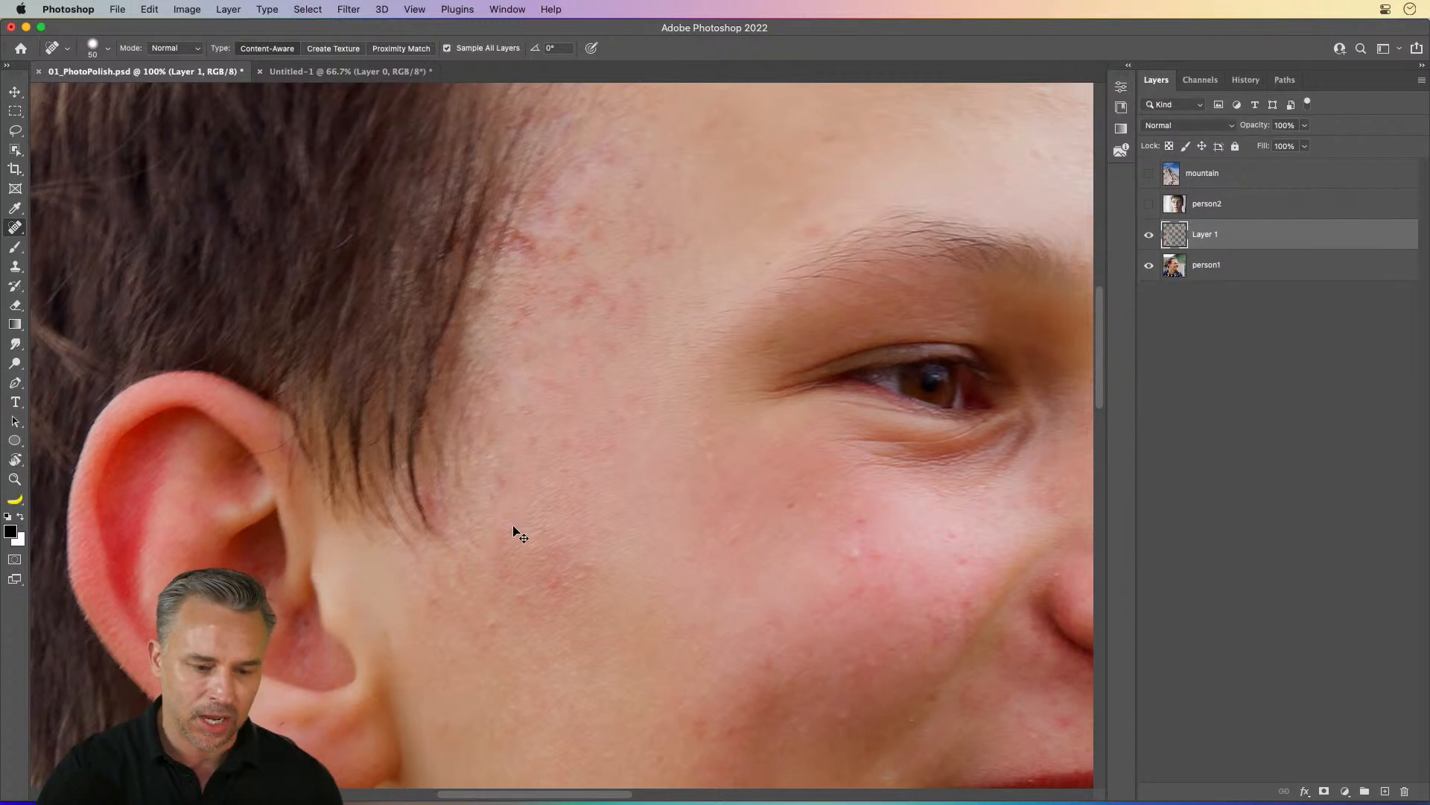
Step: Heal the red patch below the temple and the blemishes on the cheek under the eye
left_click_drag(573, 572, 536, 582)
left_click(856, 518)
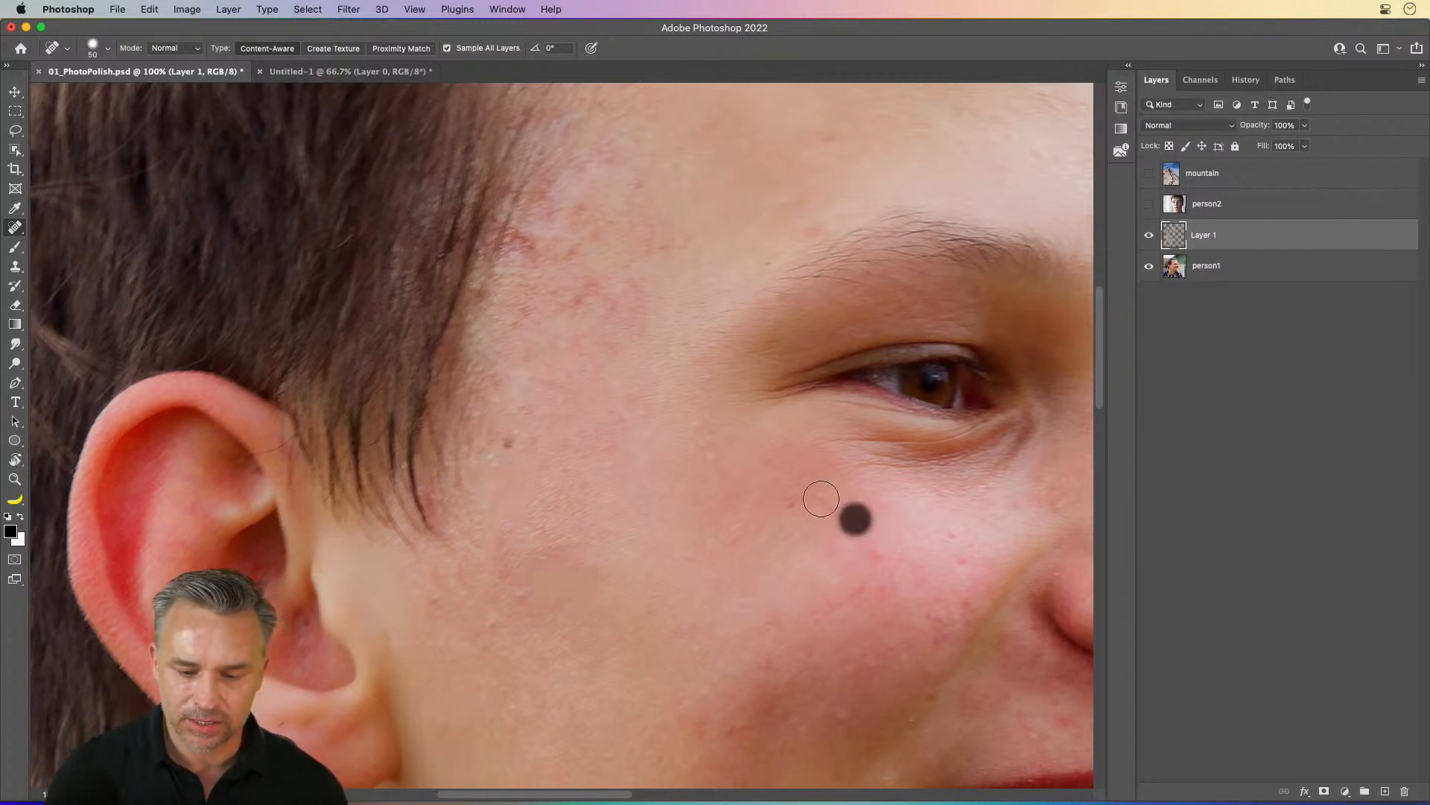
left_click(815, 499)
Step: Heal the remaining spots on the cheek beside the nose and on the lower cheek near the mouth
left_click_drag(795, 581, 438, 389)
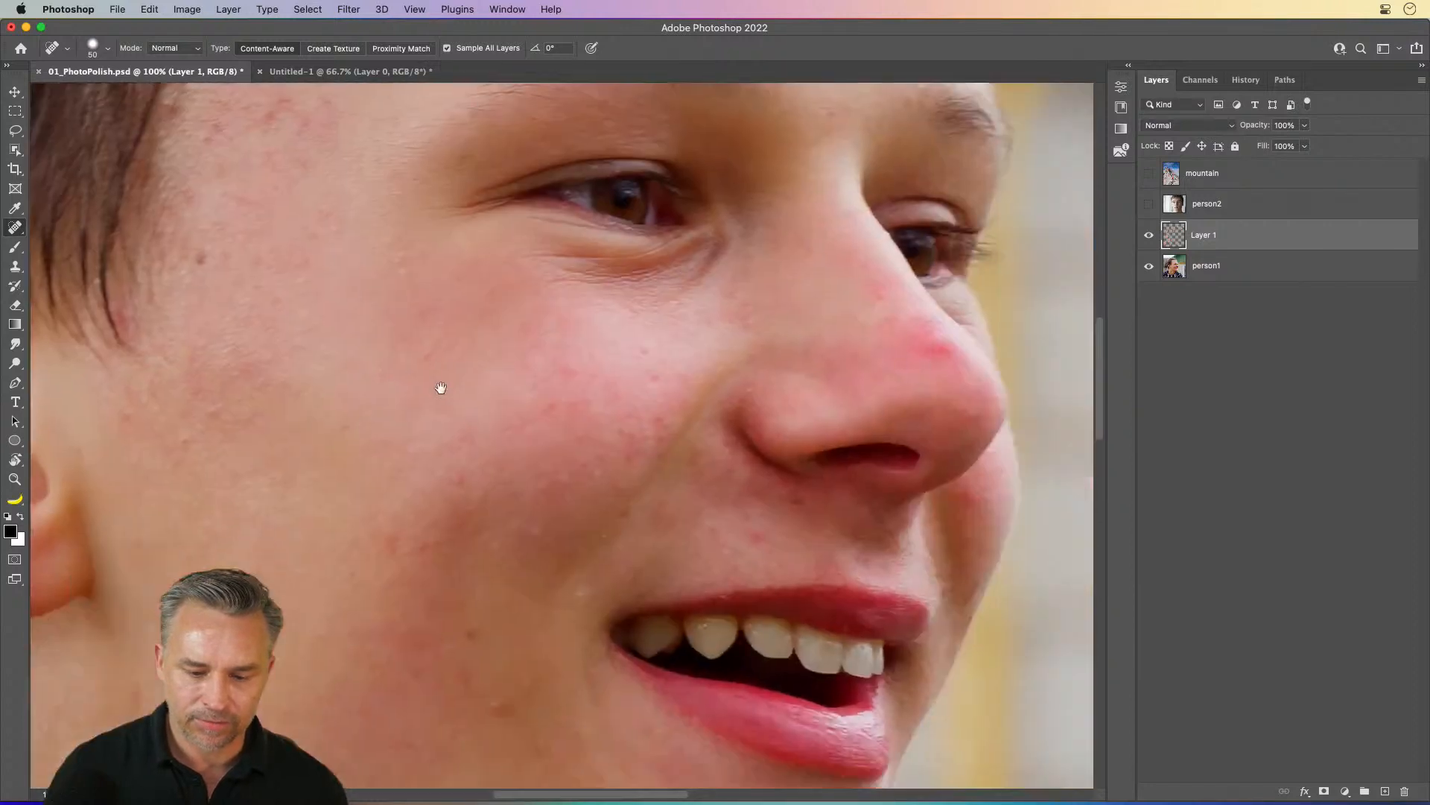
left_click(615, 376)
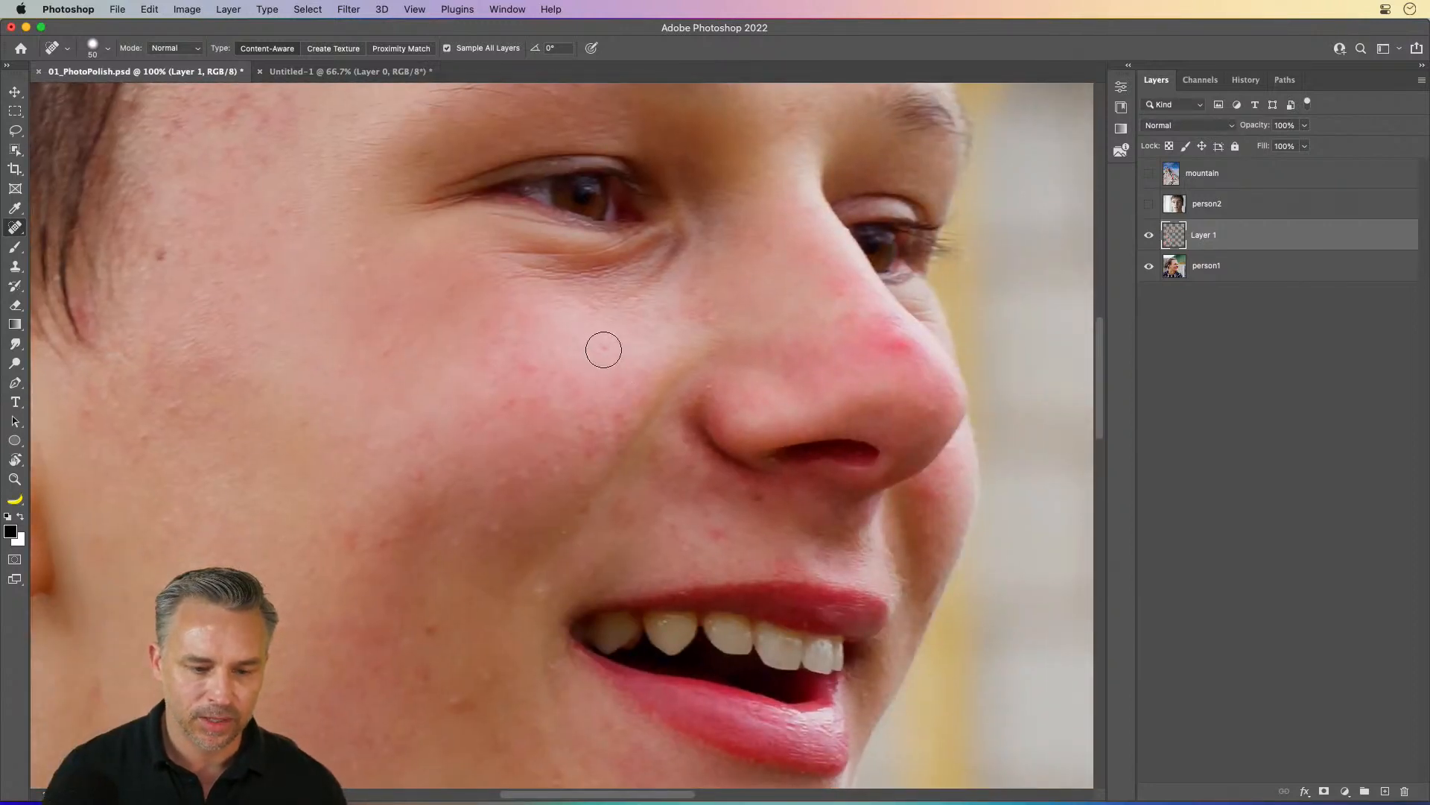
left_click(520, 370)
left_click(451, 704)
left_click(425, 633)
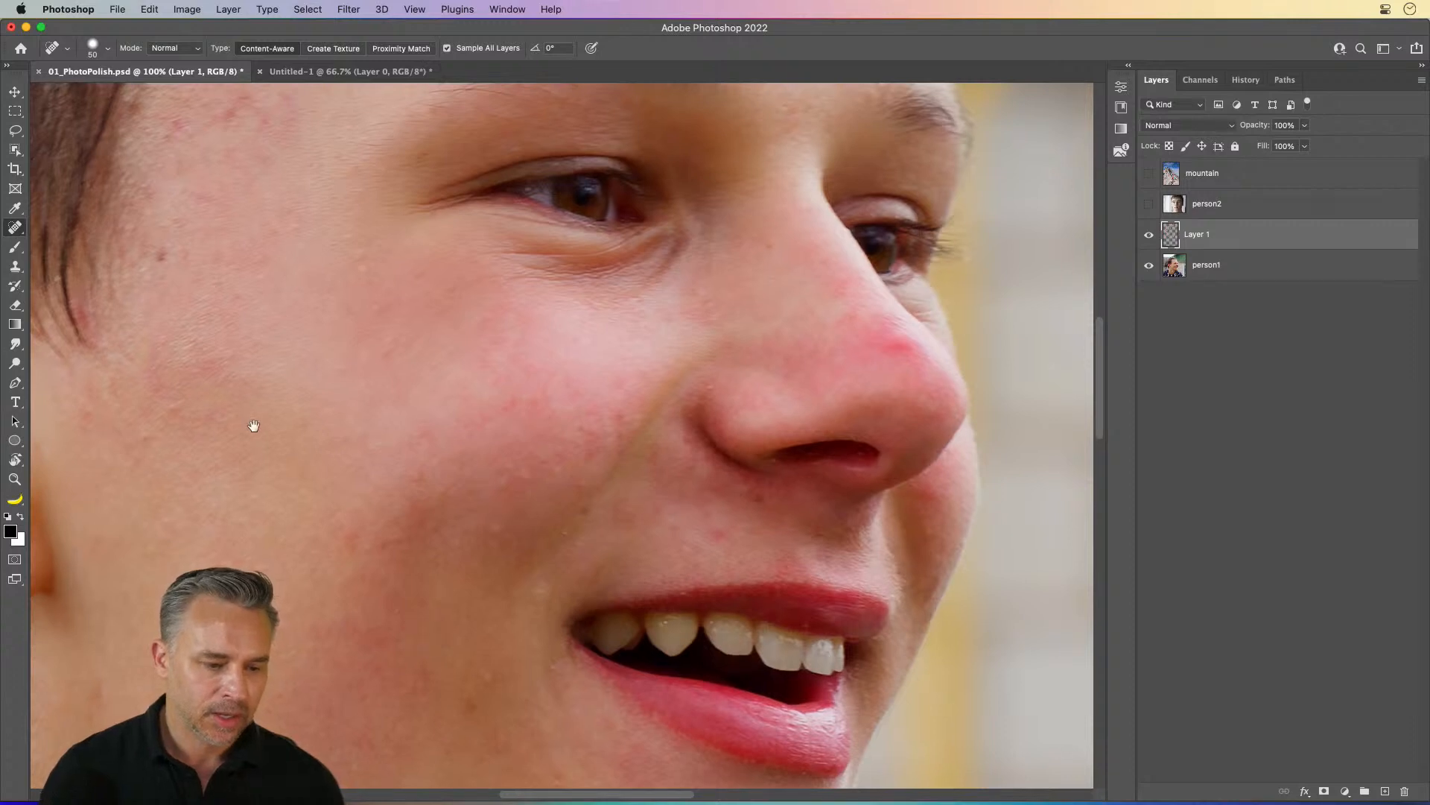
Step: Paint over the remaining temple redness along the hairline and enlarge the healing brush to 80
mouse_move(253, 425)
left_mouse_down()
mouse_move(504, 664)
mouse_move(492, 679)
left_mouse_up()
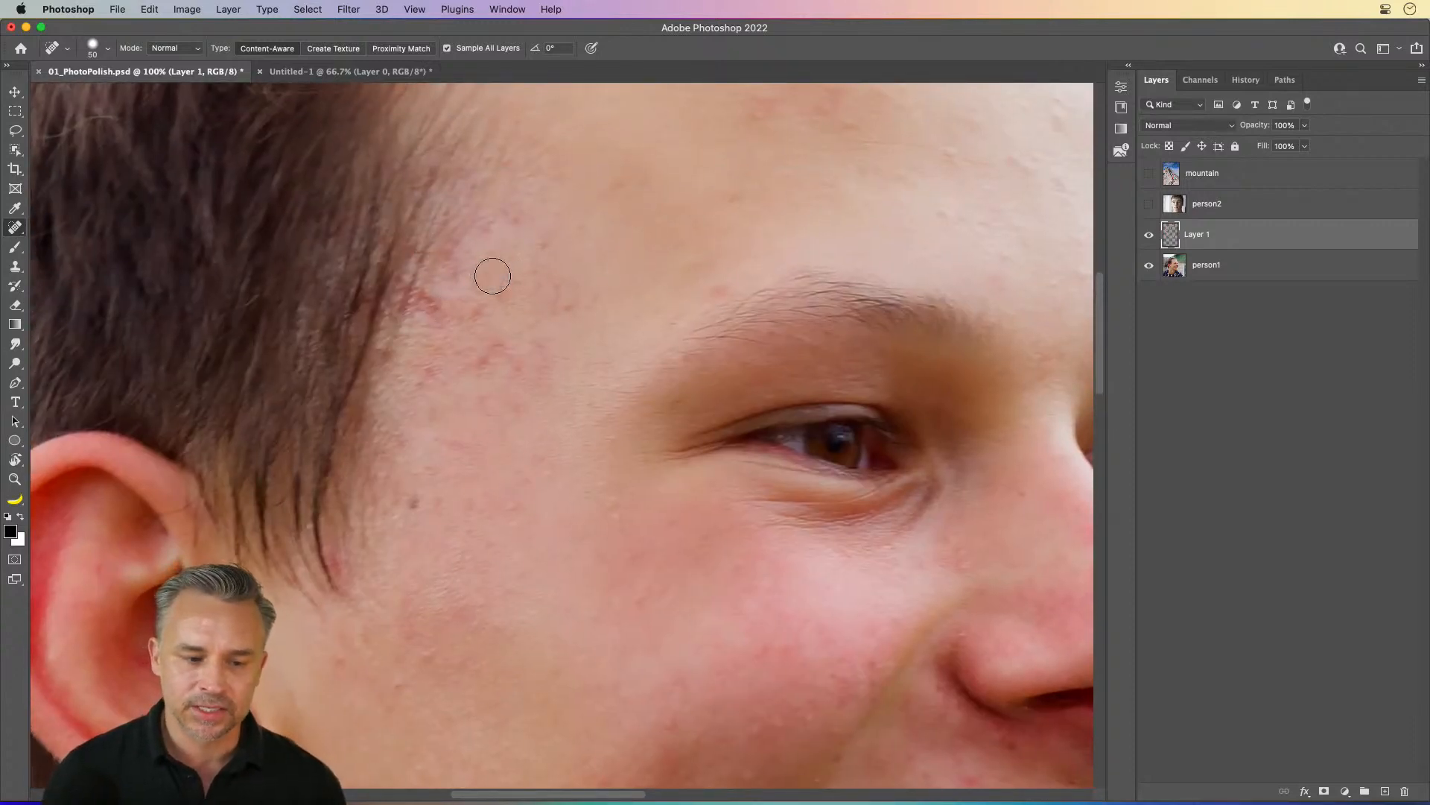
mouse_move(440, 295)
left_mouse_down()
mouse_move(427, 342)
mouse_move(490, 344)
mouse_move(403, 429)
left_mouse_up()
key("bracketright")
key("bracketright")
key("bracketright")
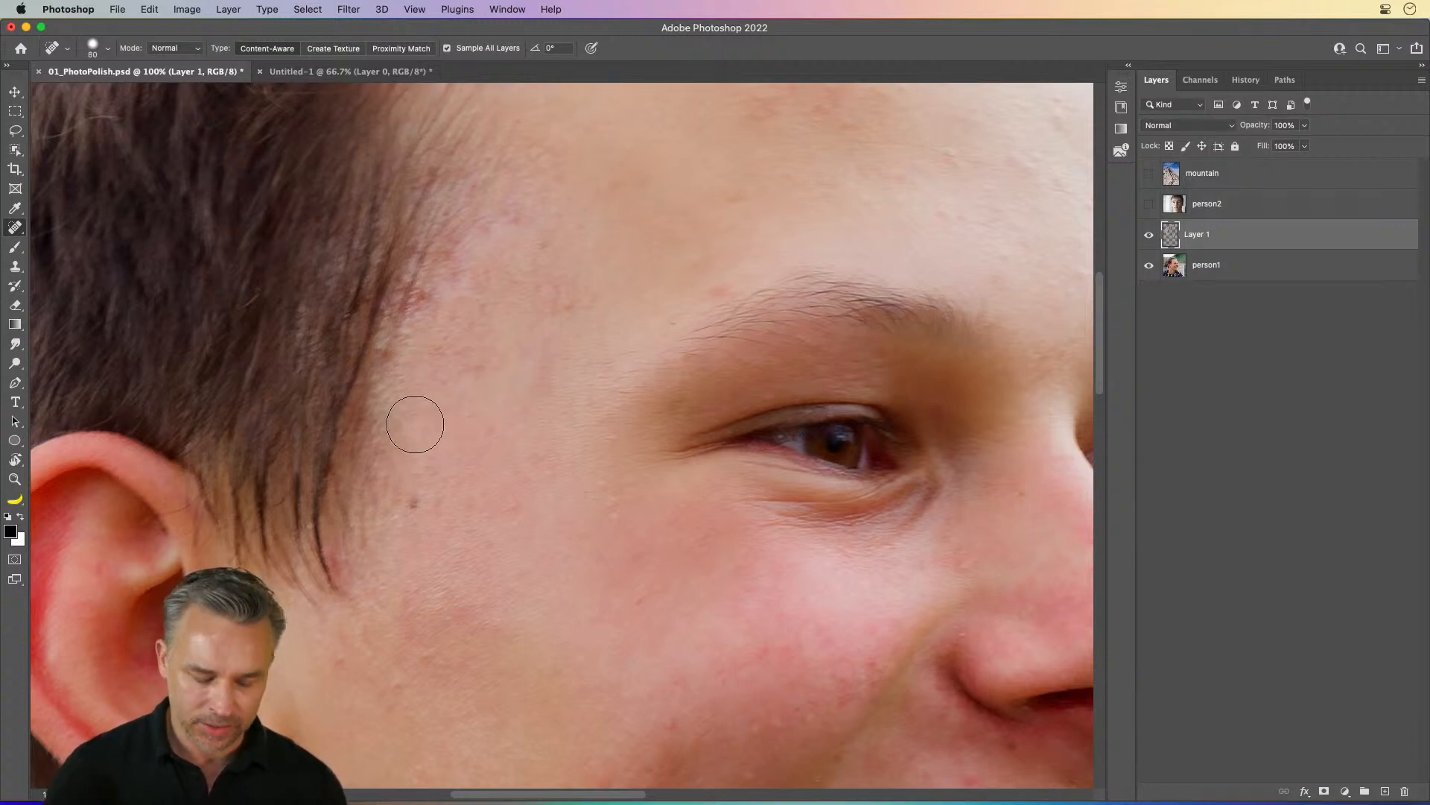
Step: Heal the red spot on the nose with brush size 80, plus the blemishes on the cheek and above the upper lip
key("super+minus")
key("super+minus")
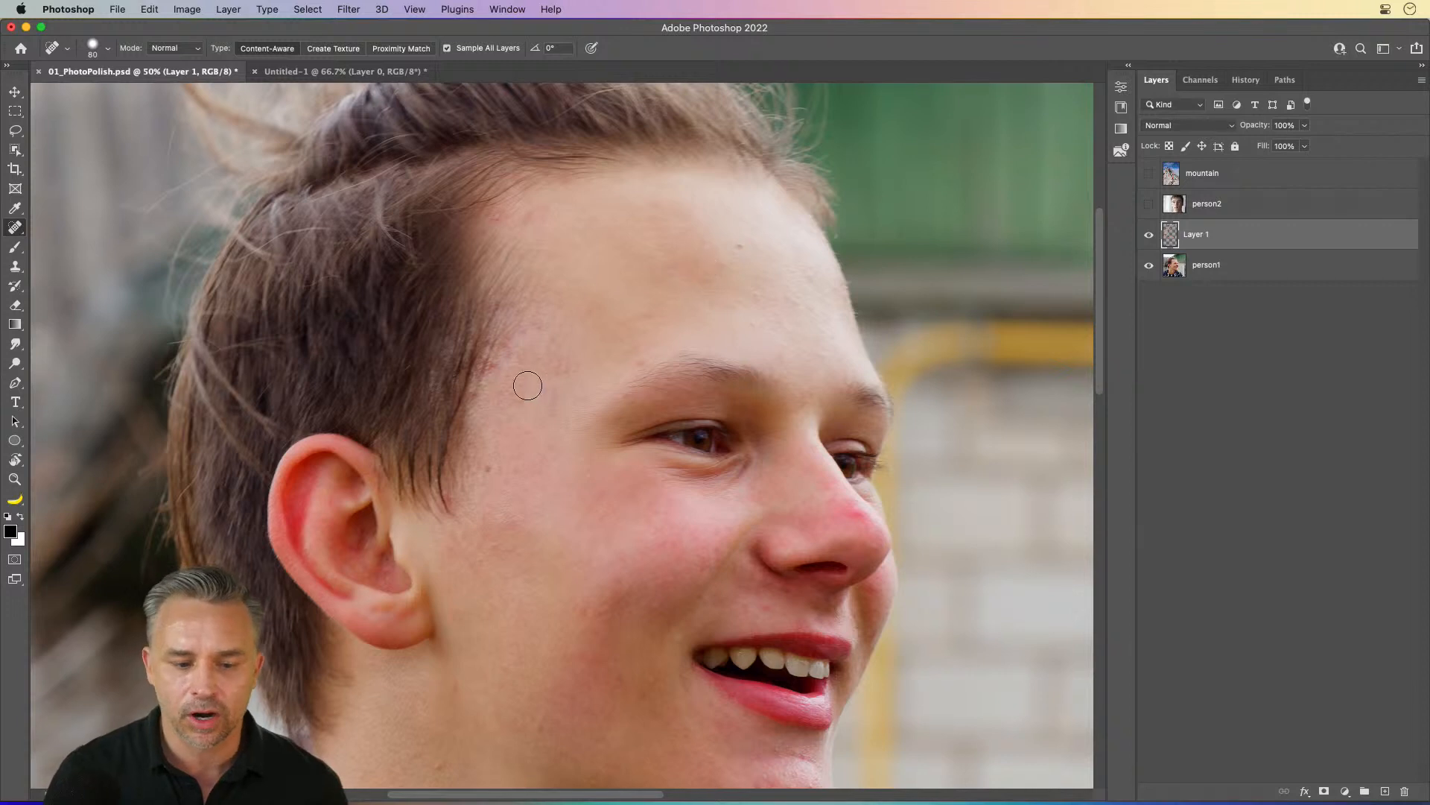
left_click(854, 523)
left_click(616, 577)
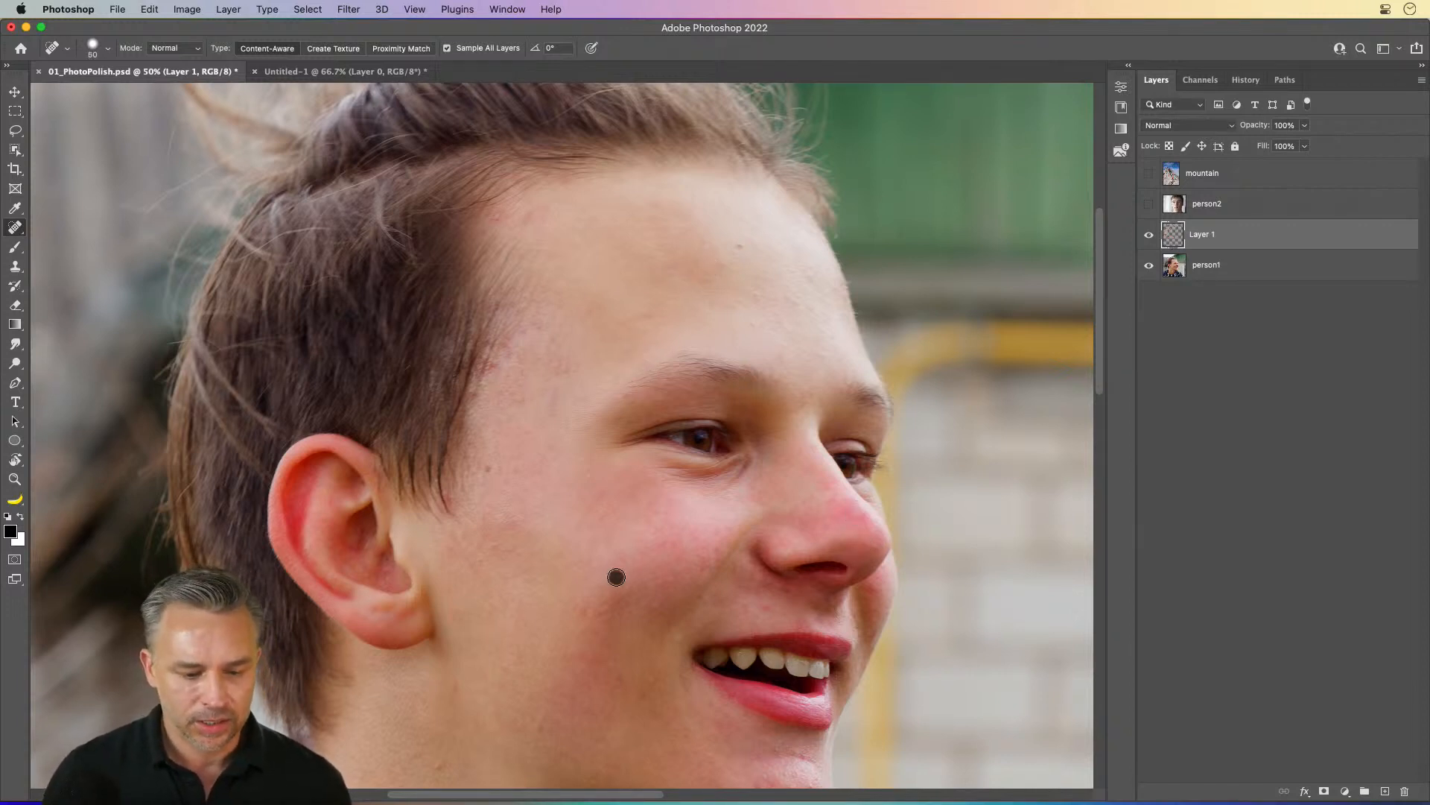
left_click(768, 609)
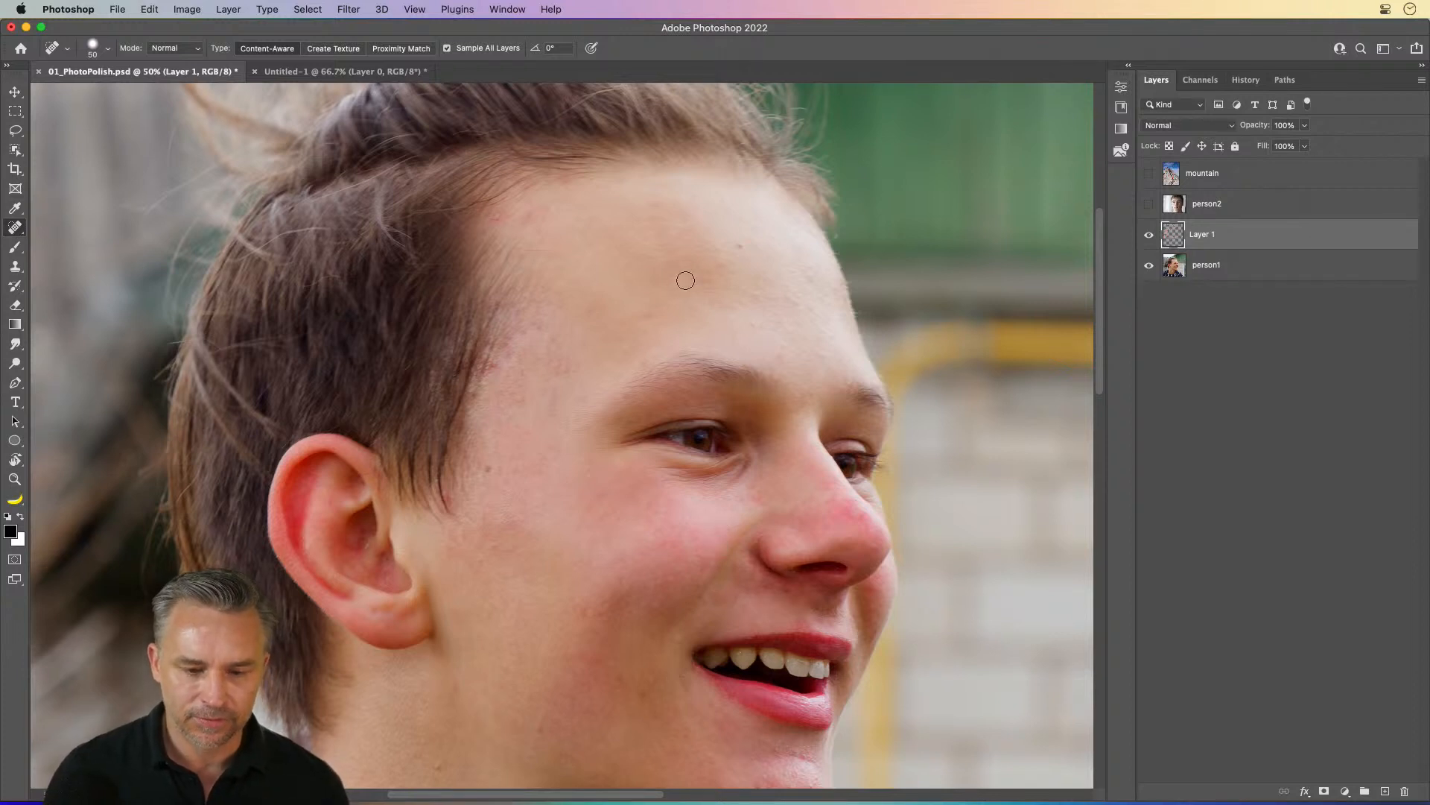
Step: View the whole portrait and toggle the visibility of Layer 1 to compare the retouching with the original
mouse_move(387, 378)
left_mouse_down()
mouse_move(415, 223)
mouse_move(399, 288)
left_mouse_up()
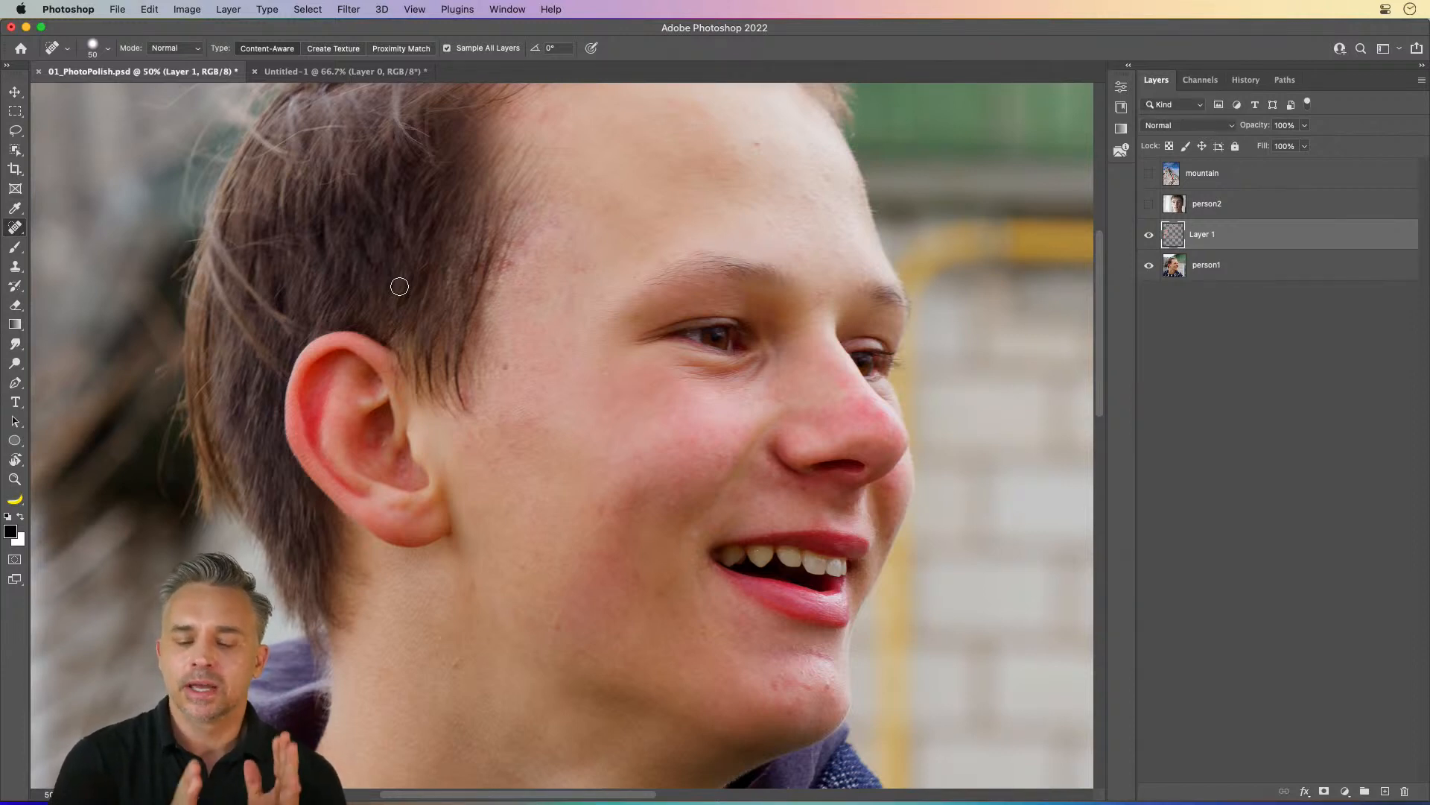
left_click_drag(417, 255, 413, 287)
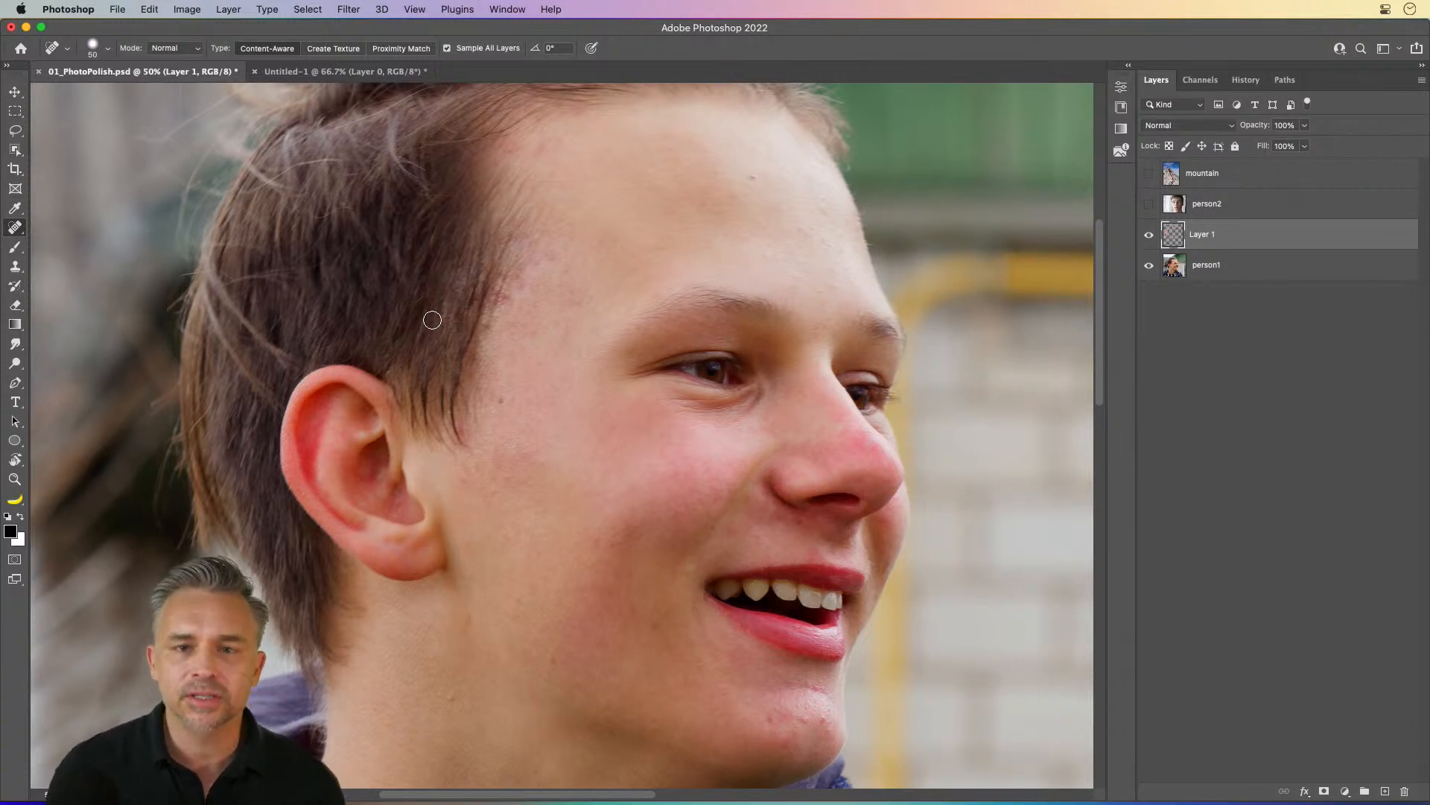
key("super+minus")
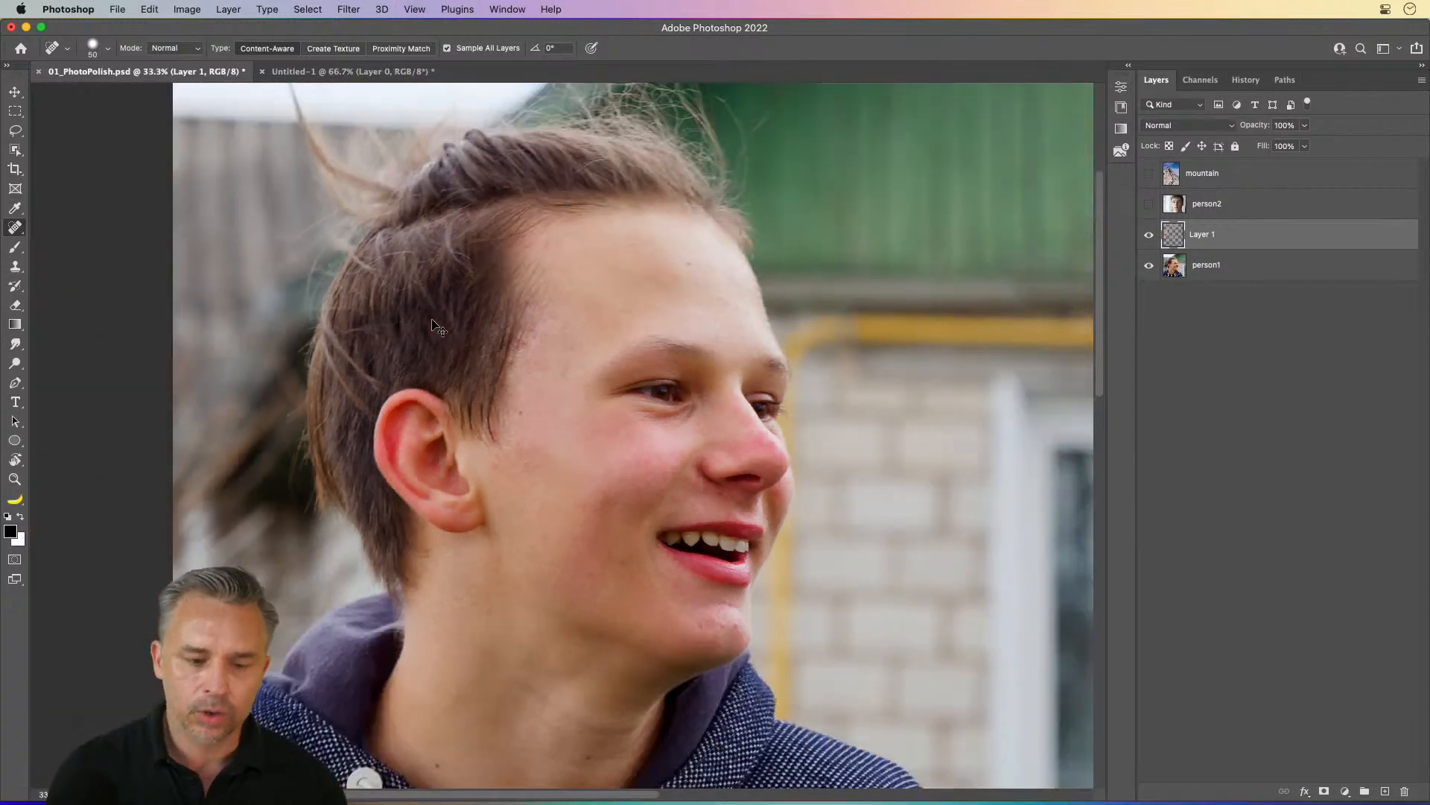
left_click(1149, 235)
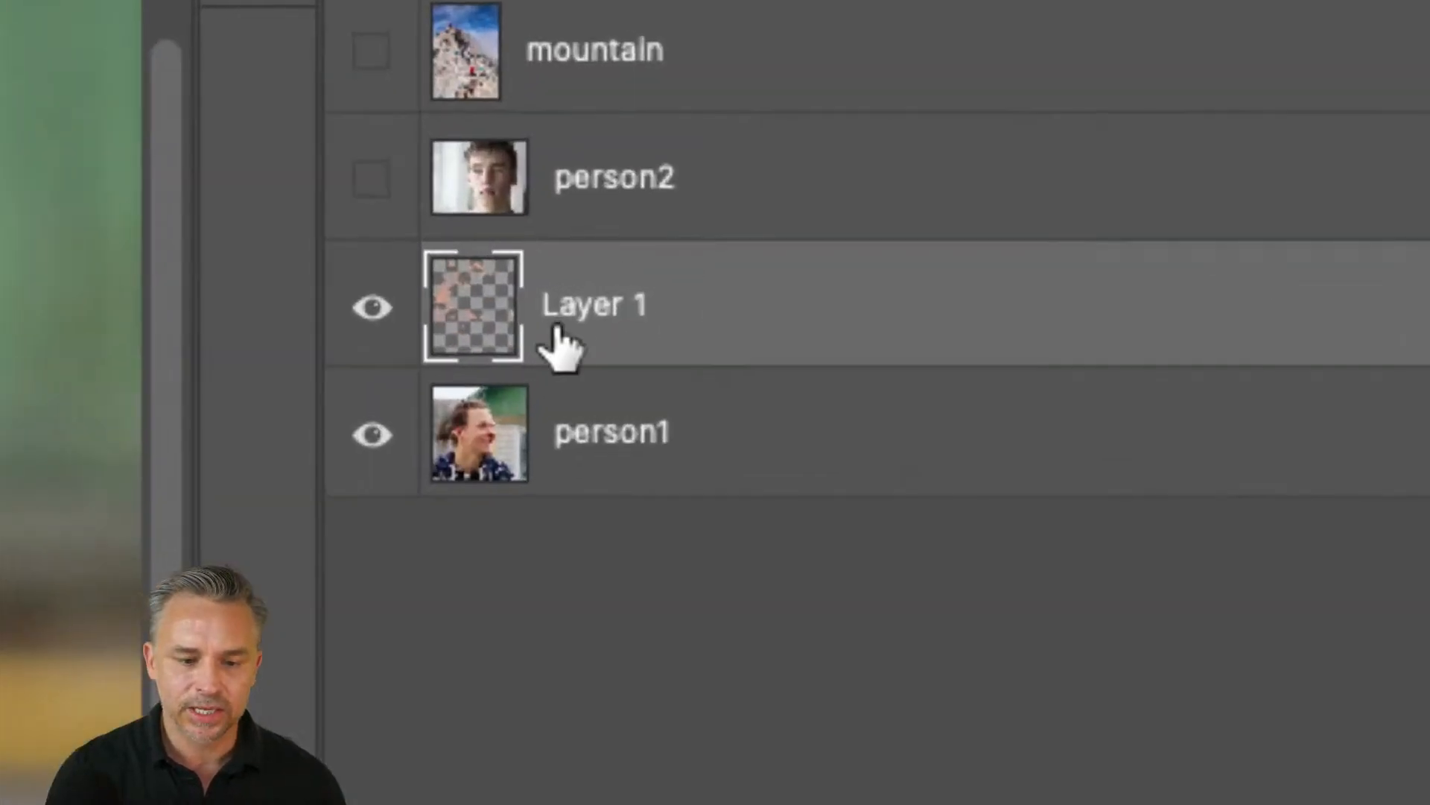
Step: Rename Layer 1, which holds the healing strokes, as Clean skin
double_click(1197, 235)
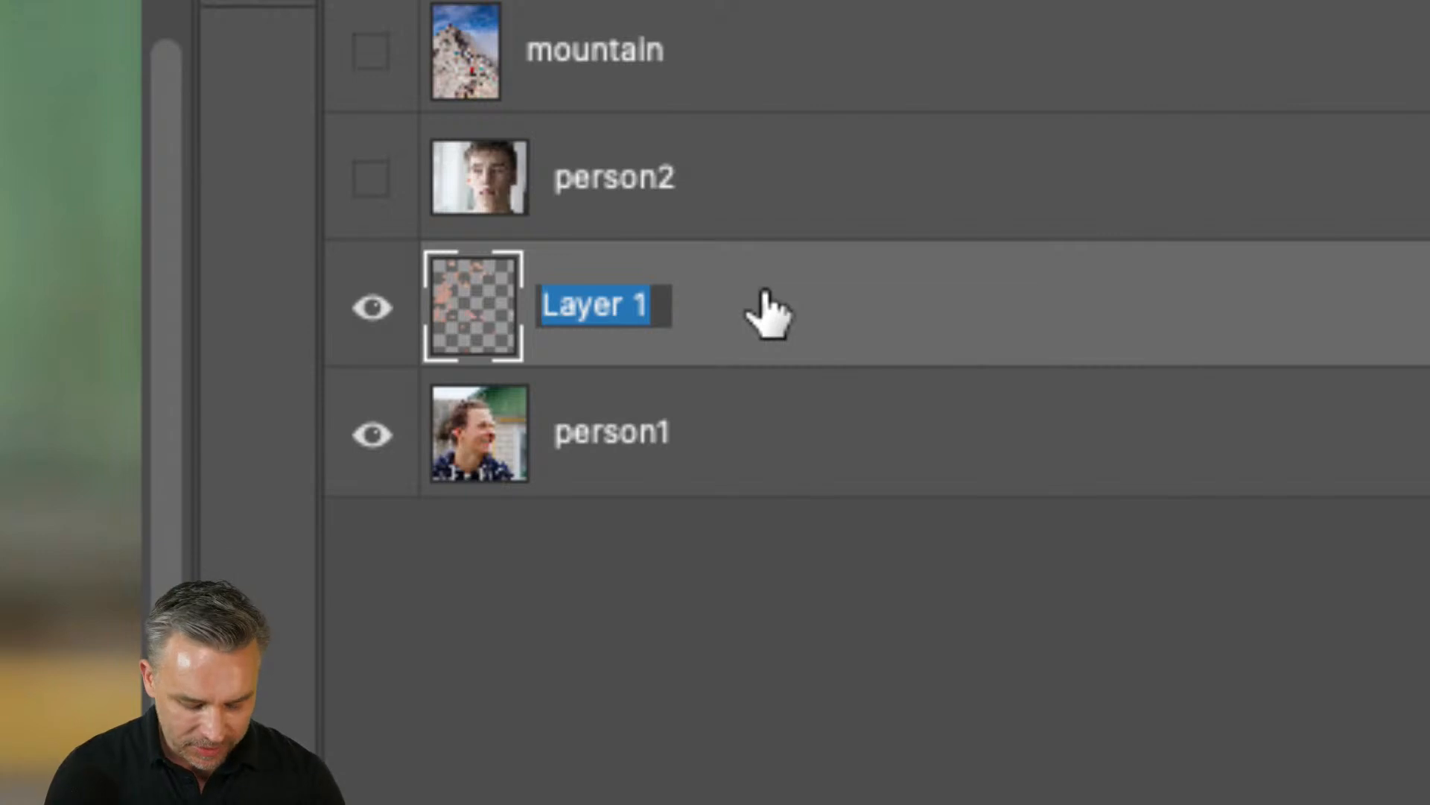
type("D")
key("BackSpace")
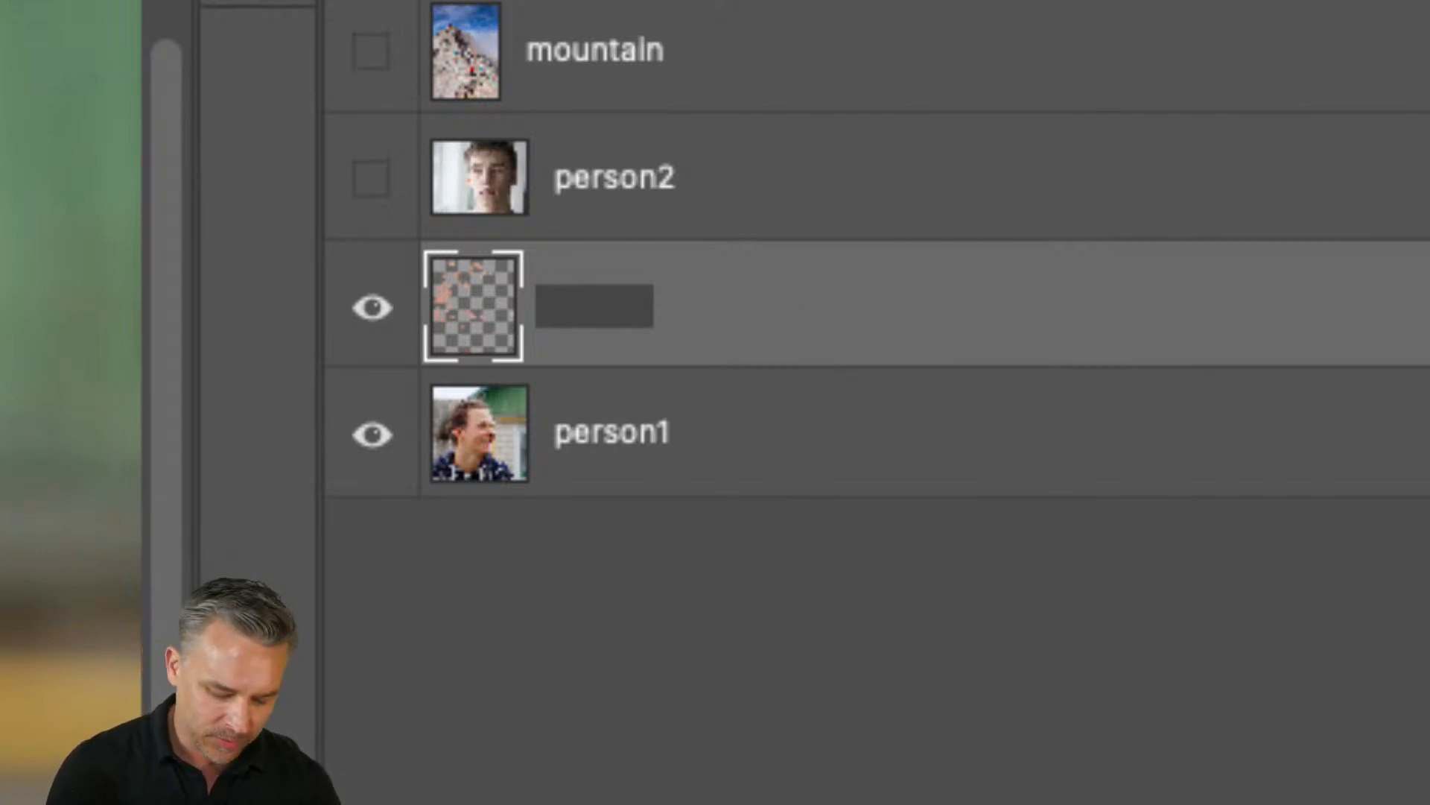
type("Clean s")
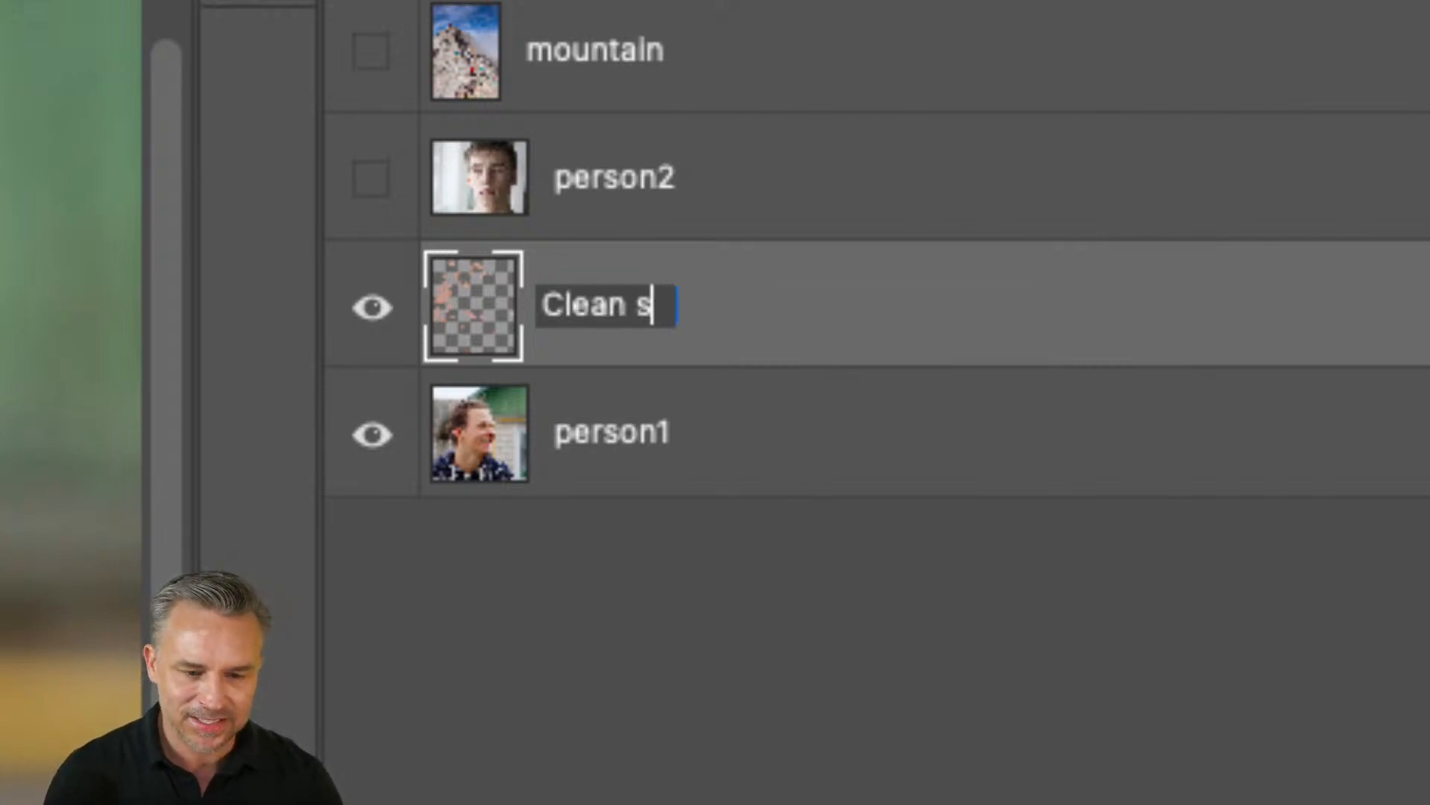
type("kin")
key("Return")
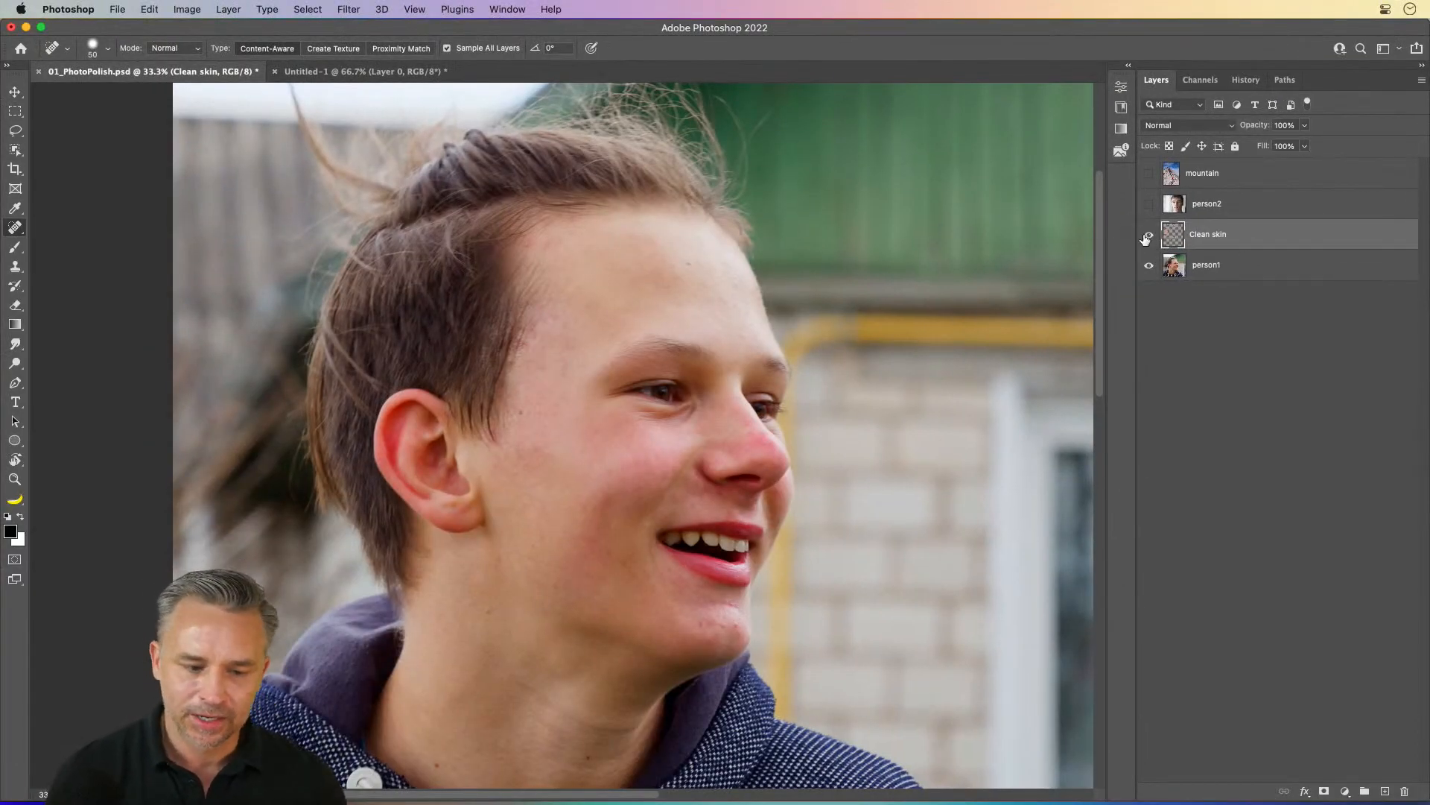
Step: Select the person1 layer and toggle the Clean skin layer's visibility for a before-and-after comparison, leaving it hidden
left_click(1207, 268)
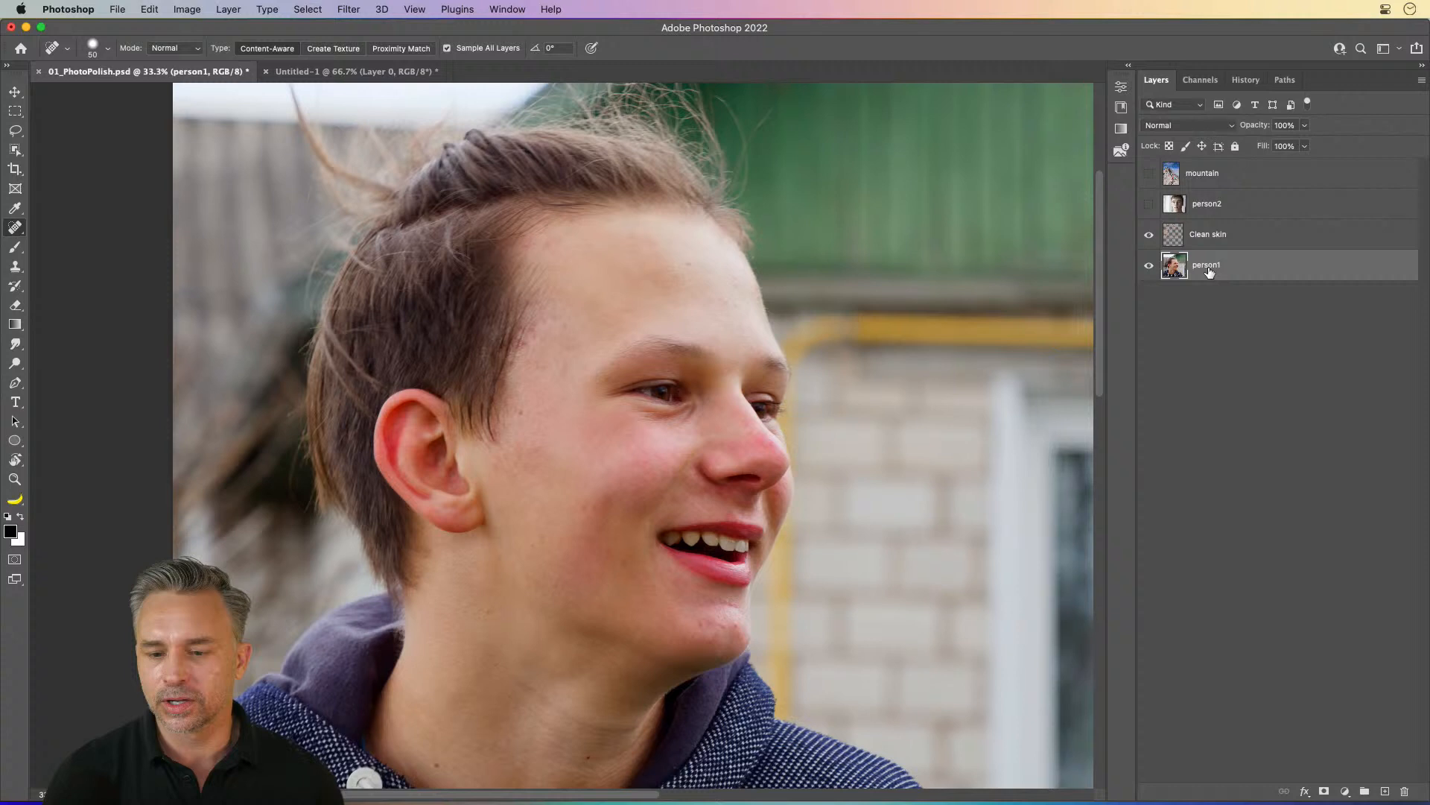
left_click(1147, 237)
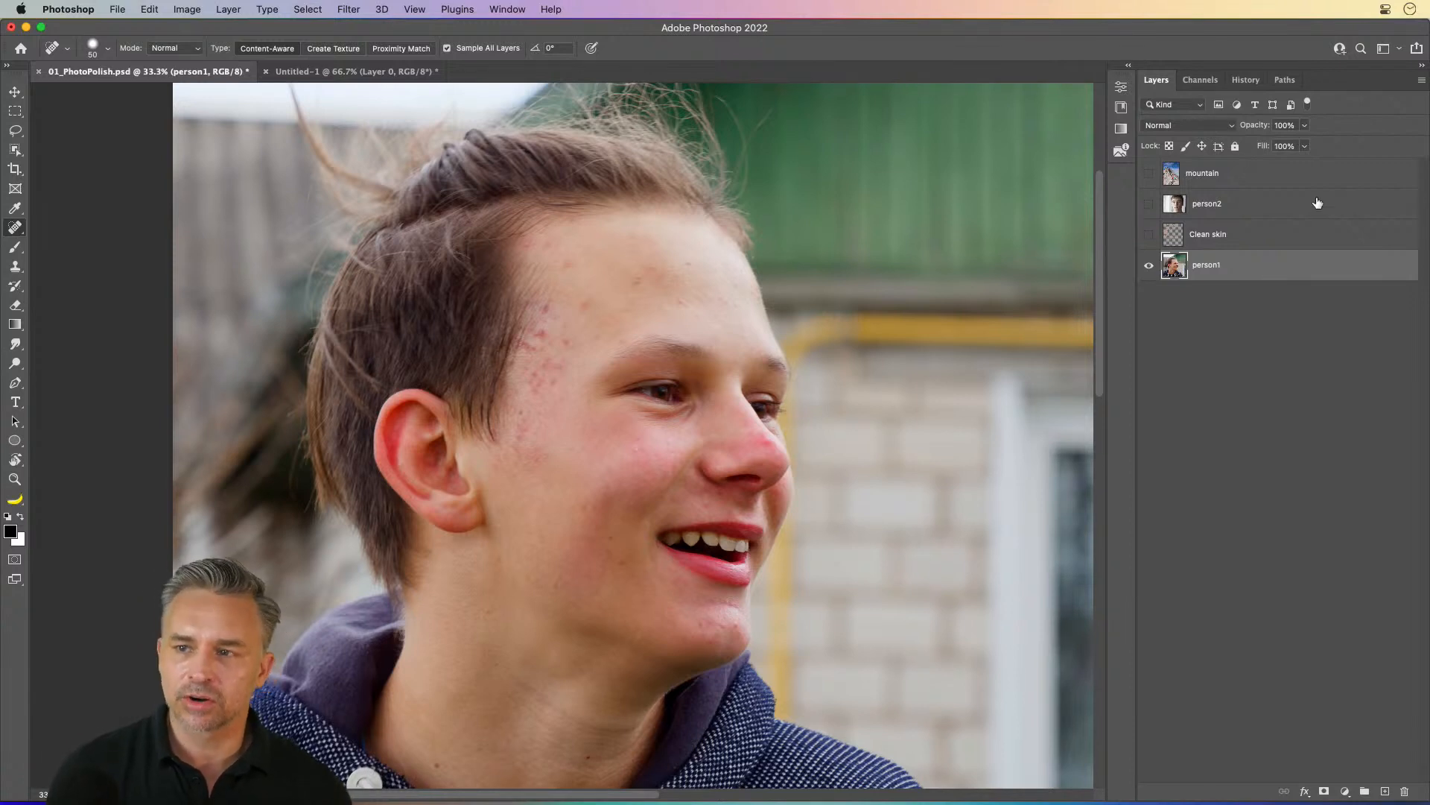
left_click(1149, 237)
left_click(1149, 237)
left_click(1149, 237)
left_click(1150, 237)
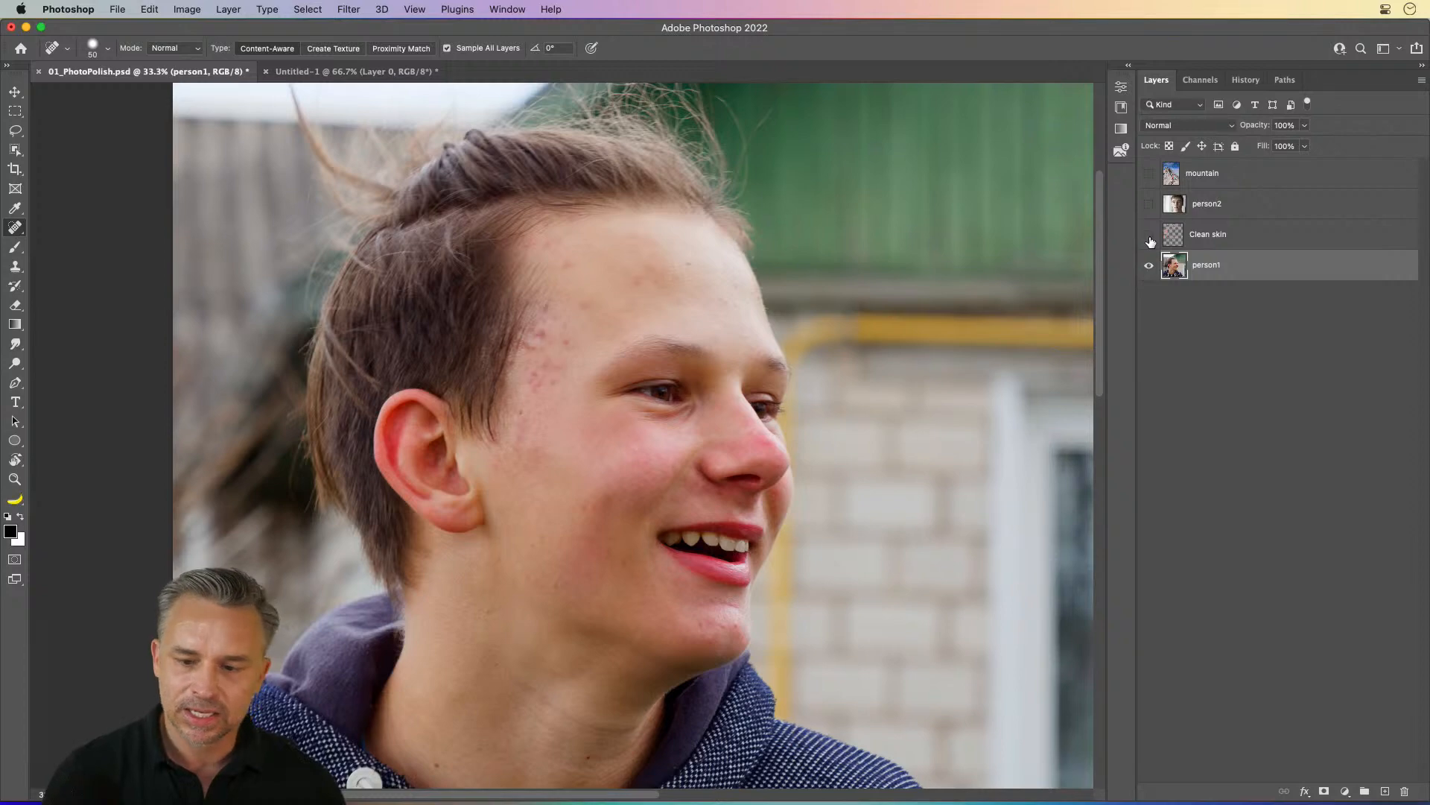
left_click(1150, 238)
left_click(1149, 239)
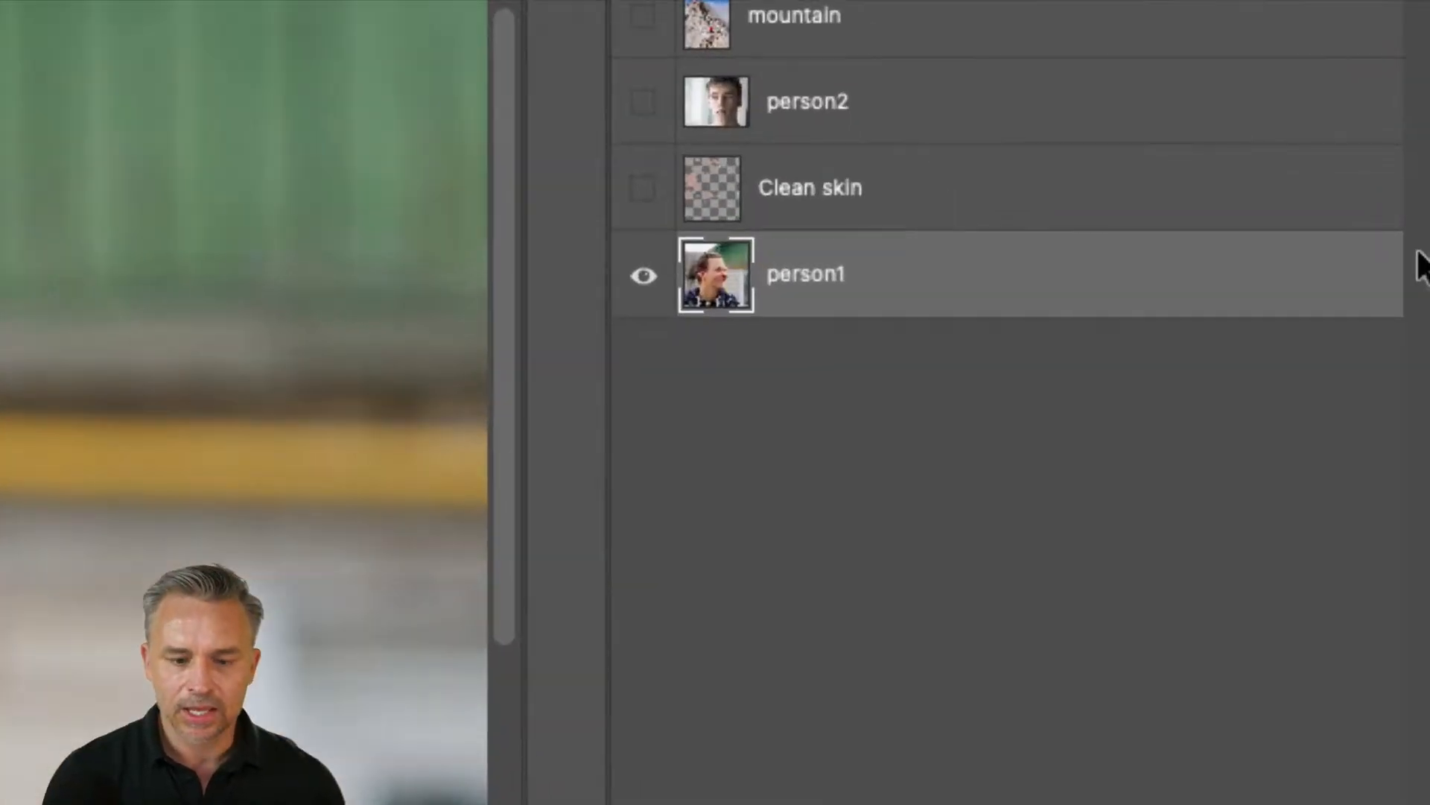
Step: Convert the person1 layer to a smart object and duplicate it
right_click(1269, 264)
left_click(676, 364)
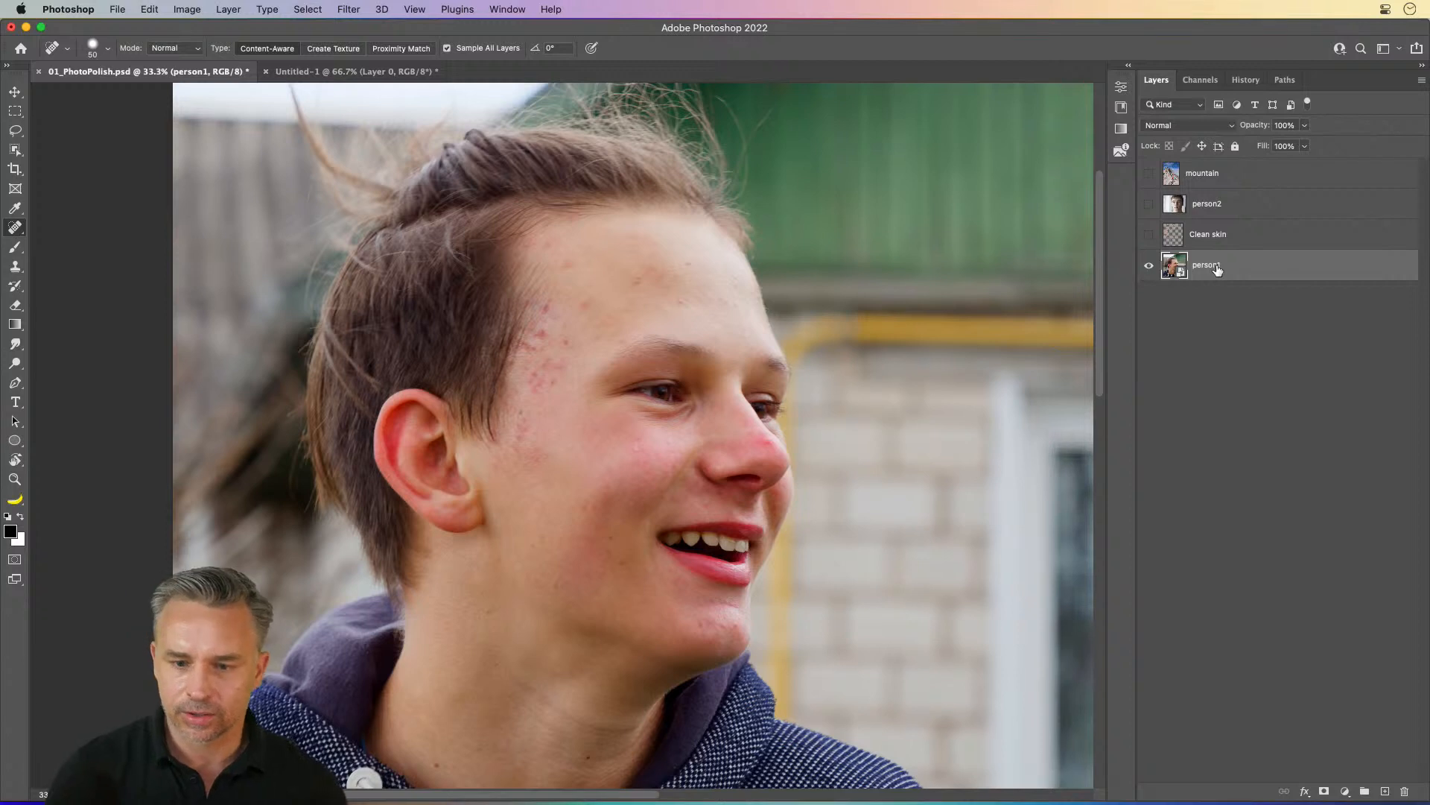
key("super+j")
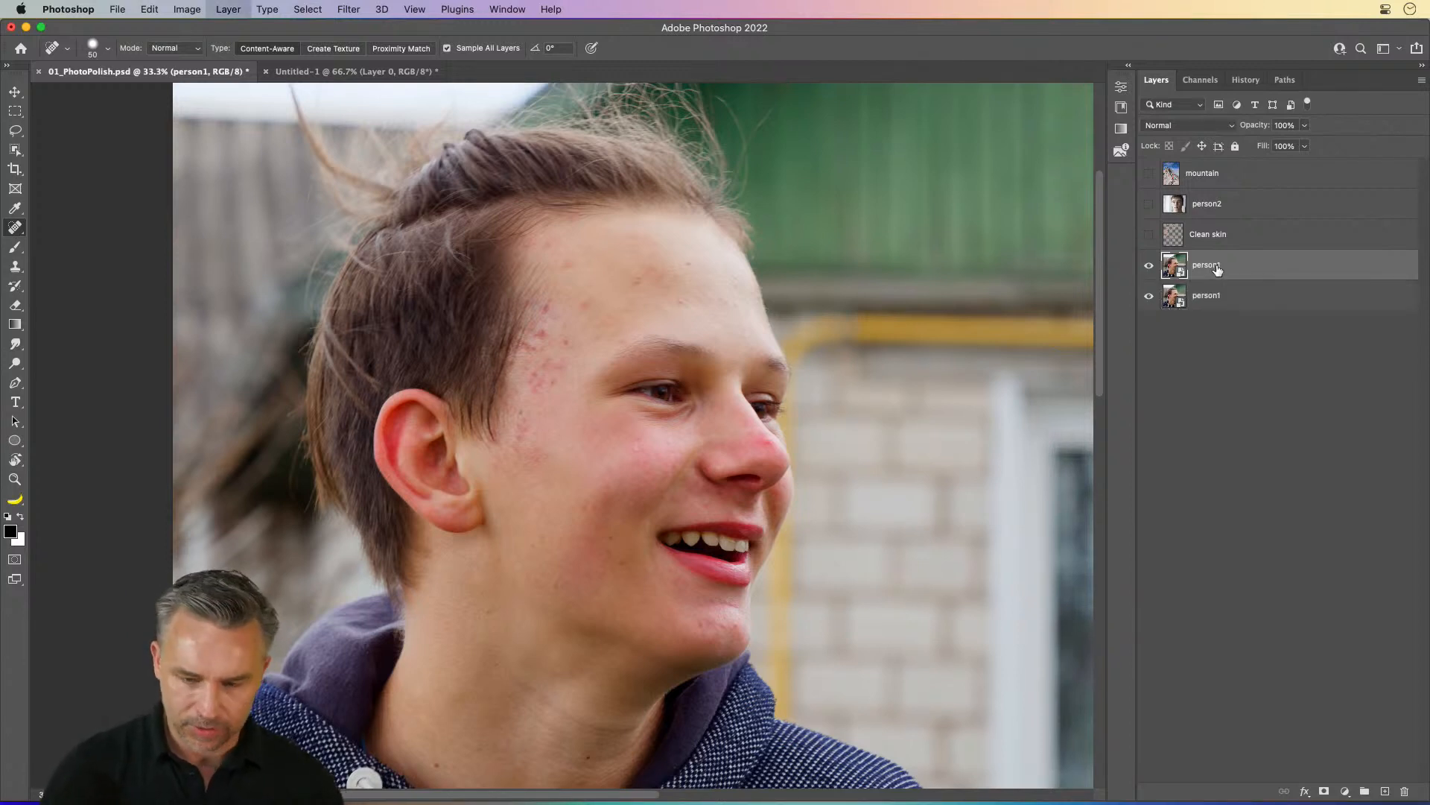
Step: Rasterize the upper person1 copy and rename it reg
right_click(1230, 267)
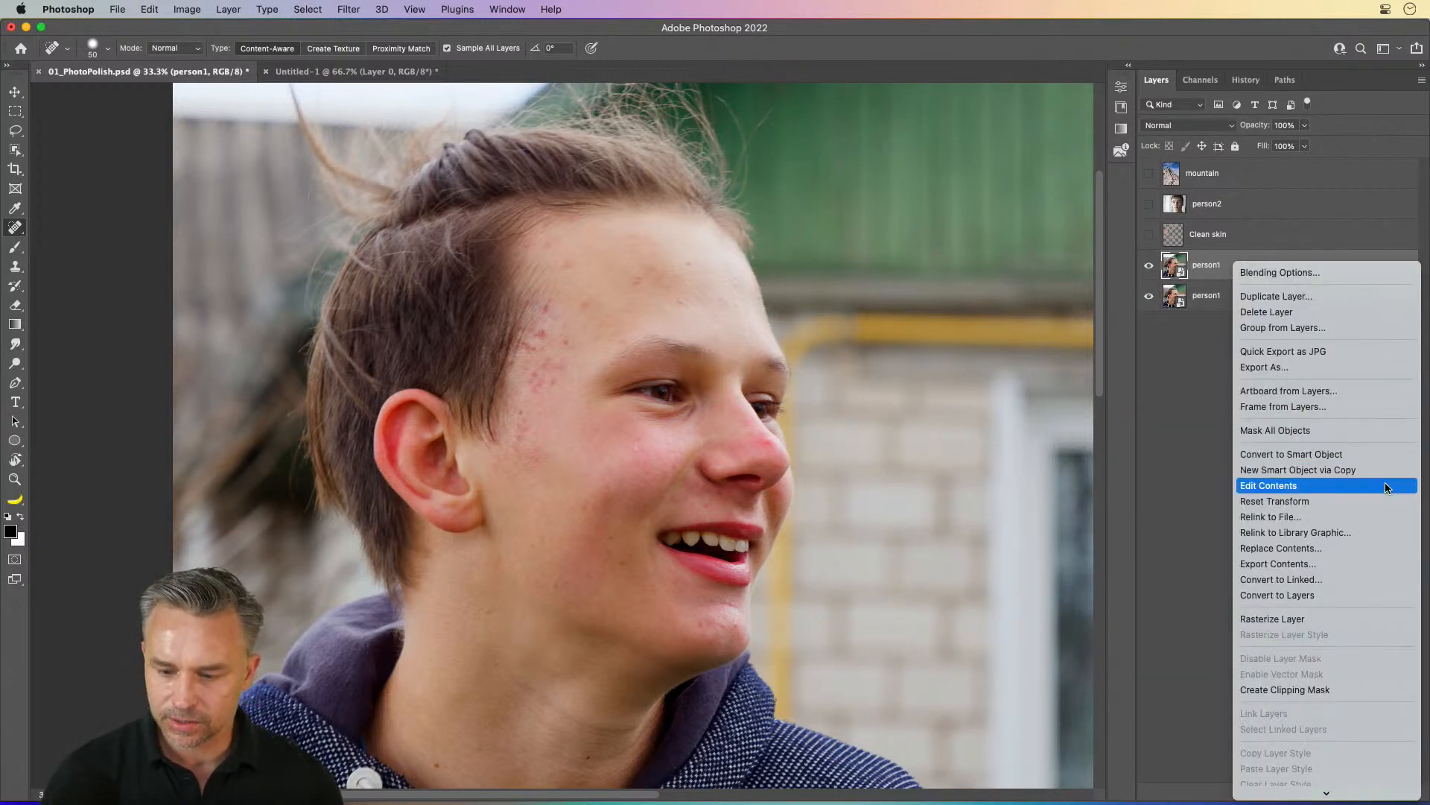
left_click(1273, 618)
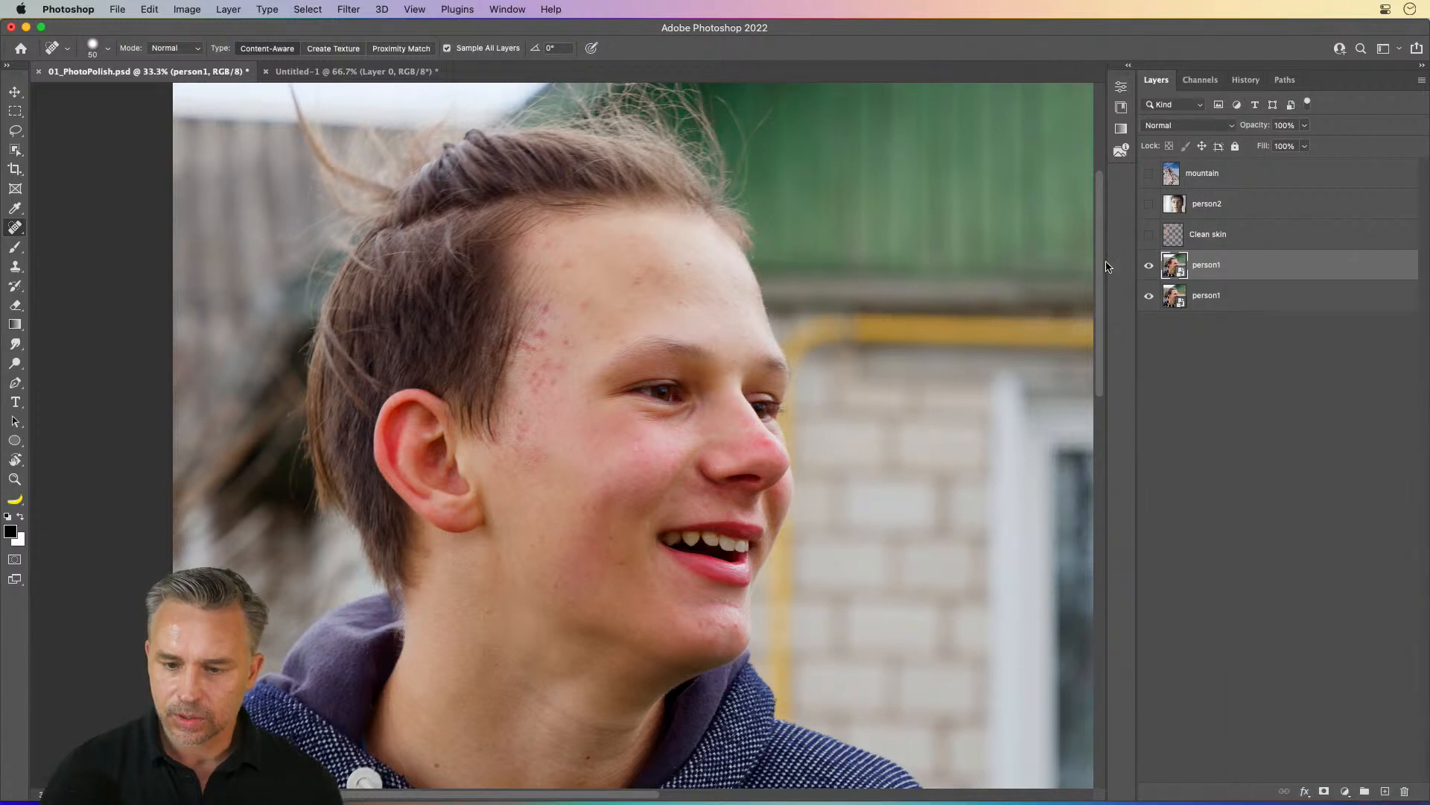
double_click(1205, 265)
type("reg")
key("Return")
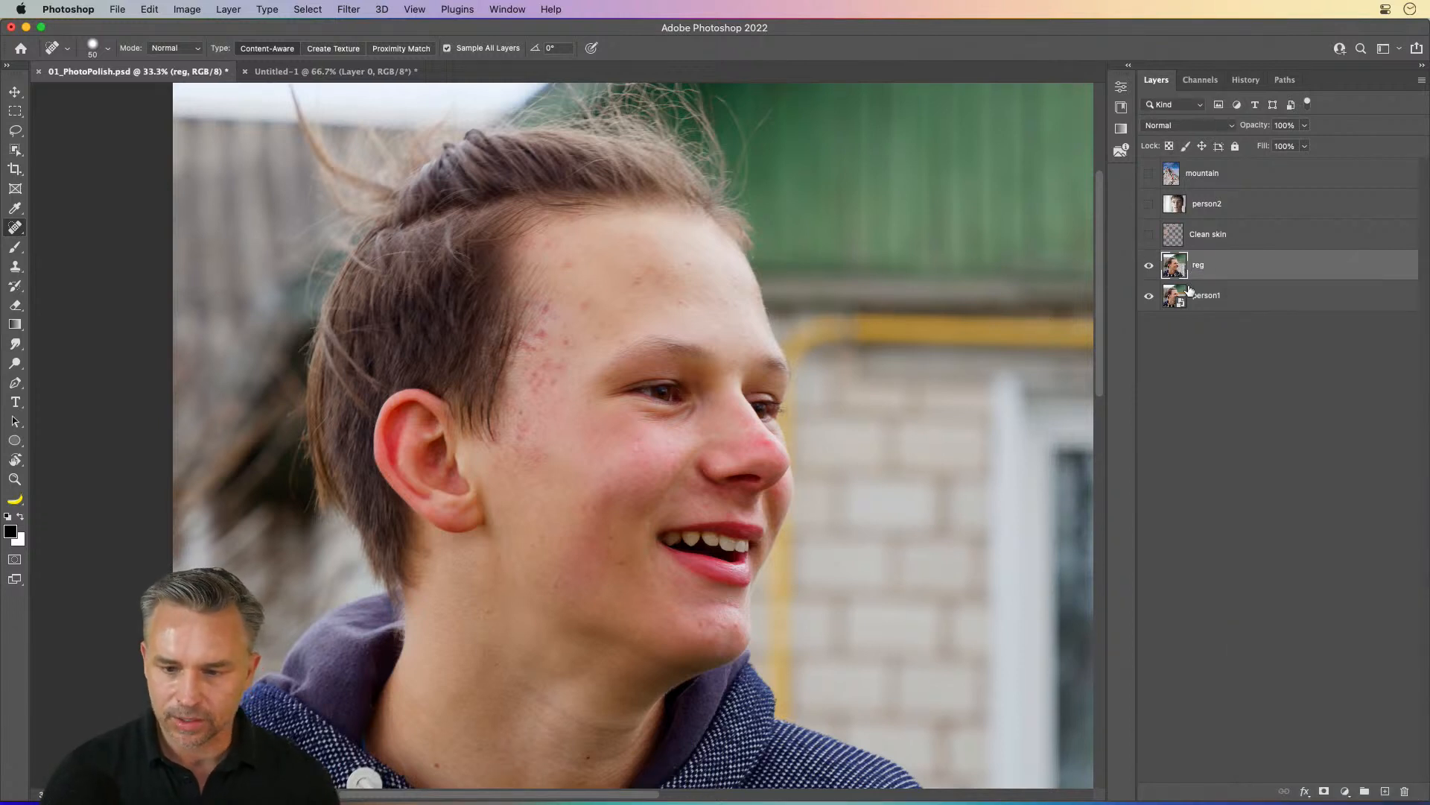
Step: Rename the lower person1 layer as smart object
double_click(1202, 296)
type("smart object")
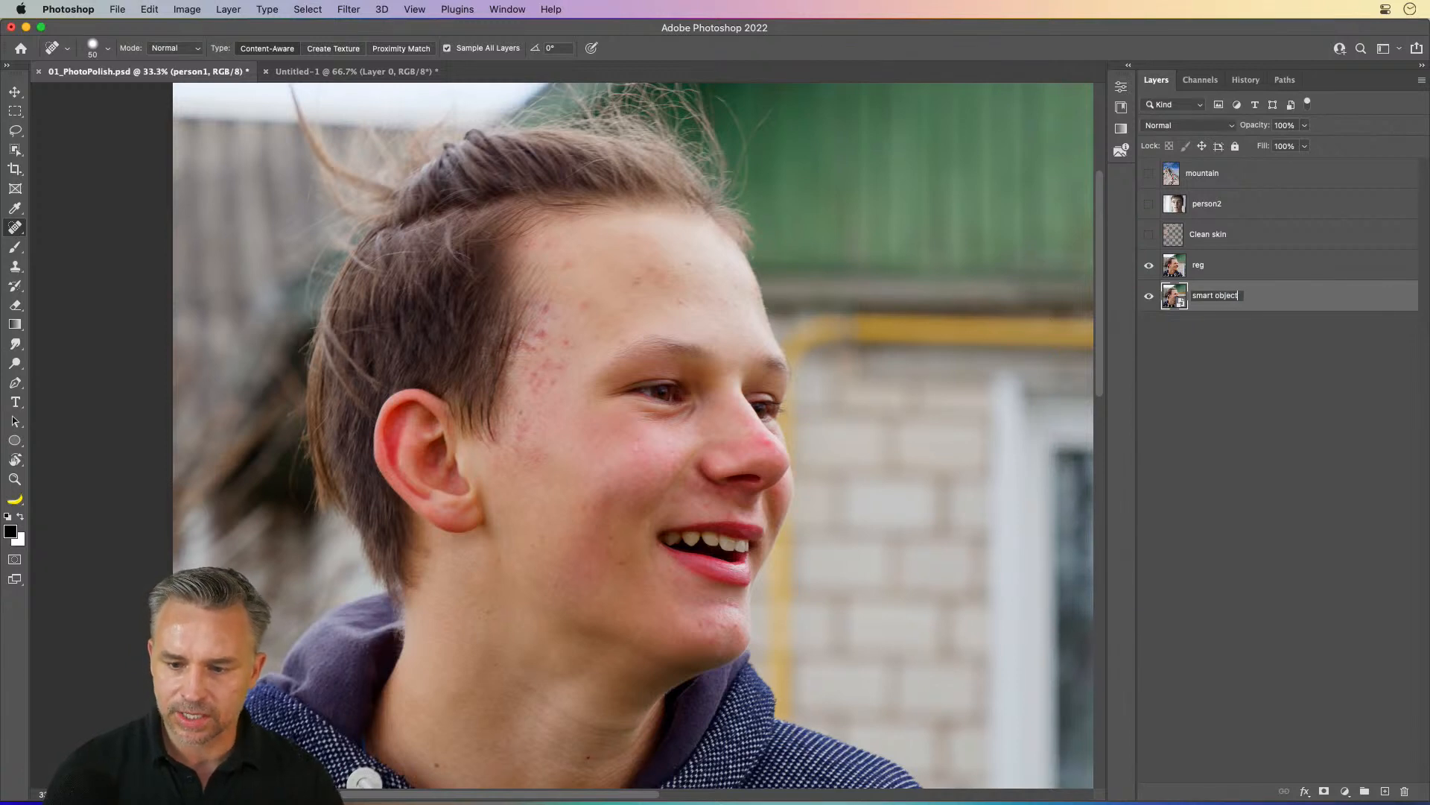
key("Return")
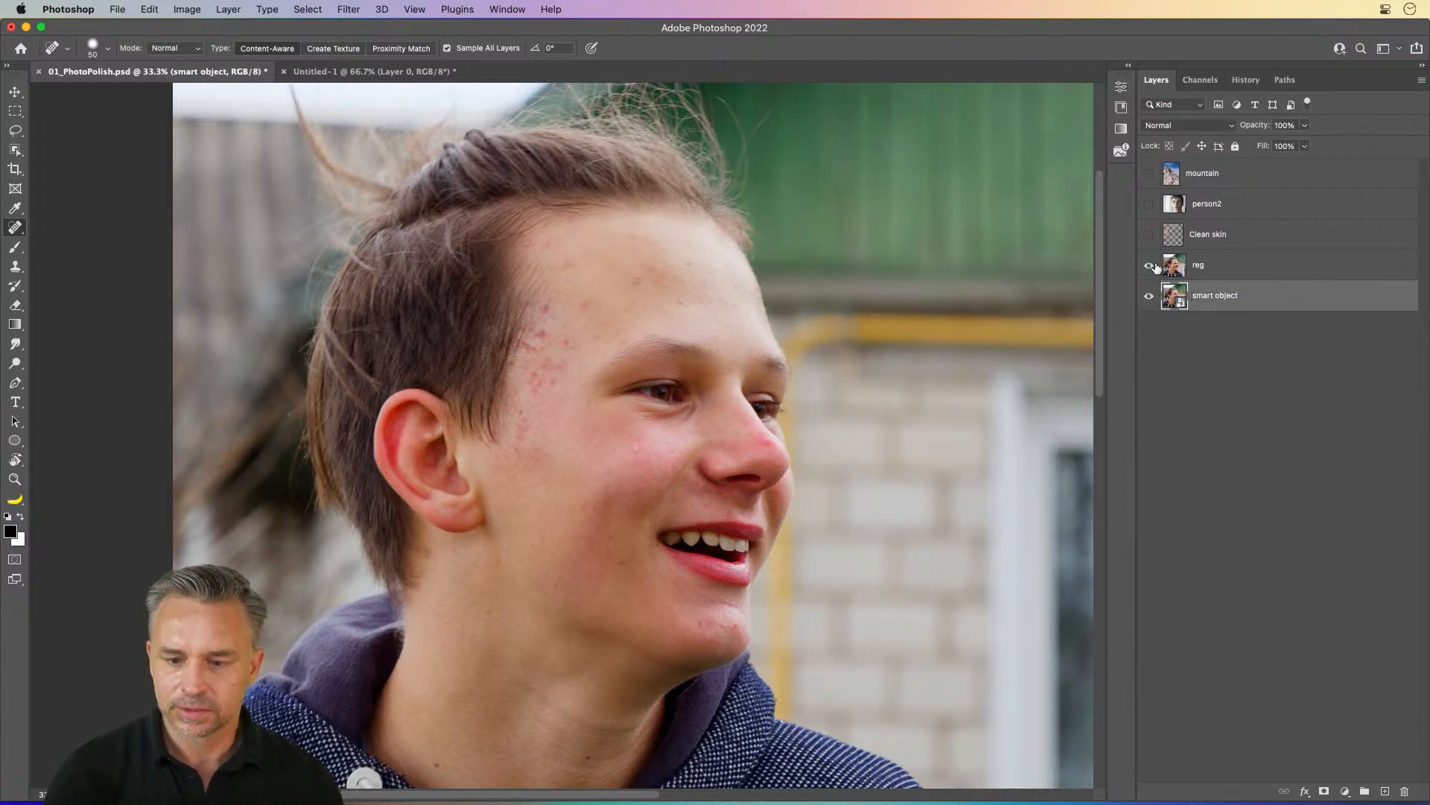
Step: Scale the reg and smart object layers together to about a fifth of their size and move them left of the canvas centre
left_click(1215, 270)
left_click(1227, 298, "shift")
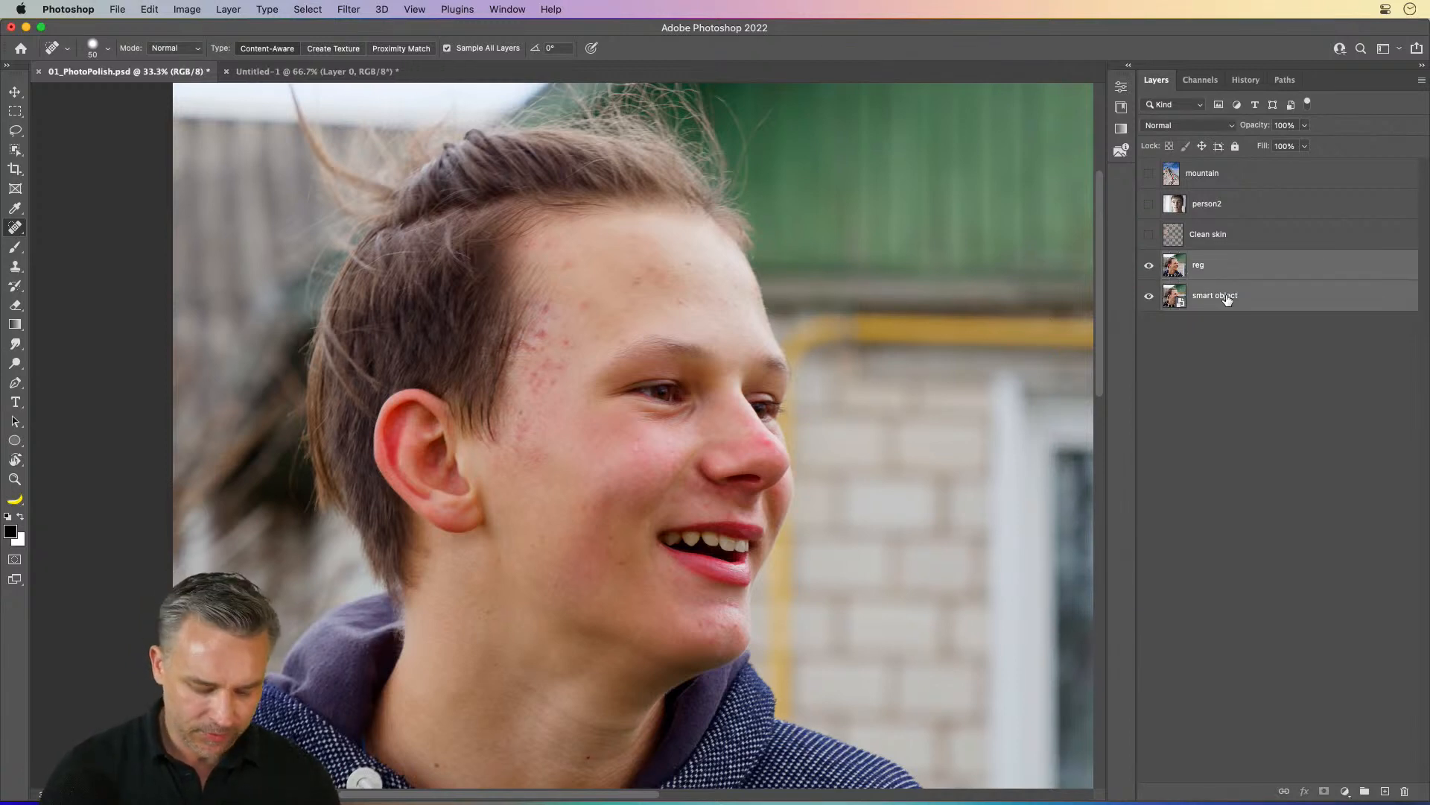
key("super+t")
key("super+minus")
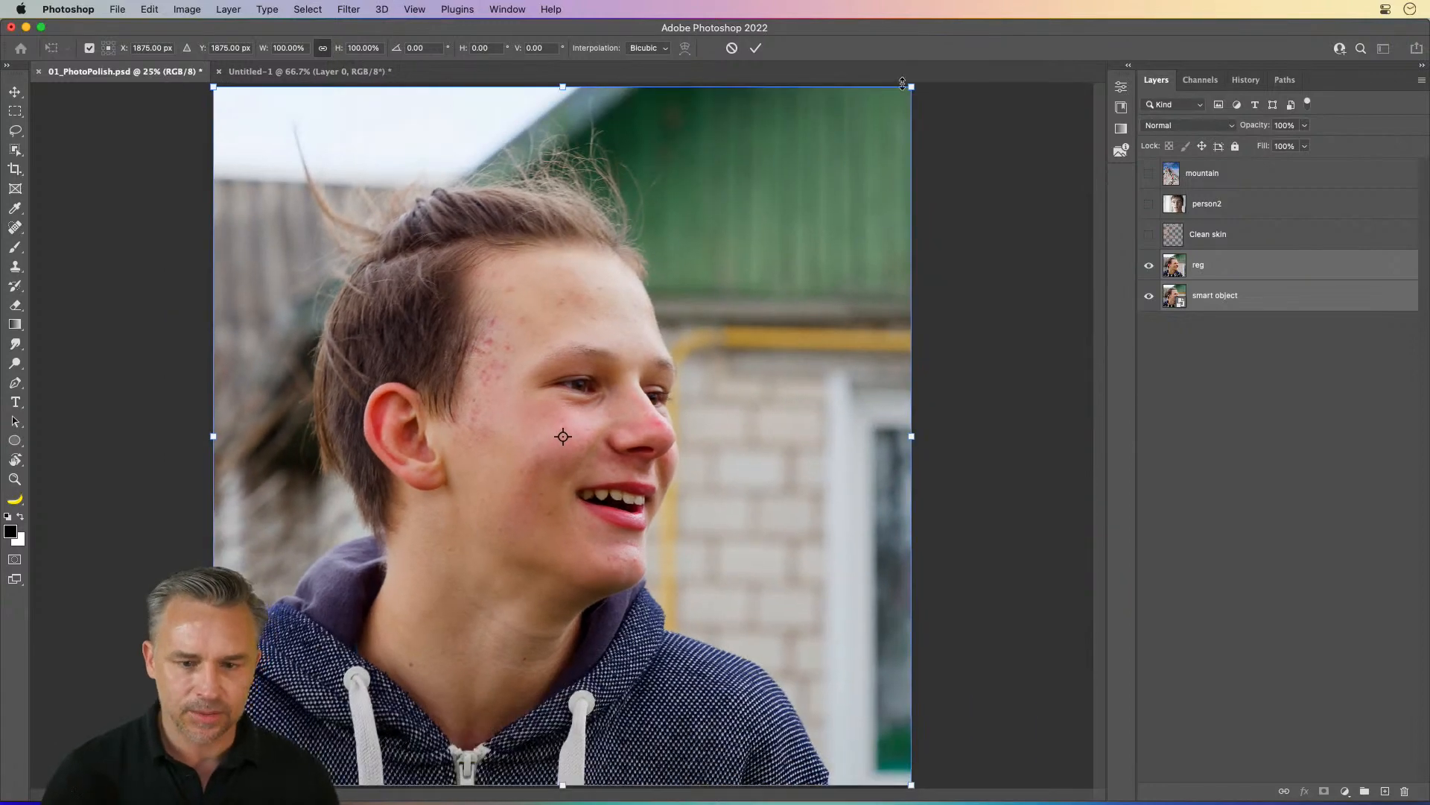
left_click_drag(911, 89, 357, 640)
mouse_move(286, 713)
left_mouse_down()
mouse_move(452, 408)
mouse_move(448, 424)
left_mouse_up()
key("Return")
Step: Move the smart object image with the Move tool so it sits just to the right of the reg image
key("j")
left_click(1209, 296)
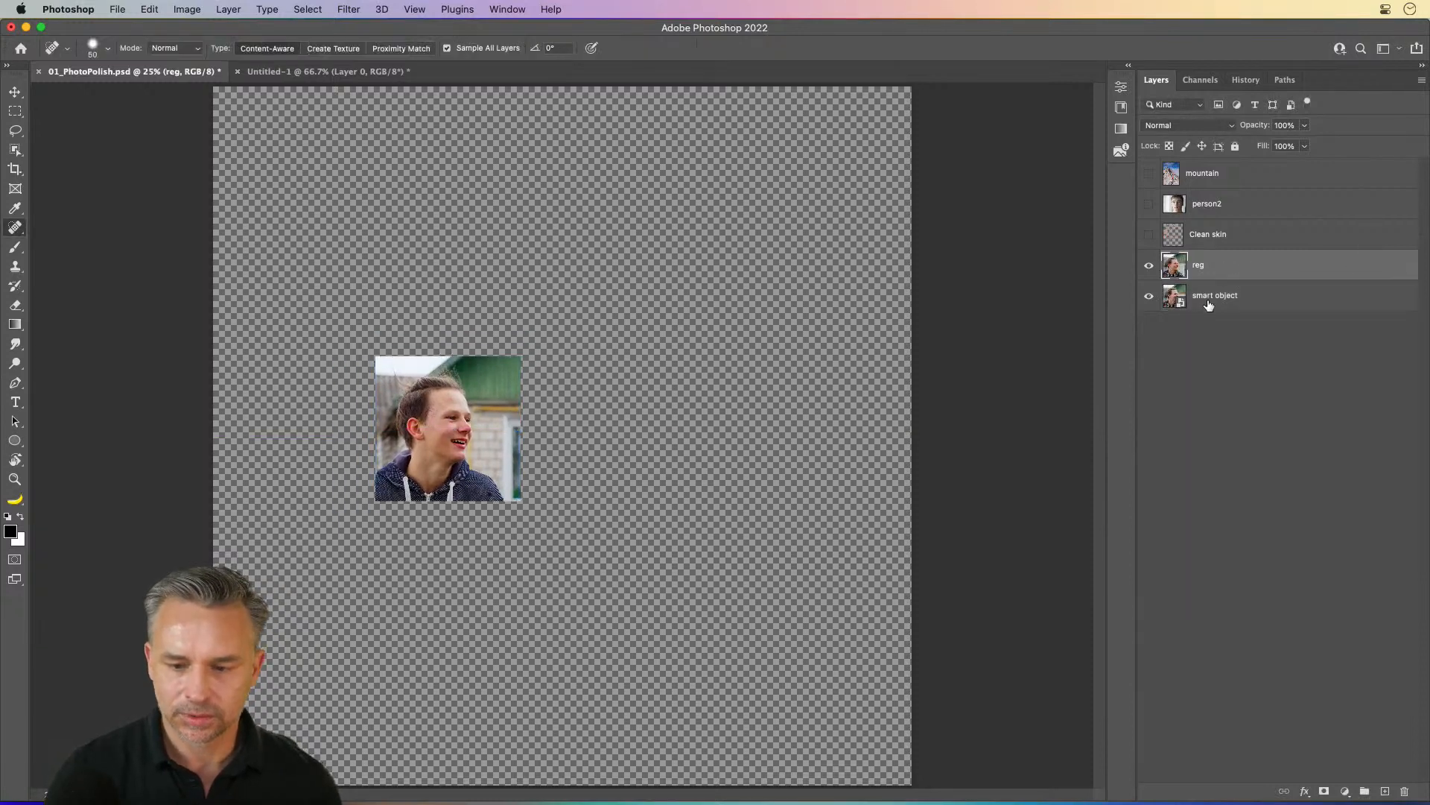
left_click(14, 93)
left_click_drag(294, 387, 454, 391)
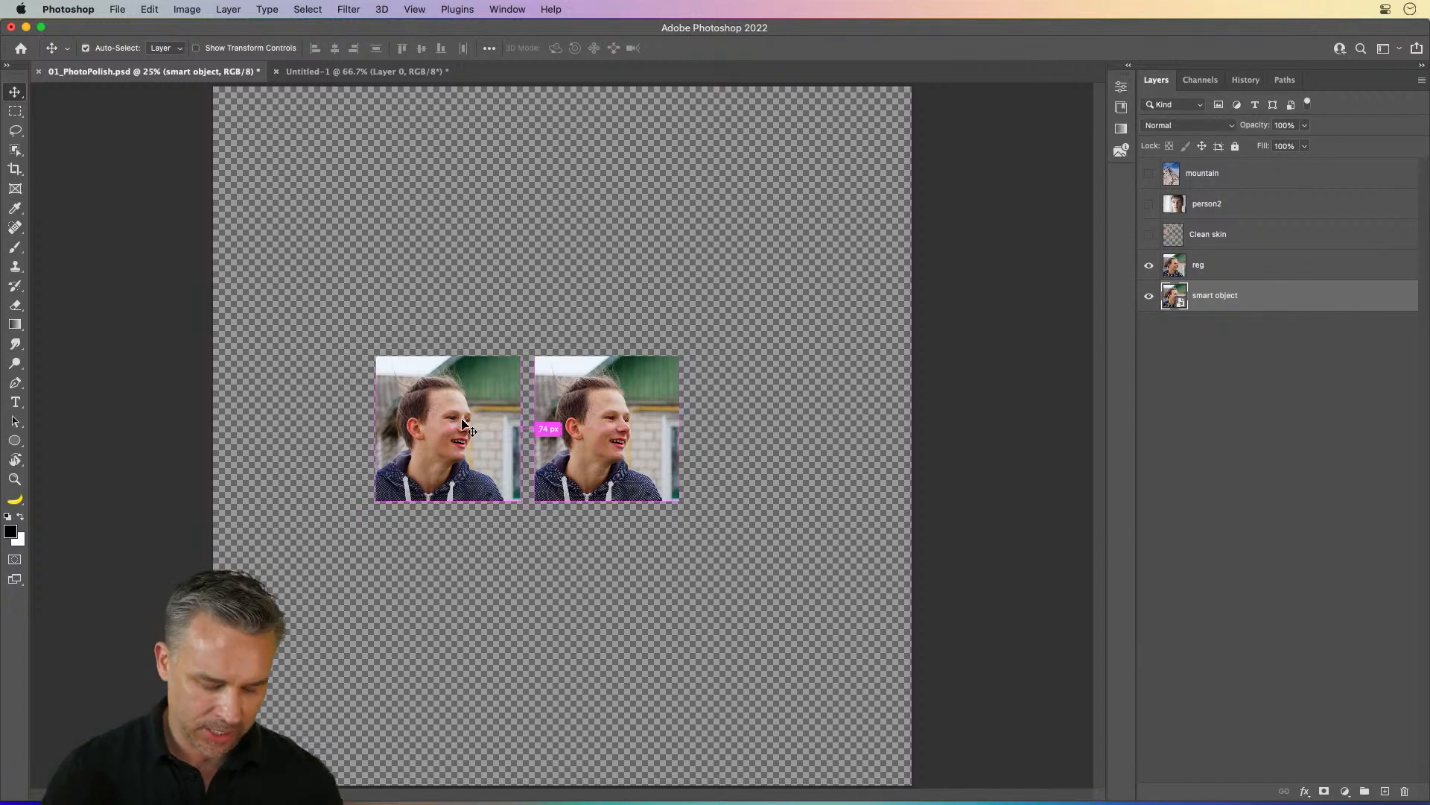
Step: Align the smart object image edge to edge with the reg image and compare the two up close
key("super+plus")
key("super+plus")
key("super+plus")
left_click_drag(251, 362, 396, 341)
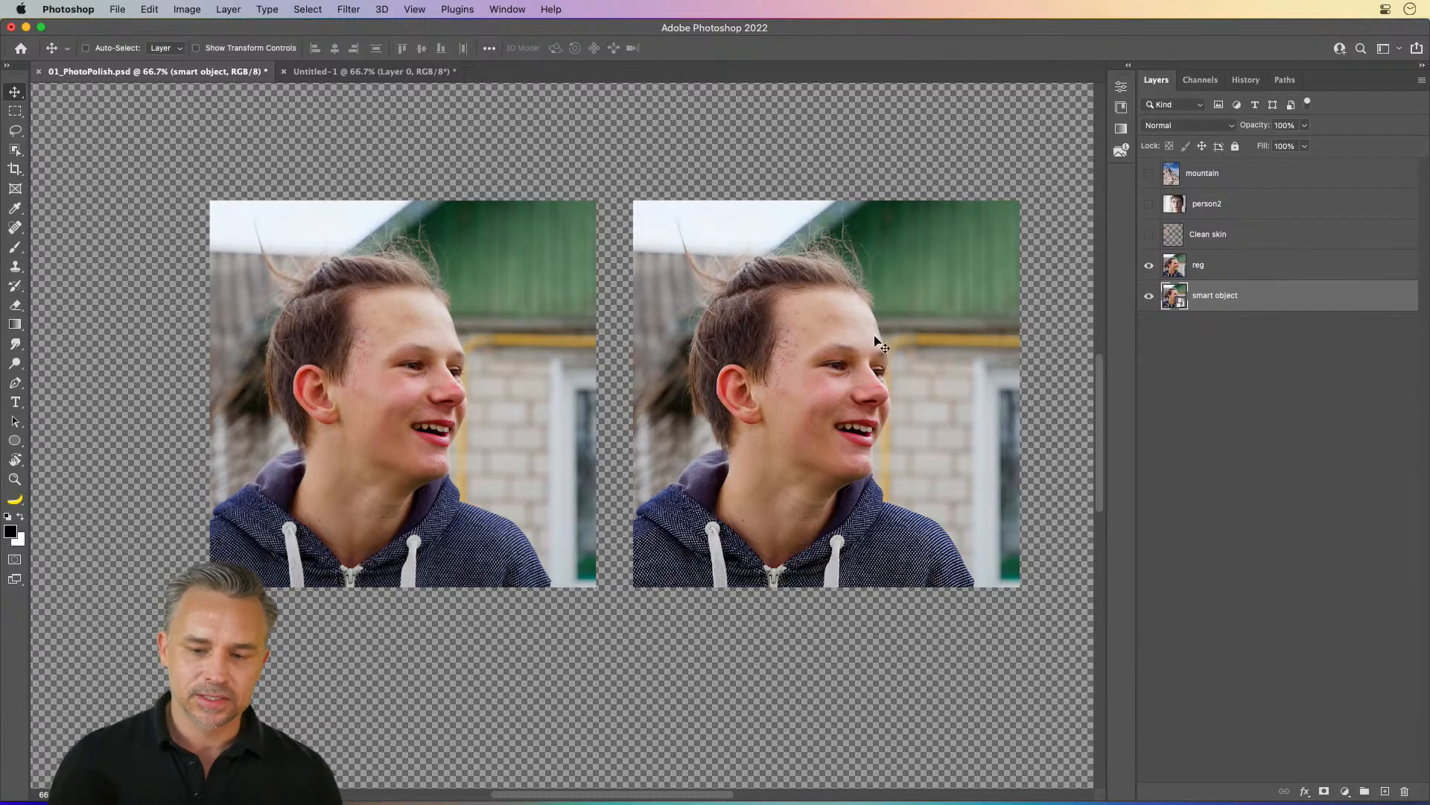
left_click_drag(919, 359, 878, 351)
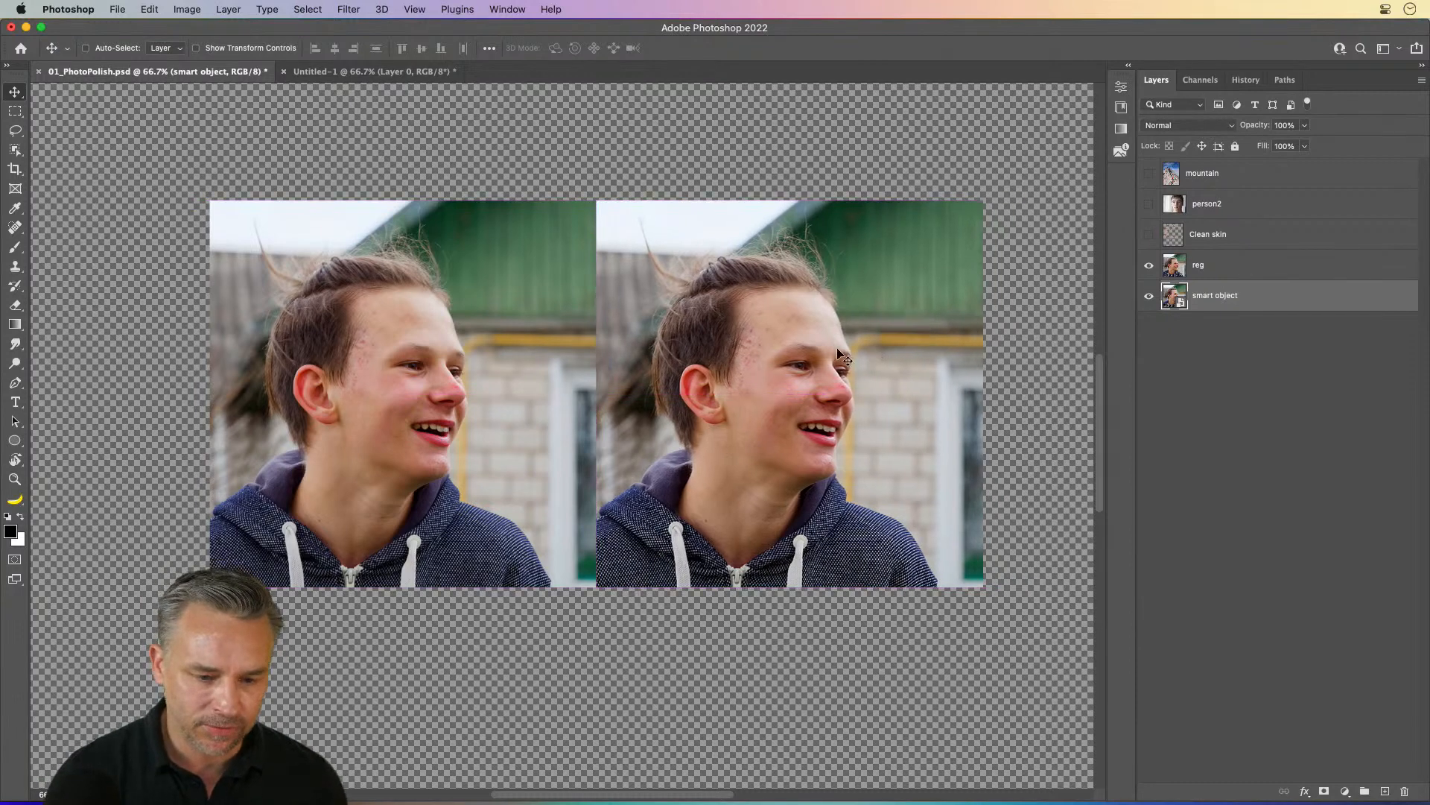
key("super+plus")
key("super+plus")
key("super+plus")
key("super+minus")
key("super+minus")
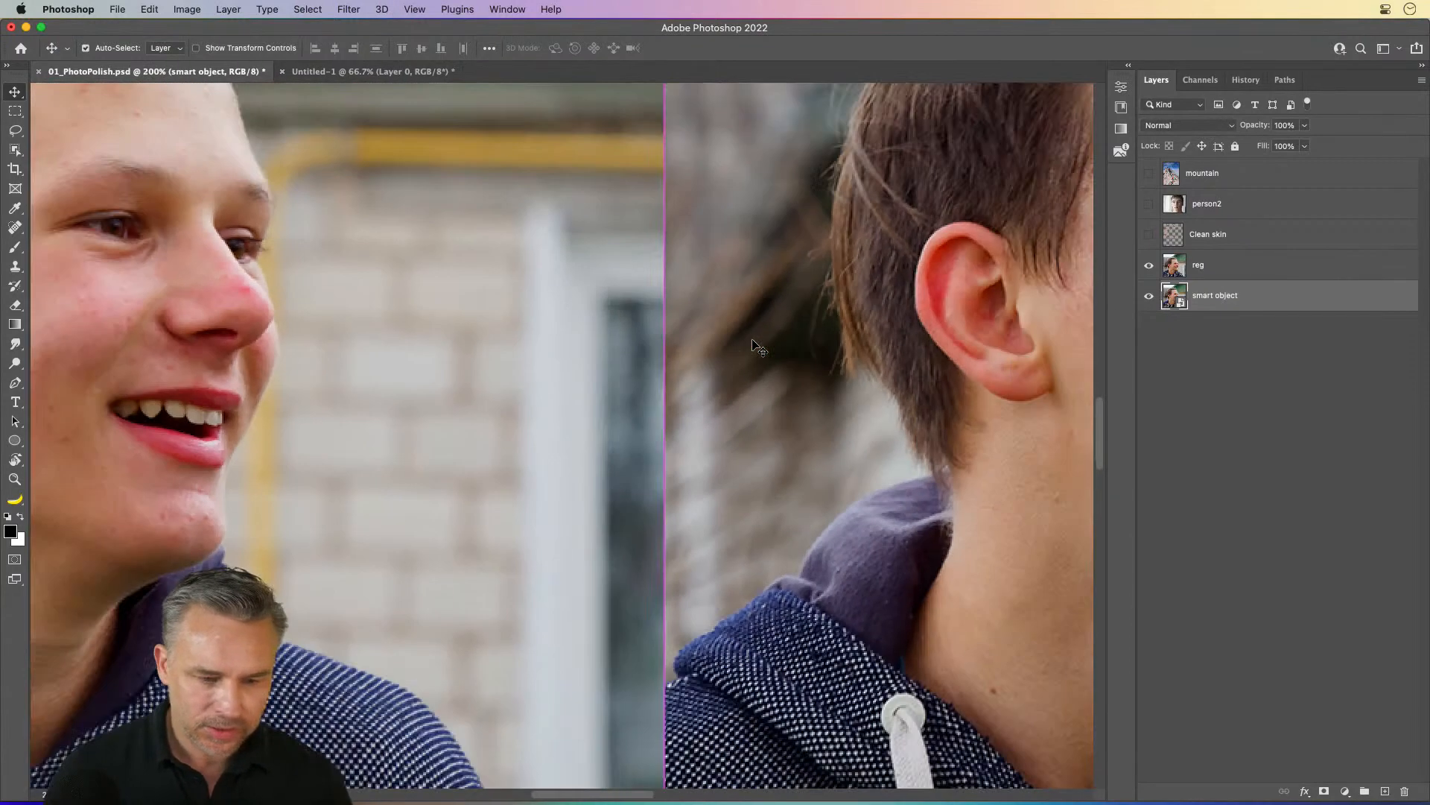
key("super+0")
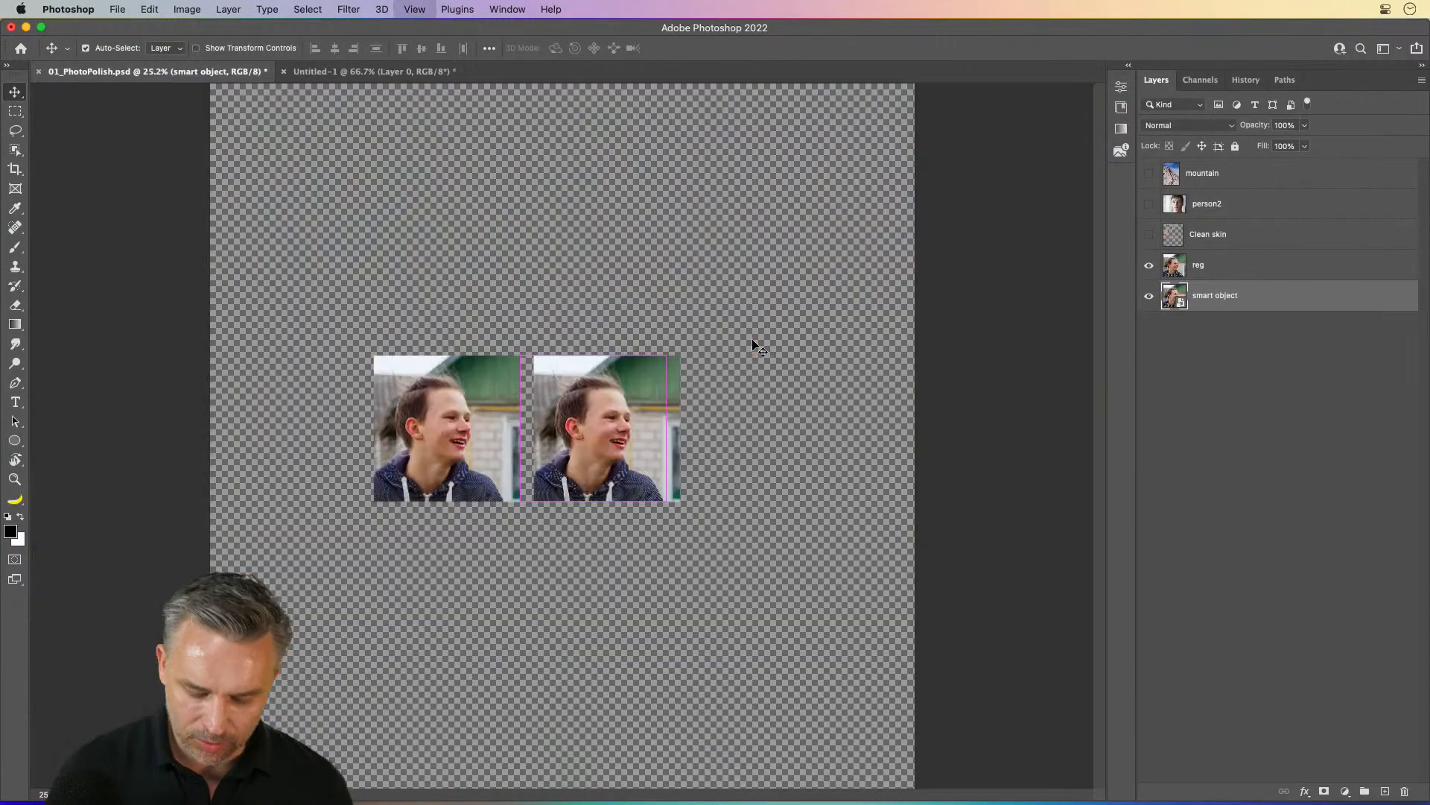
Step: Scale only the reg layer down to less than half its current size and inspect it at 300% zoom
left_click(1250, 270)
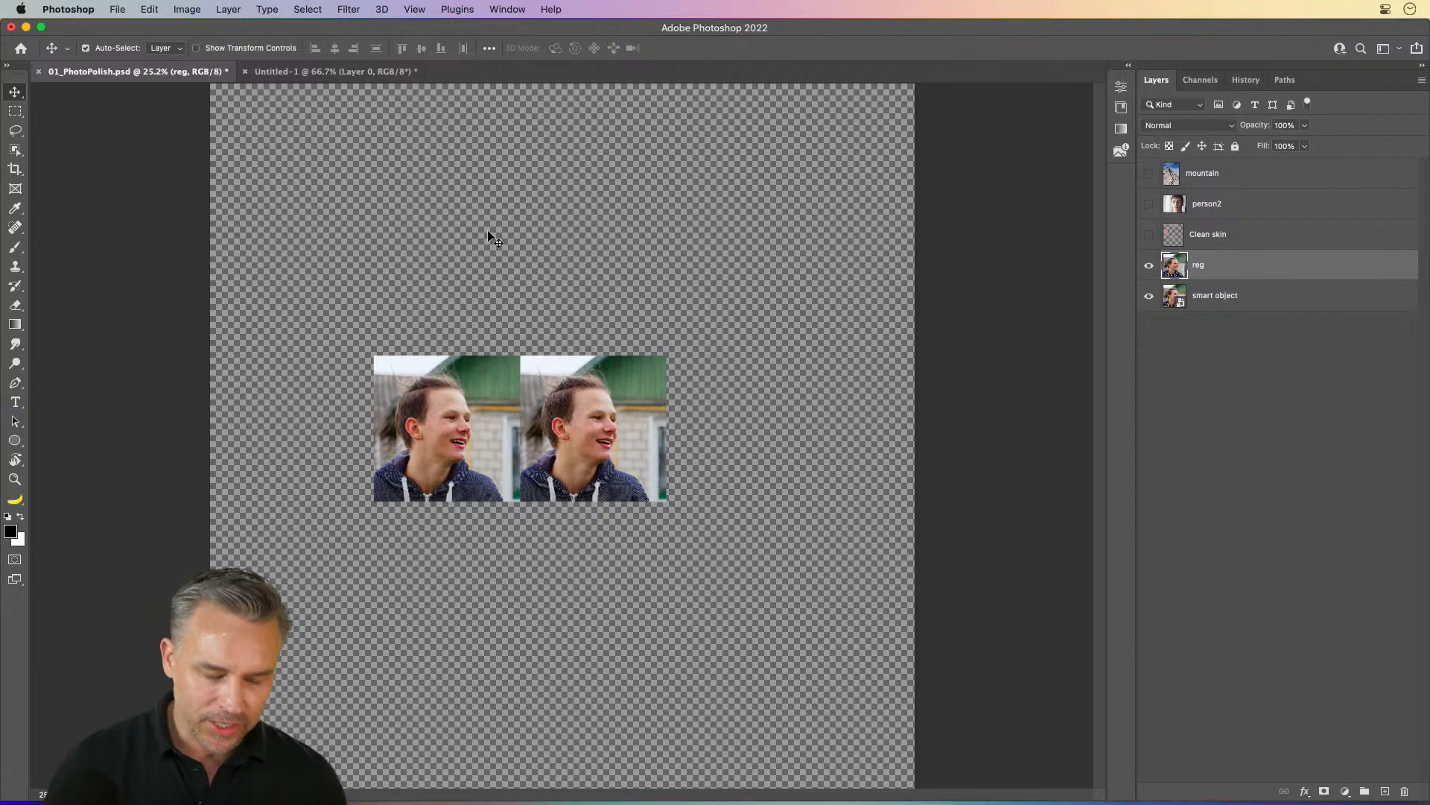
key("super+t")
left_click_drag(518, 355, 908, 402)
key("Return")
key("super+equal")
key("super+equal")
key("super+equal")
key("super+equal")
key("super+equal")
key("super+equal")
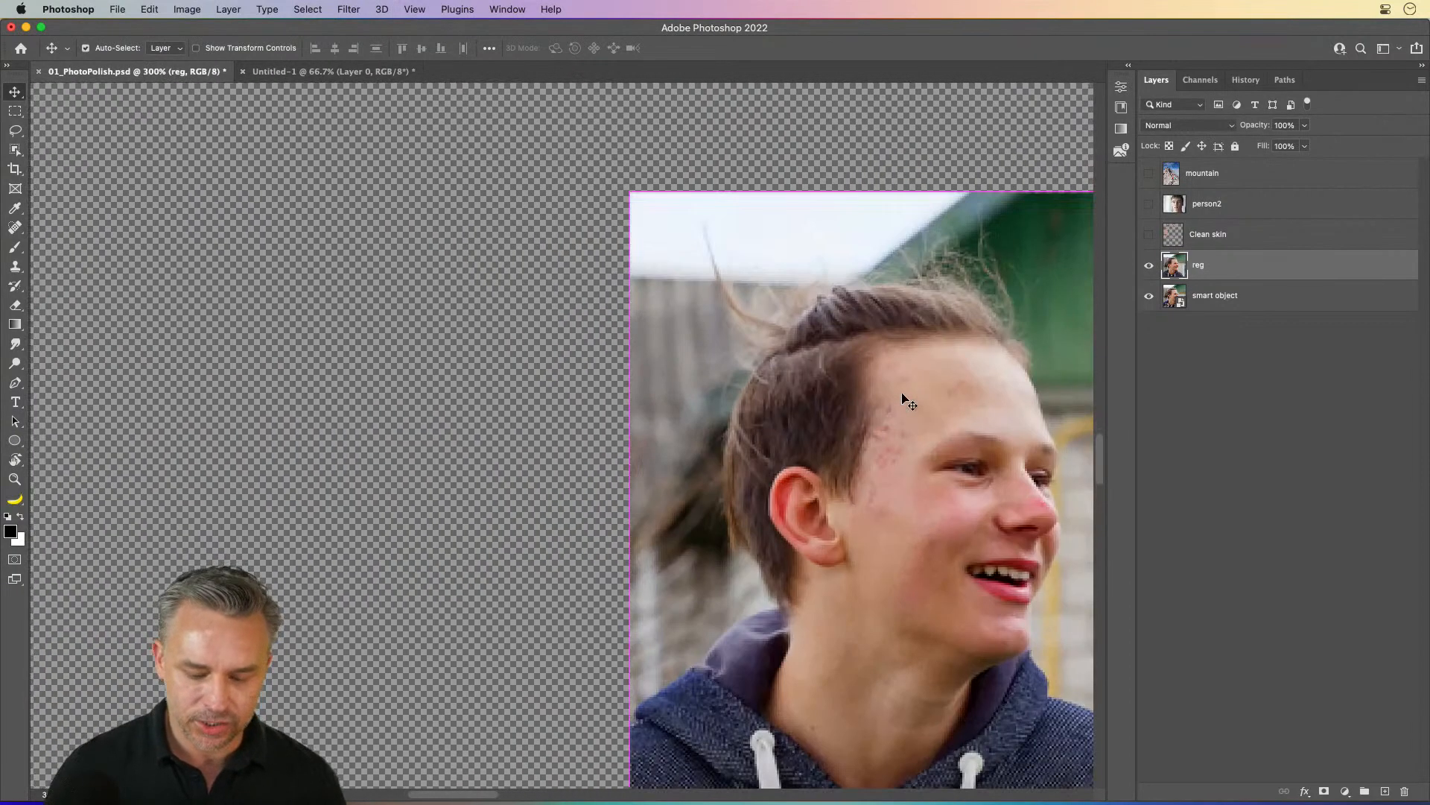
key("super+0")
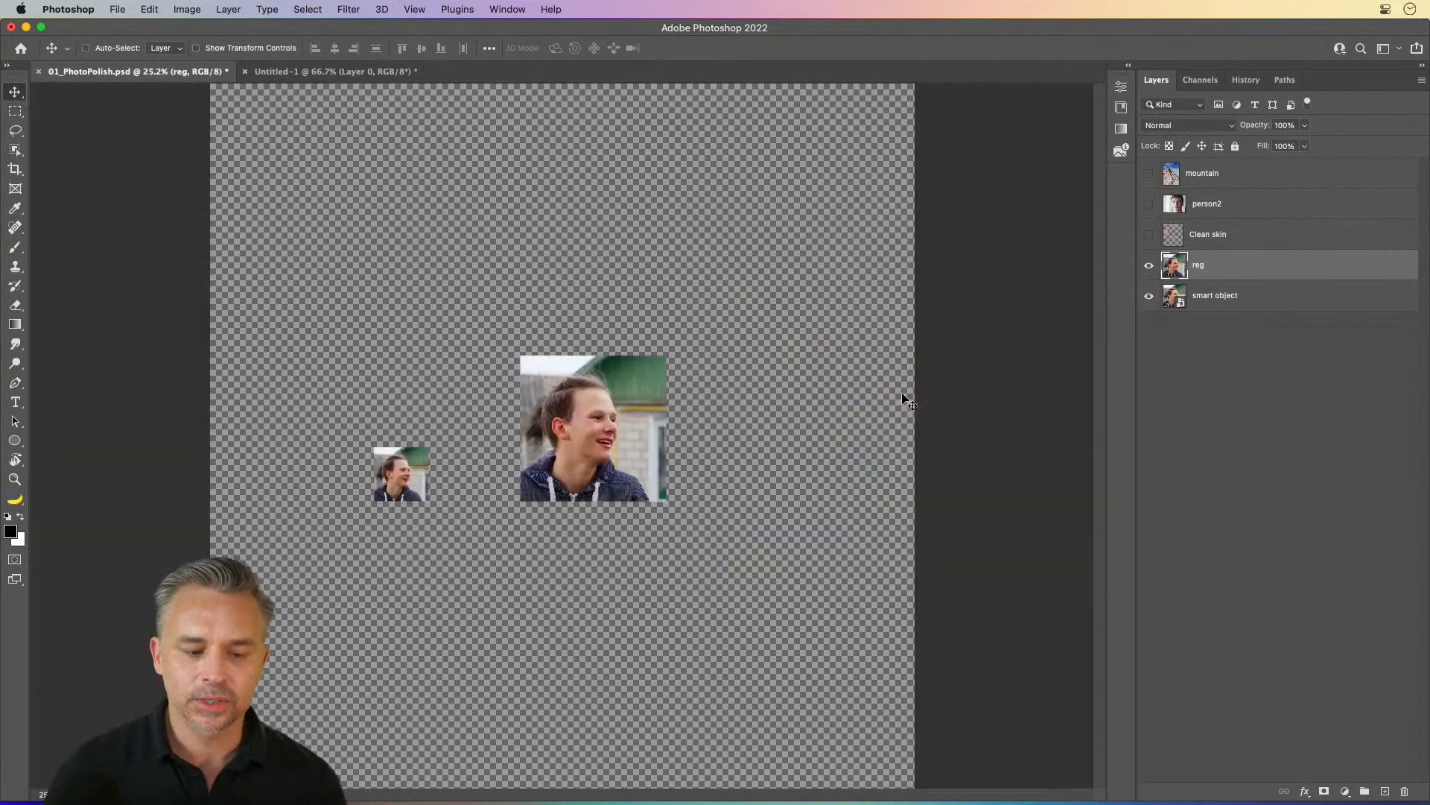
Step: Hide the smart object layer and enlarge the tiny reg image to 989.40% in width and height
left_click(1148, 296)
key("super+t")
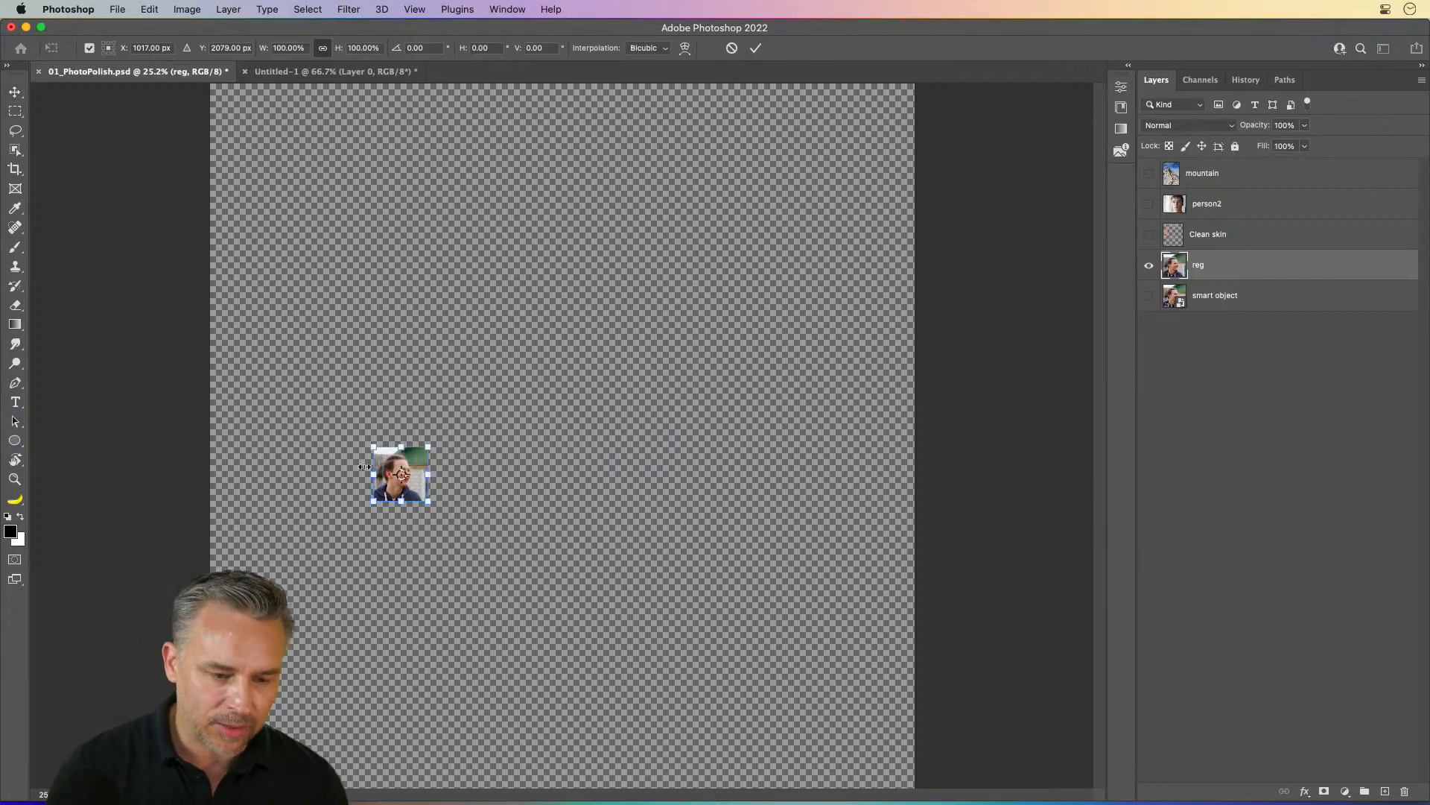
left_click_drag(427, 445, 915, 0)
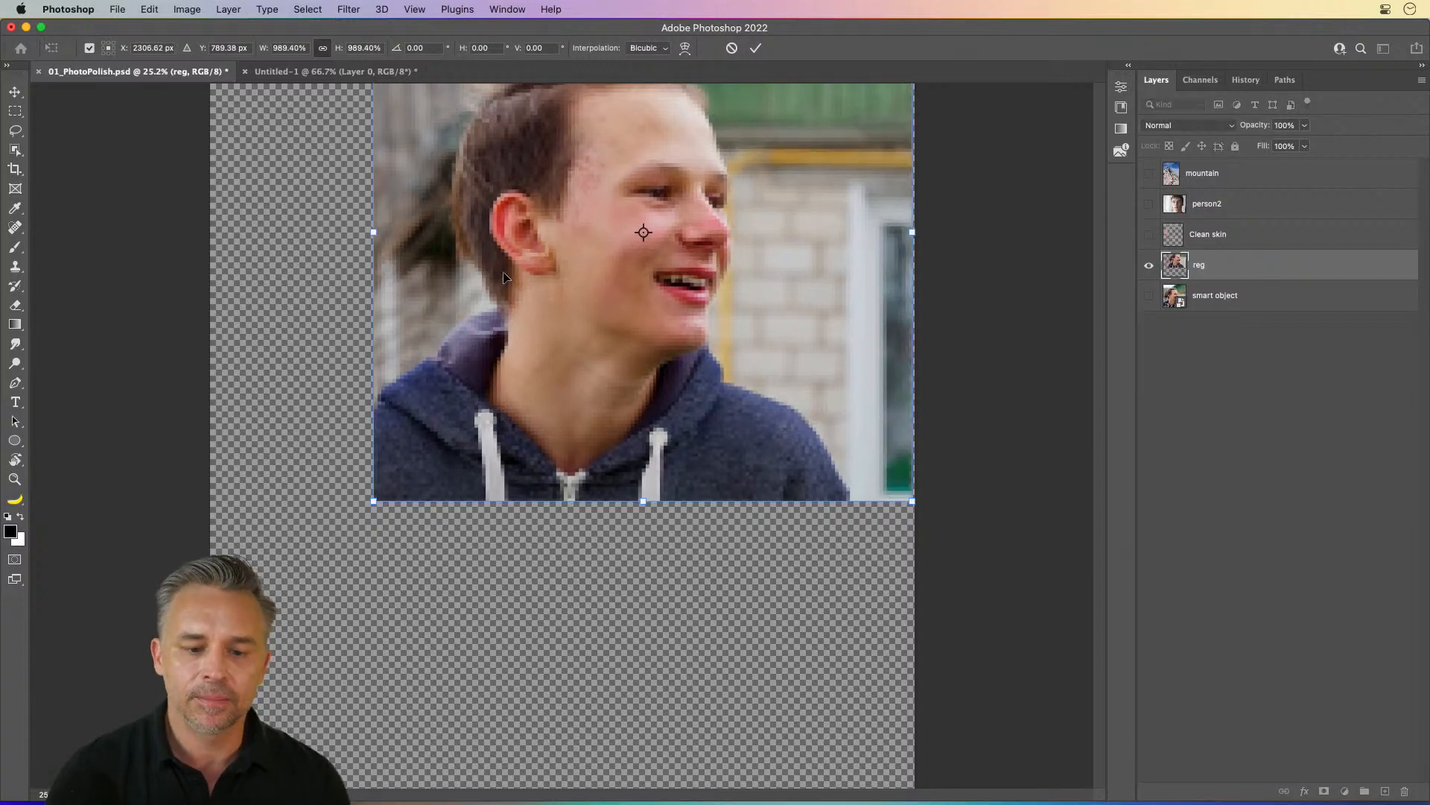
Step: Move the reg image down on the canvas and enlarge it further until it spans the full canvas width
left_click_drag(510, 280, 519, 560)
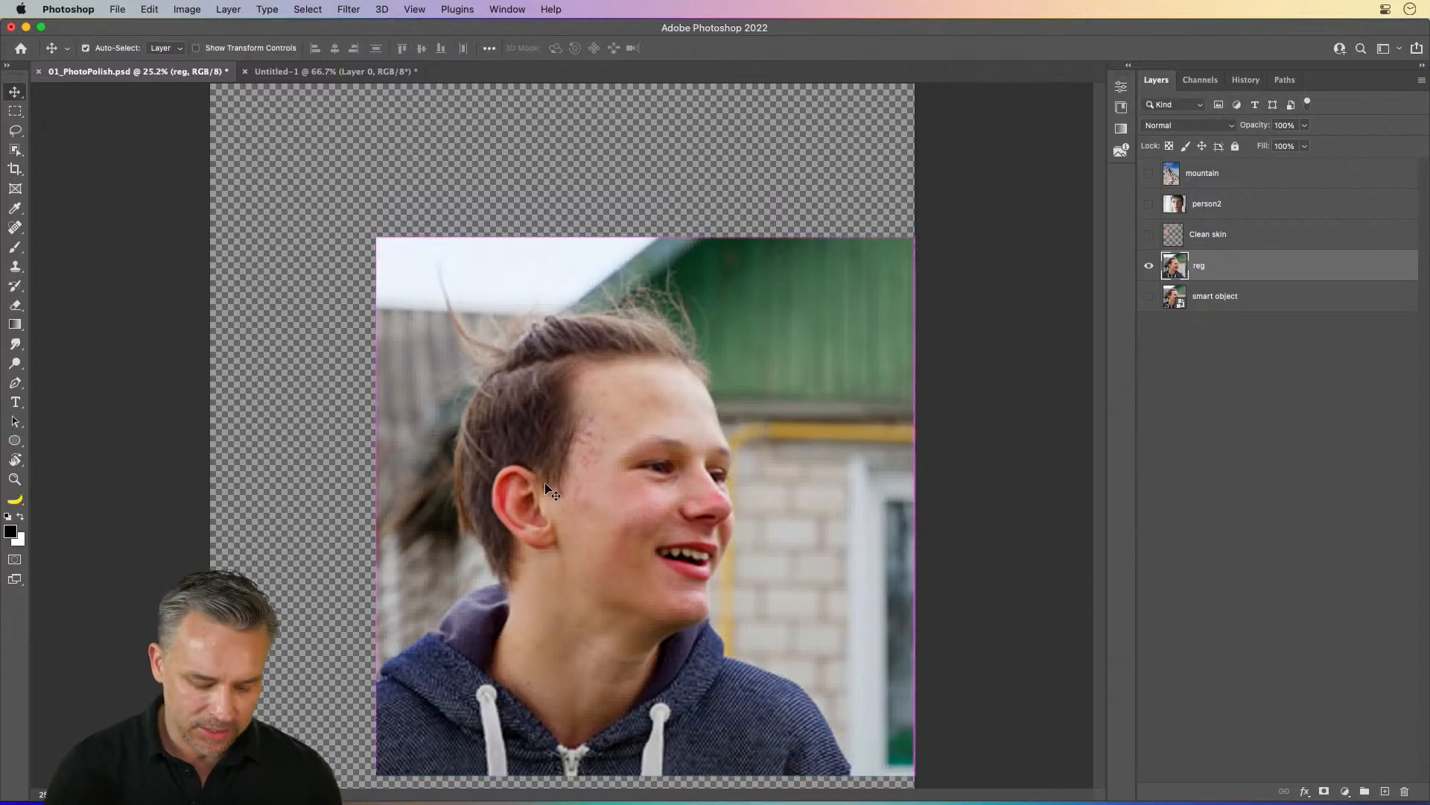
left_click_drag(376, 239, 210, 84)
key("Return")
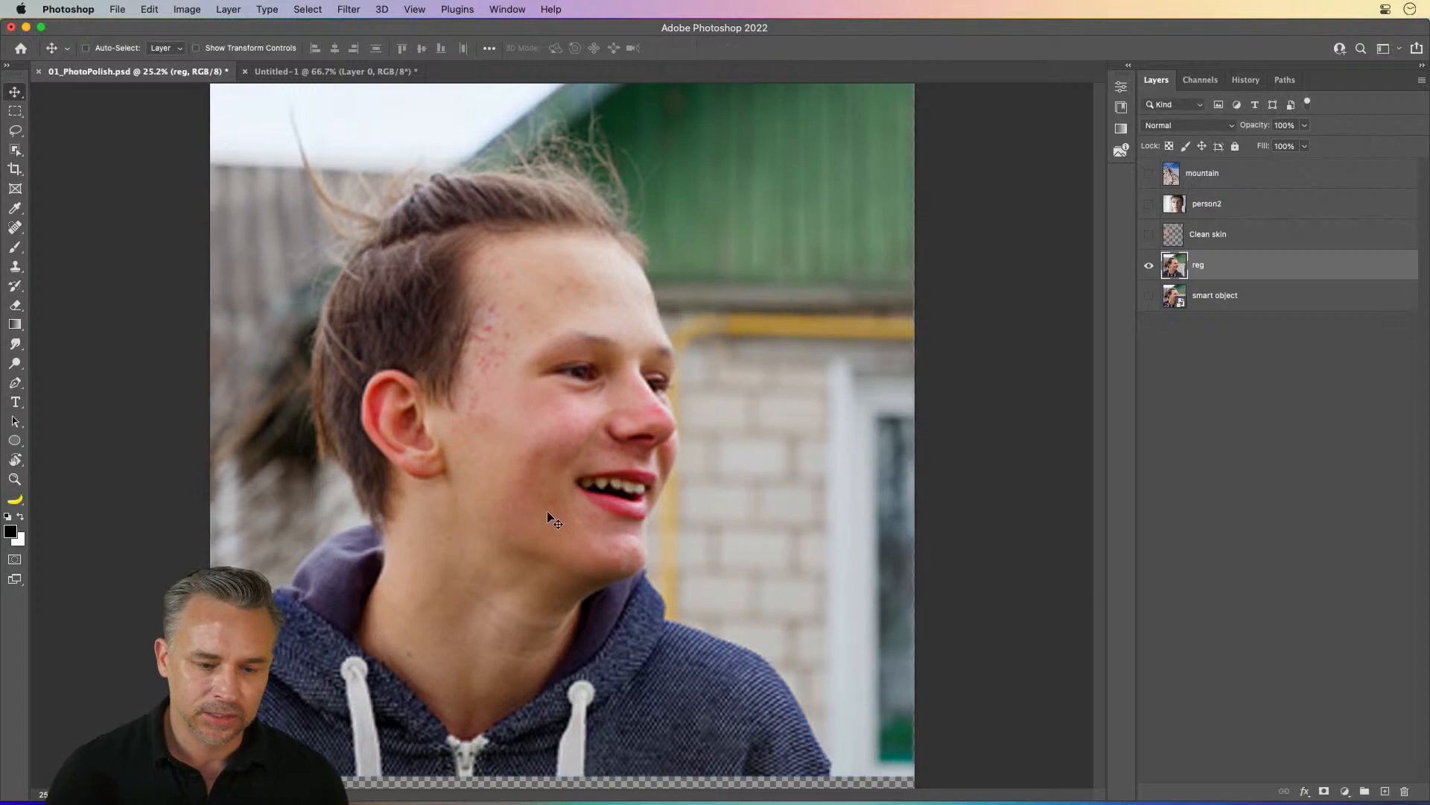
Step: Examine the face in the reg image at 66.7% zoom and shift the image slightly down to the canvas's bottom edge
key("super+plus")
key("super+plus")
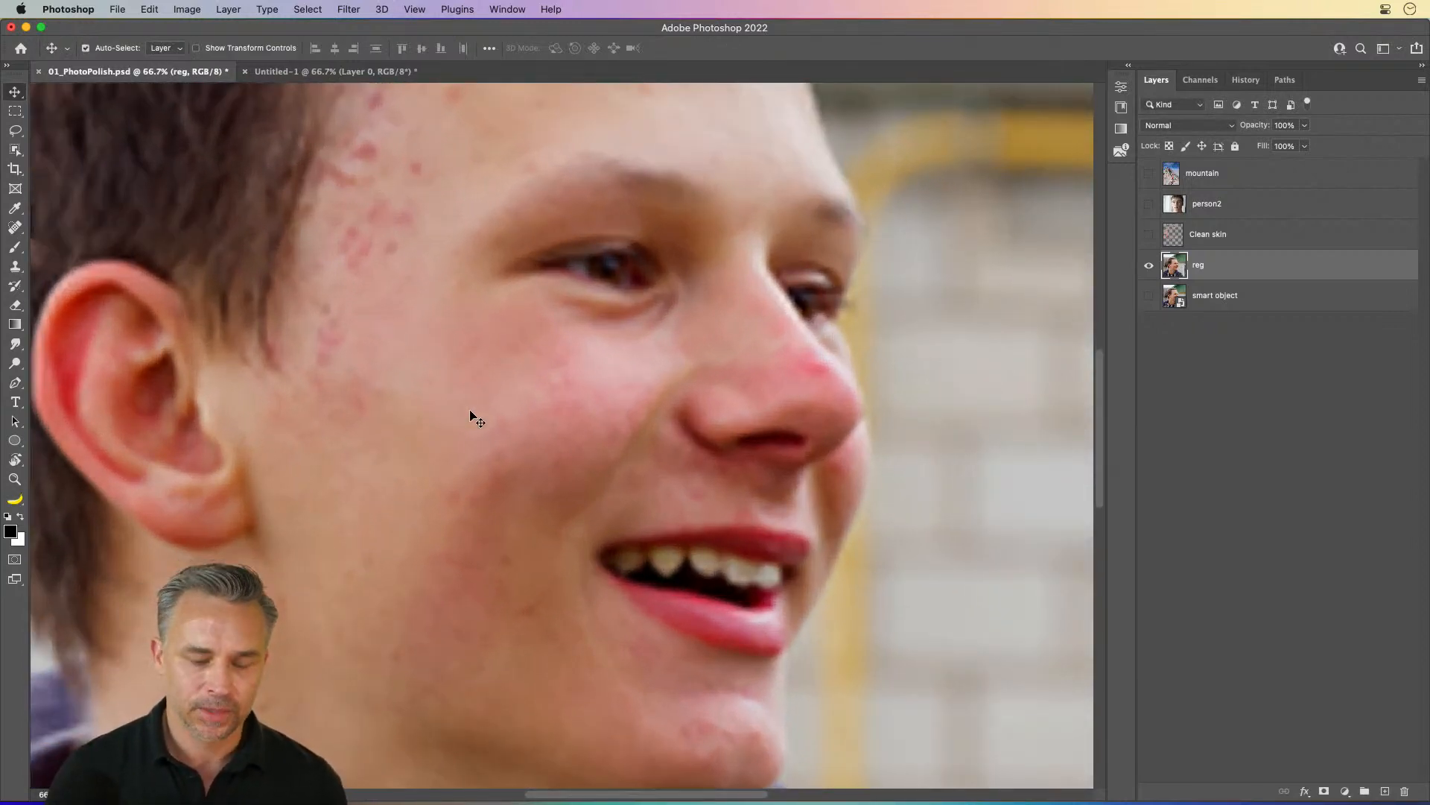
key("super+0")
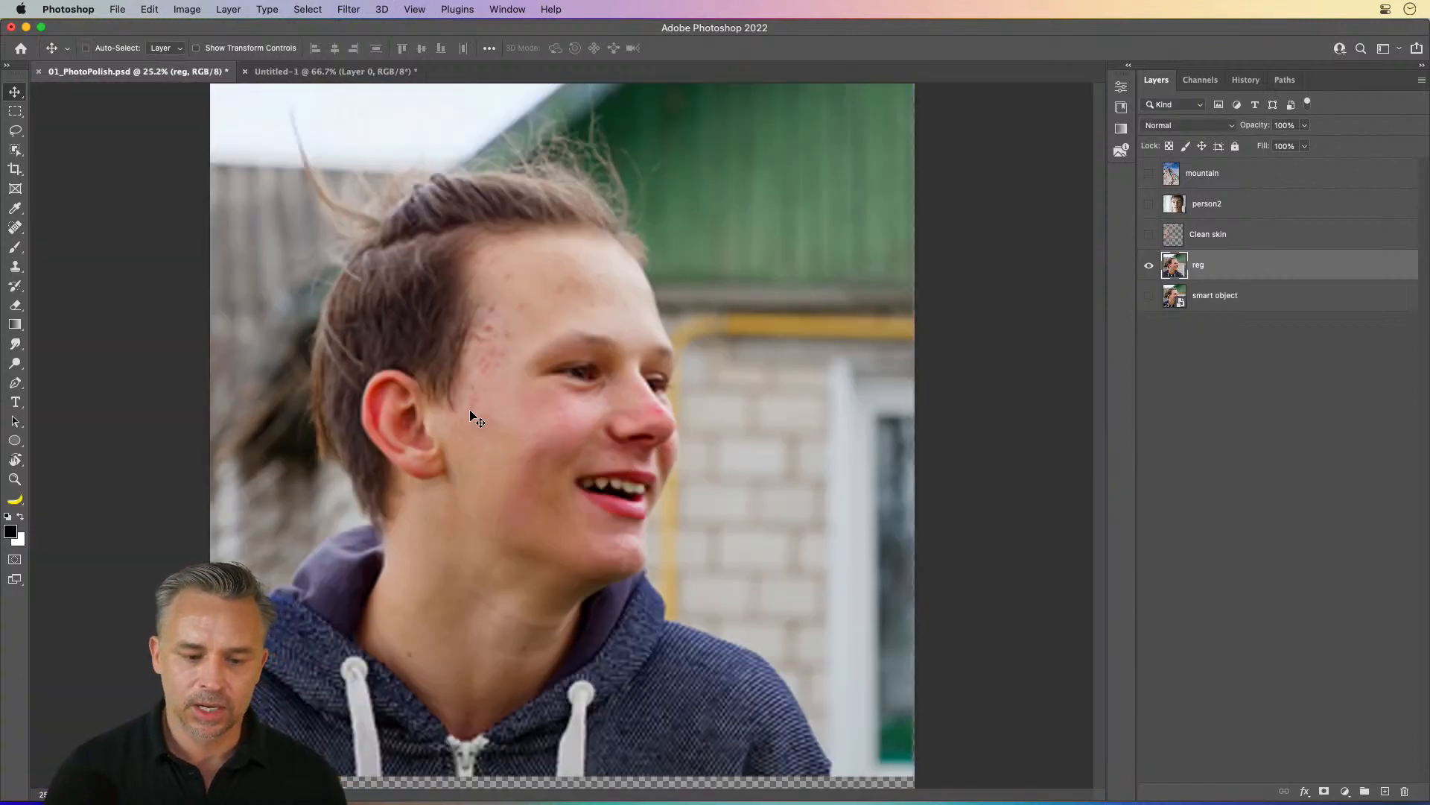
left_click_drag(465, 401, 466, 414)
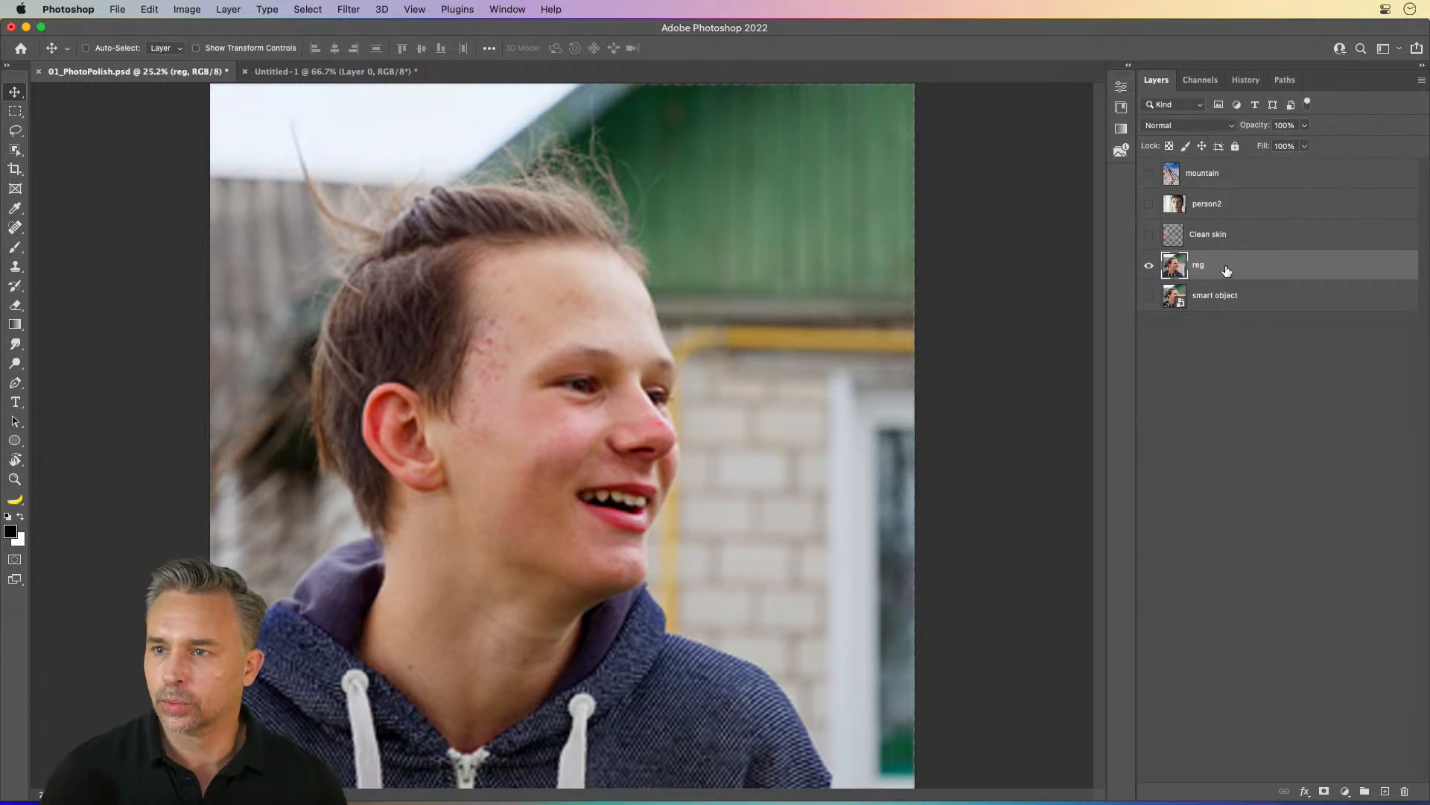
Step: Place the reg layer below the smart object layer, then show and select only the smart object layer
left_click_drag(1226, 270, 1226, 310)
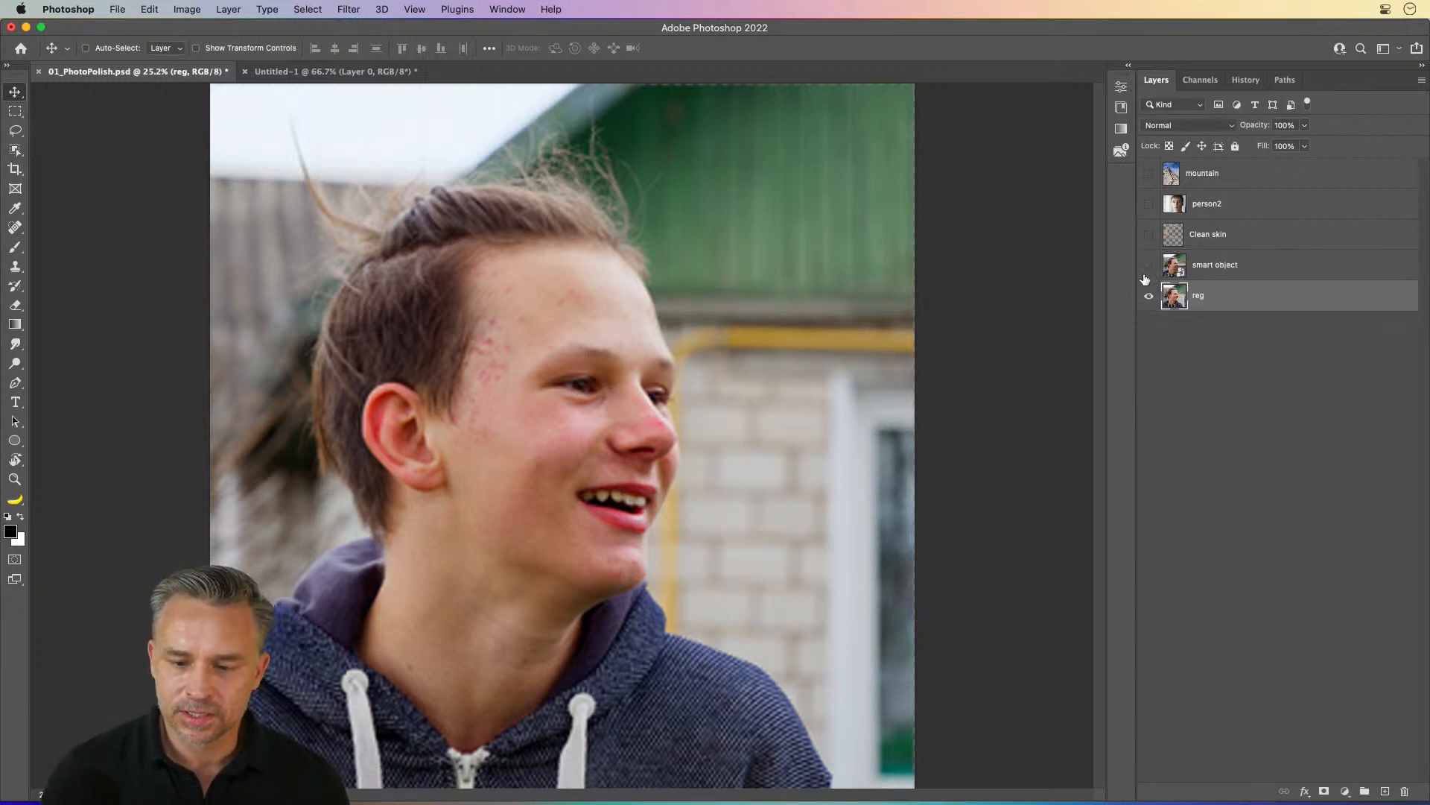
left_click(1149, 265, "alt")
left_click(1207, 270)
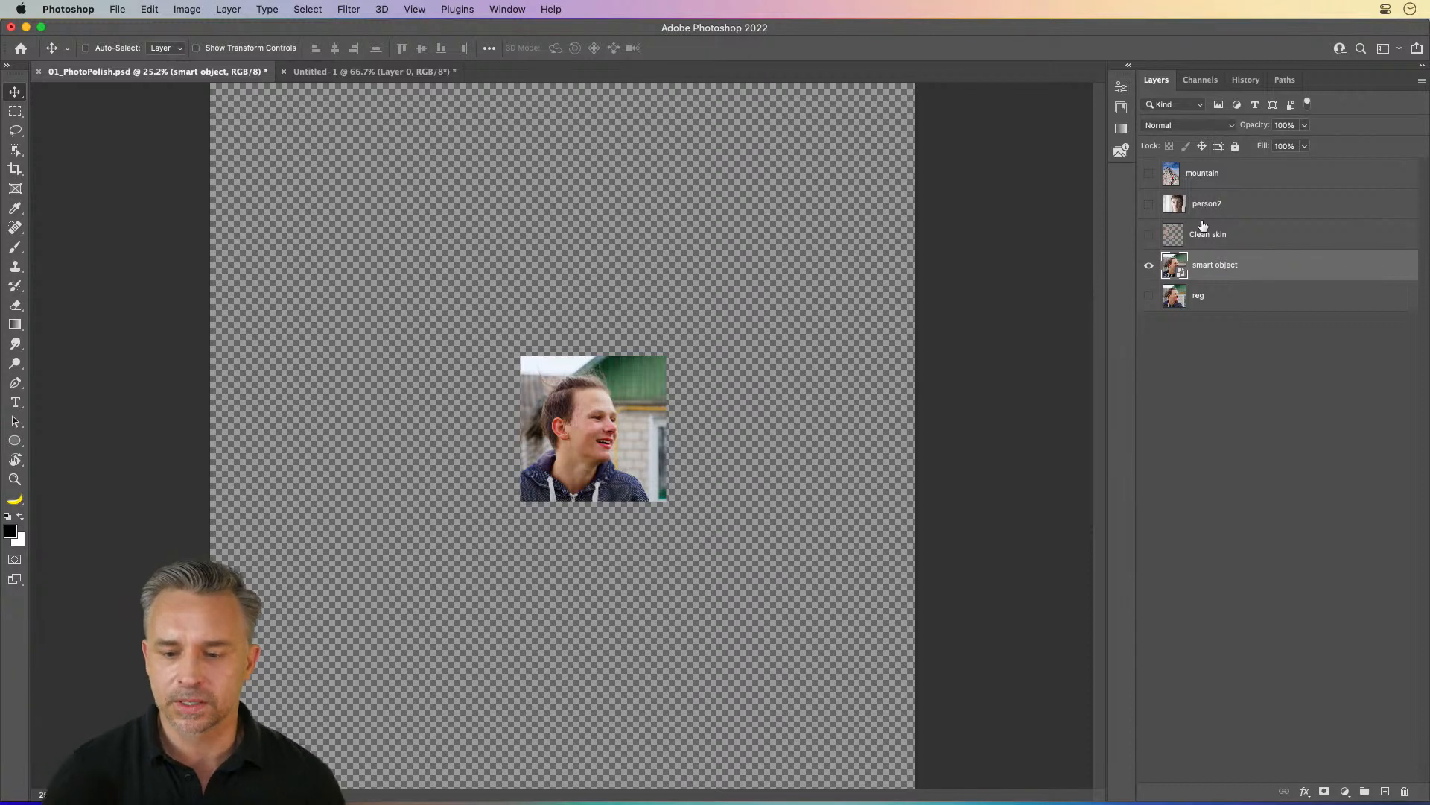
Step: Open the smart object's embedded source image to inspect it at full size, and close it again
double_click(1172, 268)
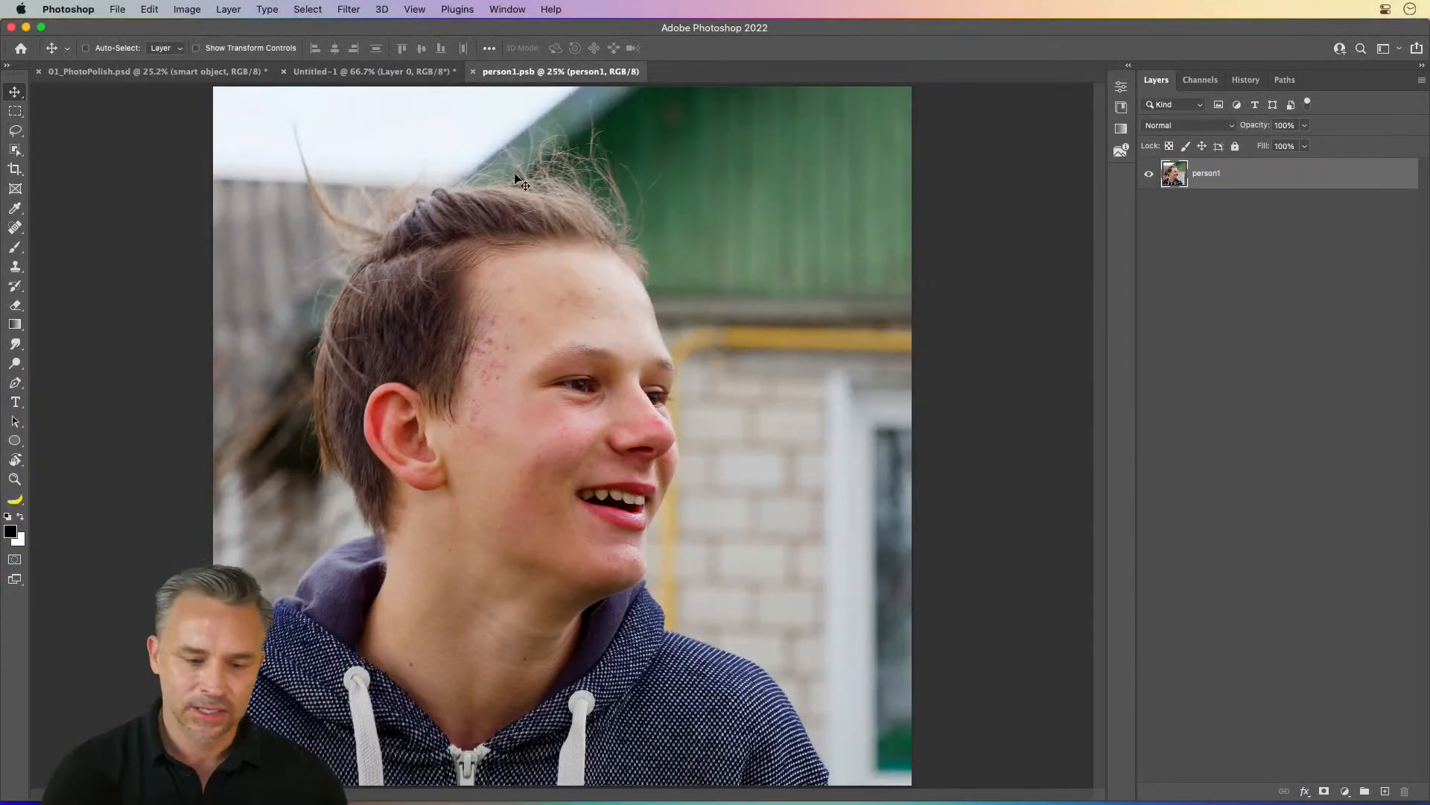
key("super")
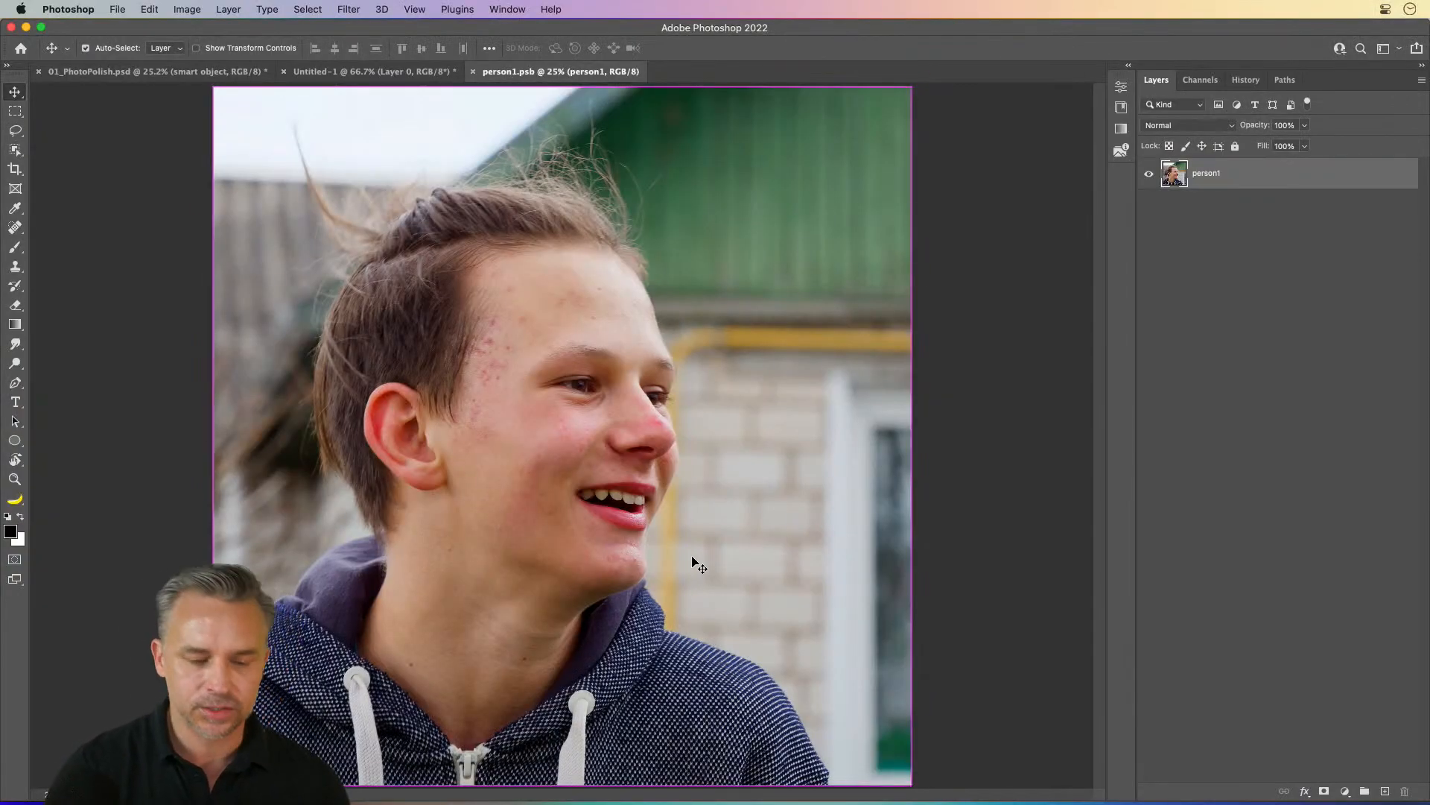
key("super+w")
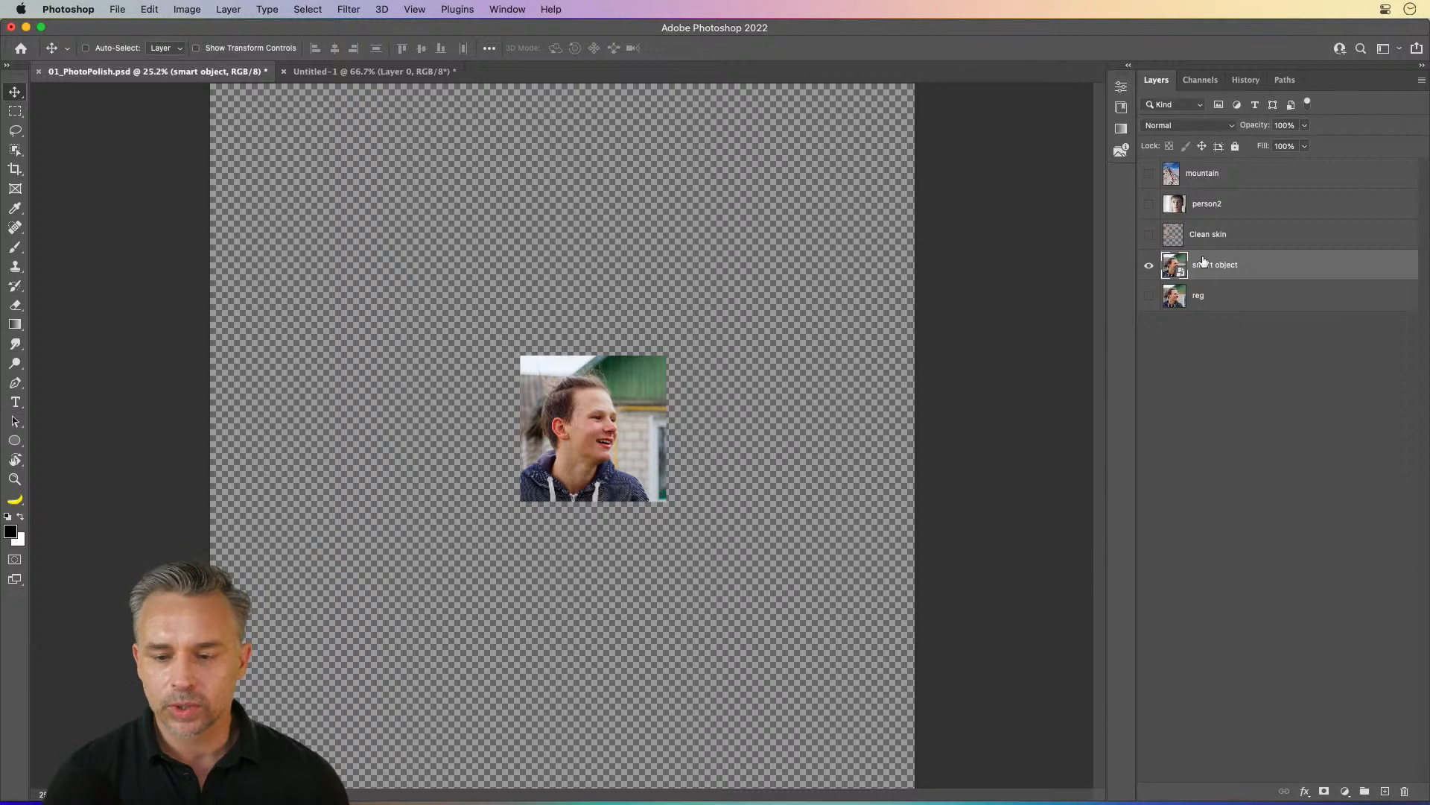
Step: Enlarge the smart object layer's image and reposition it until it covers the whole canvas
key("super+t")
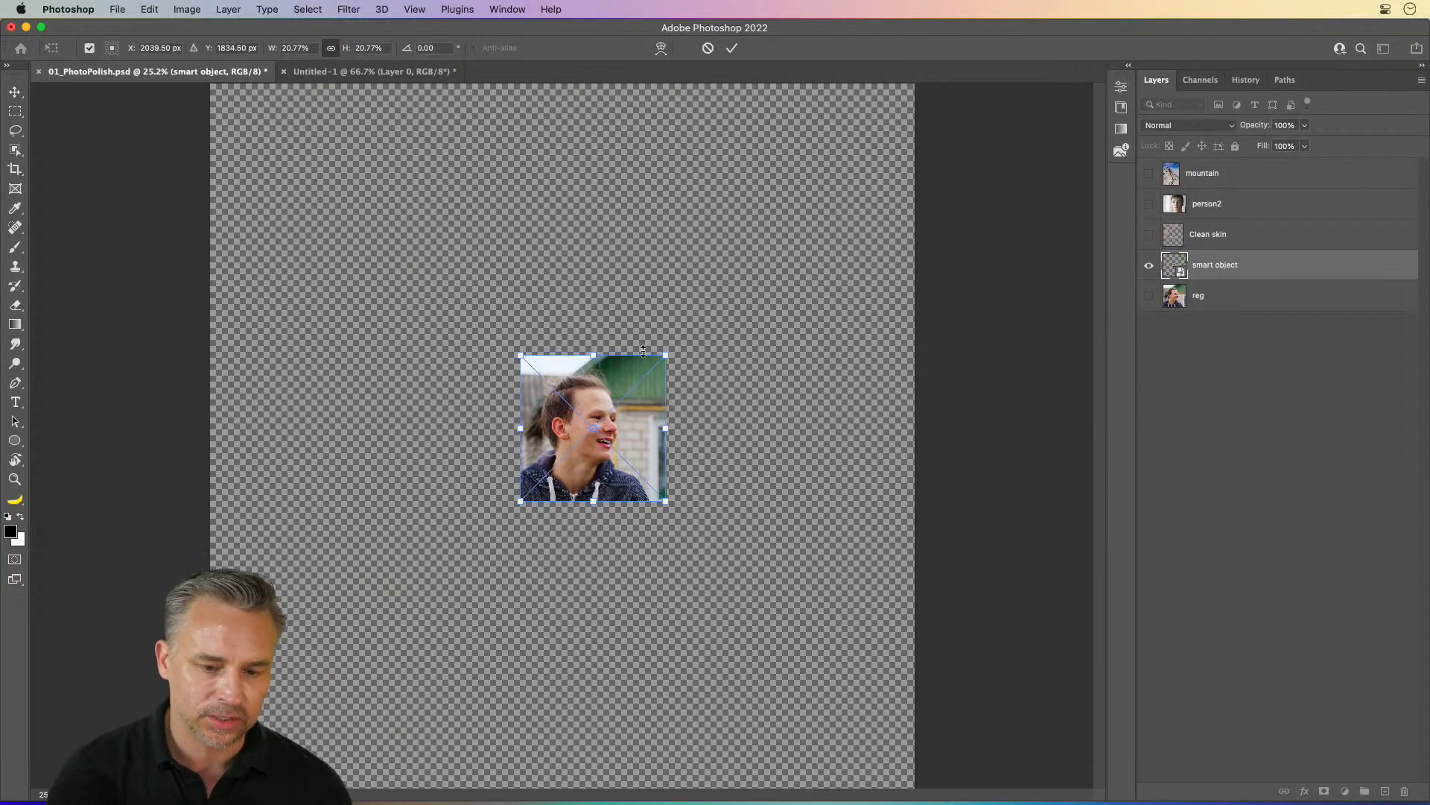
left_click_drag(670, 354, 1095, 3)
key("Return")
key("super+t")
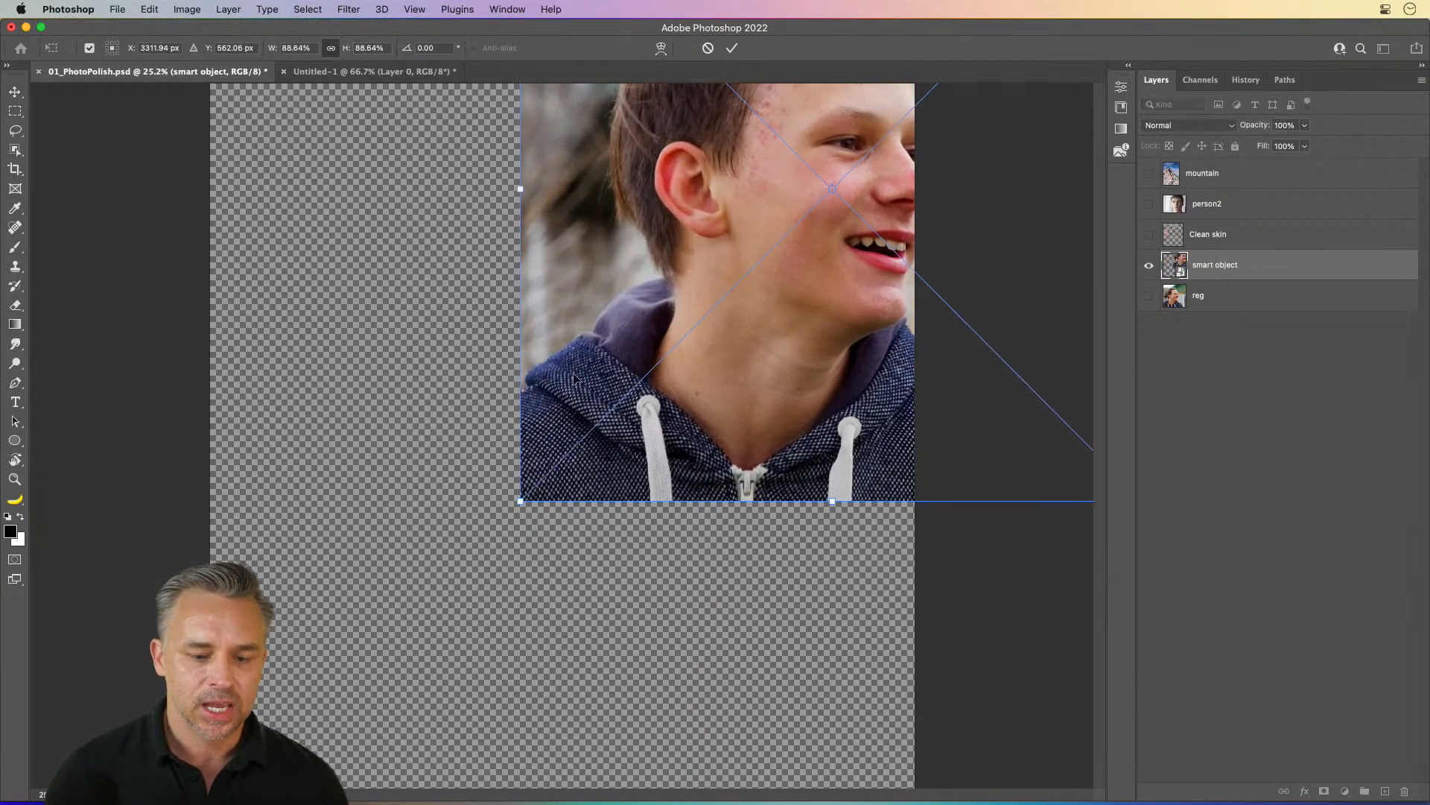
left_click_drag(573, 378, 363, 697)
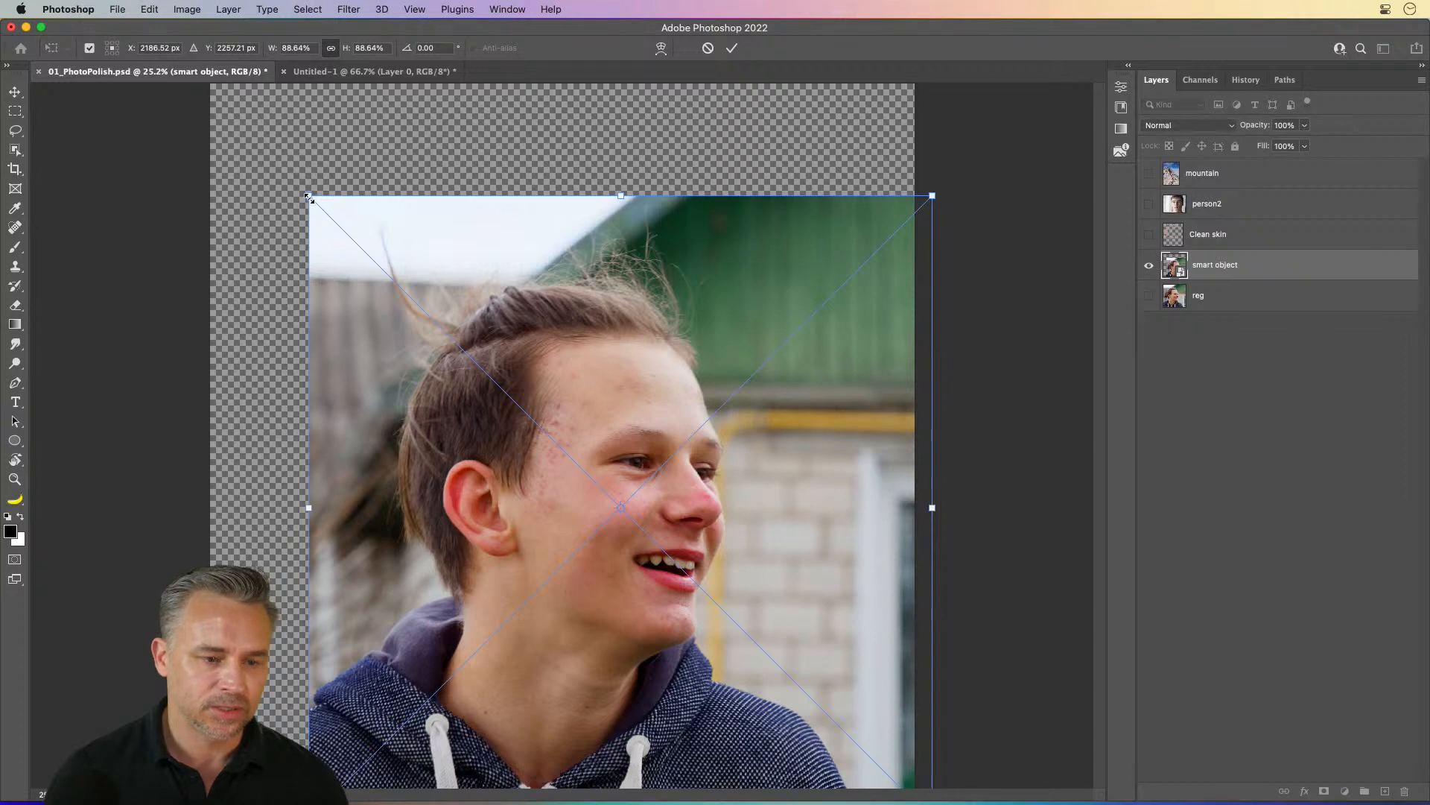
left_click_drag(308, 197, 200, 86)
key("Return")
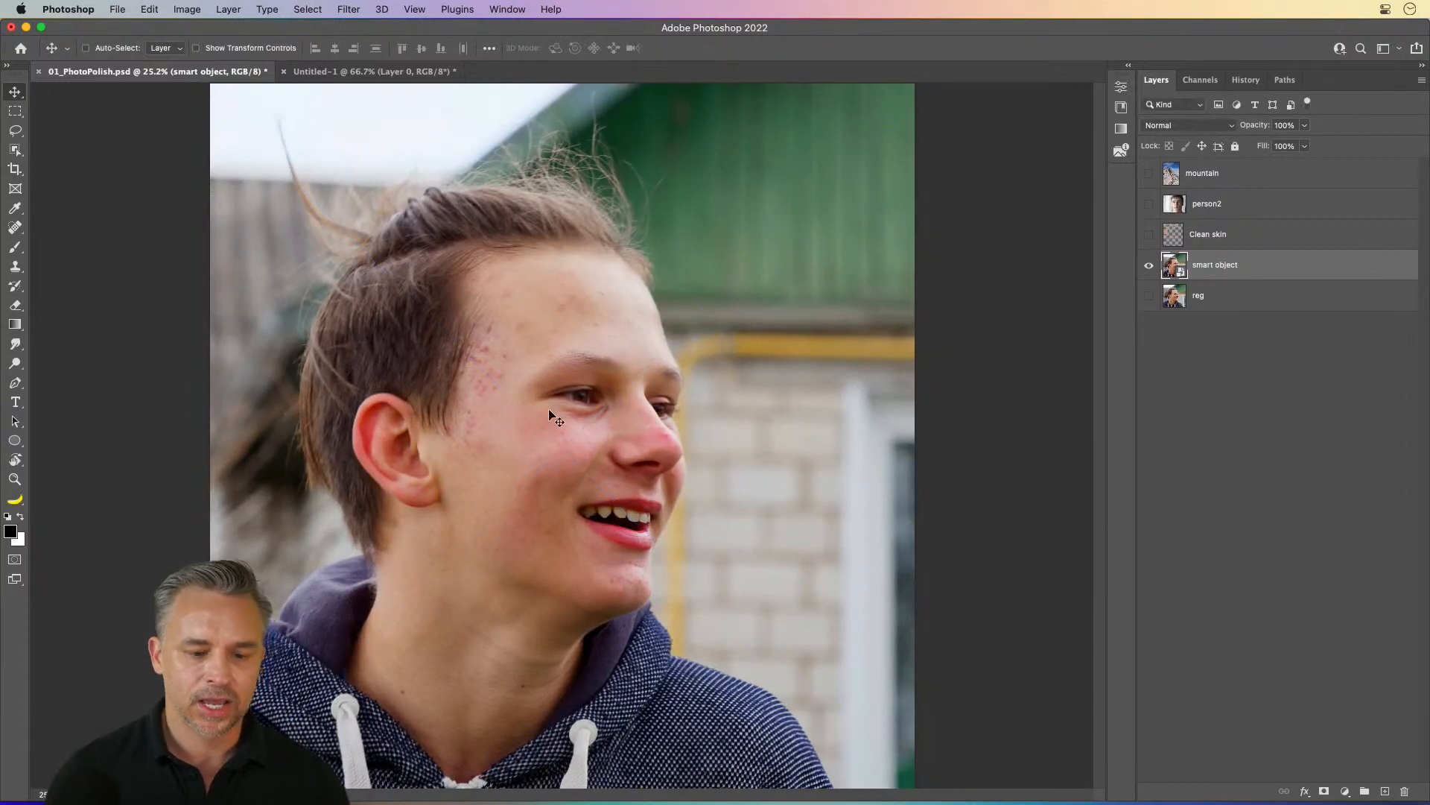
Step: Compare the enlarged smart object with the reg layer by toggling visibility, ending with only reg shown and selected
left_click(1149, 266)
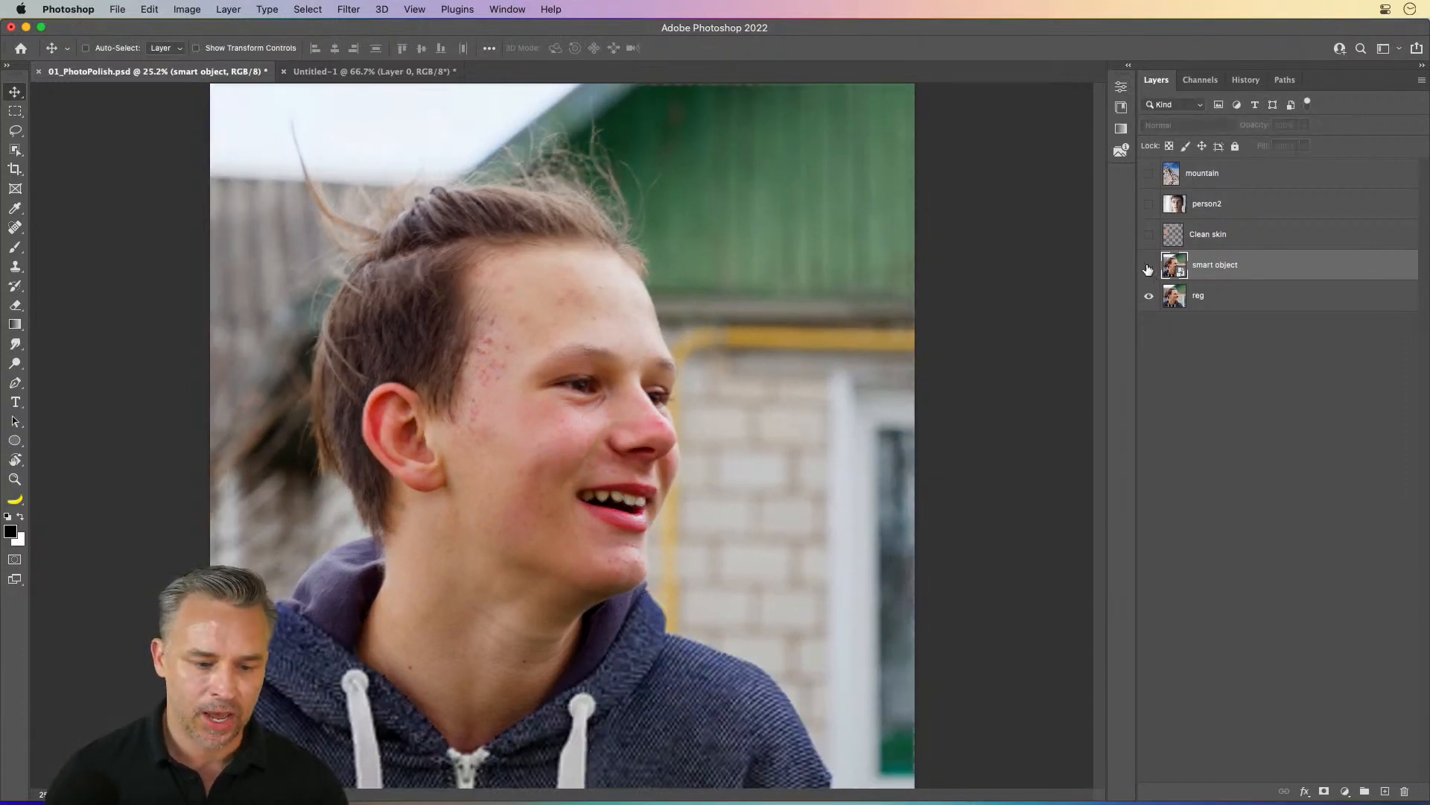
left_click(1148, 268)
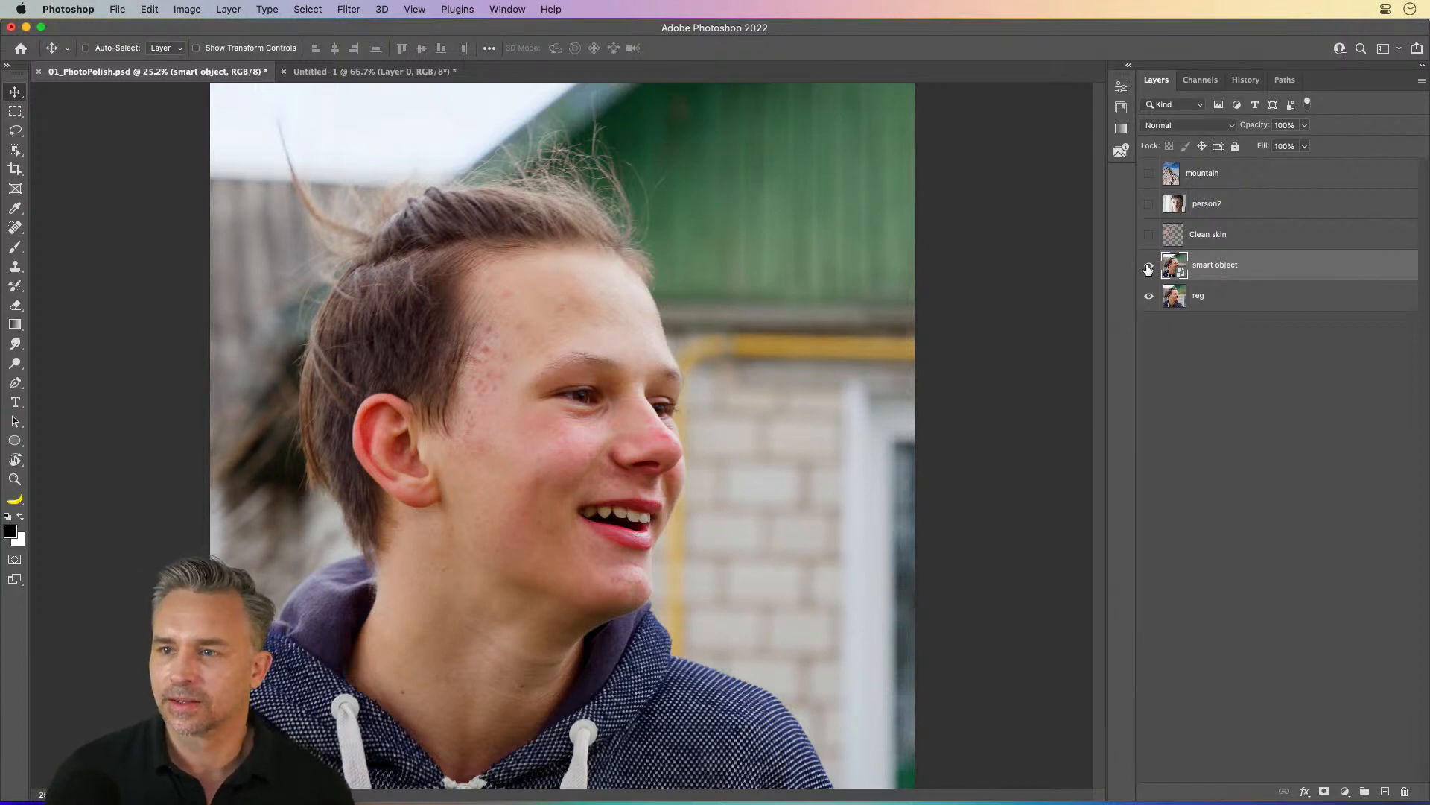
right_click(1148, 268)
left_click(1381, 277)
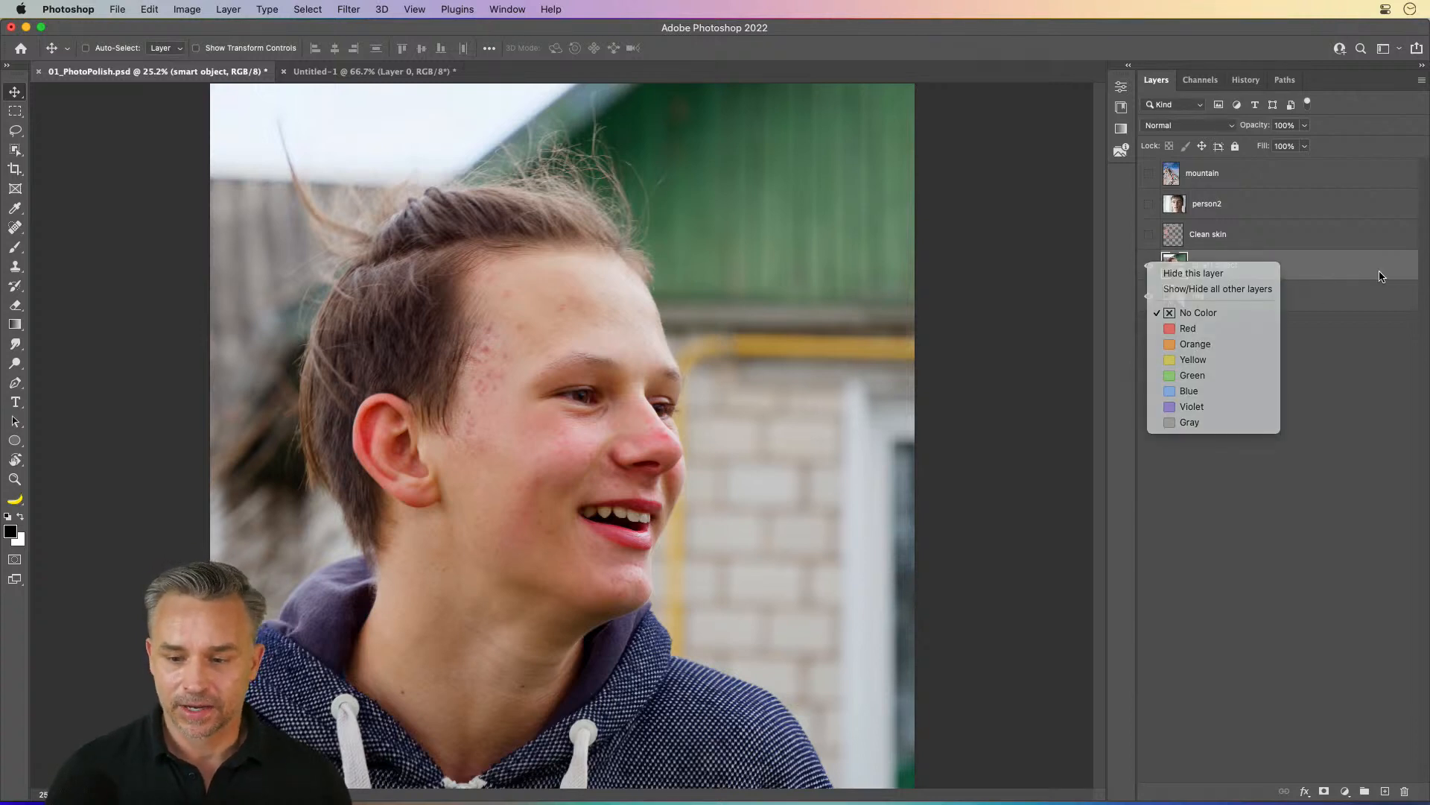
left_click(1264, 301)
left_click(1149, 267)
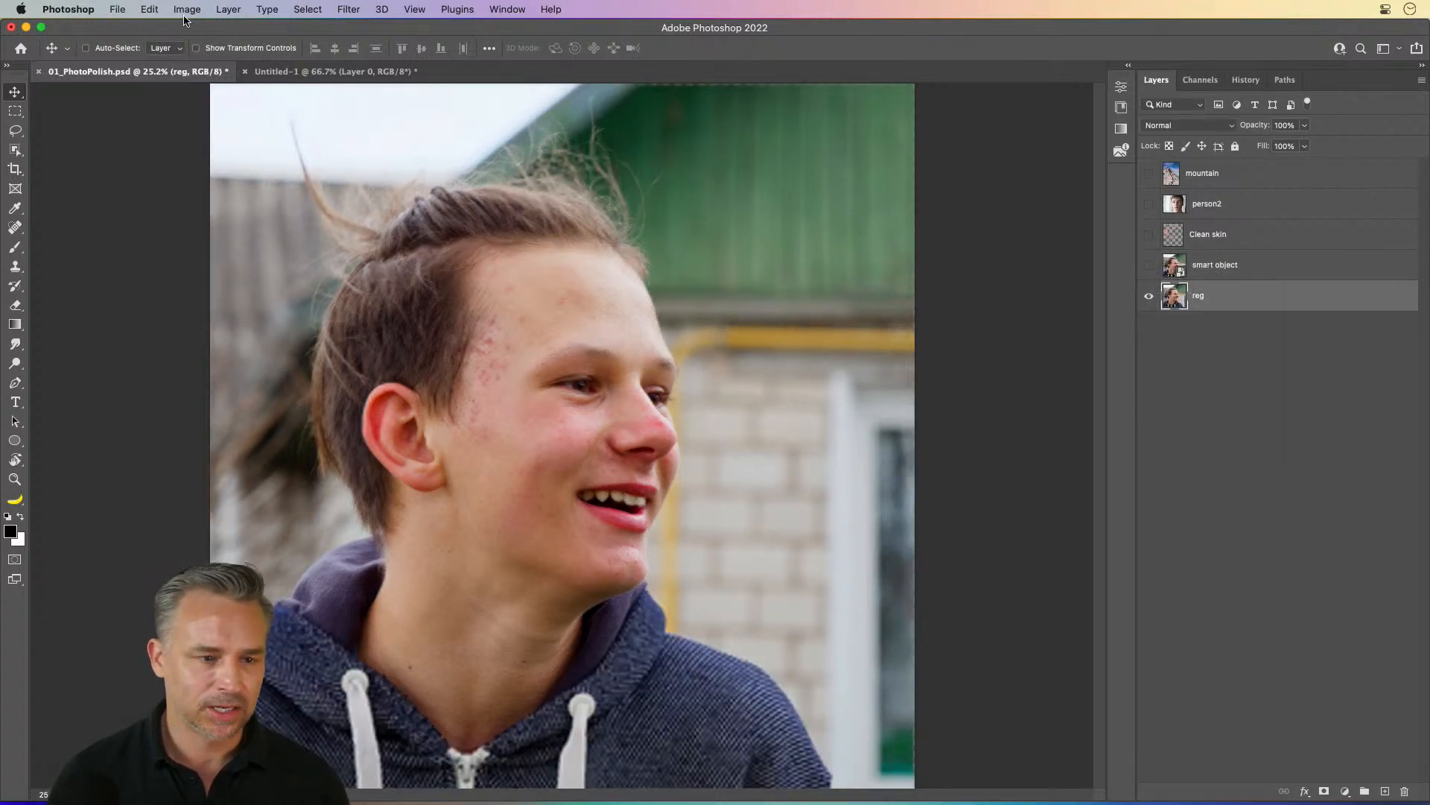
Step: Look through the filters available for the reg layer, including the Pixelate group, without applying any
left_click(344, 7)
mouse_move(444, 293)
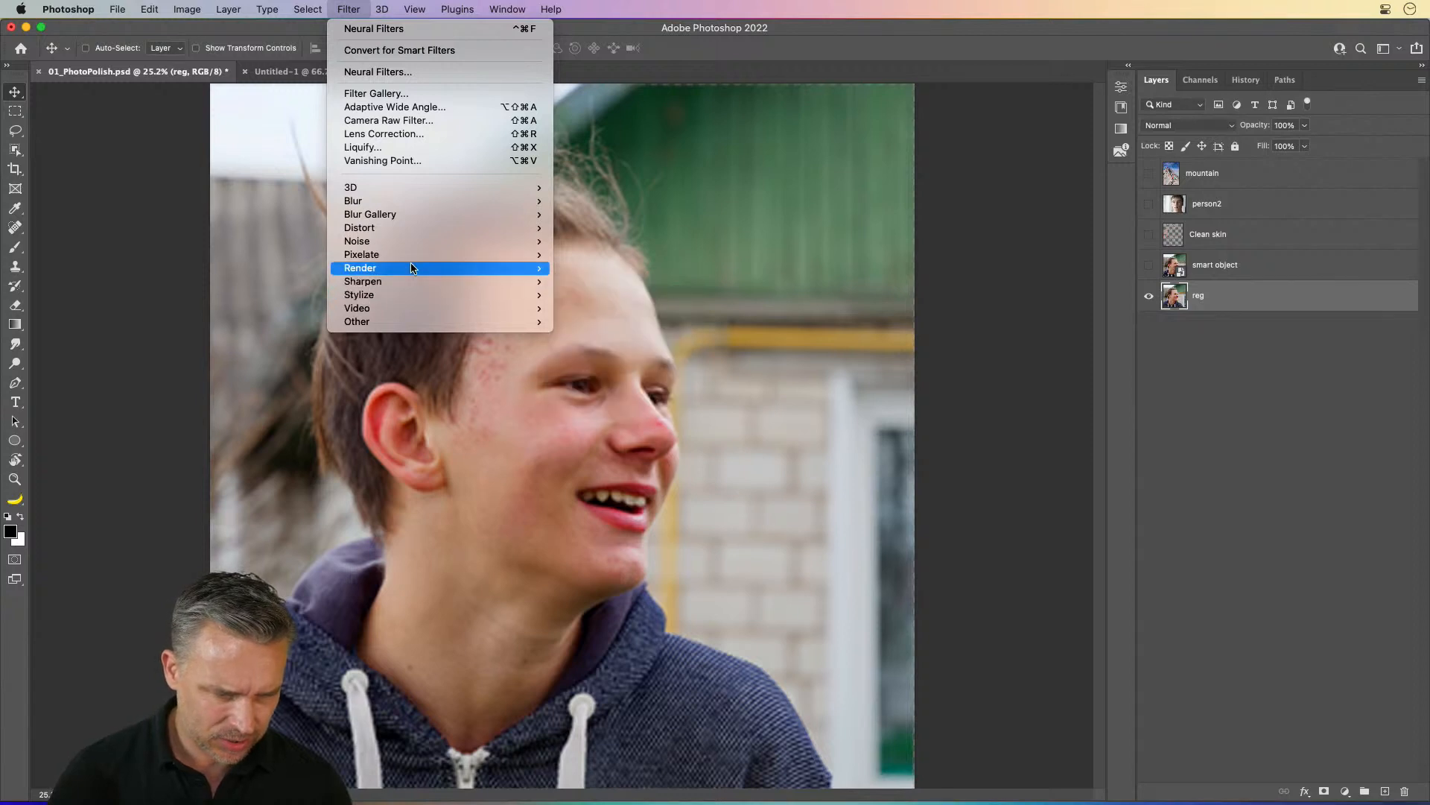
mouse_move(412, 268)
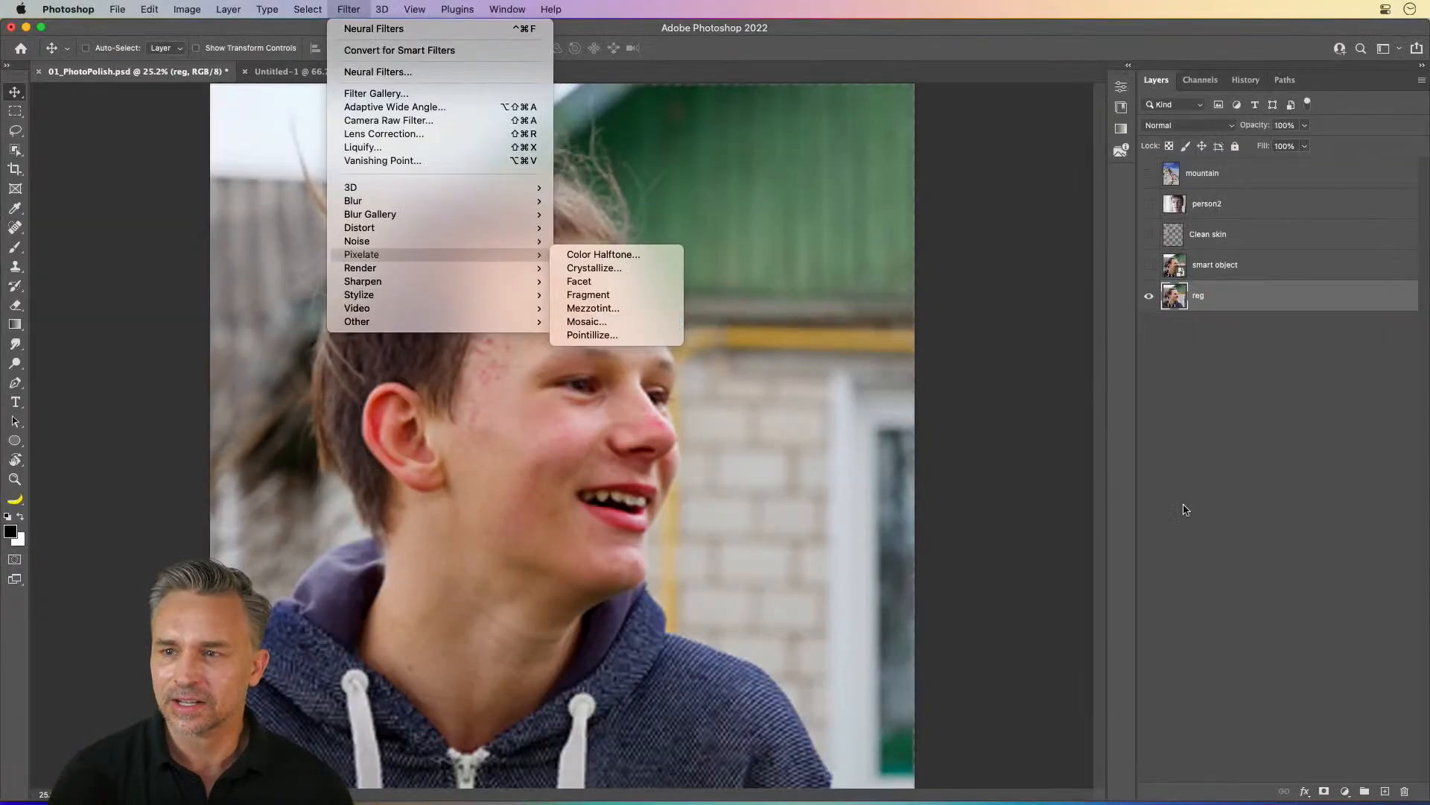
left_click(1171, 485)
Step: Show only the smart object layer and rename it "smart object - Protected"
left_click(1149, 266)
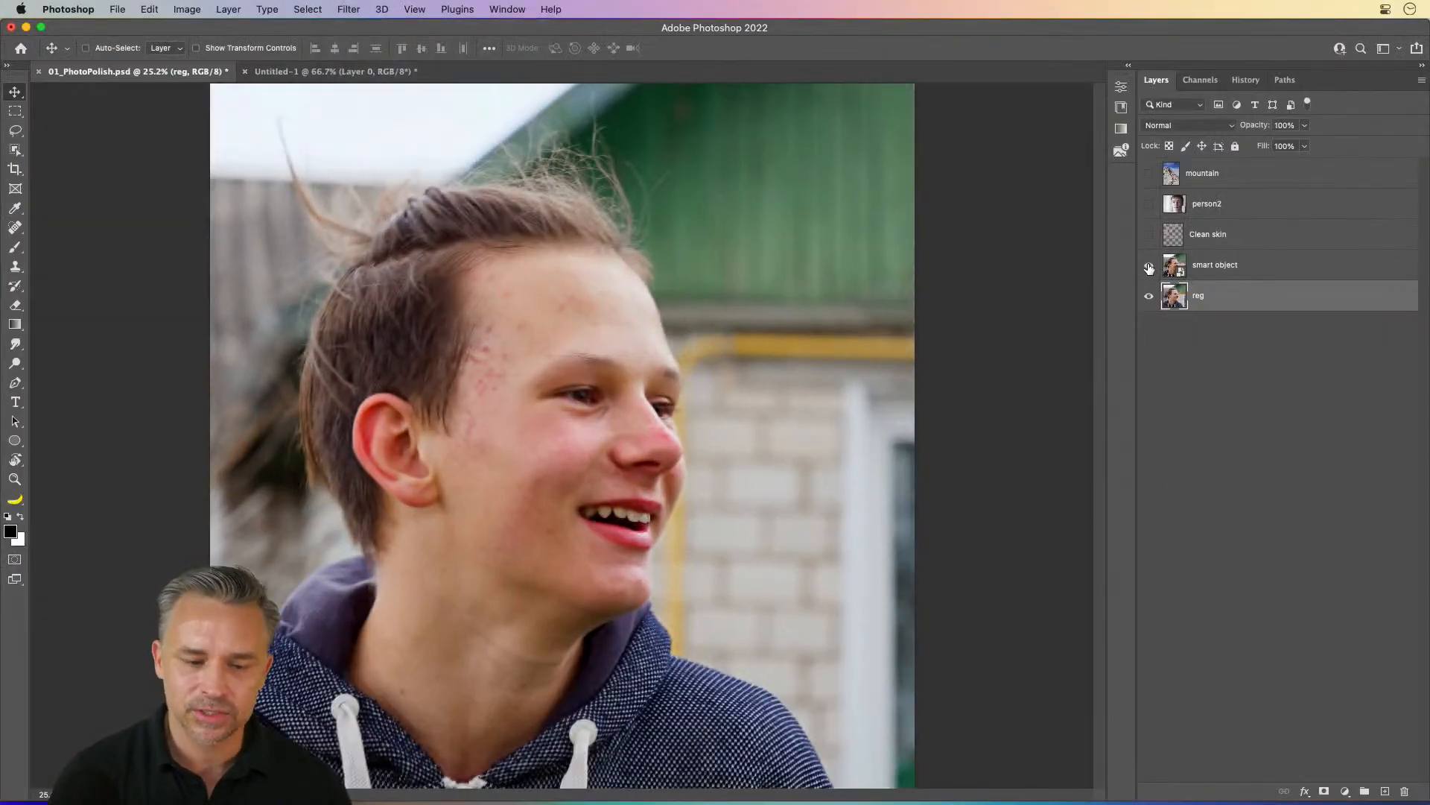
left_click(1238, 273)
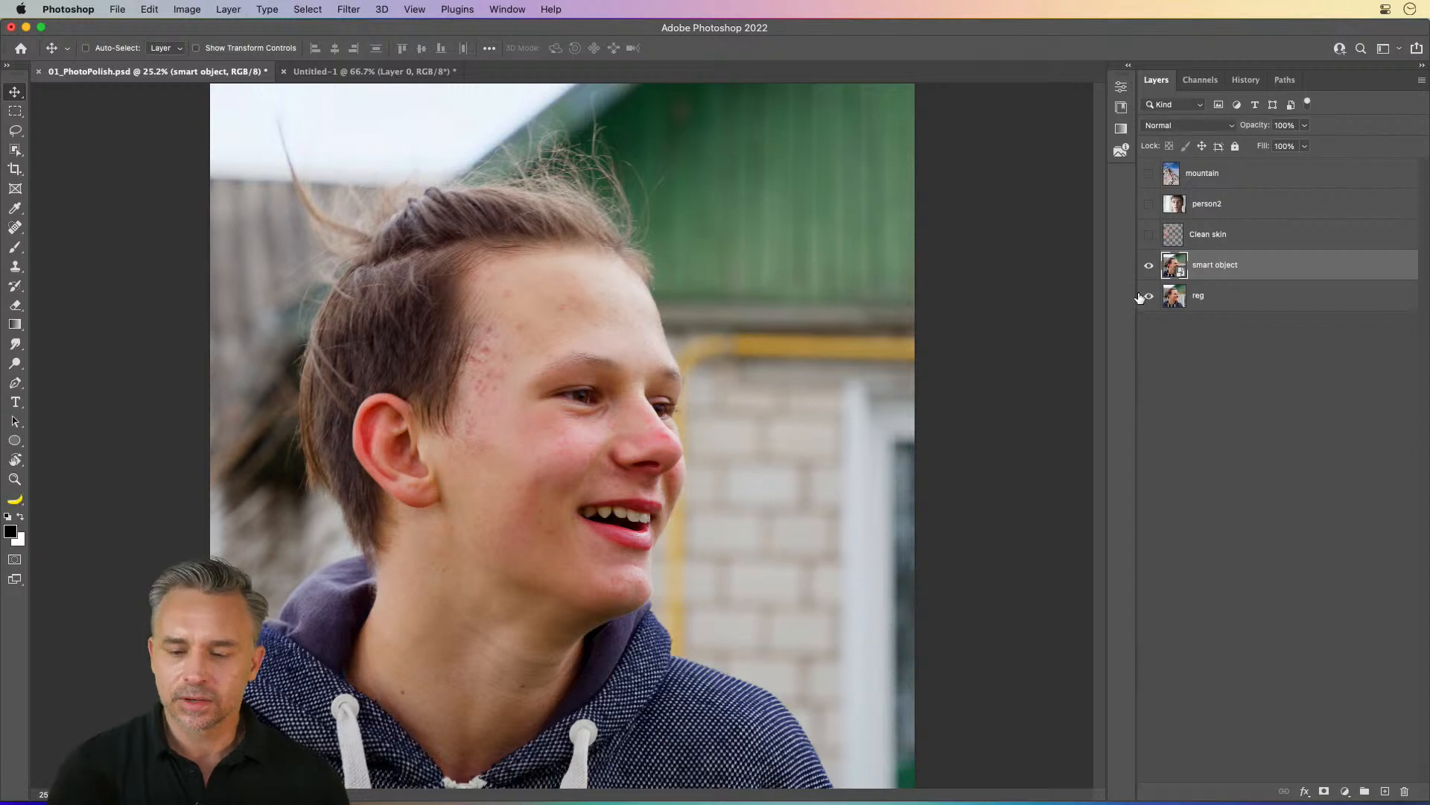
double_click(1221, 266)
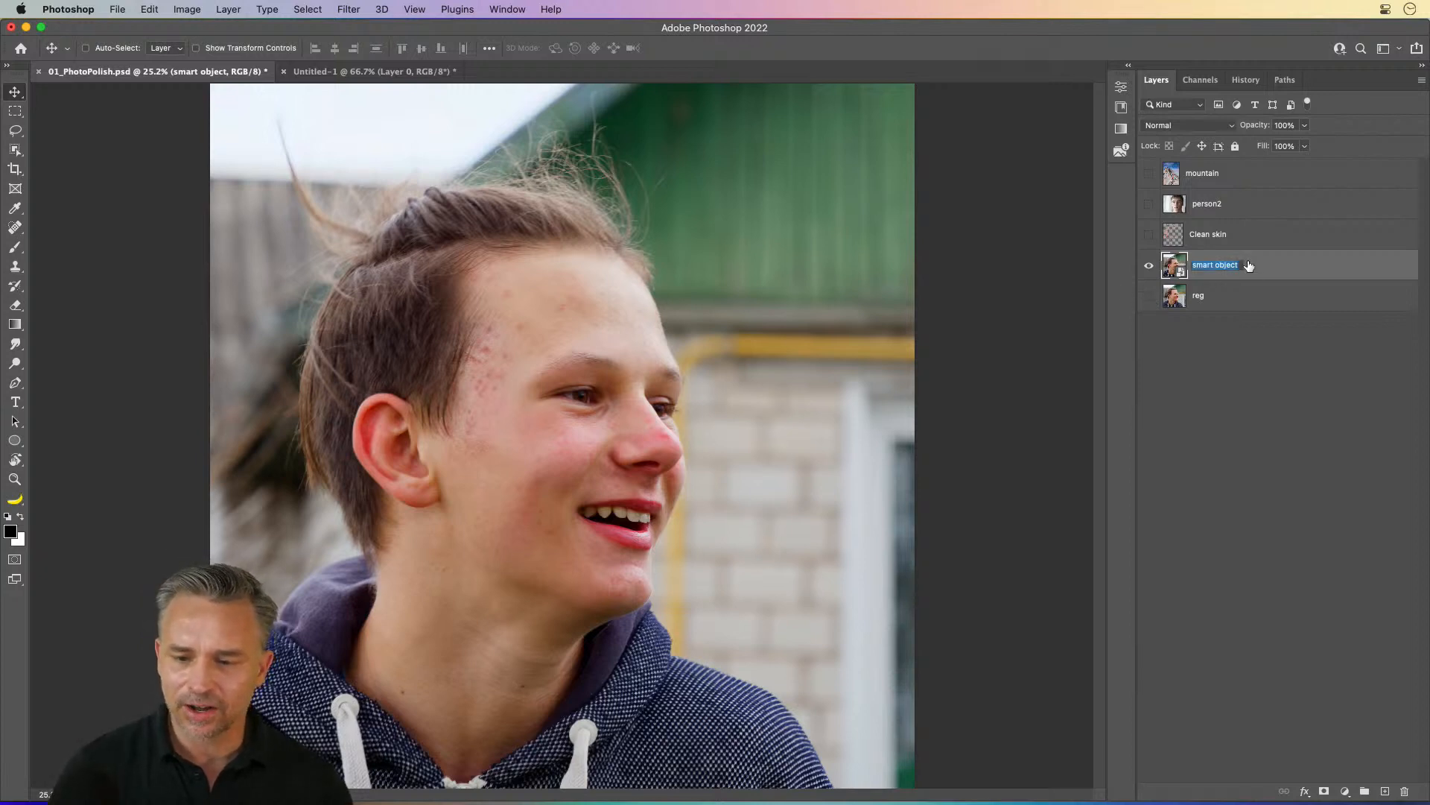
left_click(1239, 264)
type("-")
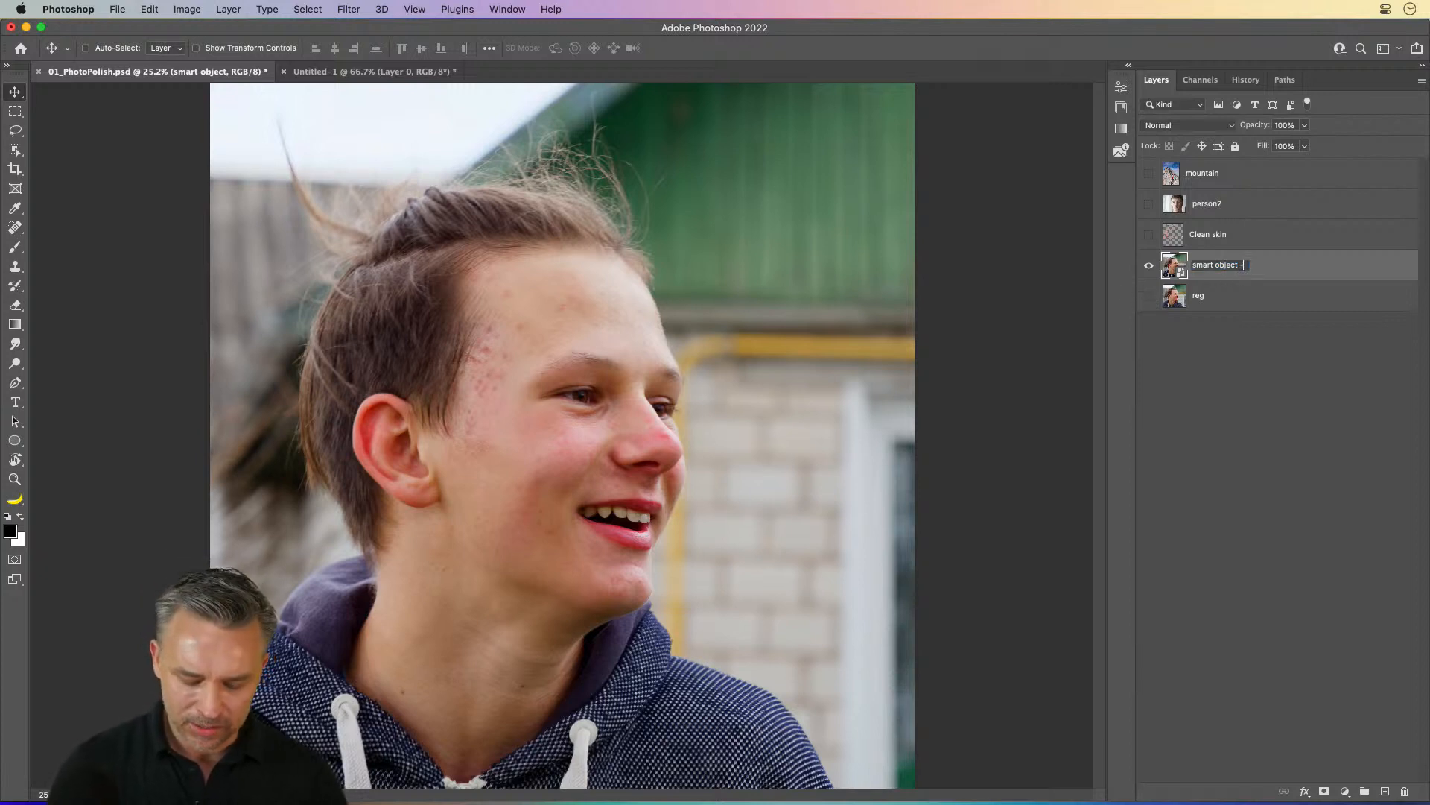
type(" Protected")
key("Return")
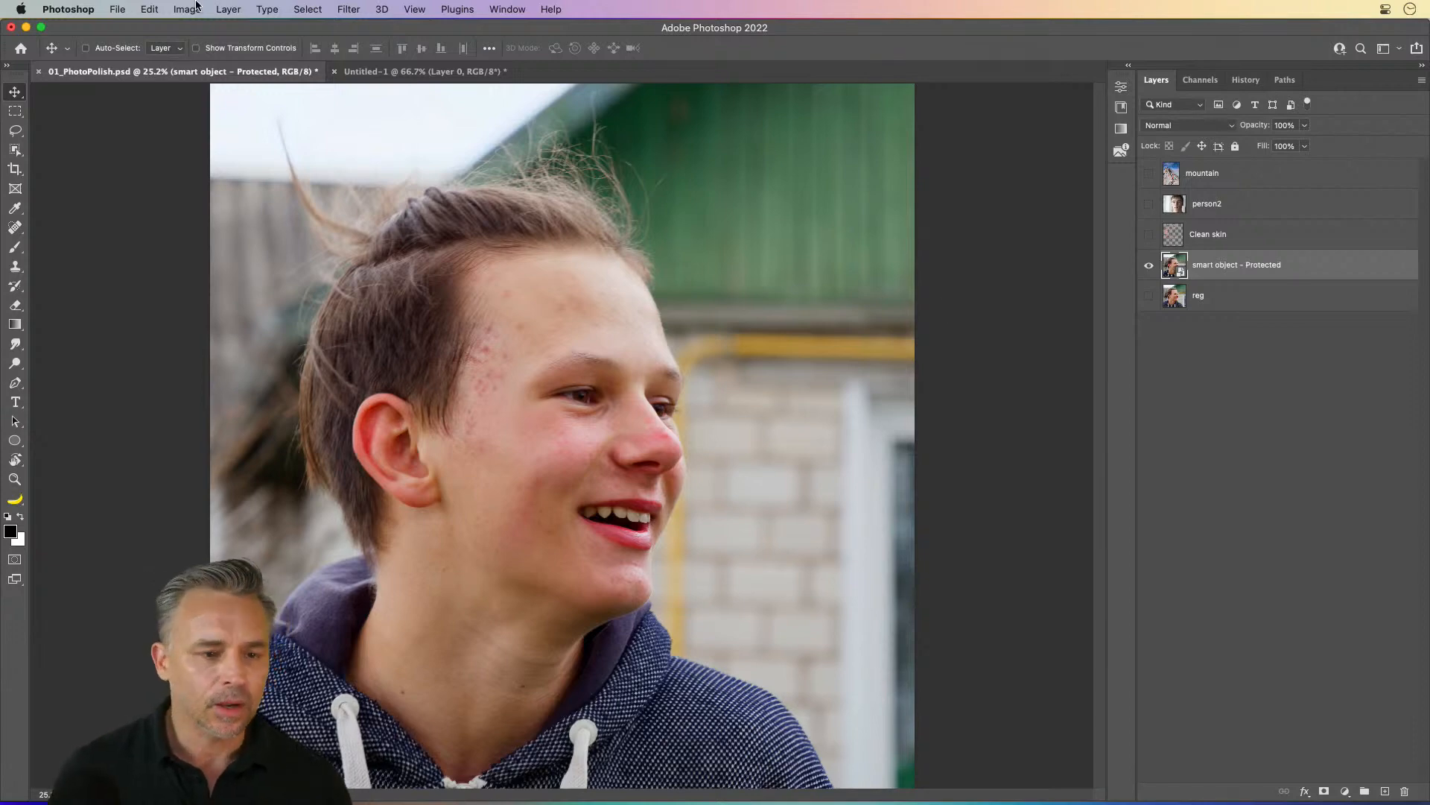
Step: Open the Camera Raw Filter on the smart object - Protected layer and apply the automatic adjustments
left_click(362, 6)
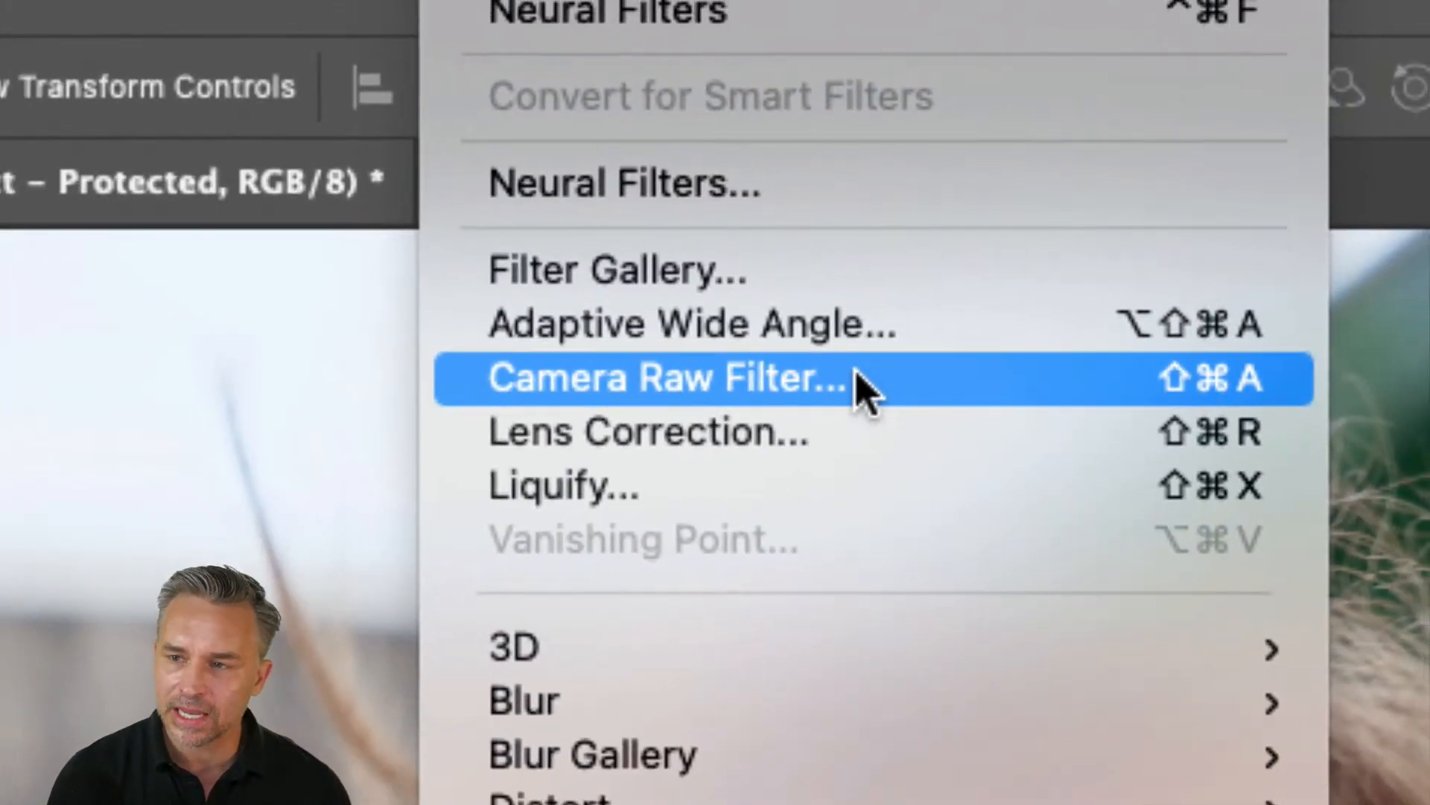
left_click(857, 376)
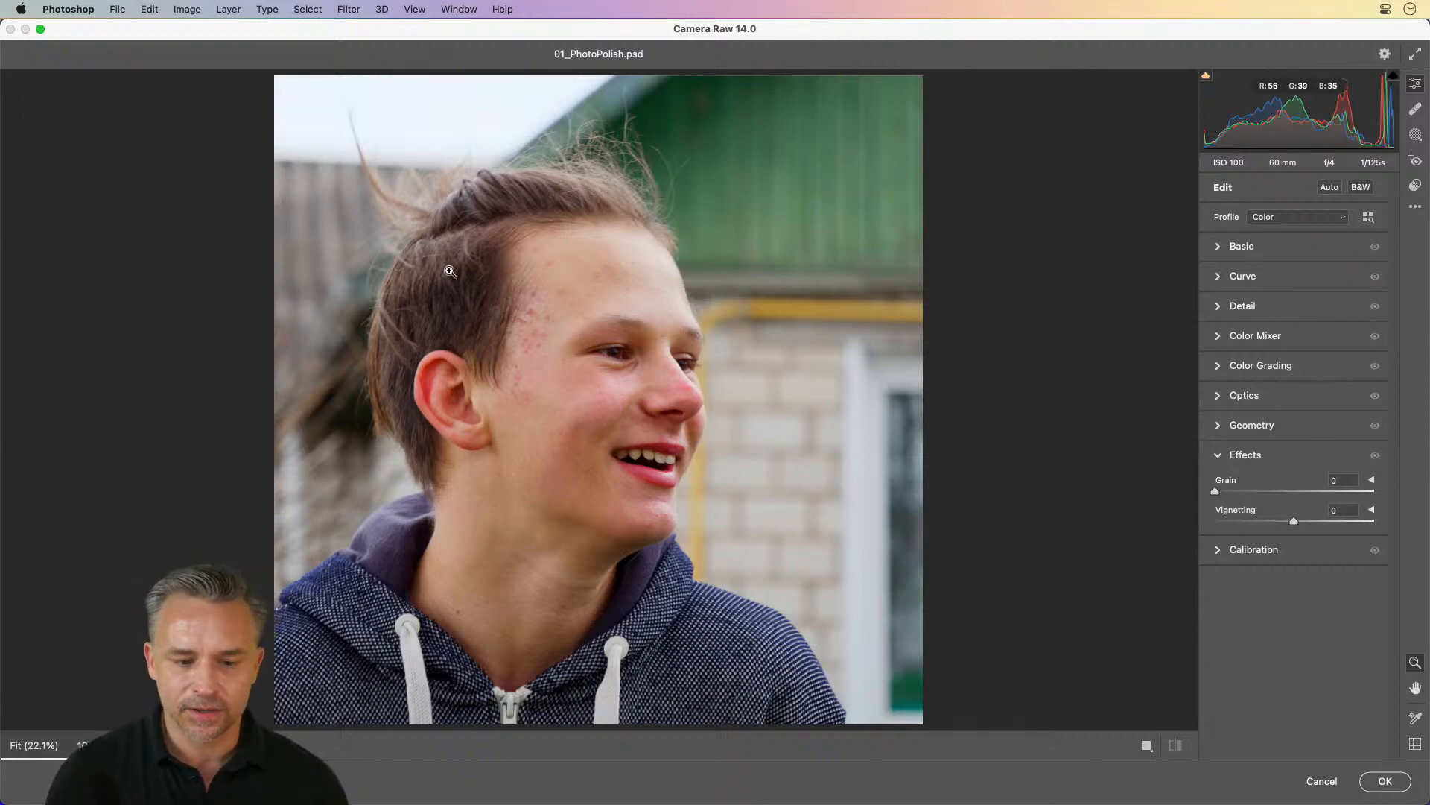
left_click_drag(449, 271, 795, 358)
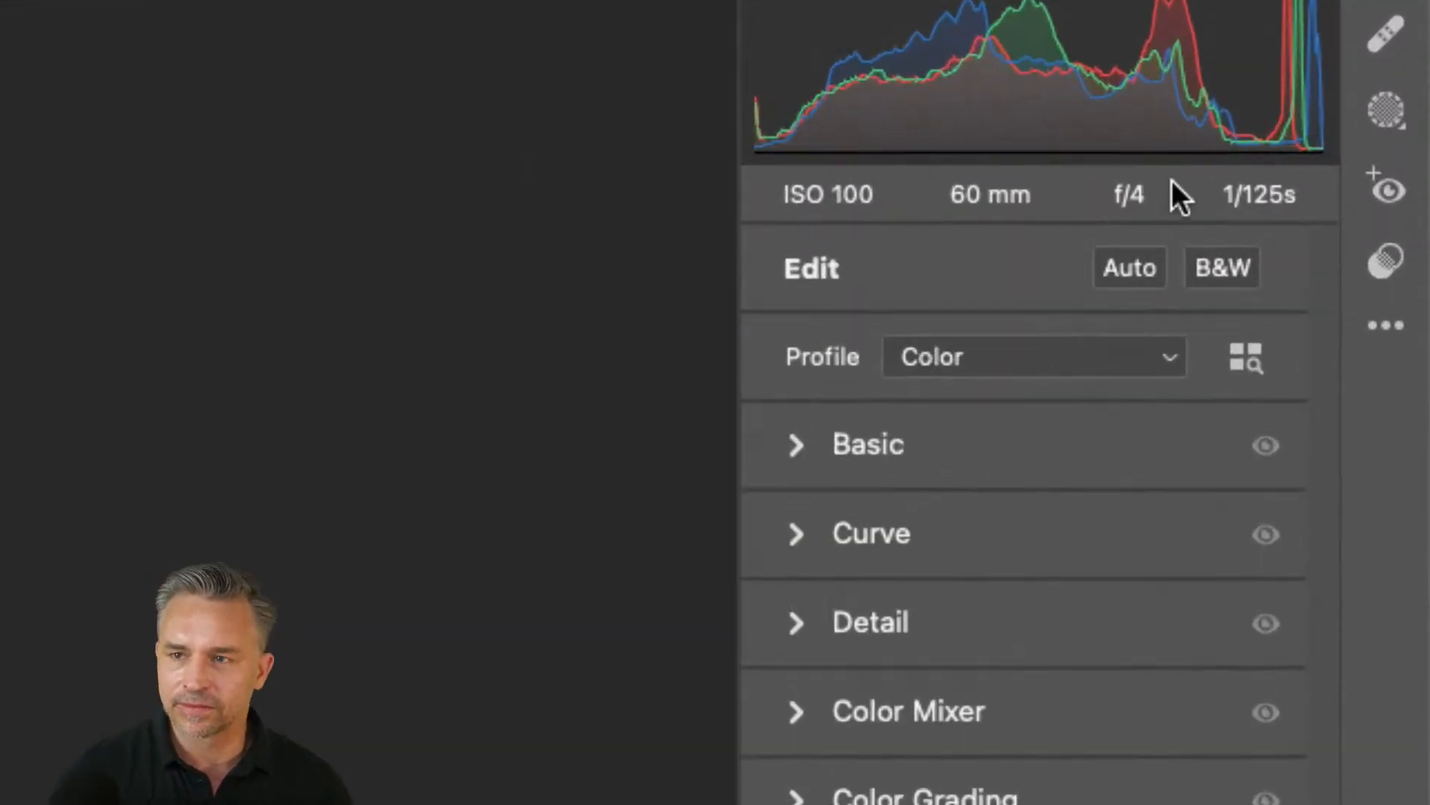
left_click(1130, 270)
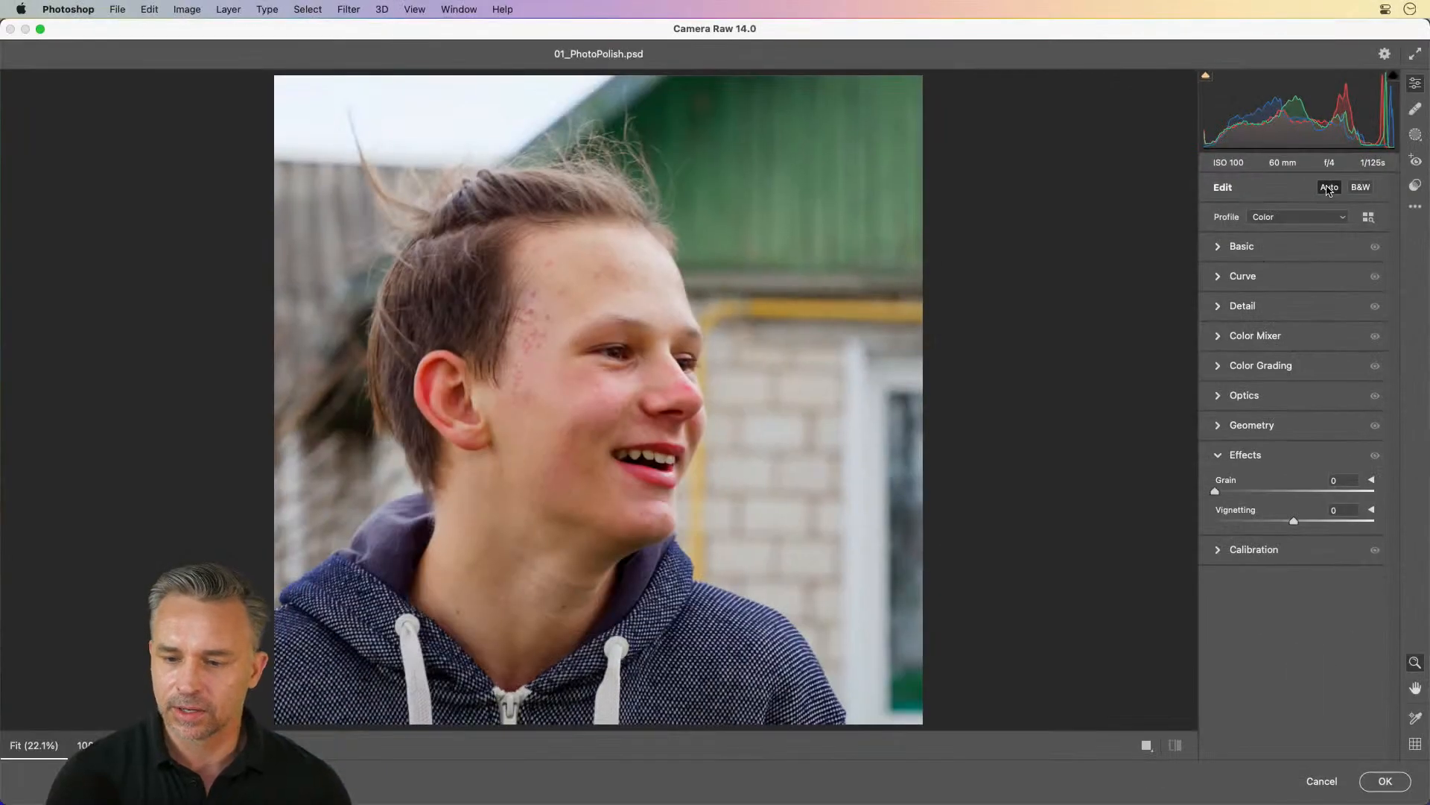
left_click(1131, 268)
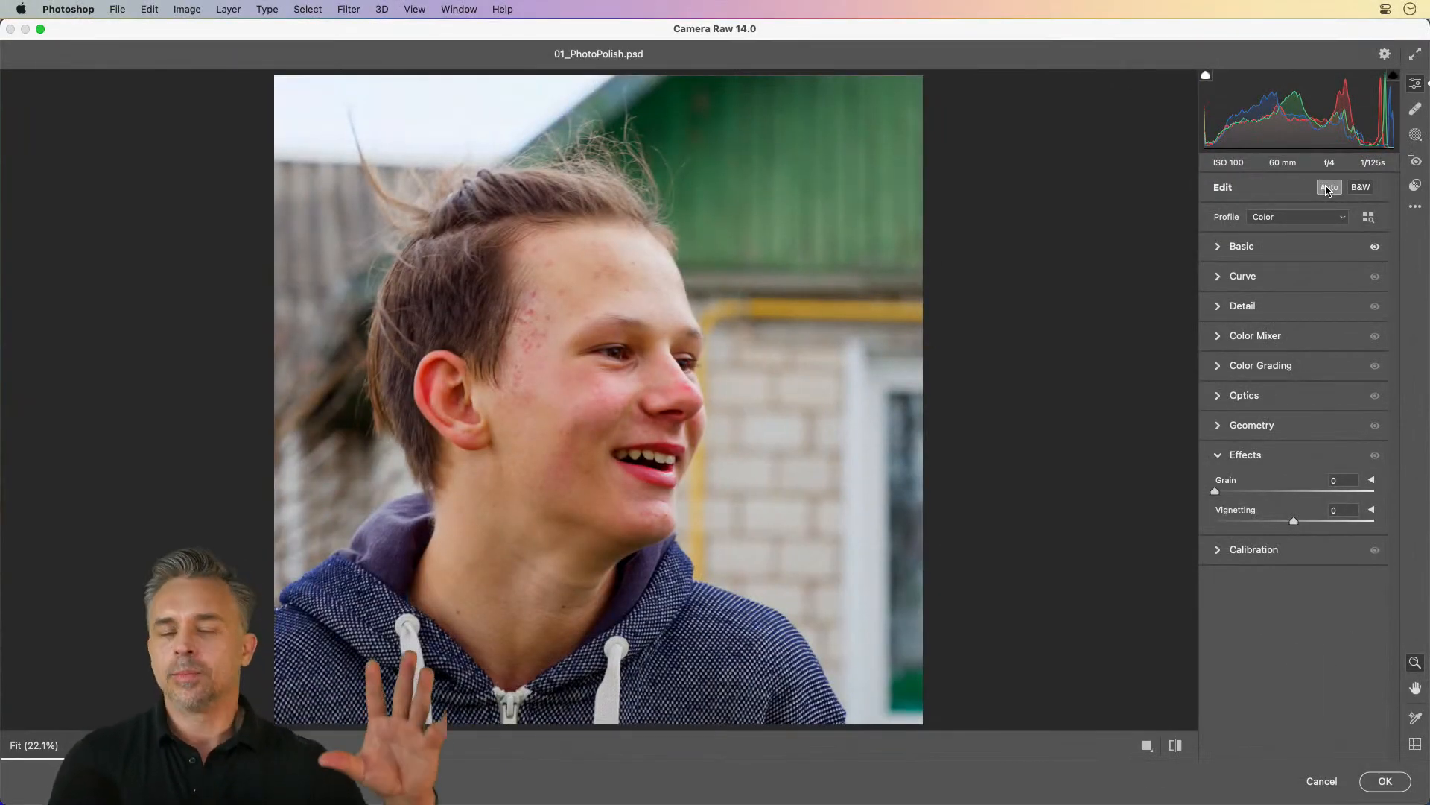
Step: Examine the automatic Basic adjustments and compare the portrait with and without them, leaving them switched on
left_click(1219, 248)
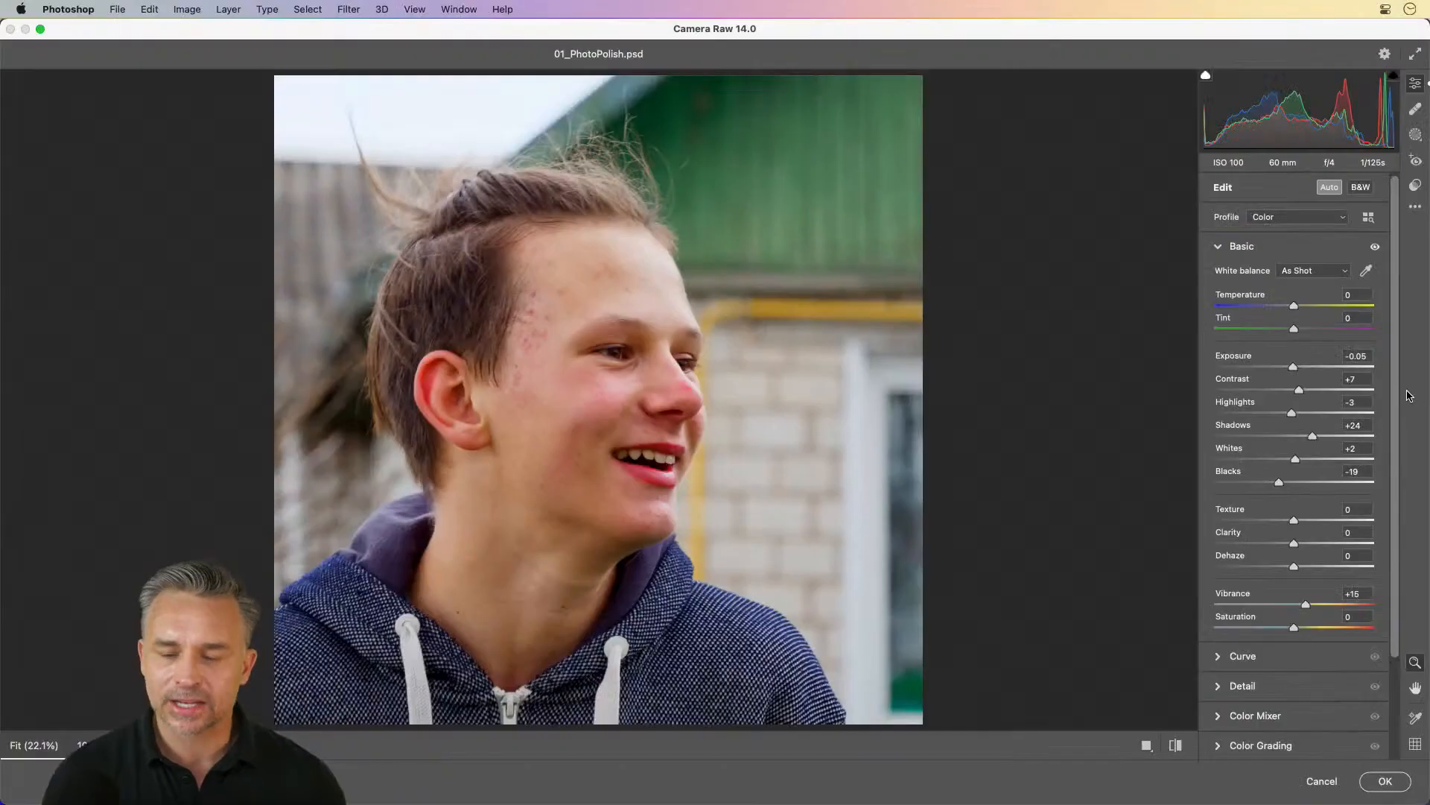
left_click(1330, 189)
left_click(1330, 187)
left_click(1329, 188)
left_click(1330, 188)
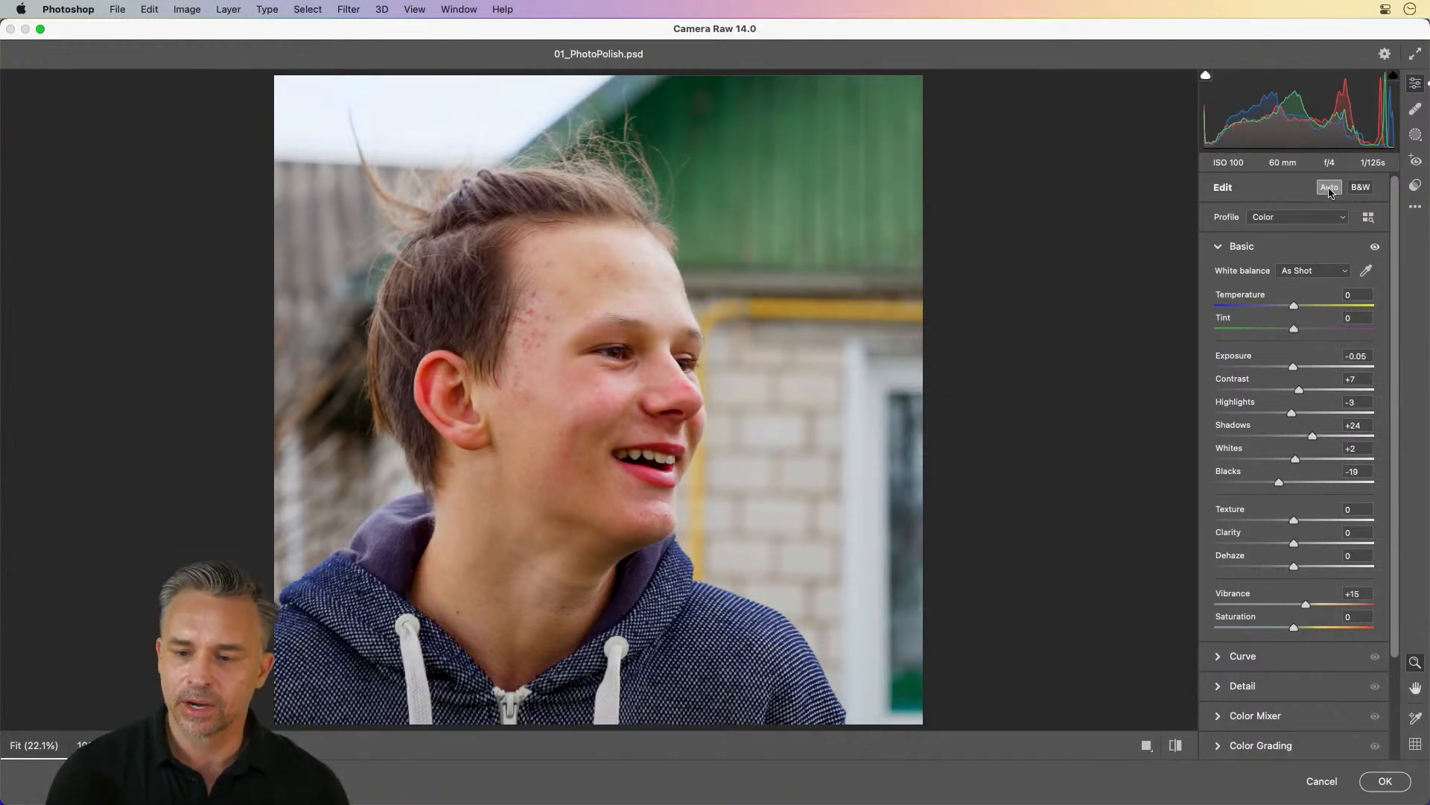
left_click(1330, 187)
left_click(1330, 187)
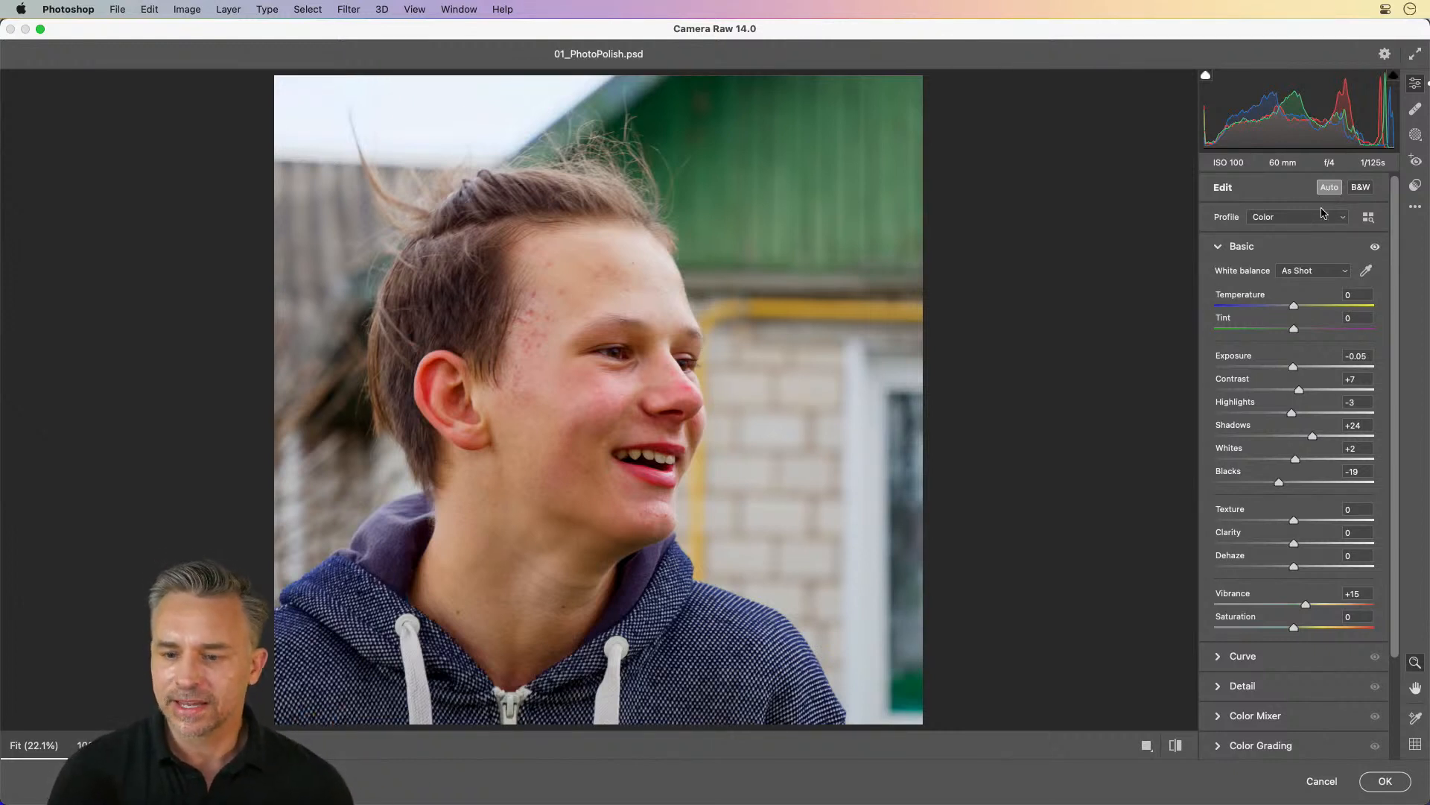
left_click(1242, 248)
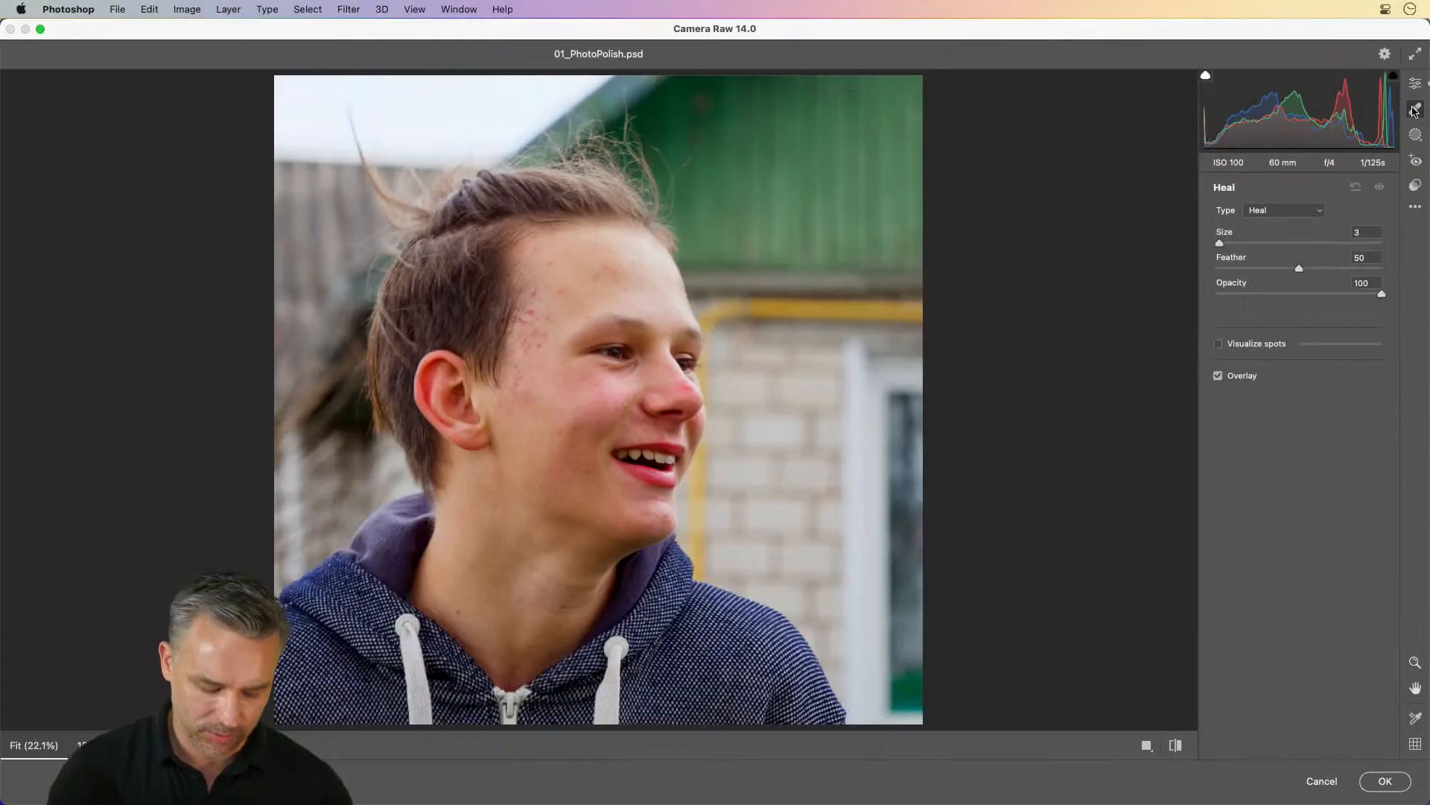
Step: Heal the small blemish beside the temple with a size 12 Heal brush and reposition its sample source on clear skin beside the cheek
key("super+plus")
key("super+plus")
key("super+plus")
key("super+plus")
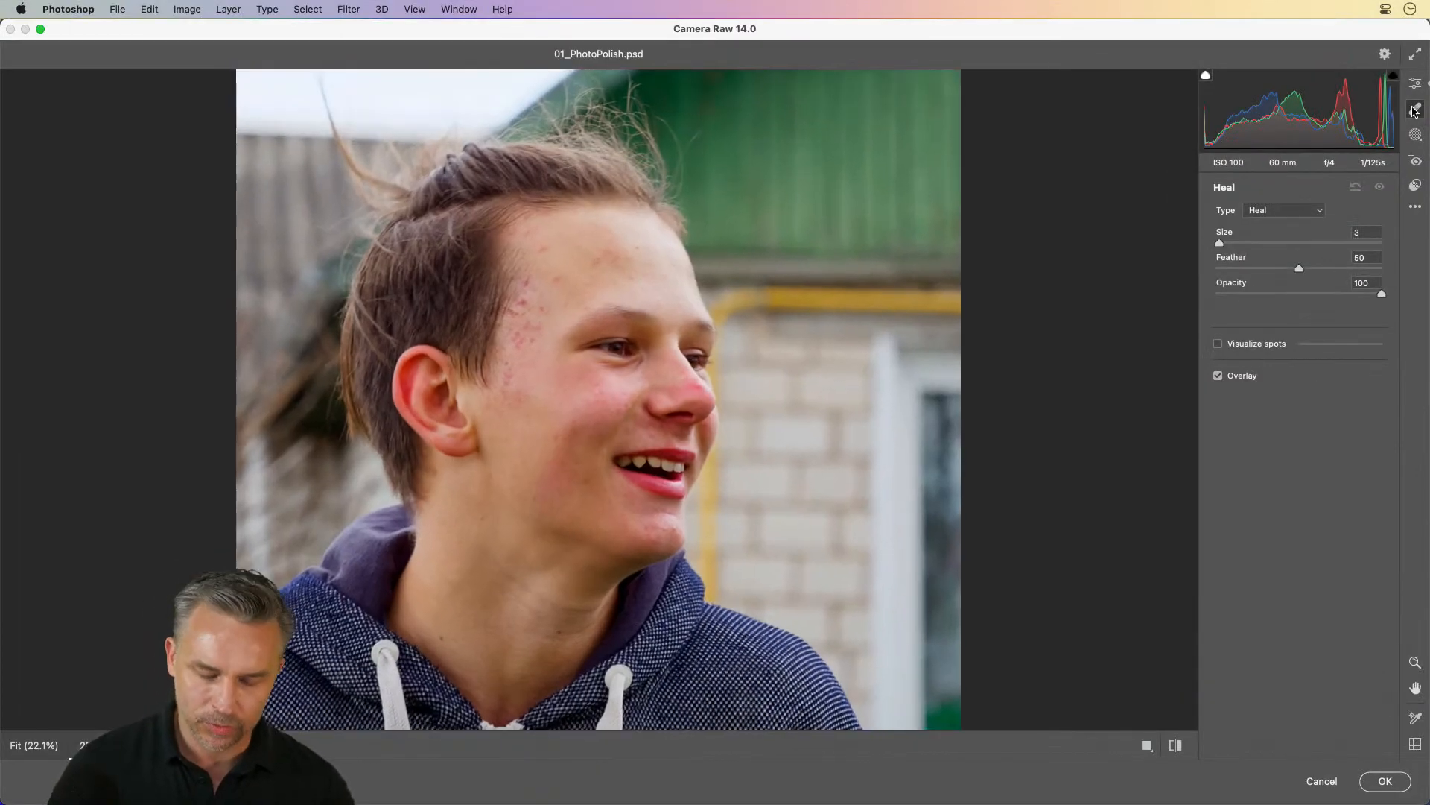
key("super+plus")
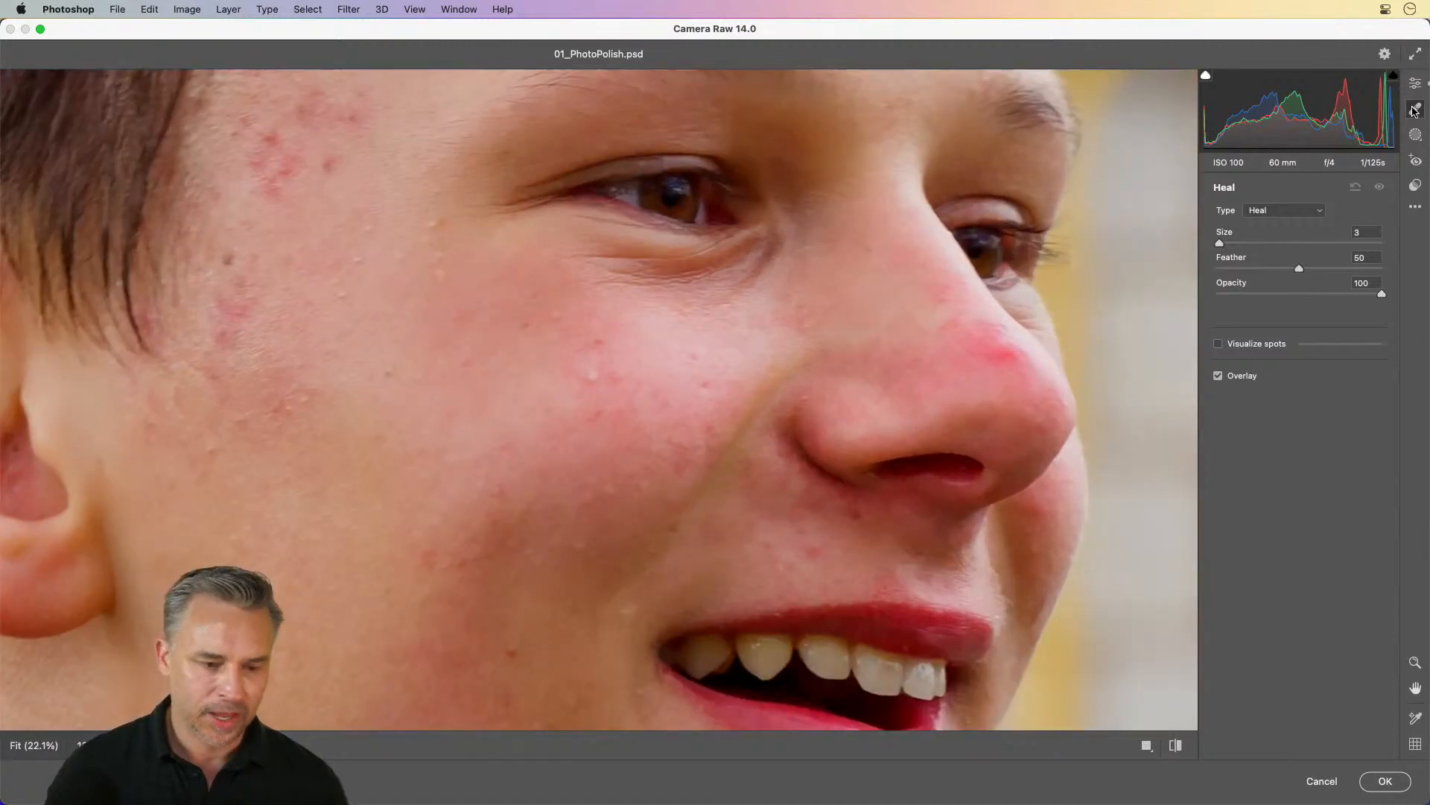
key("space")
left_click_drag(306, 225, 639, 495)
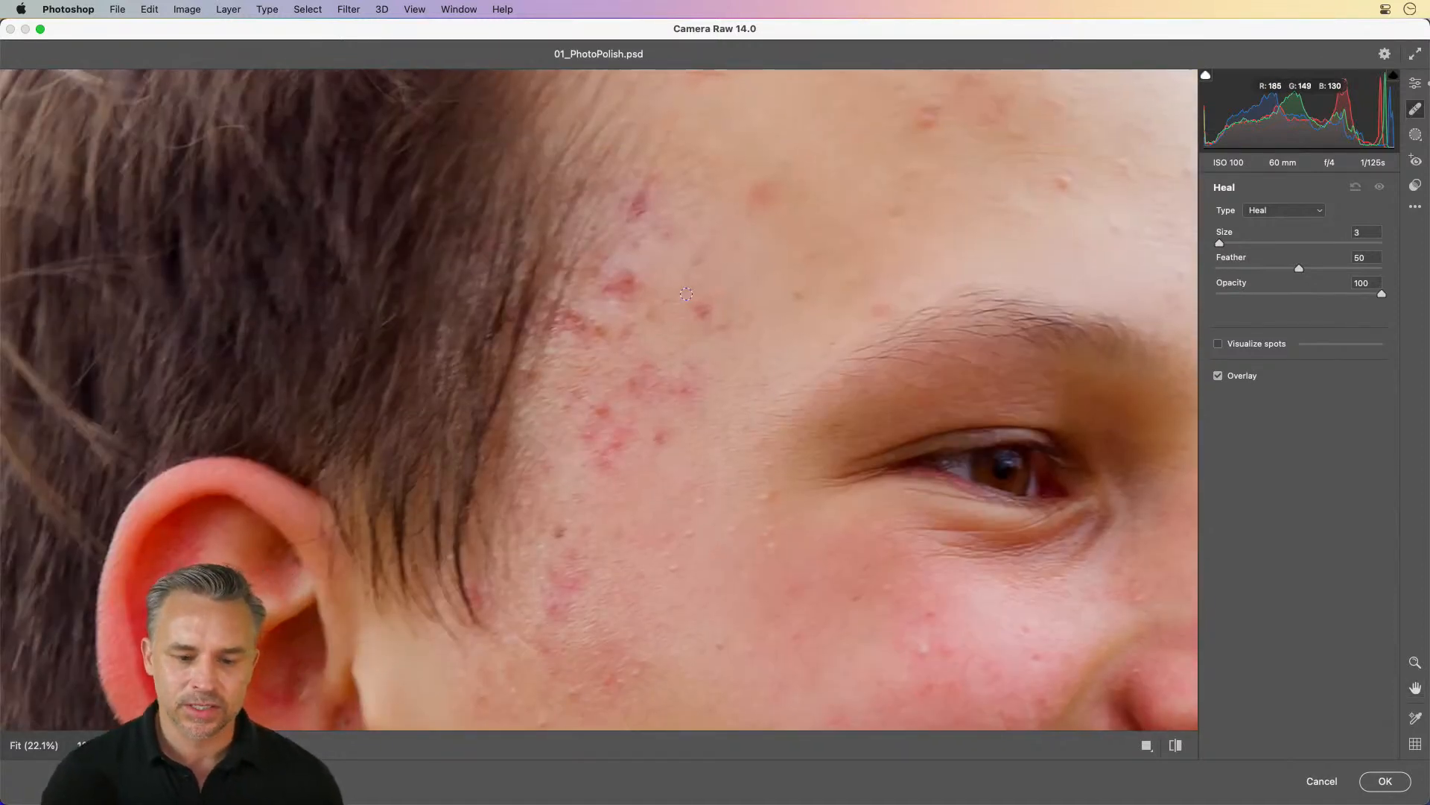
key("bracketright")
key("bracketright")
key("bracketright")
key("bracketright")
key("bracketright")
key("bracketright")
key("bracketright")
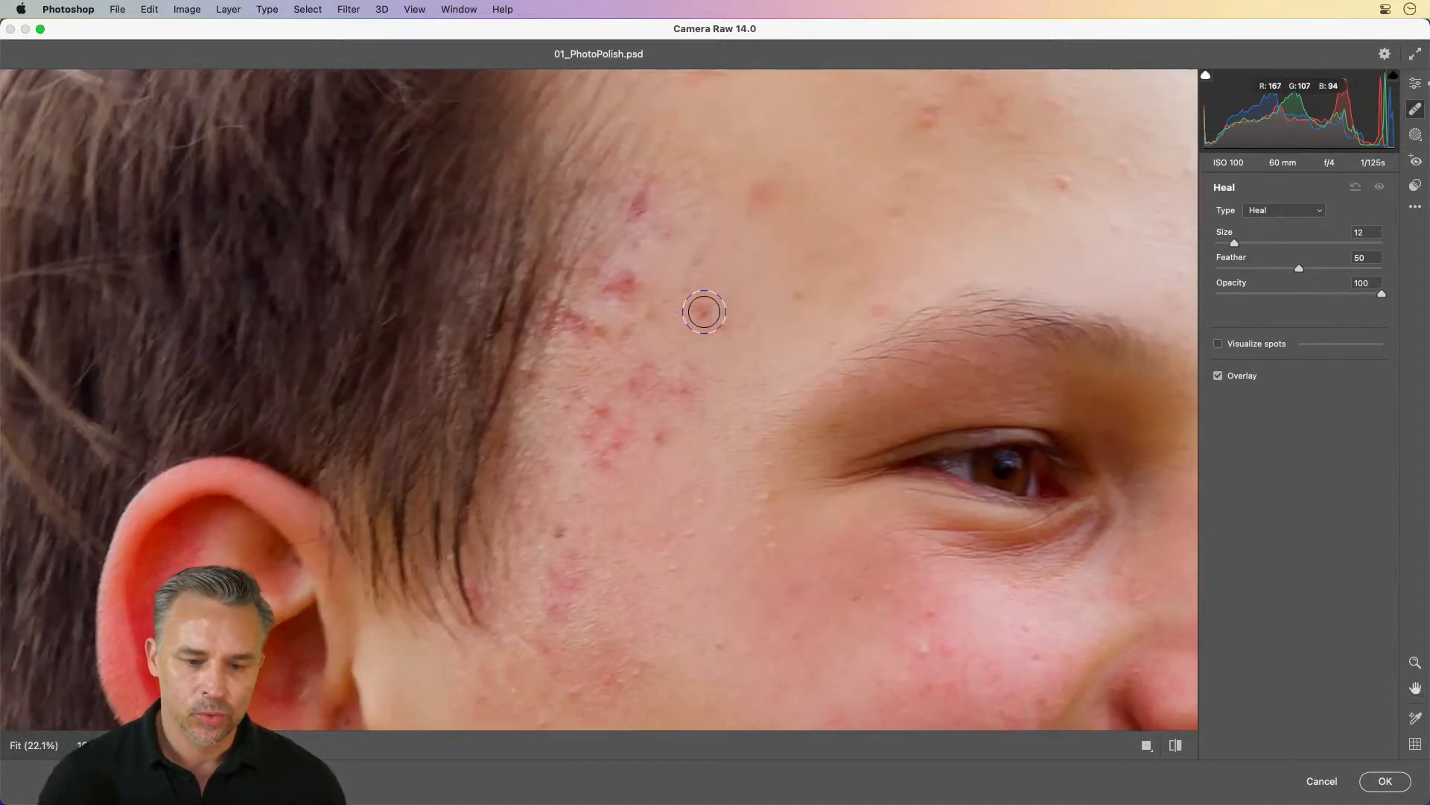
left_click(704, 311)
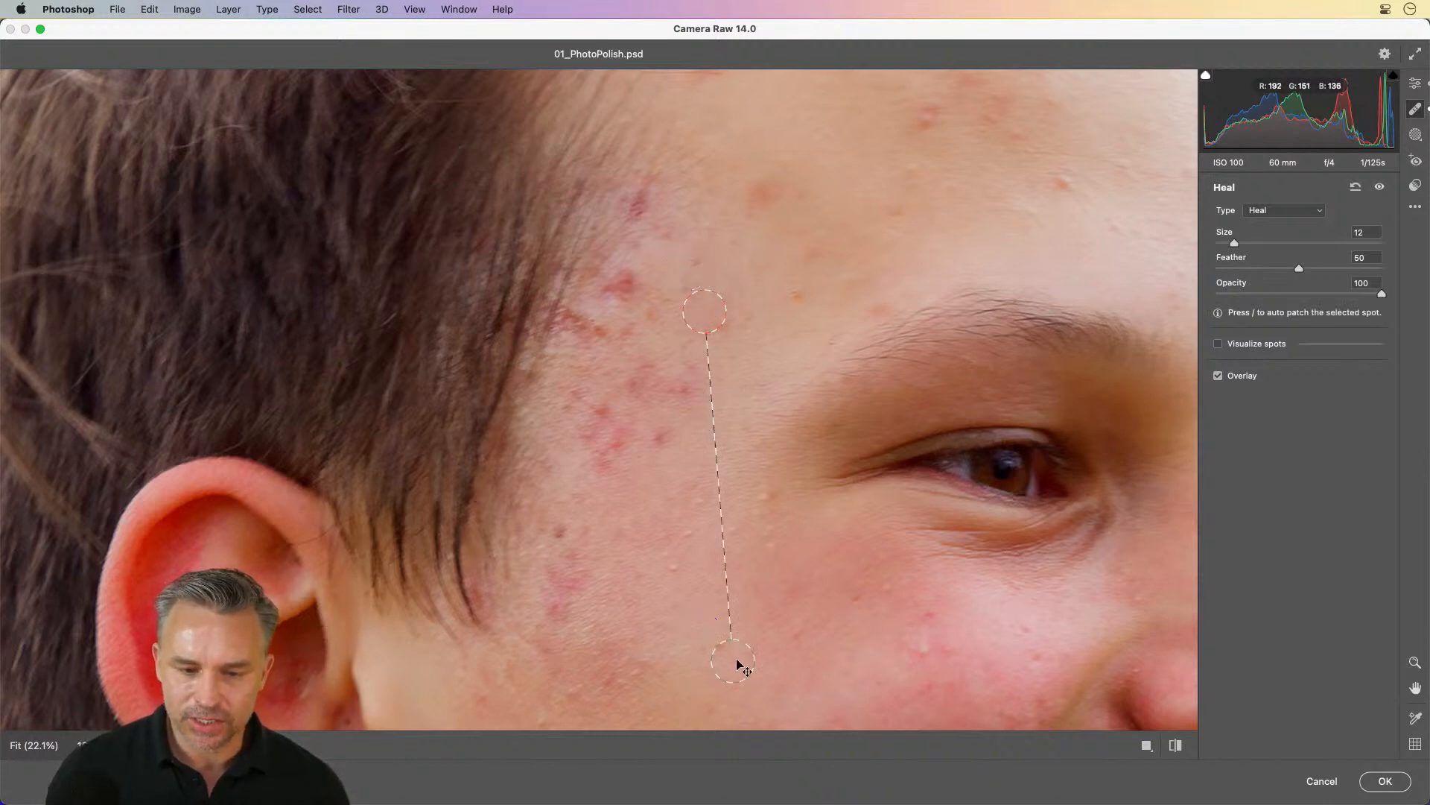
left_click_drag(738, 663, 803, 252)
mouse_move(744, 586)
left_mouse_down()
mouse_move(715, 654)
mouse_move(730, 640)
mouse_move(693, 300)
mouse_move(709, 194)
mouse_move(868, 196)
mouse_move(776, 539)
mouse_move(798, 623)
mouse_move(706, 578)
left_mouse_up()
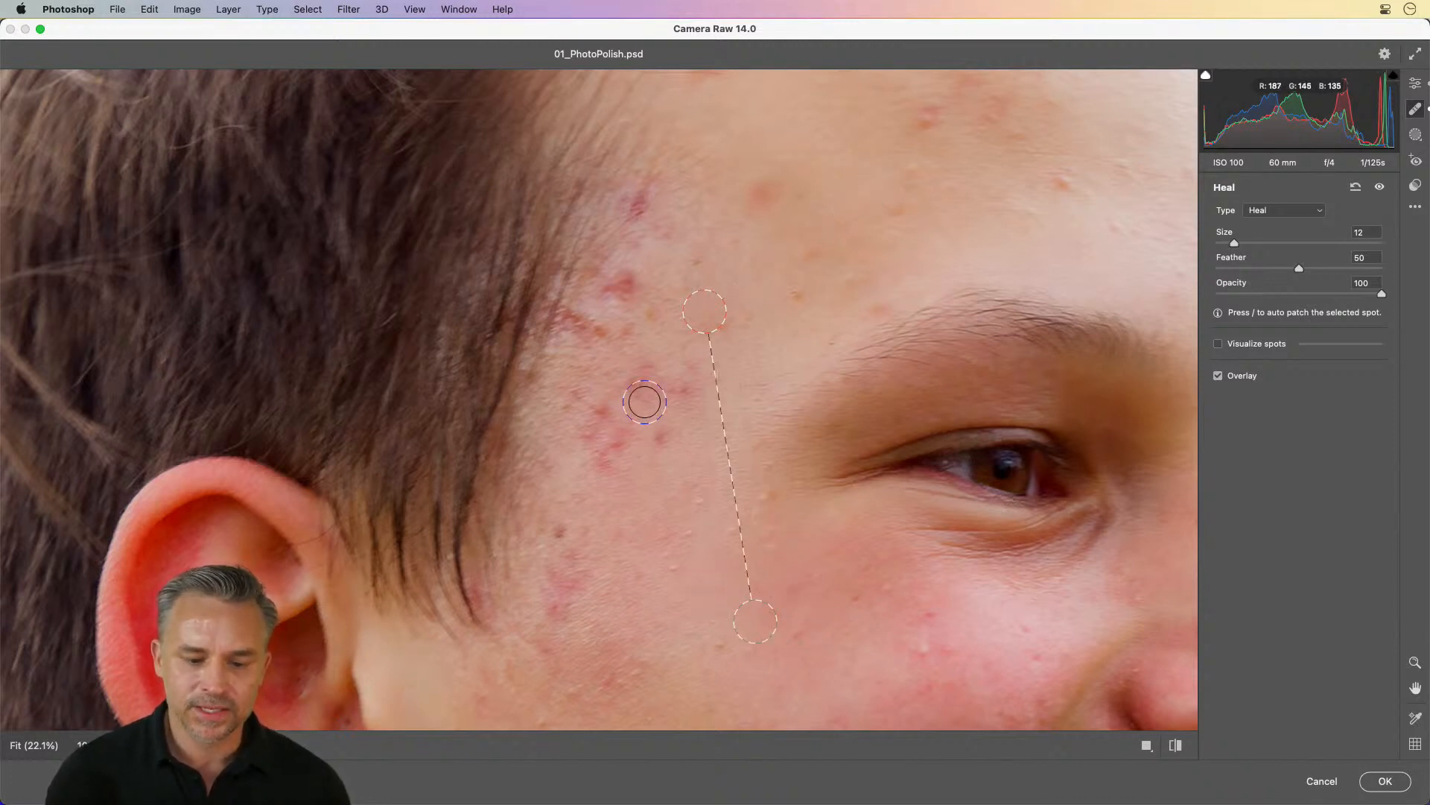
Step: Heal the red blemish cluster on the temple using forehead skin as its source, and heal the spot on the forehead above it
mouse_move(671, 383)
left_mouse_down()
mouse_move(661, 436)
mouse_move(663, 375)
mouse_move(613, 417)
mouse_move(618, 448)
mouse_move(585, 417)
mouse_move(652, 397)
mouse_move(673, 364)
mouse_move(687, 389)
mouse_move(668, 442)
mouse_move(641, 475)
left_mouse_up()
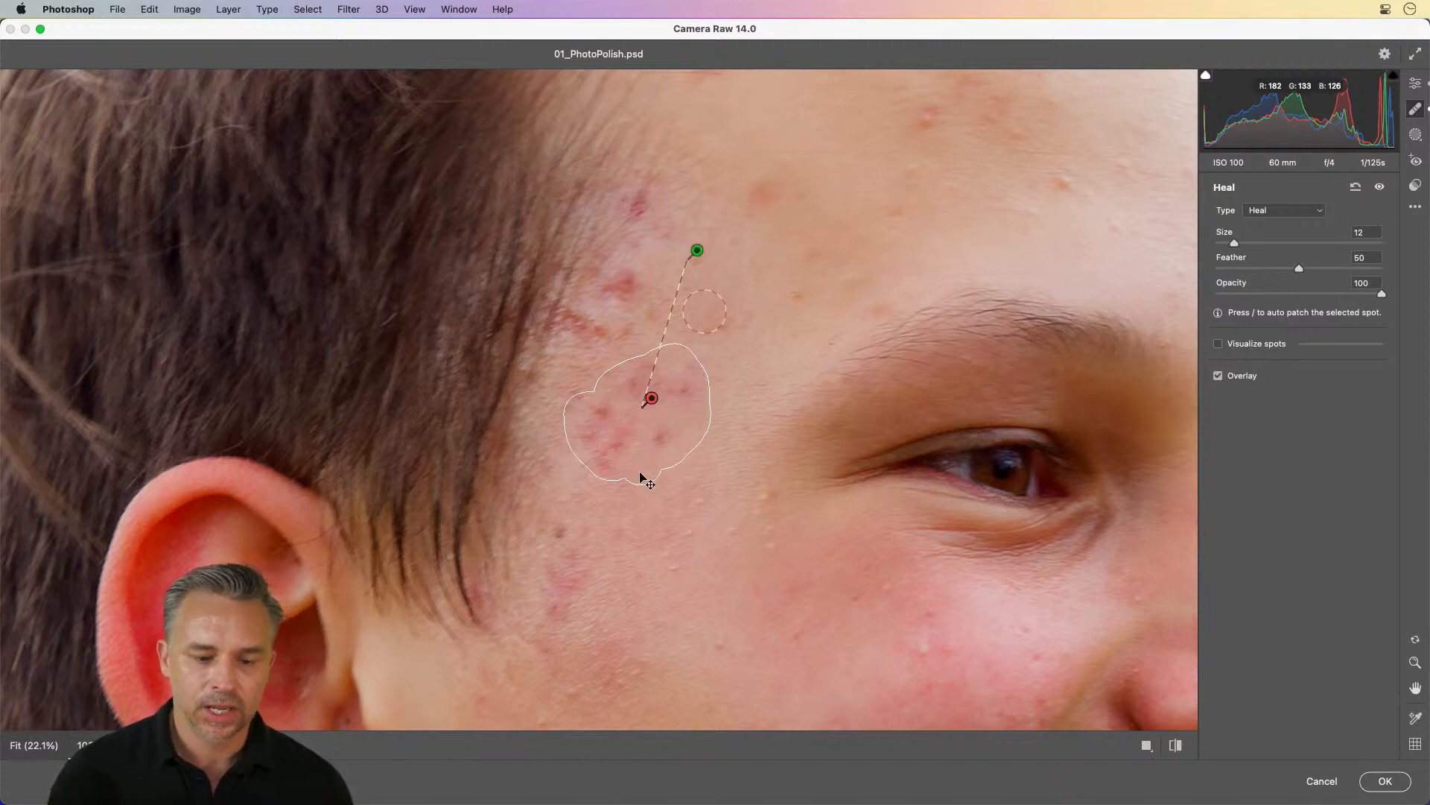
mouse_move(696, 252)
left_mouse_down()
mouse_move(743, 233)
mouse_move(824, 246)
mouse_move(806, 252)
left_mouse_up()
left_click_drag(771, 191, 725, 243)
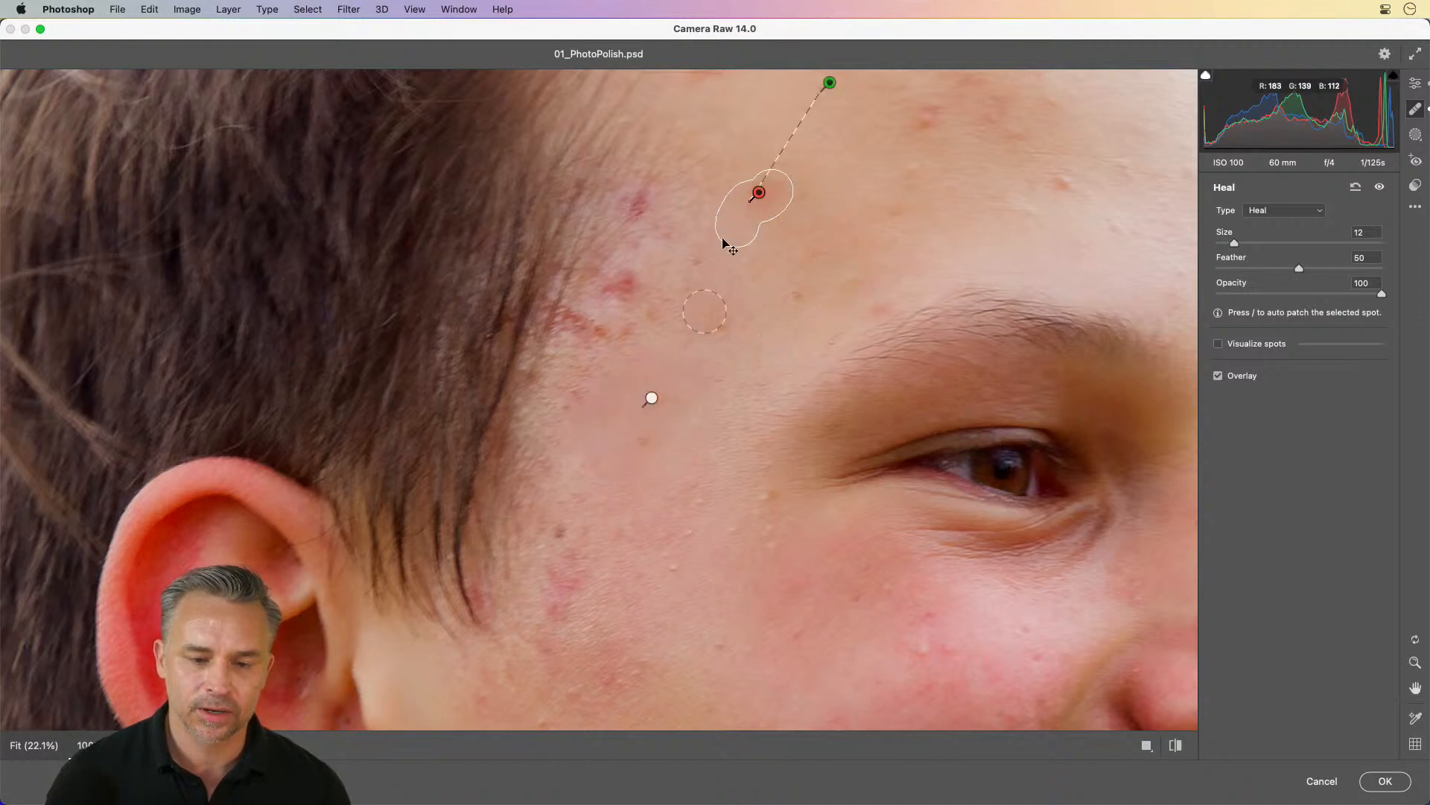
Step: Heal the red patch on the cheek in front of the ear and the small spots below the outer corner of the eye
key("space")
left_click_drag(565, 505, 636, 289)
mouse_move(624, 344)
left_mouse_down()
mouse_move(602, 455)
mouse_move(623, 477)
mouse_move(695, 456)
left_mouse_up()
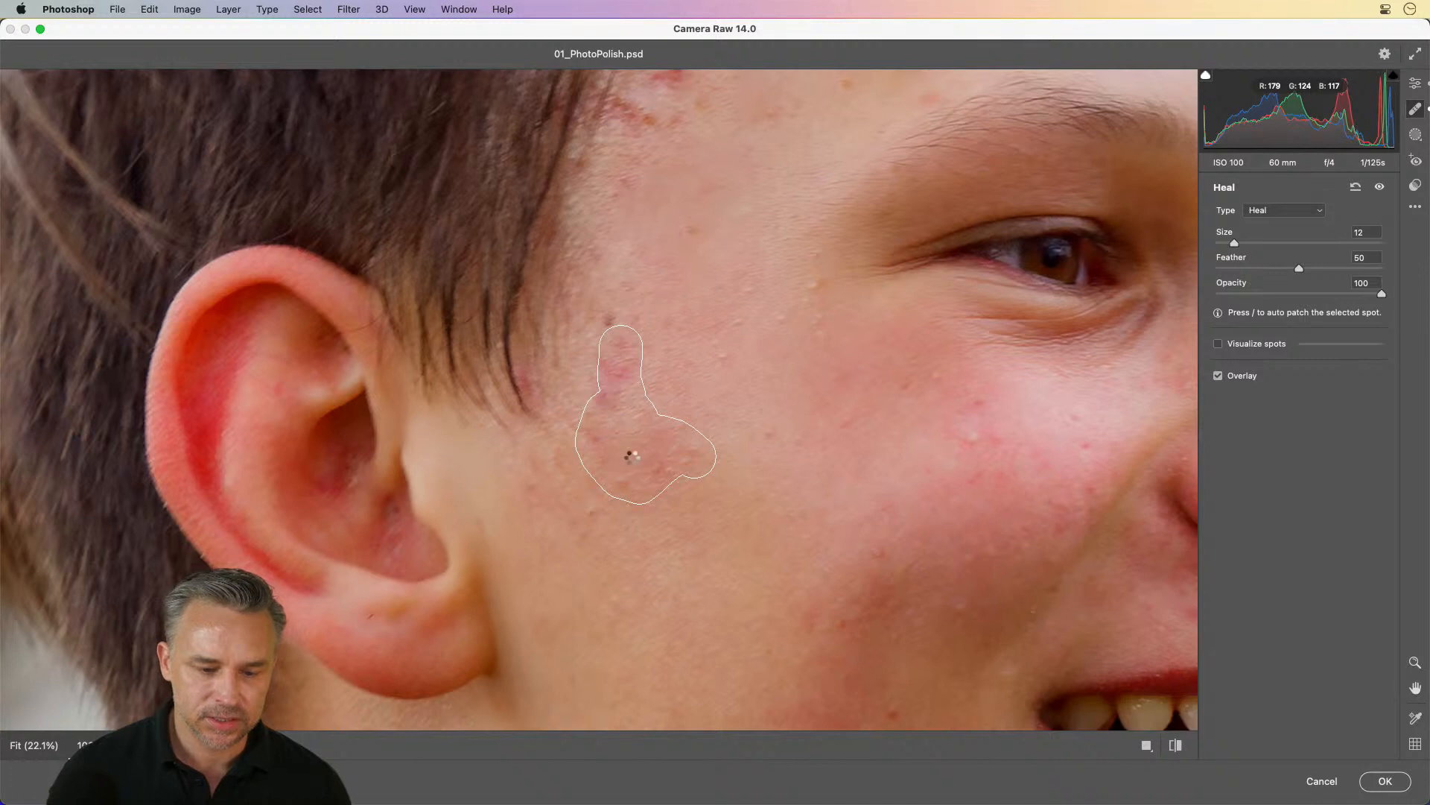
mouse_move(962, 404)
left_mouse_down()
mouse_move(977, 409)
mouse_move(968, 434)
left_mouse_up()
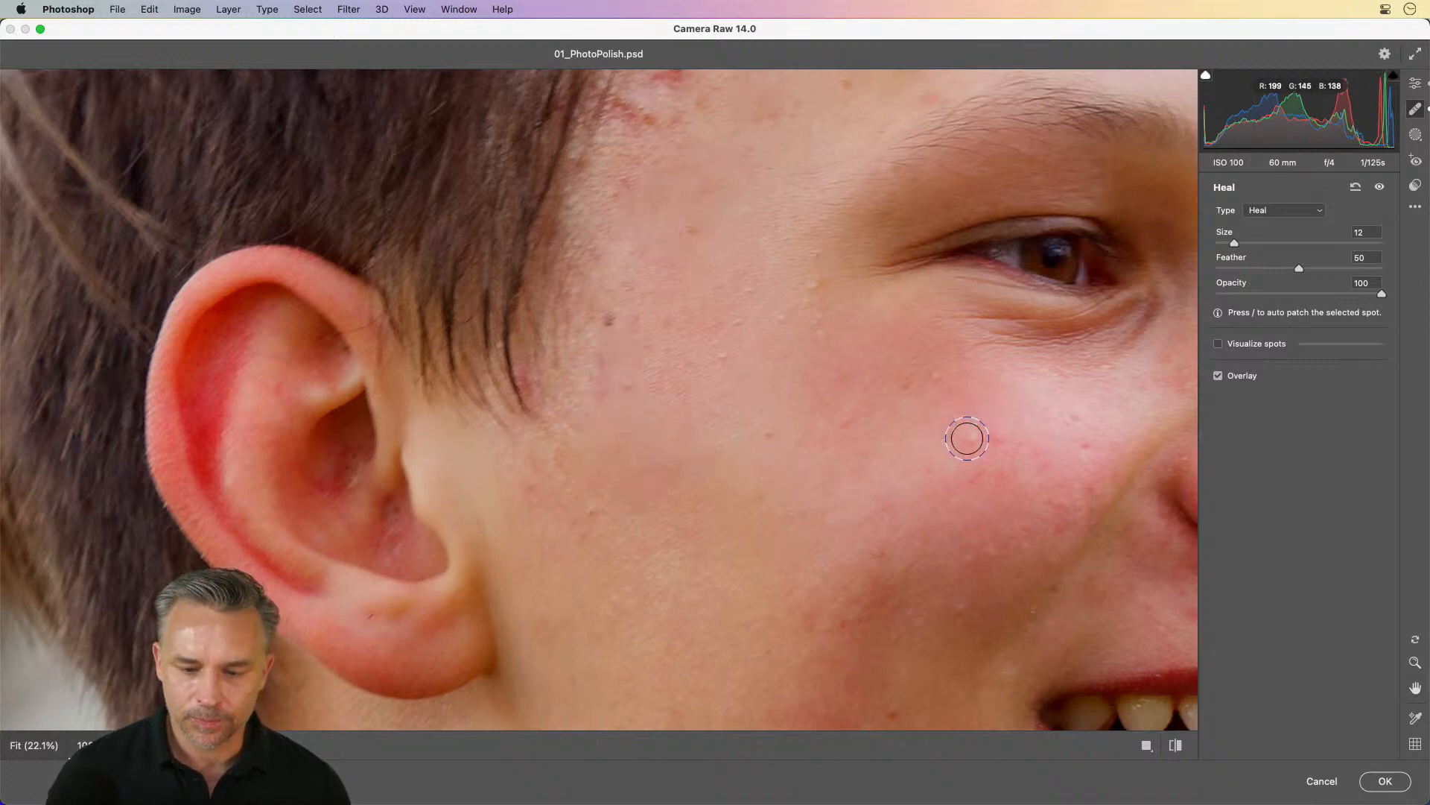
Step: Heal the red blemish cluster in the middle of the forehead above the eyebrow
key("space")
left_click_drag(834, 325, 586, 568)
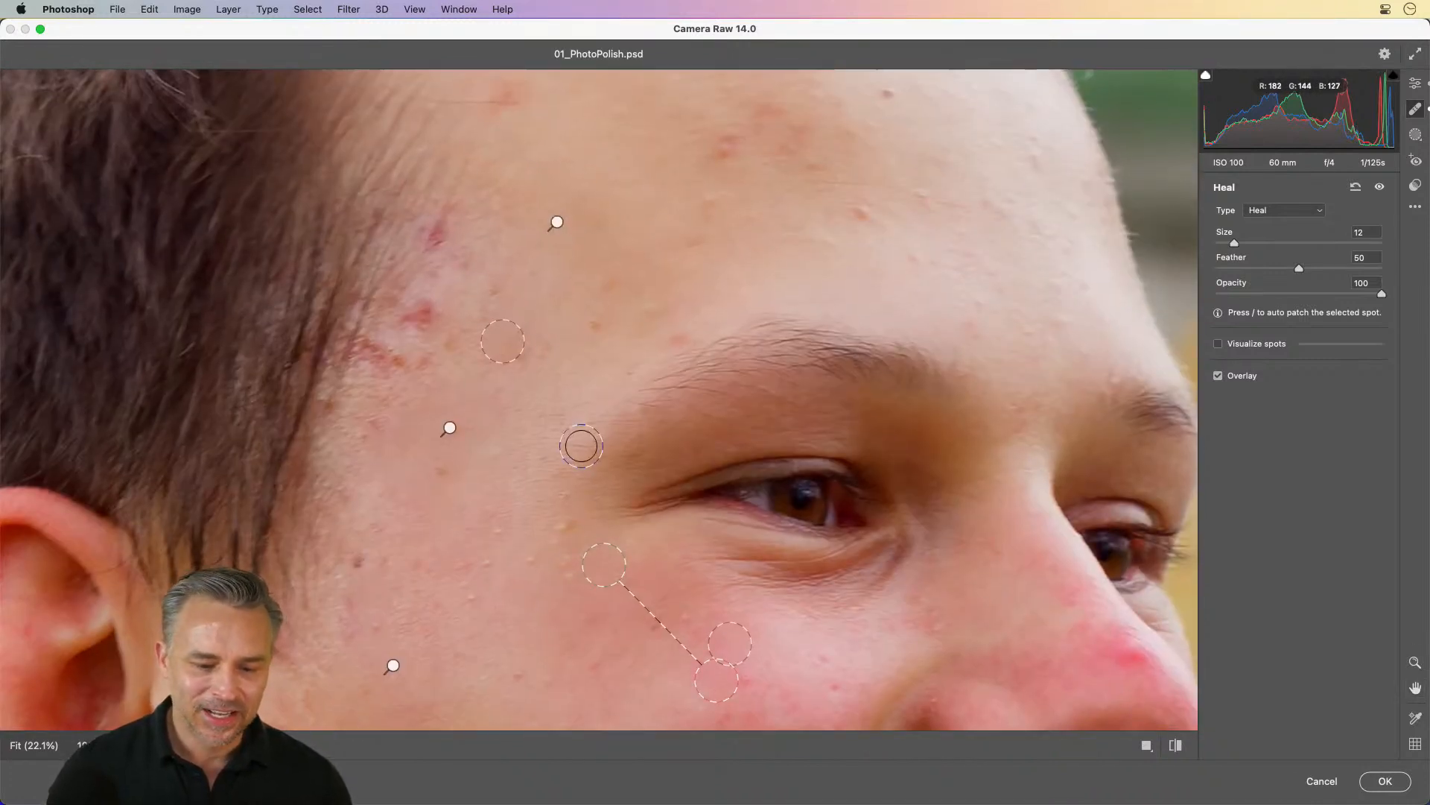
key("space")
left_click_drag(578, 444, 661, 230)
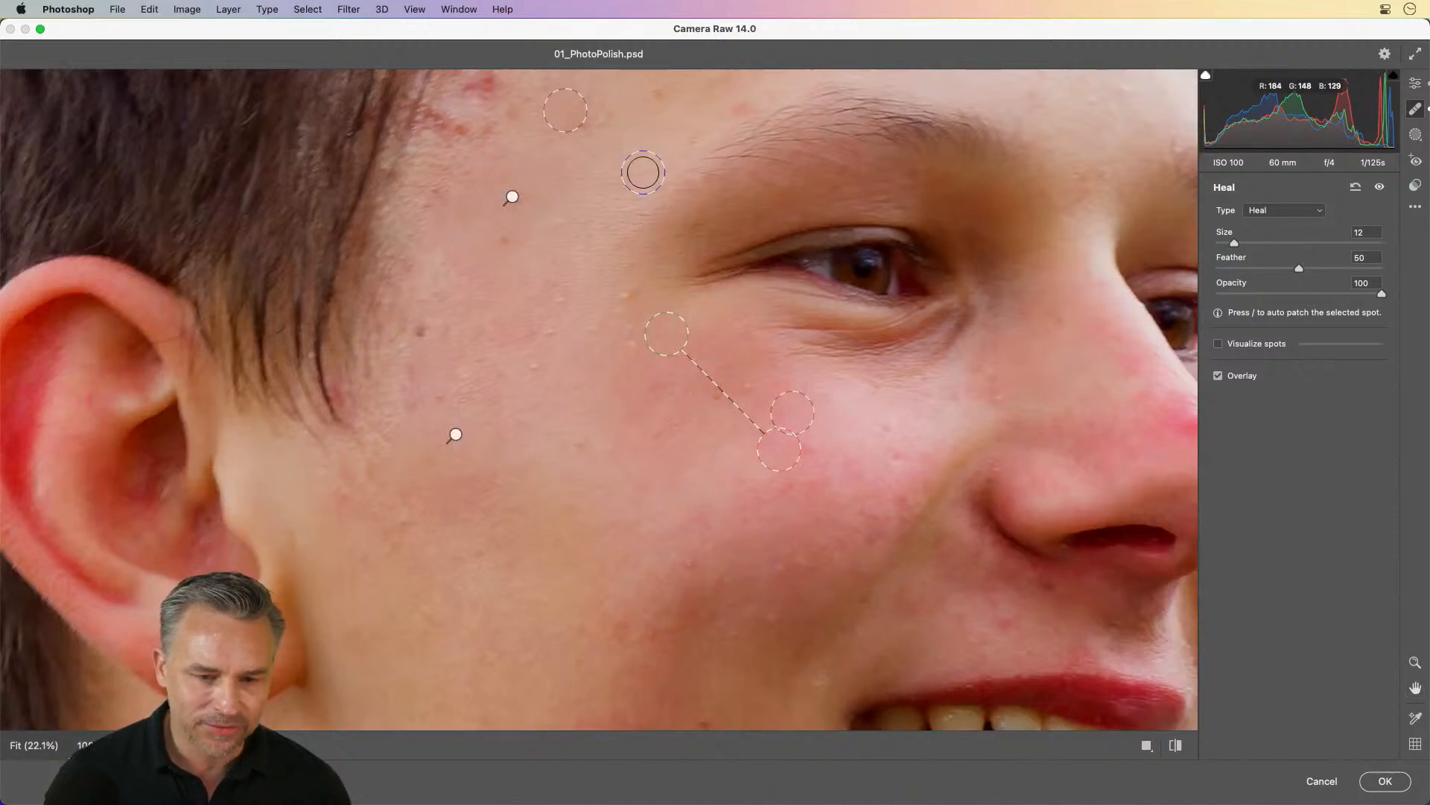
key("space")
mouse_move(667, 162)
left_mouse_down()
mouse_move(640, 418)
mouse_move(792, 234)
mouse_move(821, 260)
mouse_move(768, 263)
mouse_move(764, 237)
mouse_move(811, 229)
mouse_move(839, 245)
mouse_move(848, 280)
mouse_move(802, 288)
left_mouse_up()
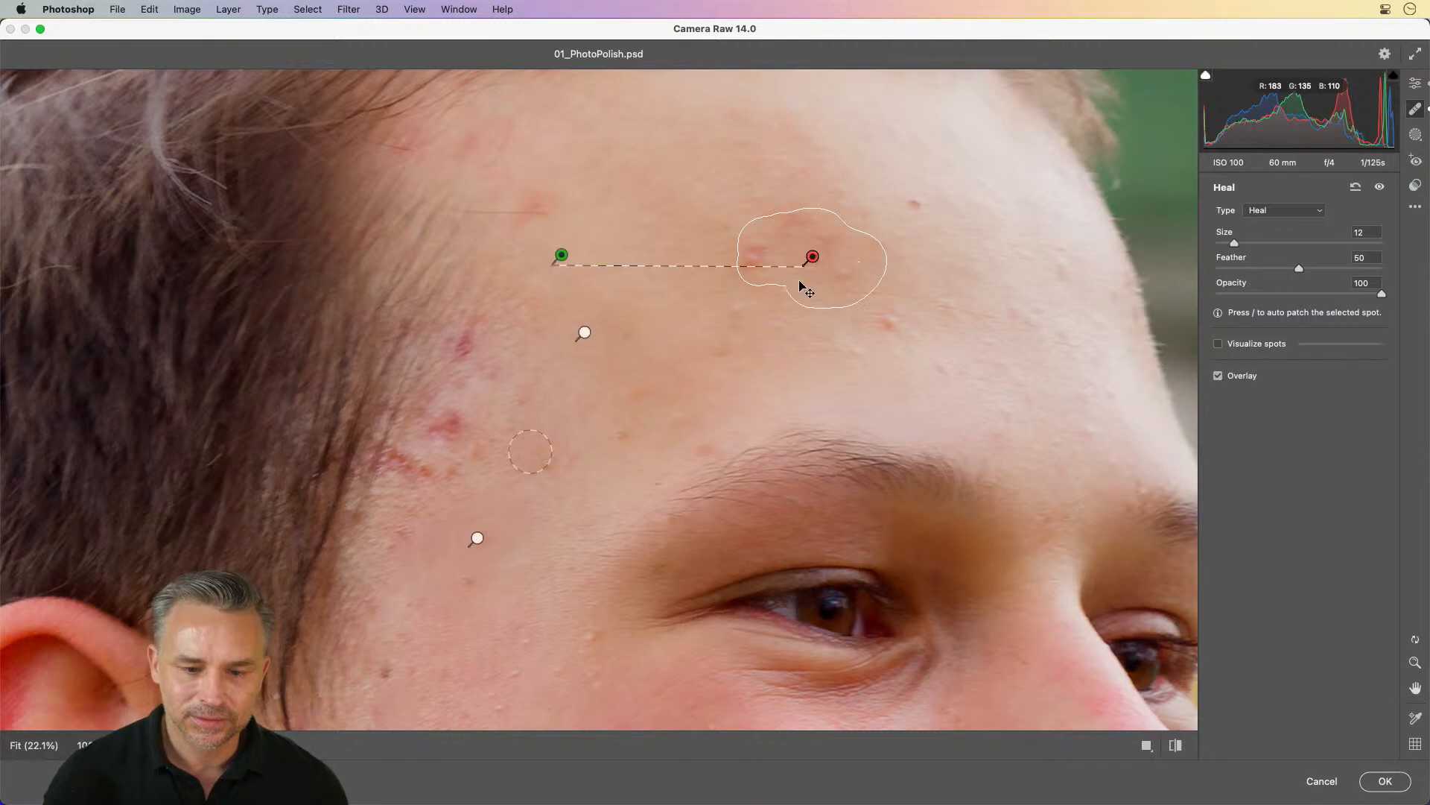
Step: Heal the small spot on the forehead above the inner eyebrow, nudge its healing circles slightly, and set the feather to 51
key("space")
mouse_move(811, 371)
left_mouse_down()
mouse_move(757, 284)
mouse_move(579, 275)
left_mouse_up()
left_click(656, 225)
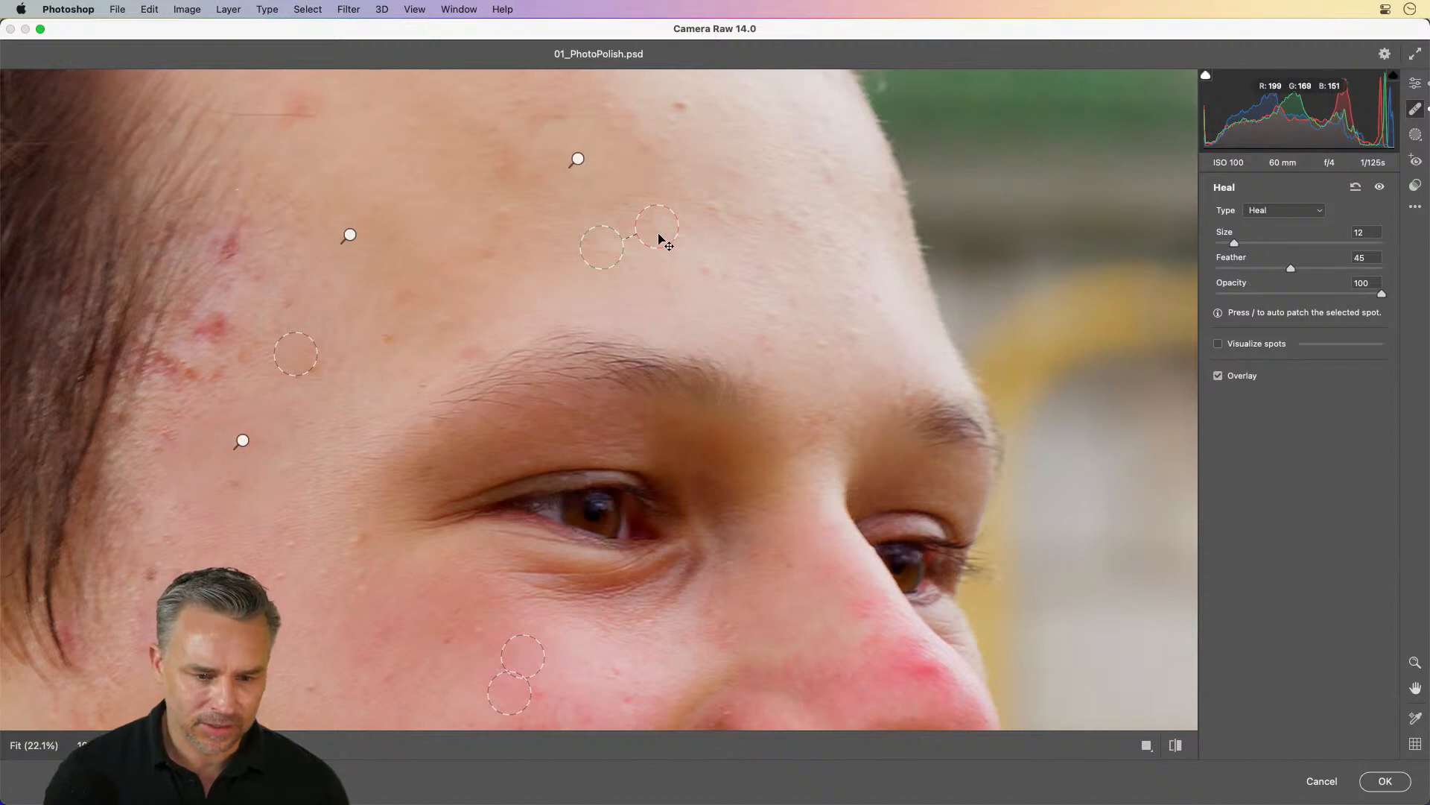
left_click_drag(658, 233, 660, 238)
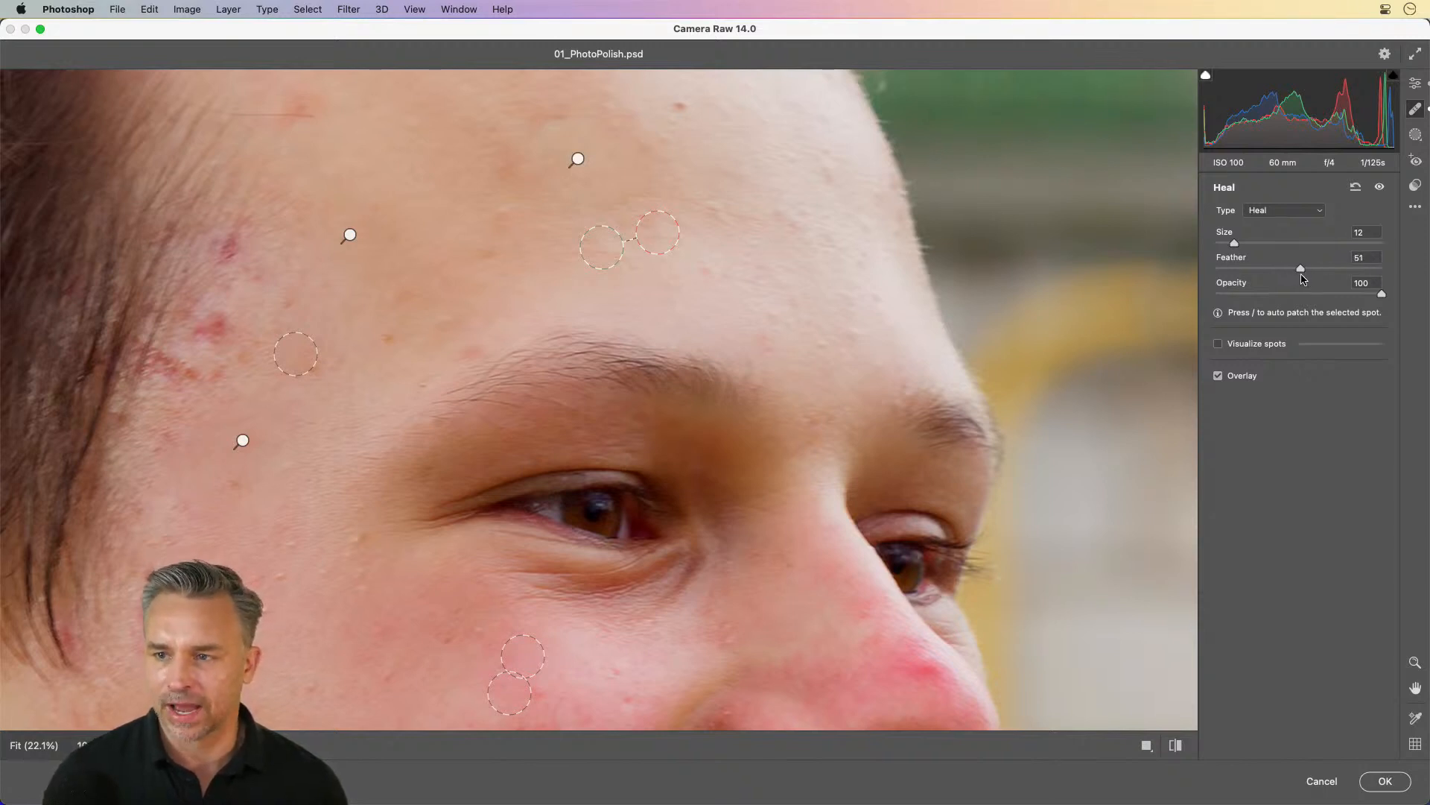
mouse_move(599, 249)
left_mouse_down()
mouse_move(620, 295)
mouse_move(601, 252)
left_mouse_up()
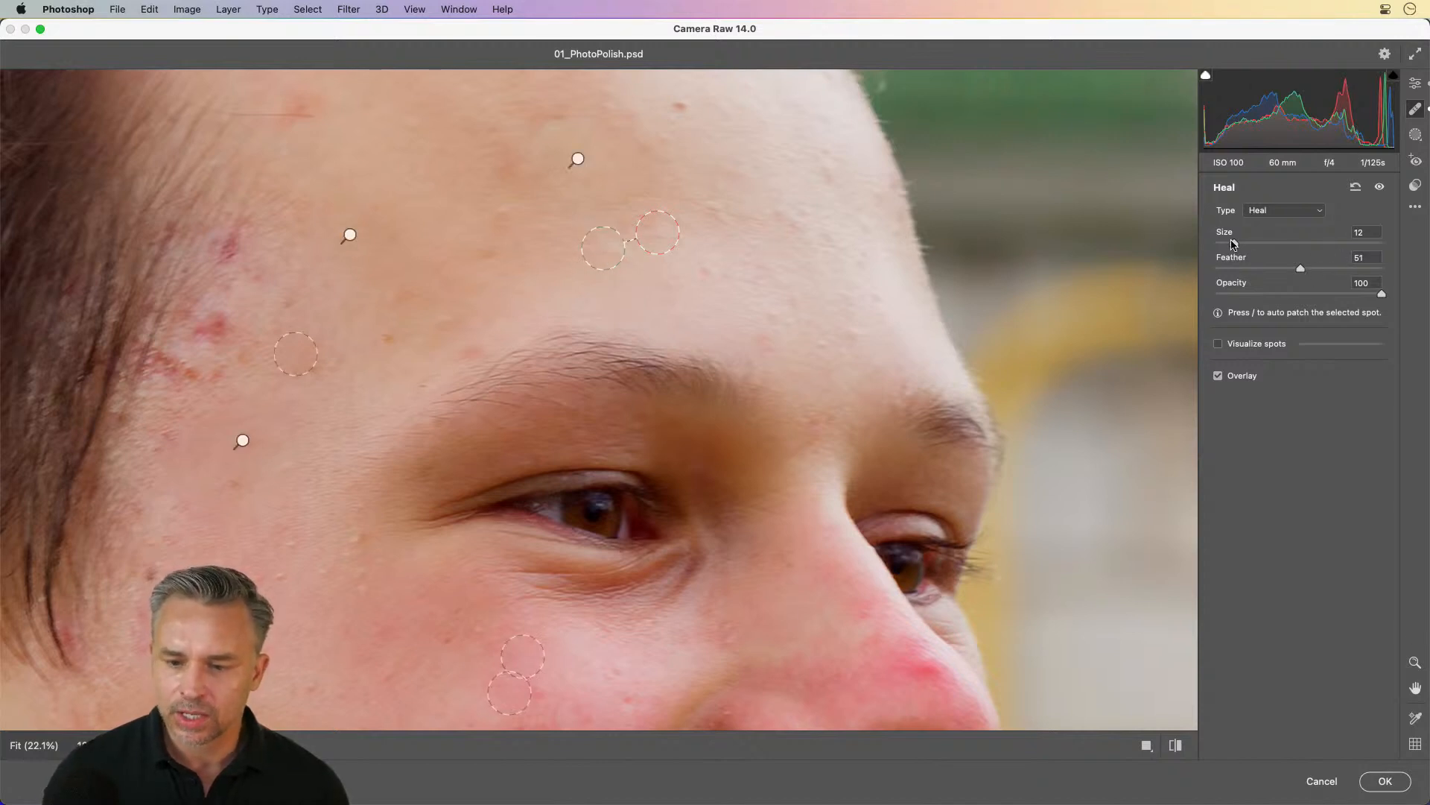
Step: Set the Heal brush to size 10 and feather 61, and heal the spot above the eyebrow's outer end using forehead skin above it
left_click_drag(1233, 242, 1263, 245)
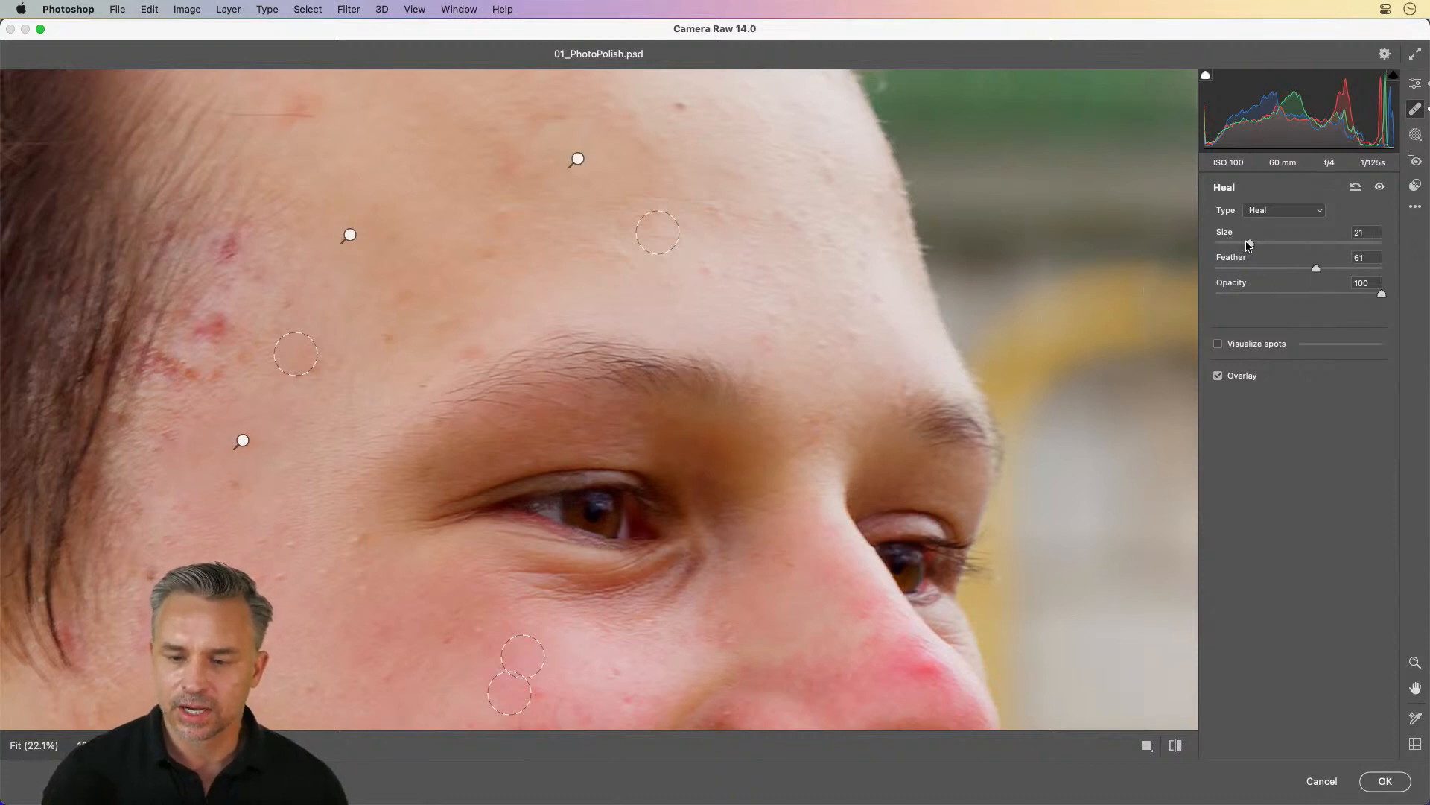
left_click_drag(1253, 242, 1252, 243)
key("space")
mouse_move(479, 214)
left_mouse_down()
mouse_move(645, 278)
mouse_move(656, 233)
left_mouse_up()
key("bracketleft")
key("bracketleft")
key("bracketleft")
key("bracketleft")
key("bracketleft")
key("bracketleft")
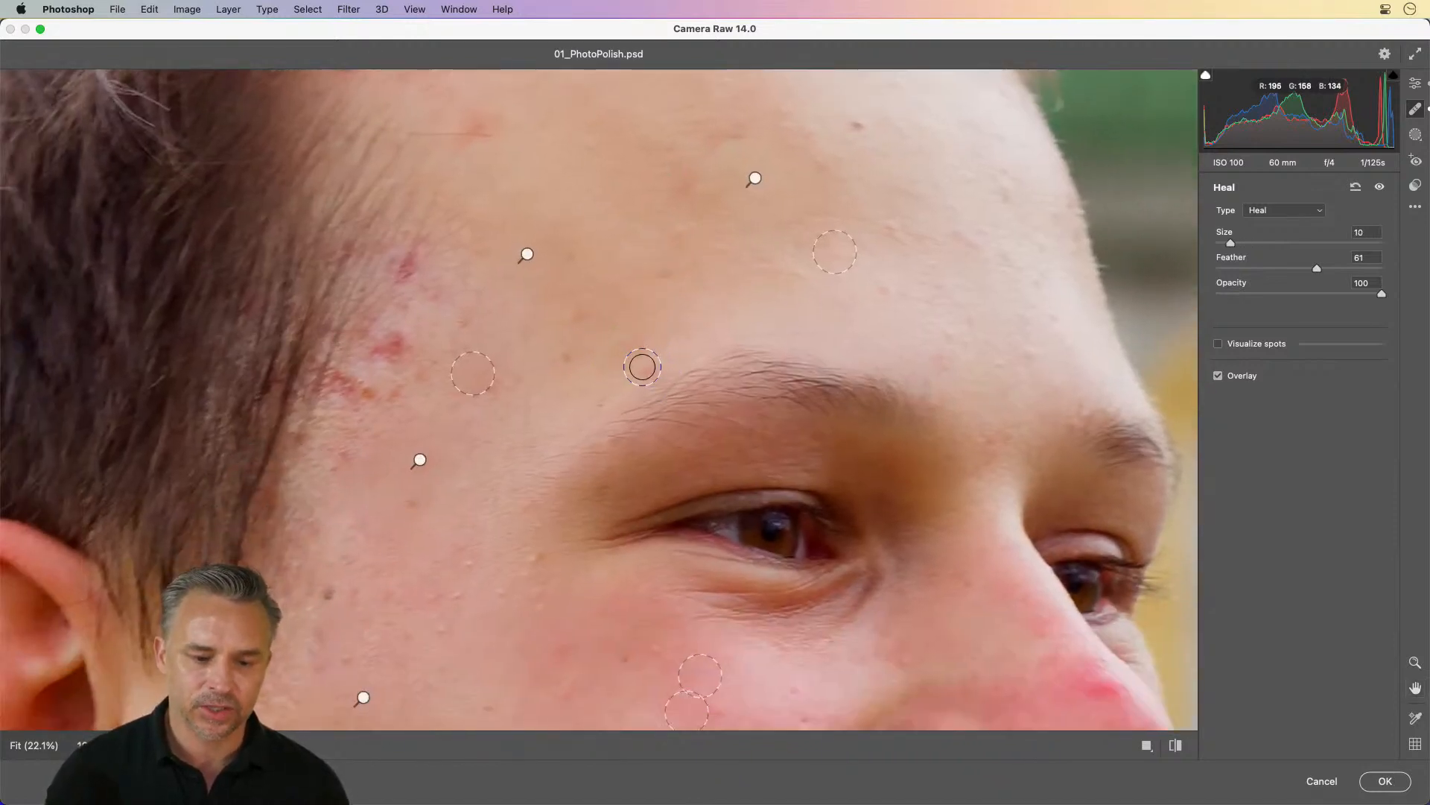
left_click(643, 368)
mouse_move(670, 335)
left_mouse_down()
mouse_move(606, 255)
mouse_move(623, 250)
left_mouse_up()
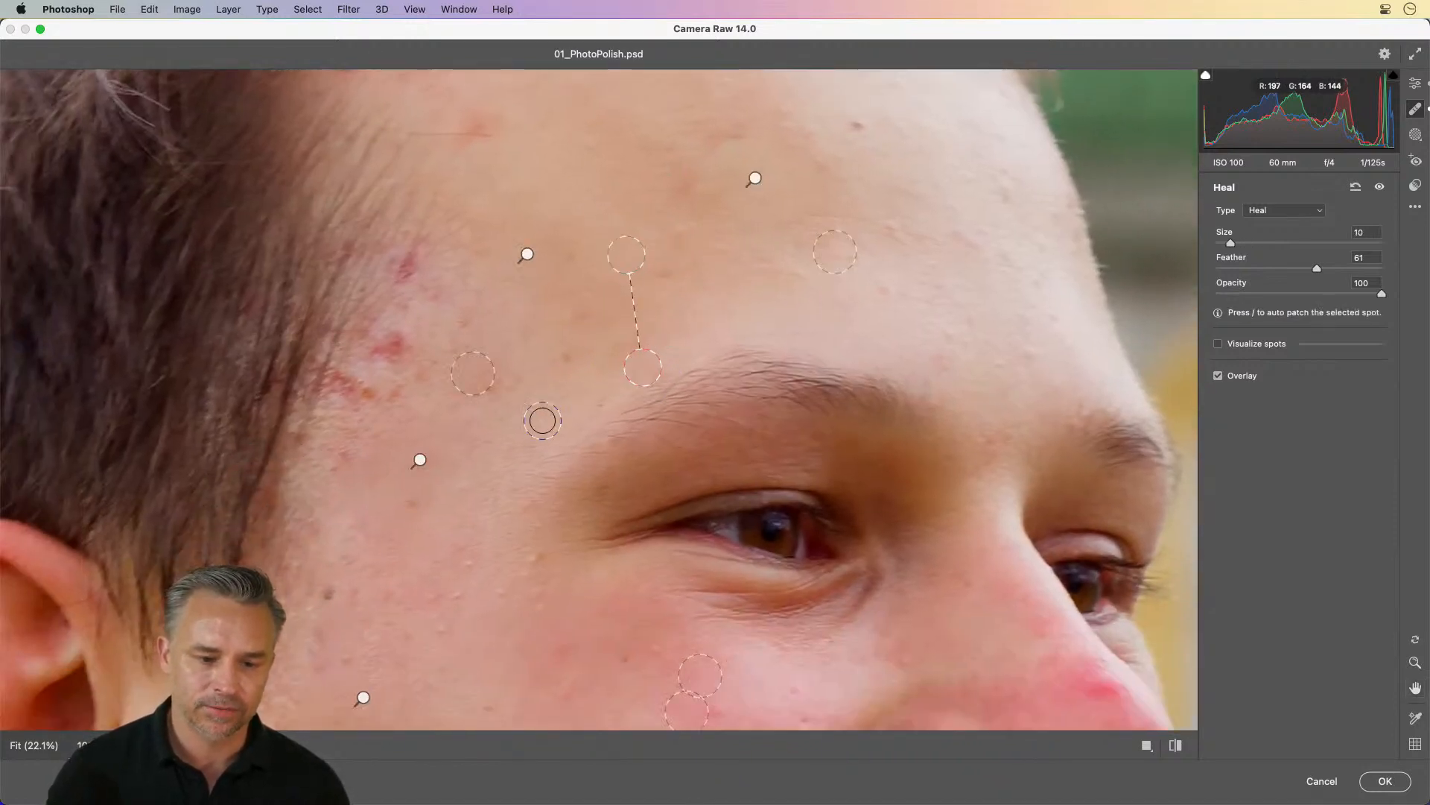
Step: Heal the two red marks on the temple along the hairline
left_click(411, 262)
left_click_drag(411, 263, 398, 292)
left_click_drag(374, 344, 404, 353)
Step: Heal the red spot near the tip of the nose and the small spot on the cheek beside the nose
left_click_drag(435, 530, 253, 147)
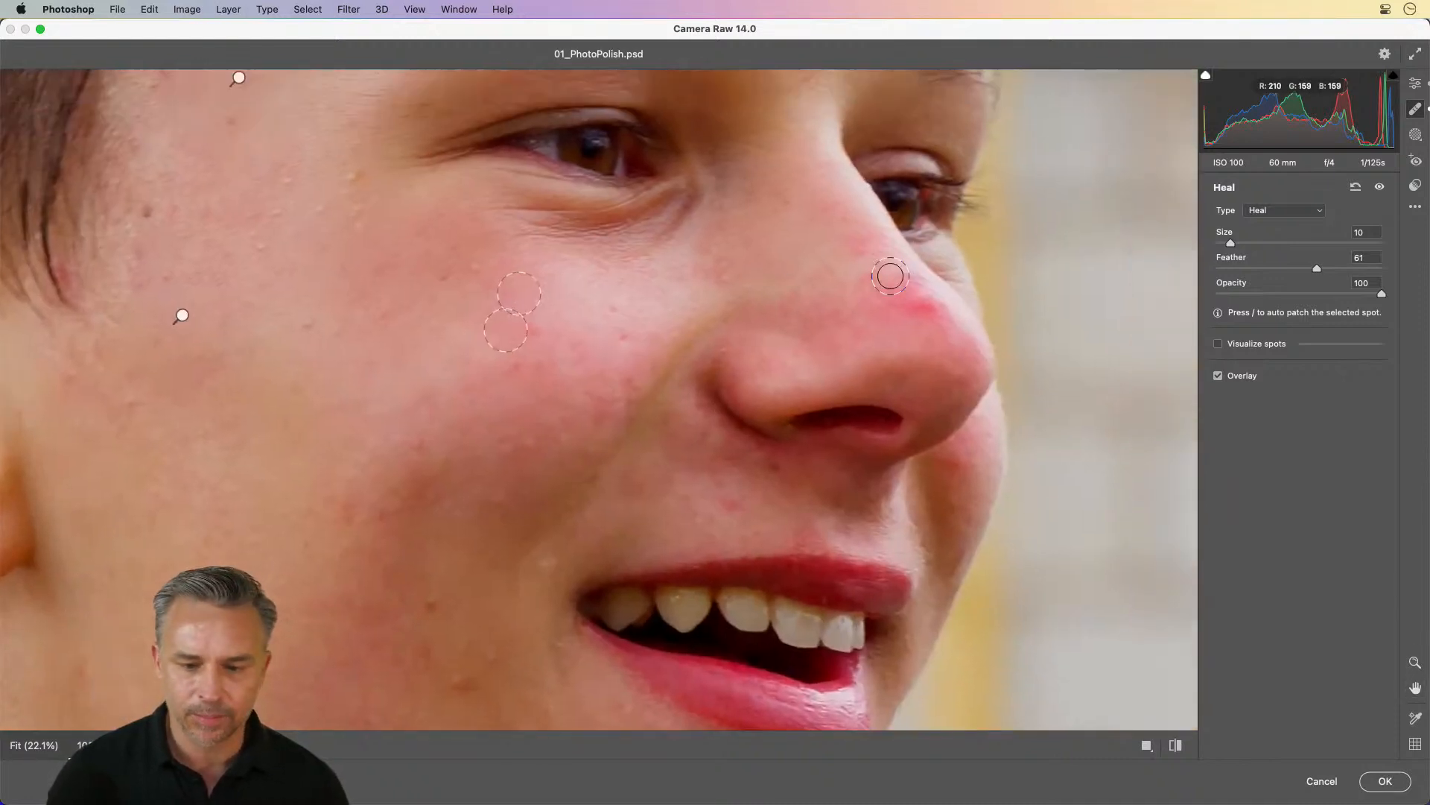
left_click(924, 310)
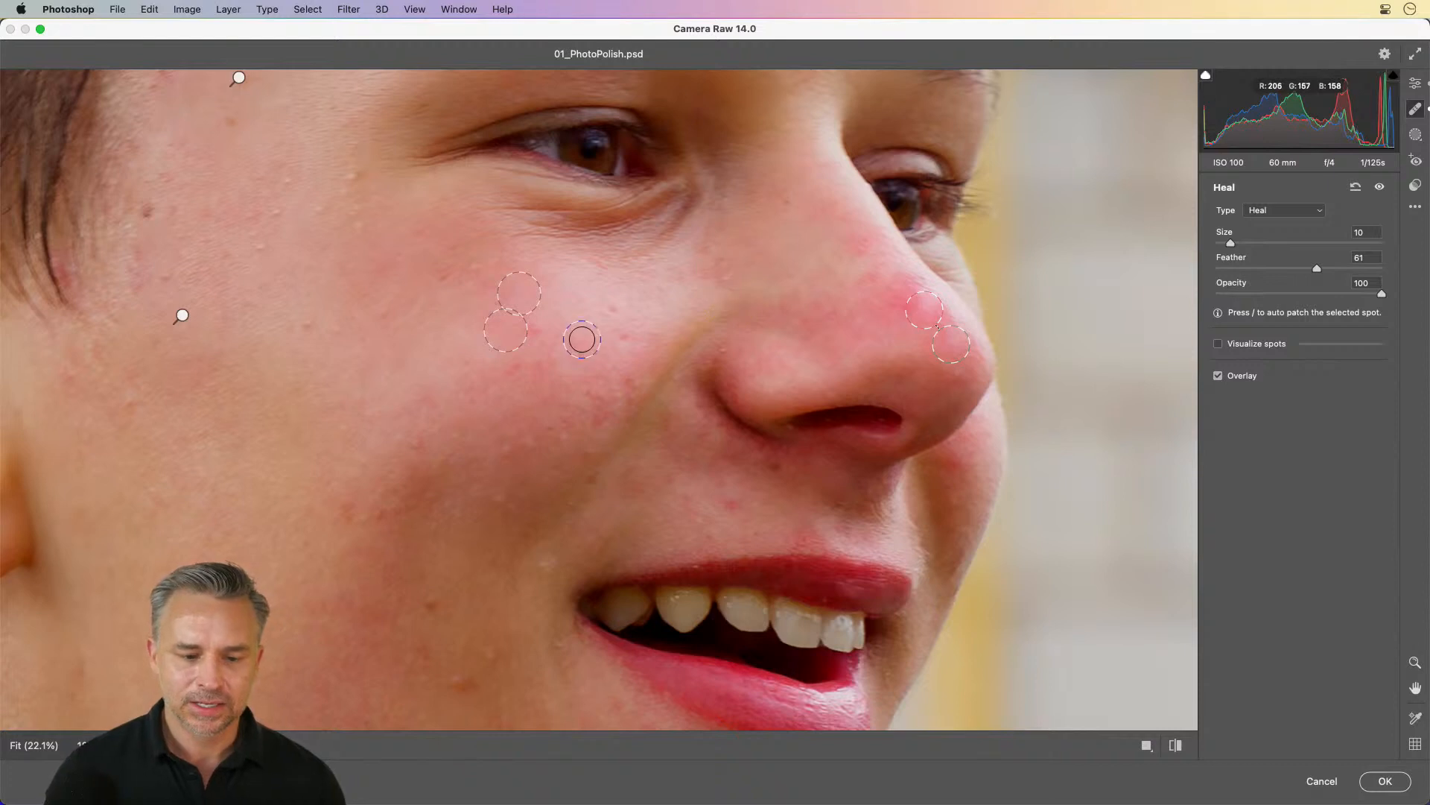
left_click(617, 342)
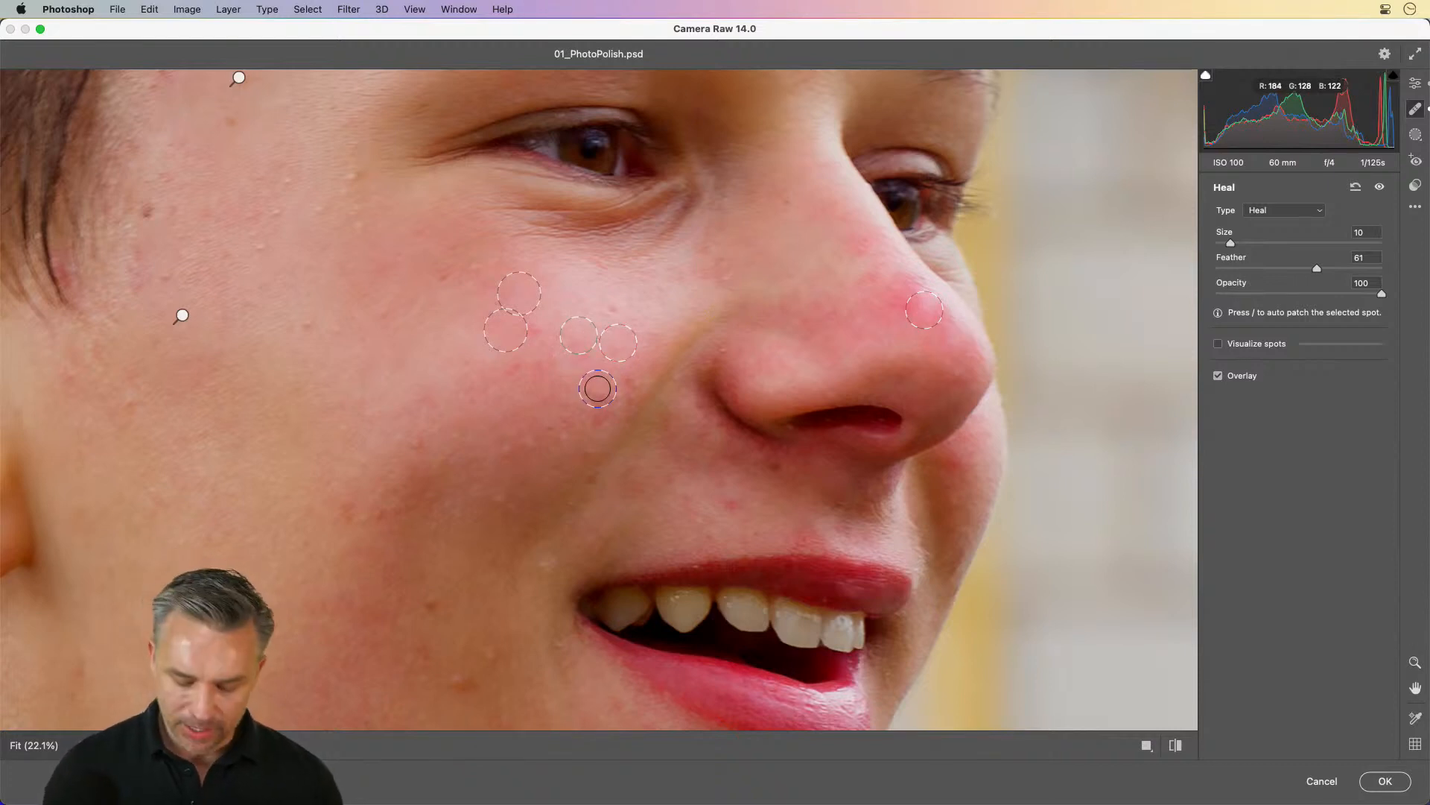
Step: Heal the cluster of small blemishes on the chin with a size 5 Heal brush
scroll(597, 388, "down", 3)
left_click_drag(677, 612, 825, 535)
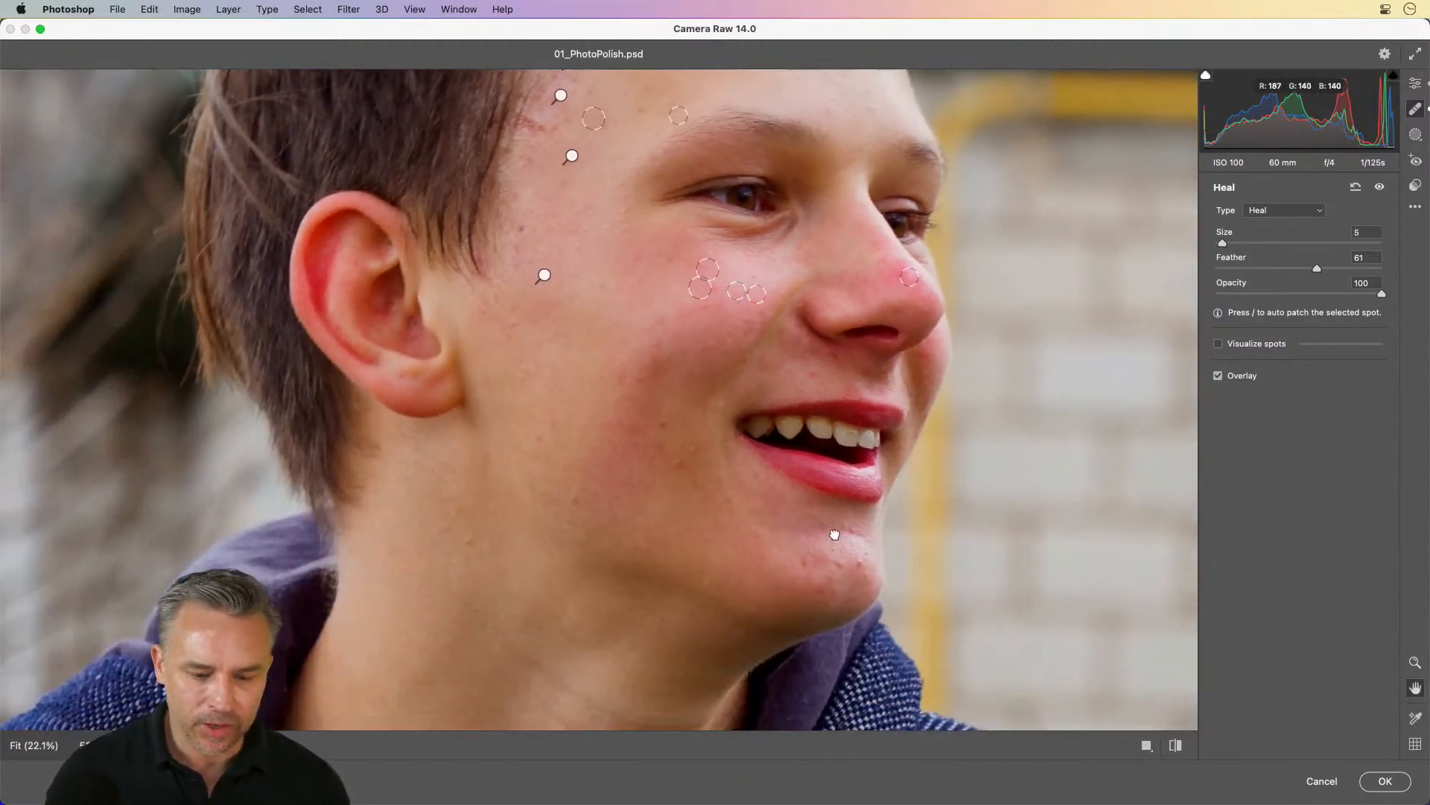
left_click(837, 567)
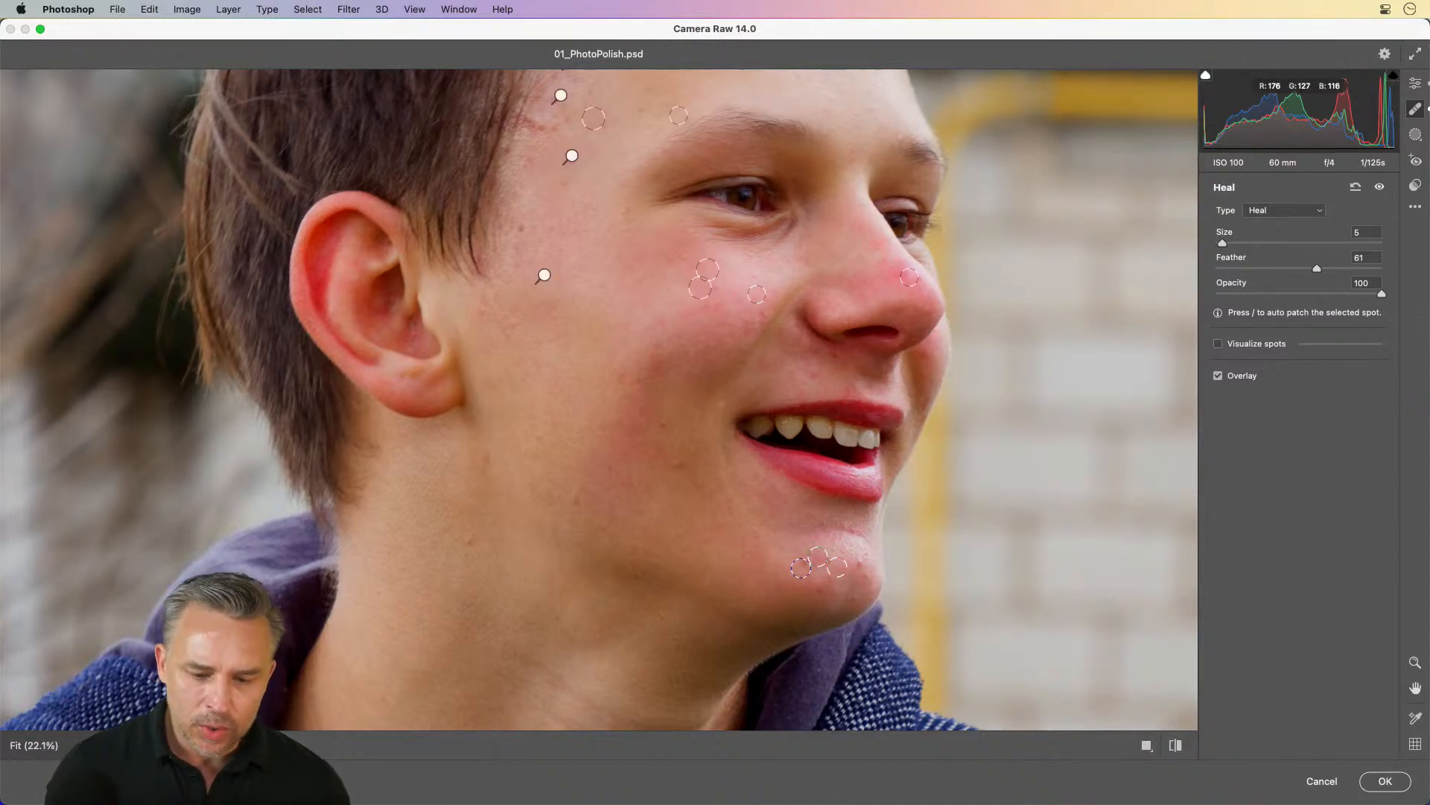
left_click(857, 562)
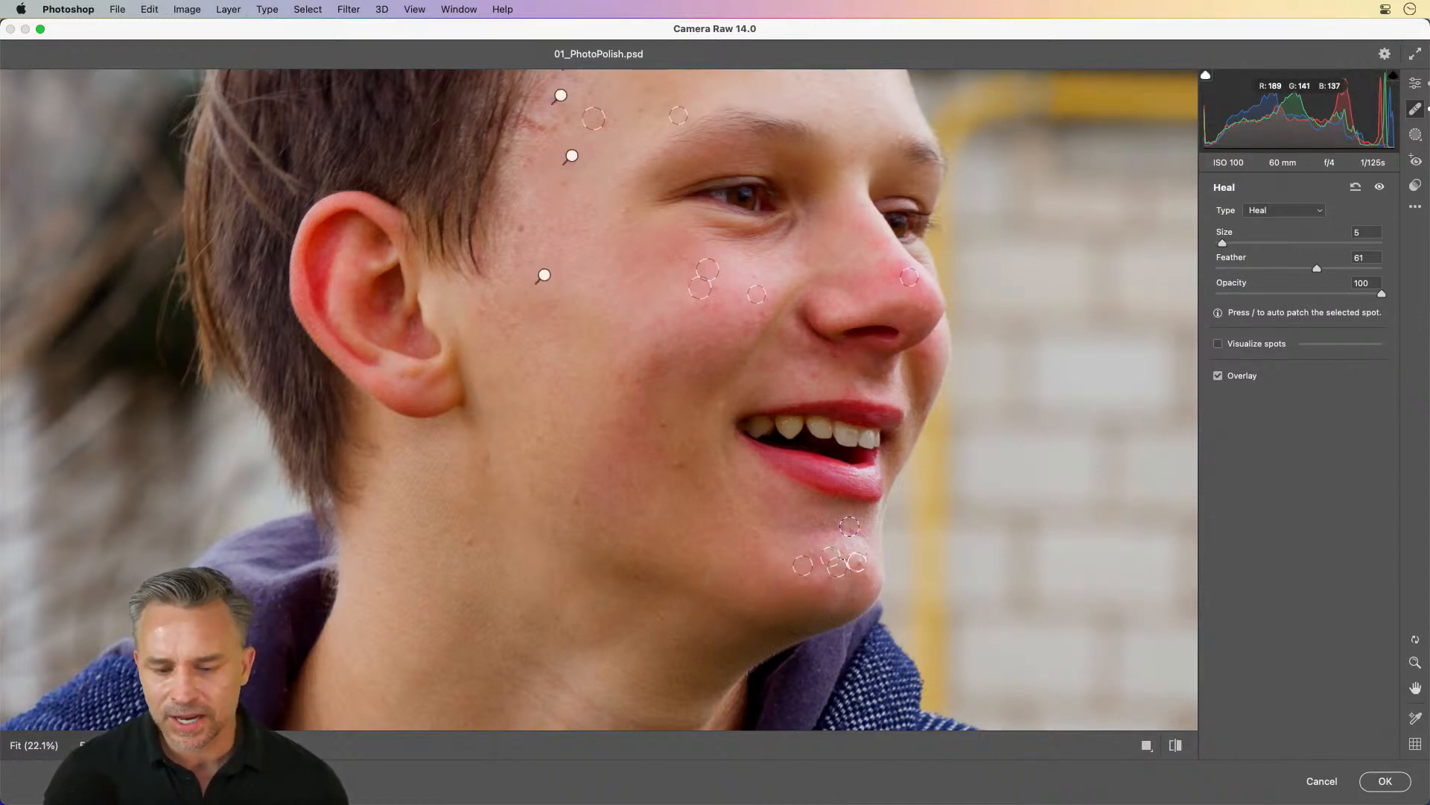
Step: Set the Heal brush size to 8 and heal the spots on the jaw below the ear and on the lower cheek beside the mouth
key("bracketright")
key("bracketright")
key("bracketright")
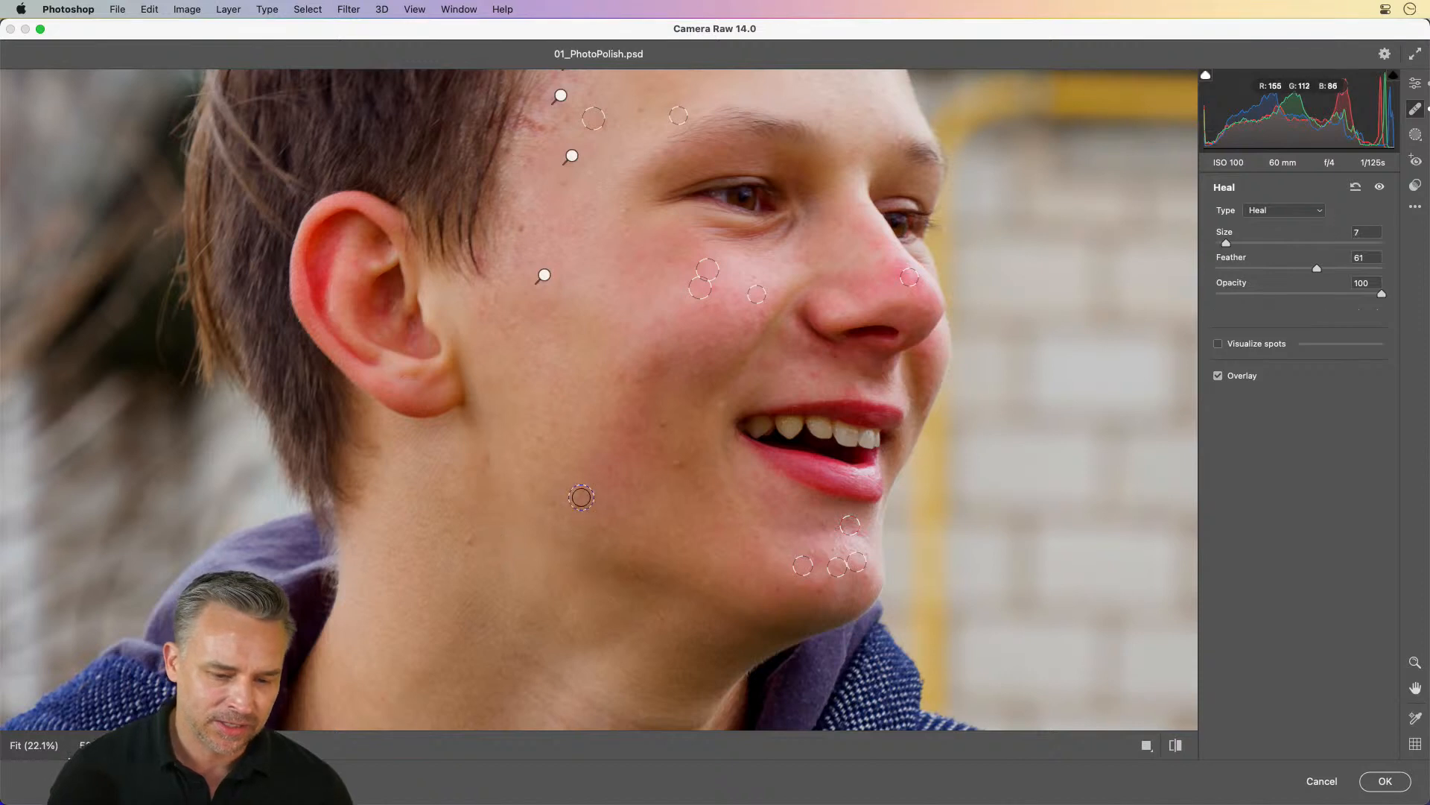
left_click(536, 434)
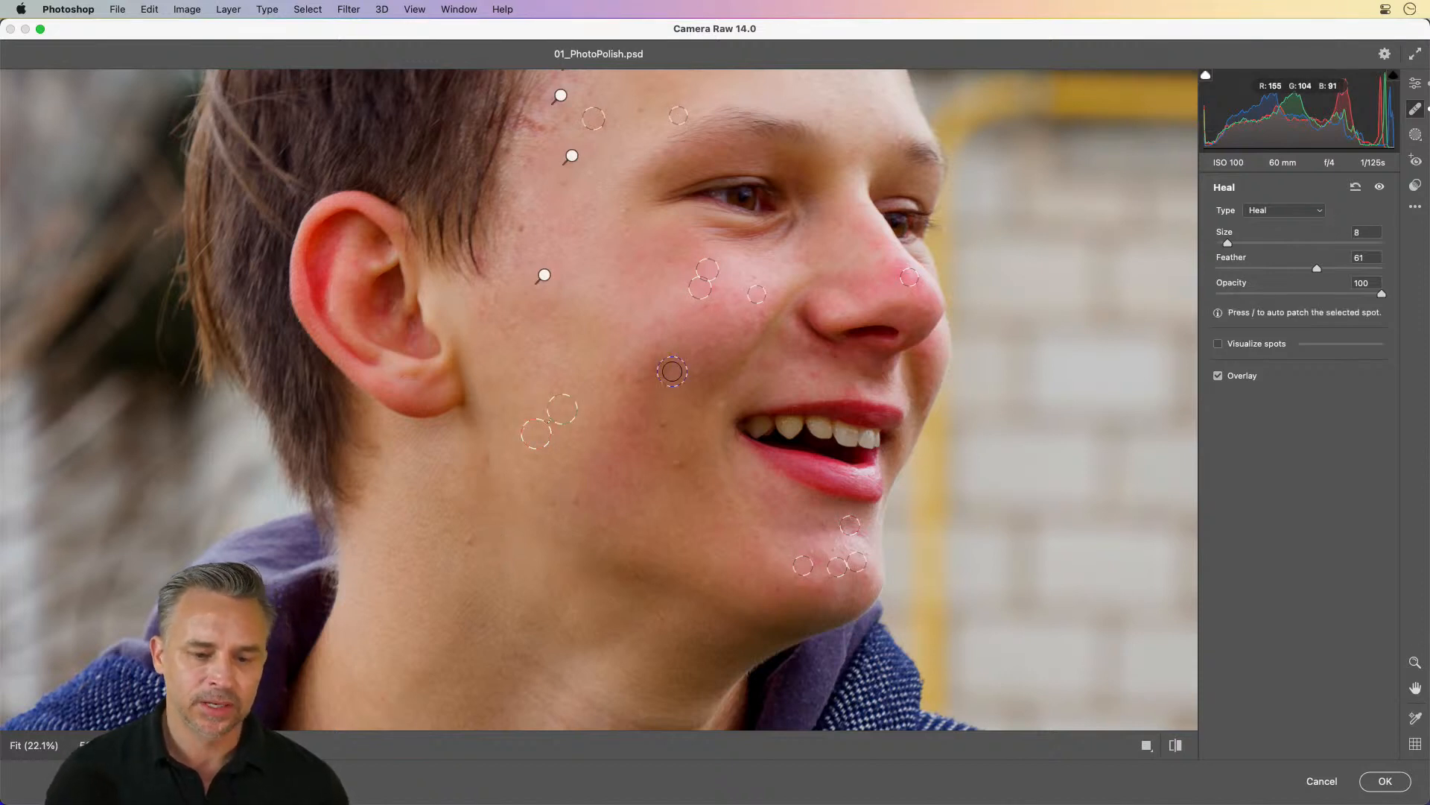
left_click(655, 346)
left_click(661, 424)
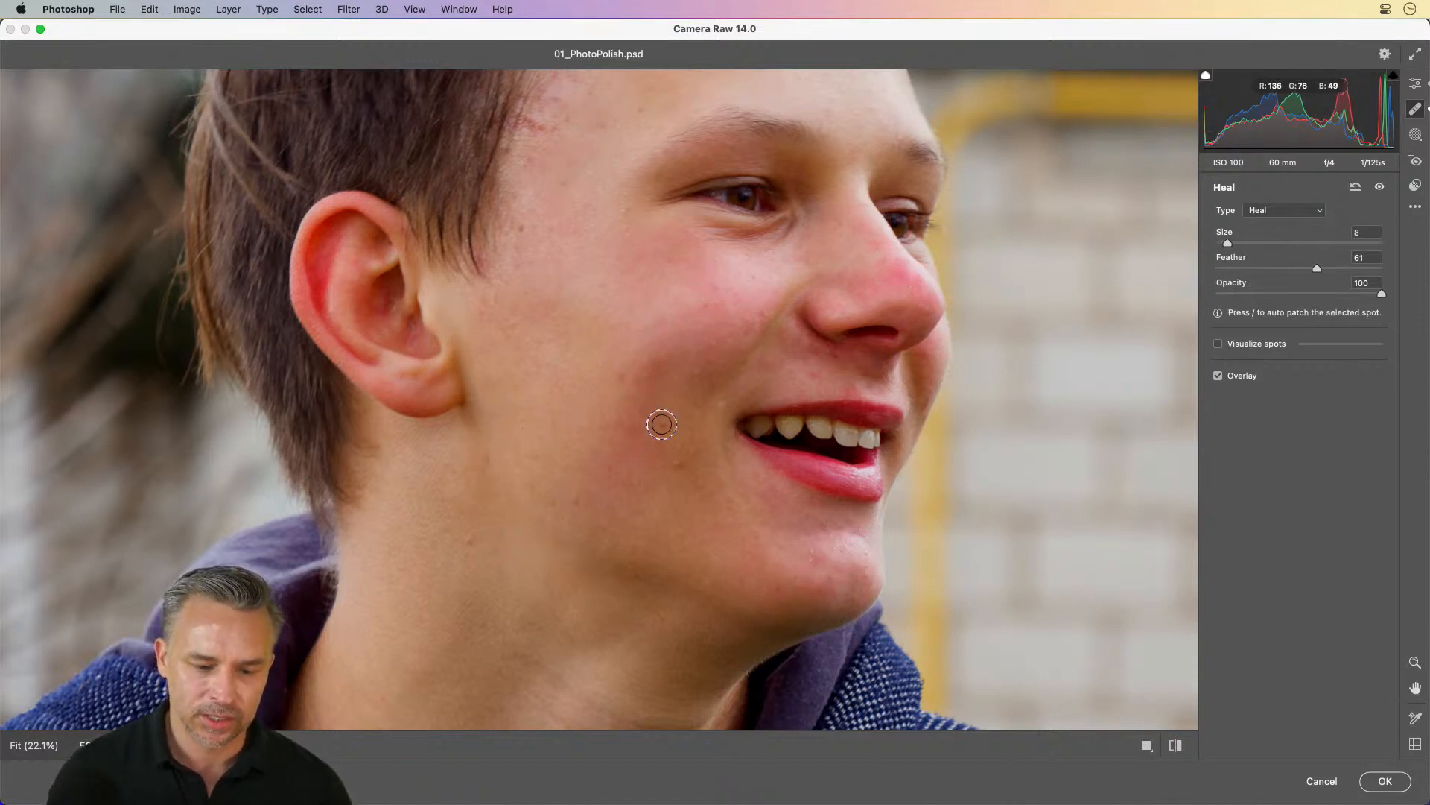
left_click(682, 459)
Step: Switch between the healing tool and the Edit adjustments, ending on Edit to view the face without healing overlays
mouse_move(626, 227)
left_mouse_down()
mouse_move(623, 367)
mouse_move(625, 320)
left_mouse_up()
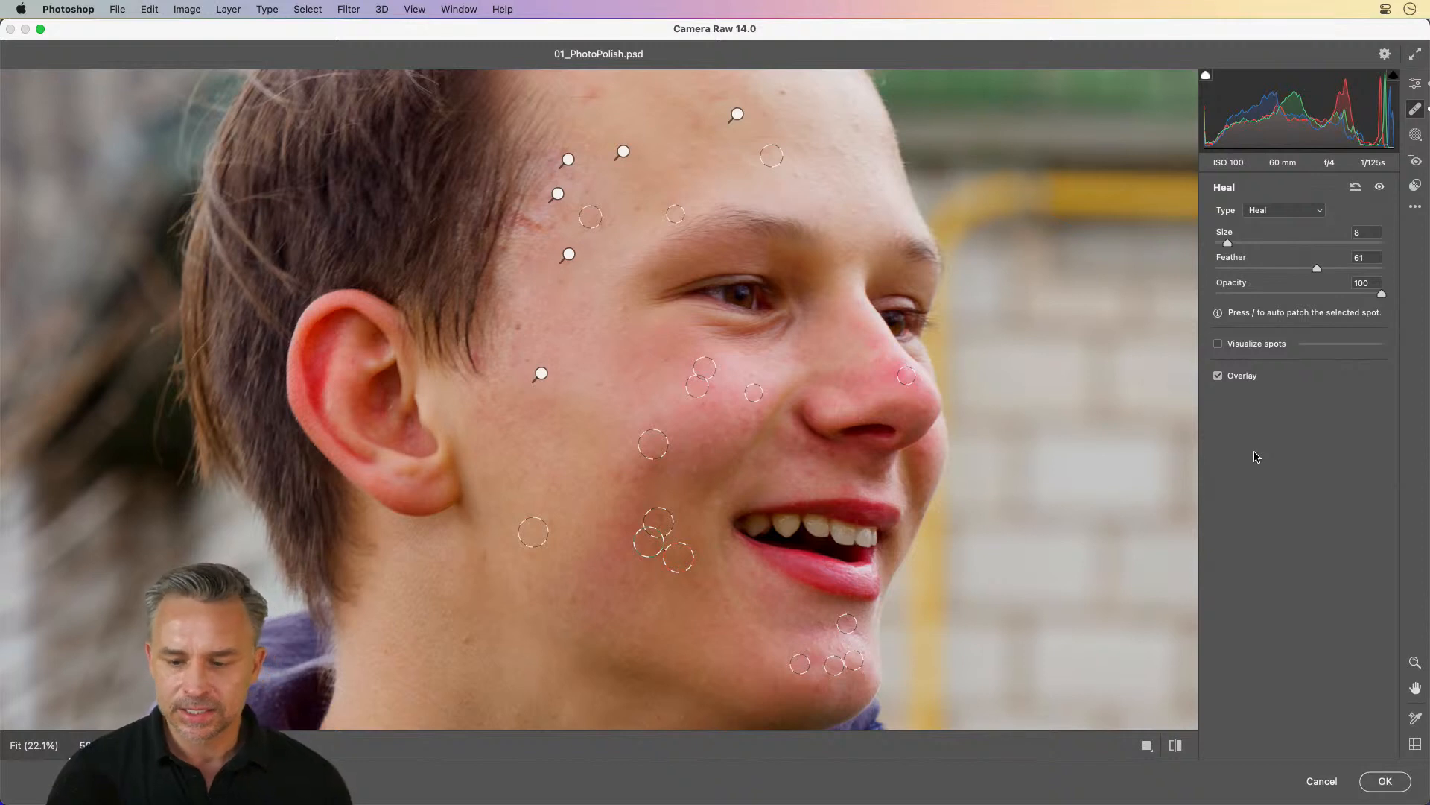
left_click(1416, 85)
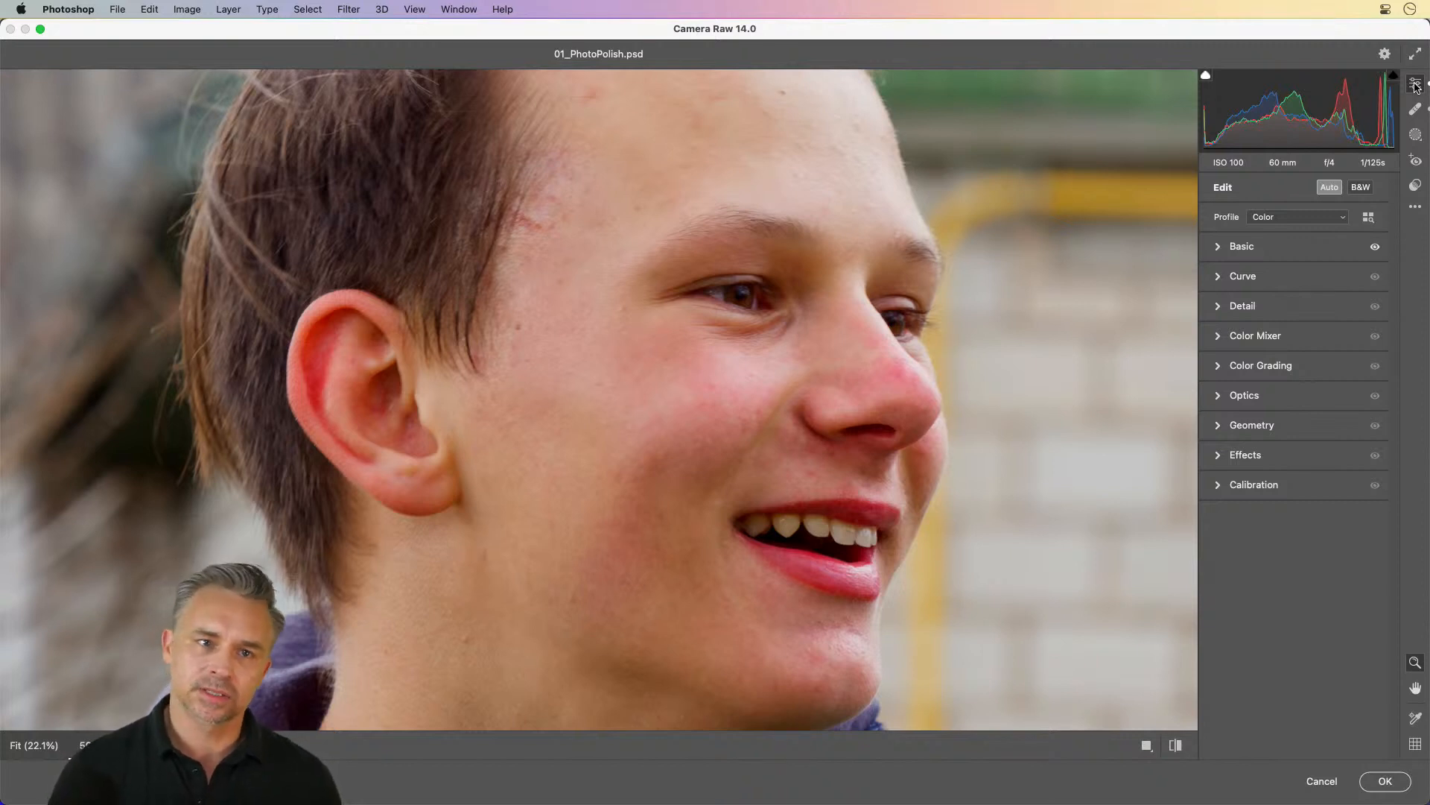
left_click(1416, 110)
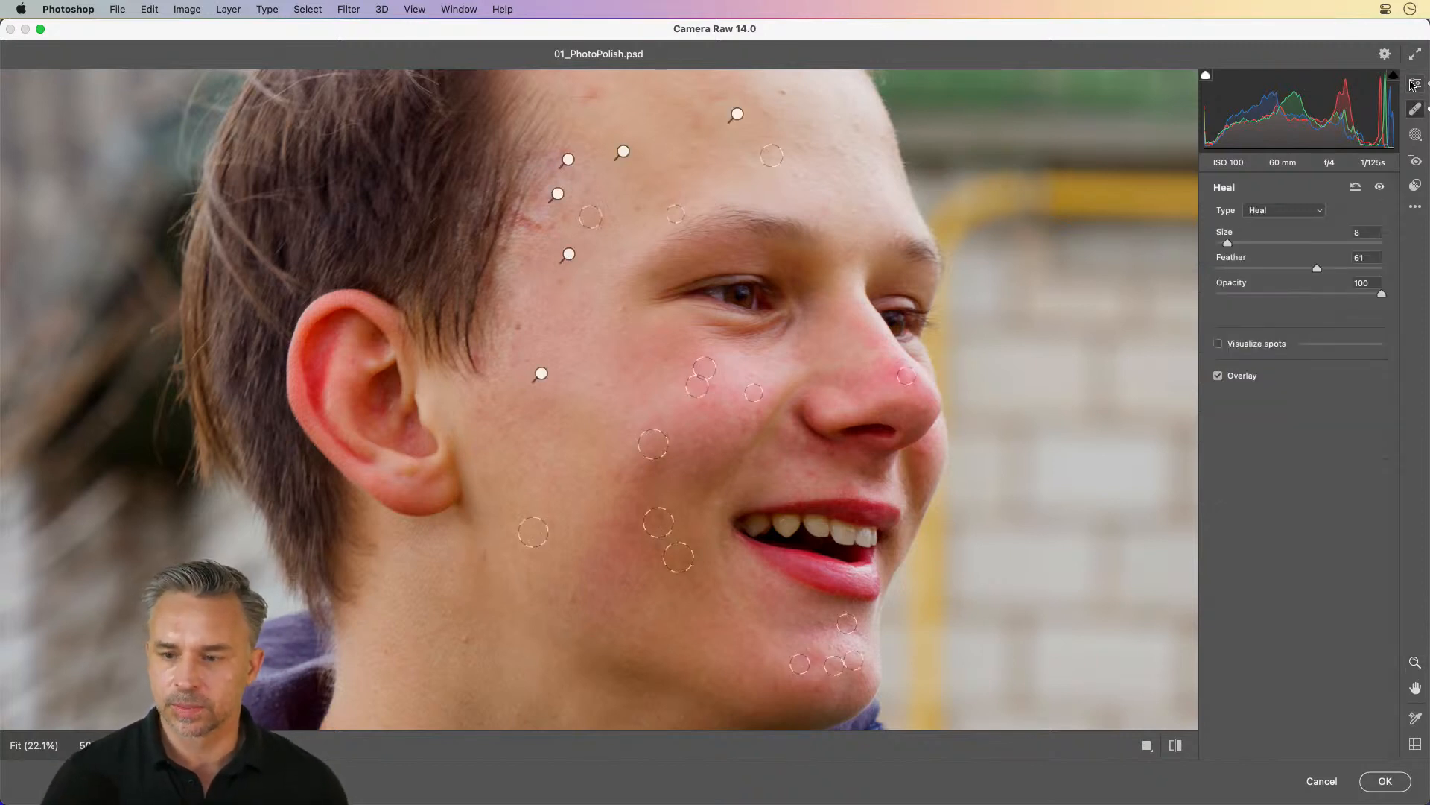
left_click(1414, 84)
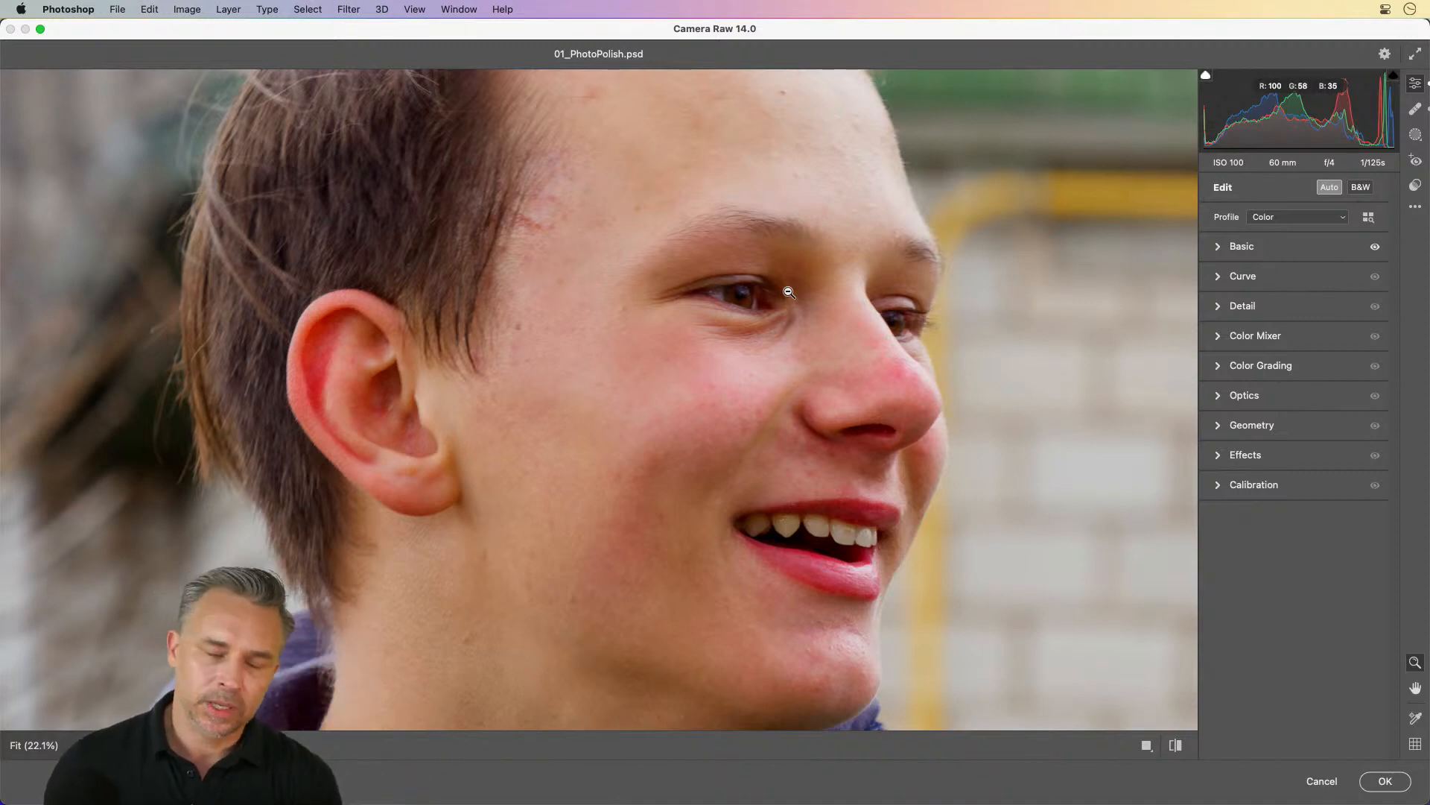
Step: Compare the original and retouched portrait by undoing and redoing the edits and toggling the preview, leaving the edits on
key("super+z")
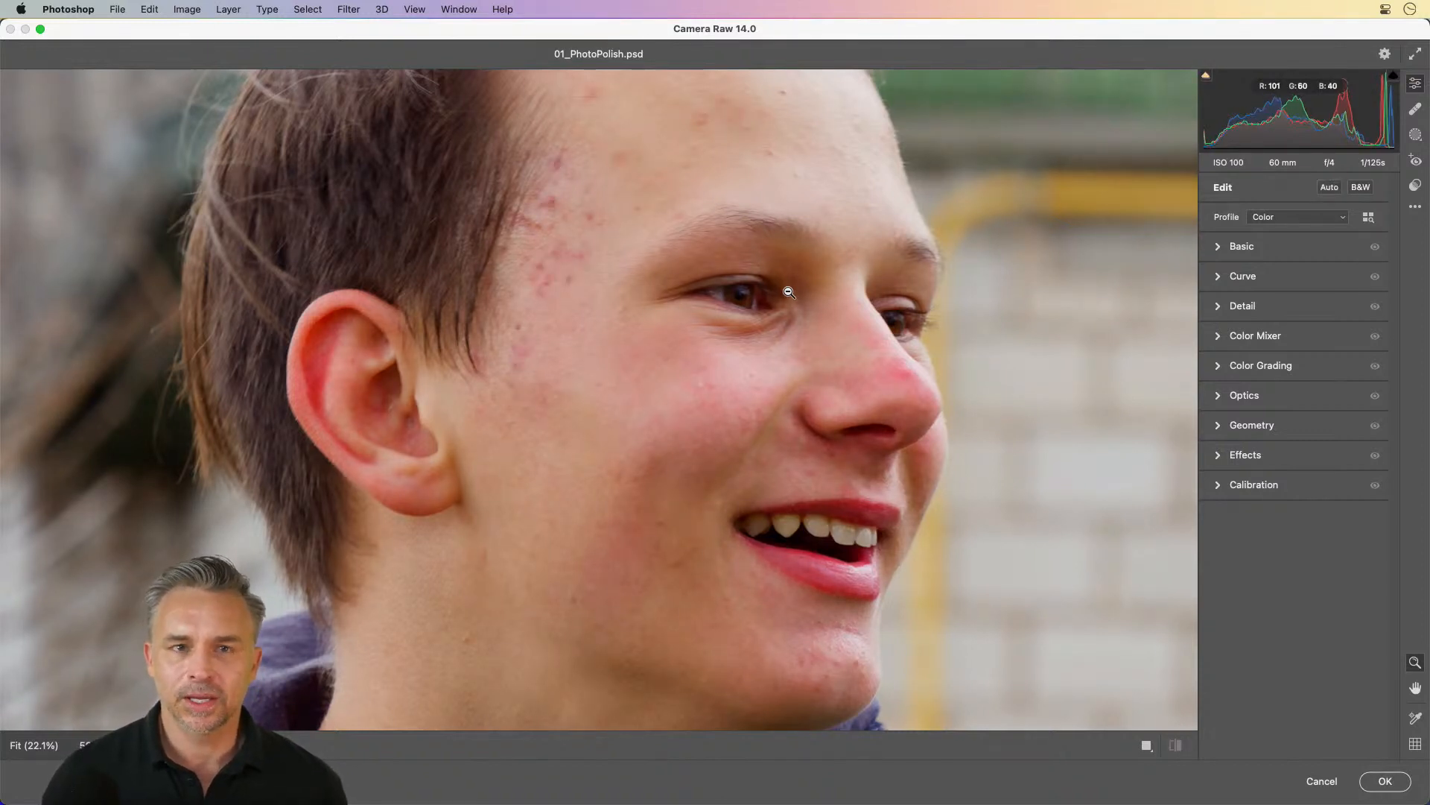
key("super+shift+z")
key("super+z")
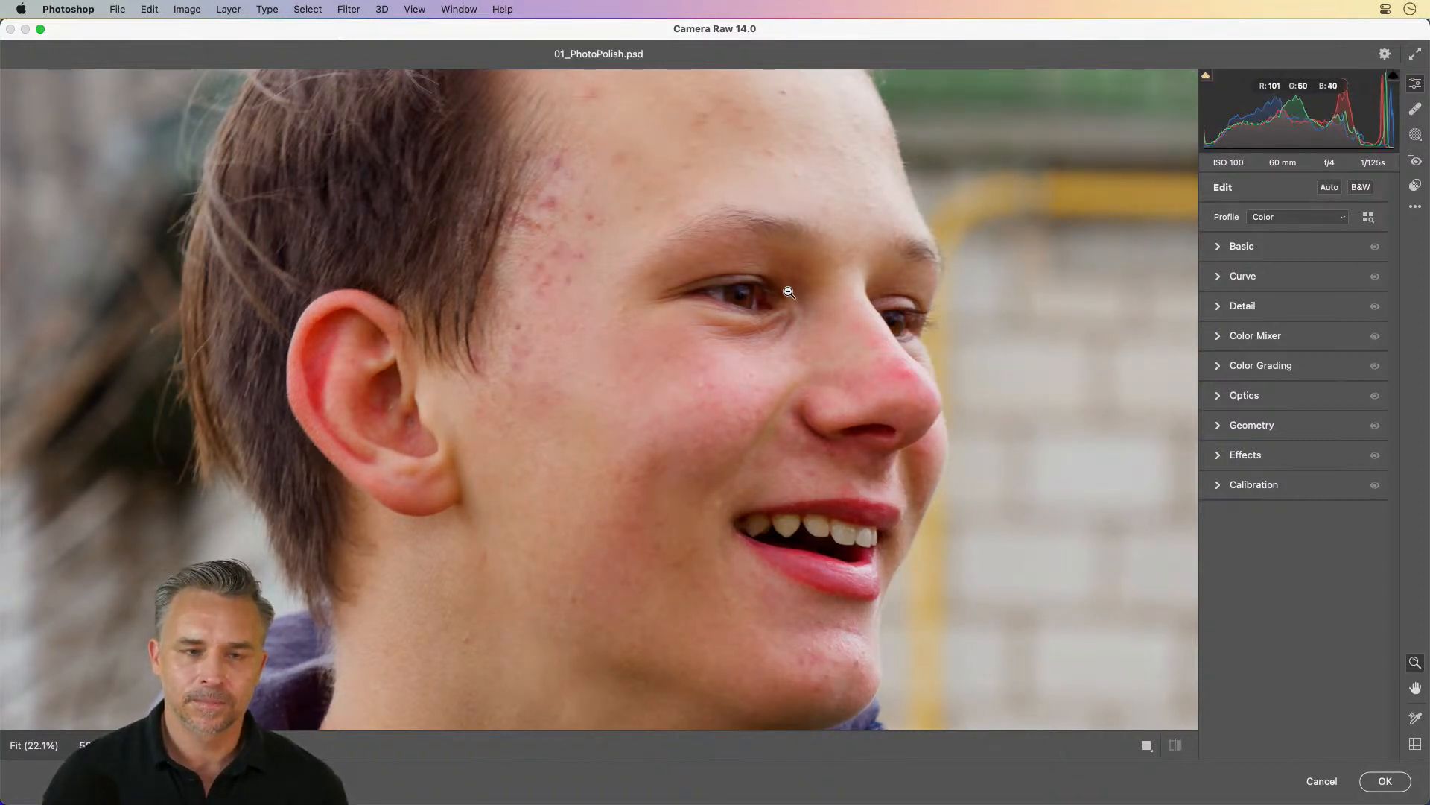
key("super+shift+z")
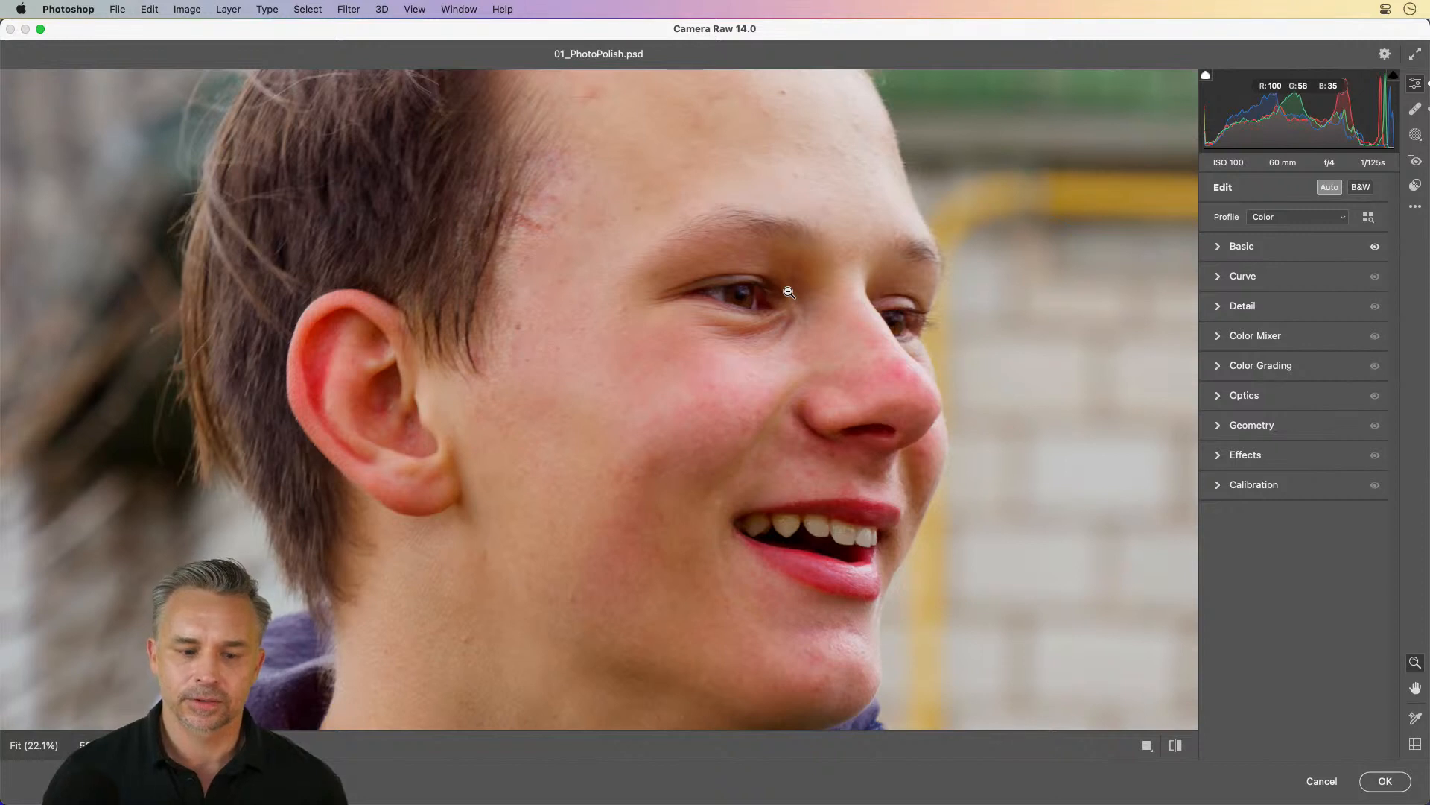
key("p")
key("p")
key("p")
key("p")
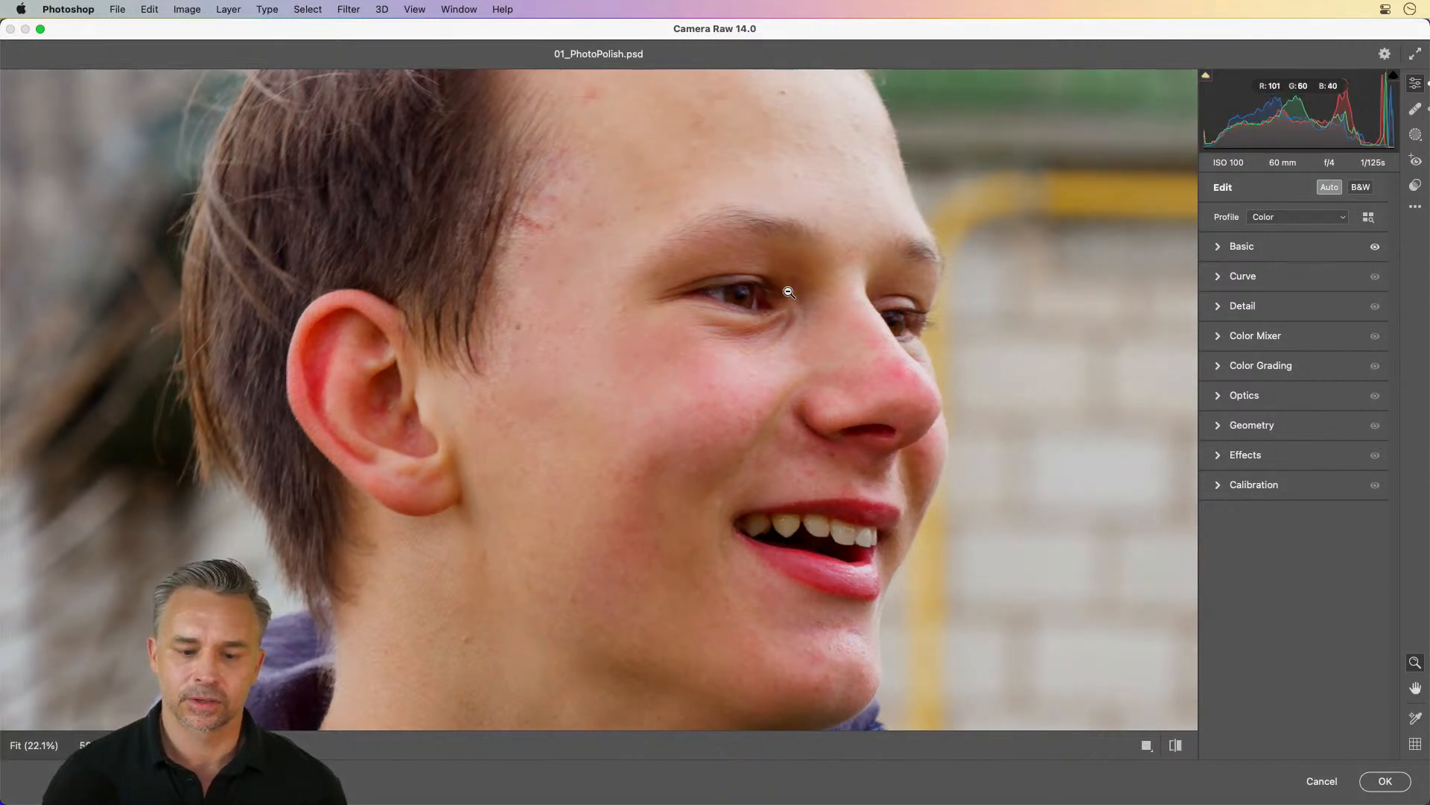
key("p")
key("p")
Step: Return to the Heal tool and heal the red spot on the upper forehead near the hairline
left_click_drag(670, 254, 704, 396)
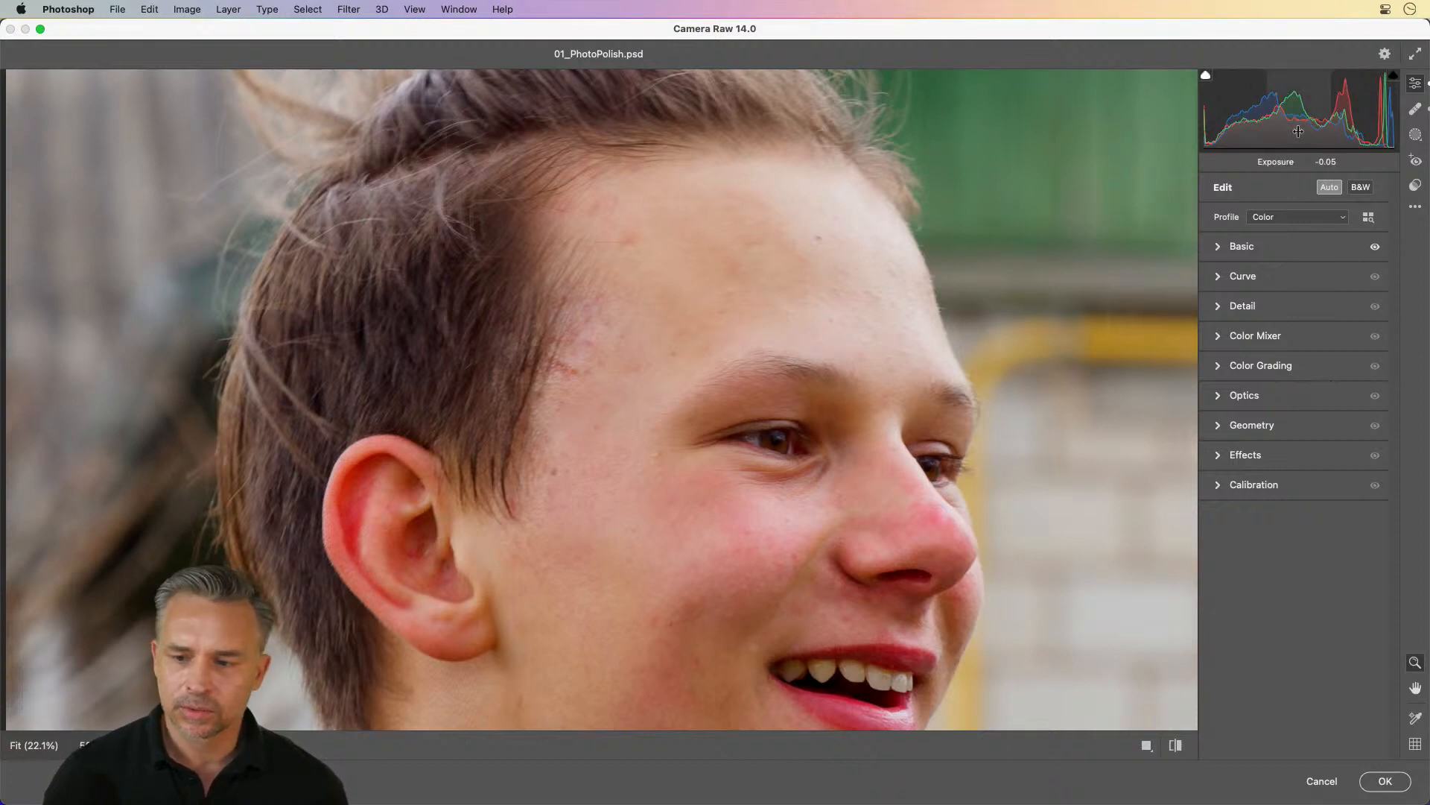
key("b")
left_click(626, 239)
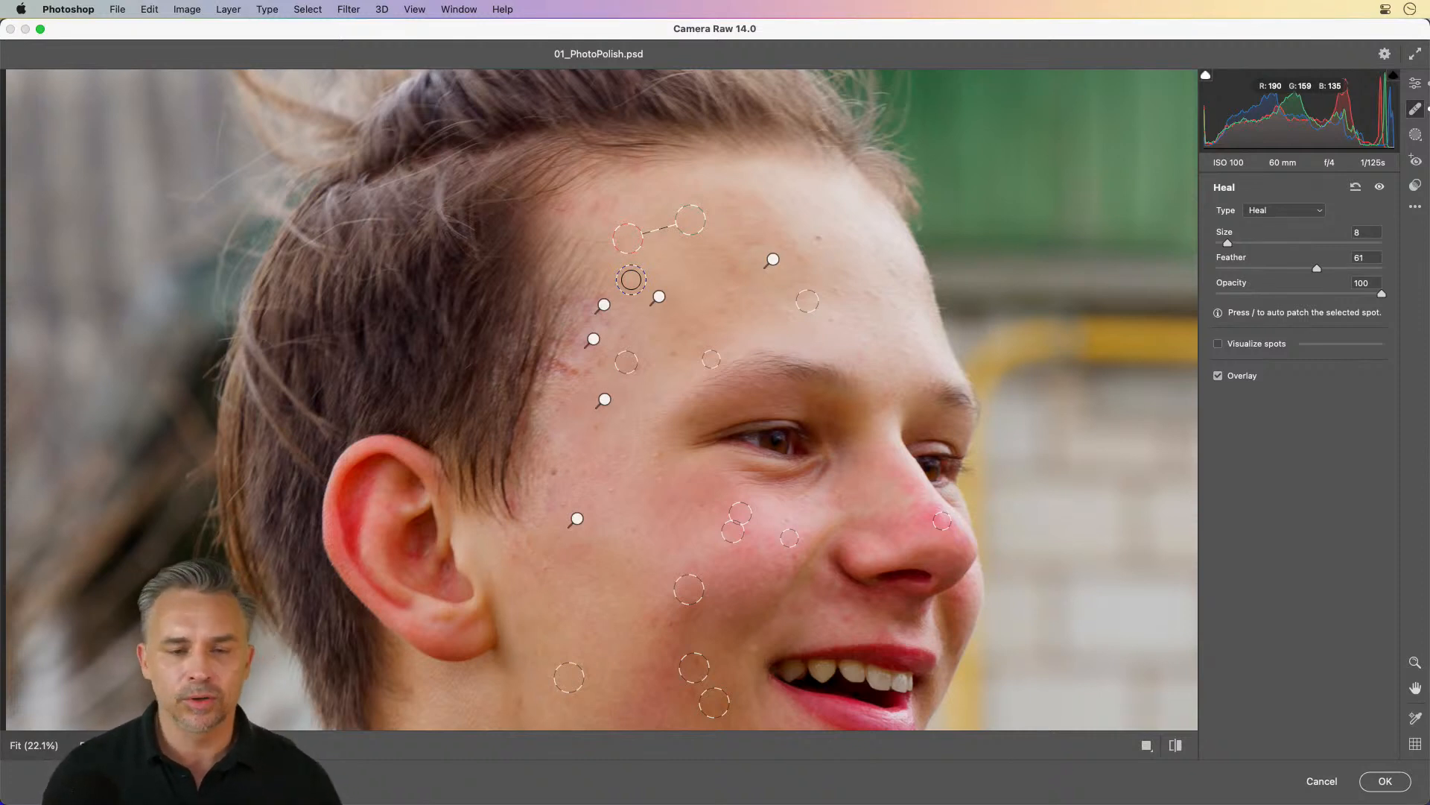
Step: Set the healing brush size to 12 and its type to Clone for retouching the temple beside the eye
left_click_drag(810, 502, 776, 327)
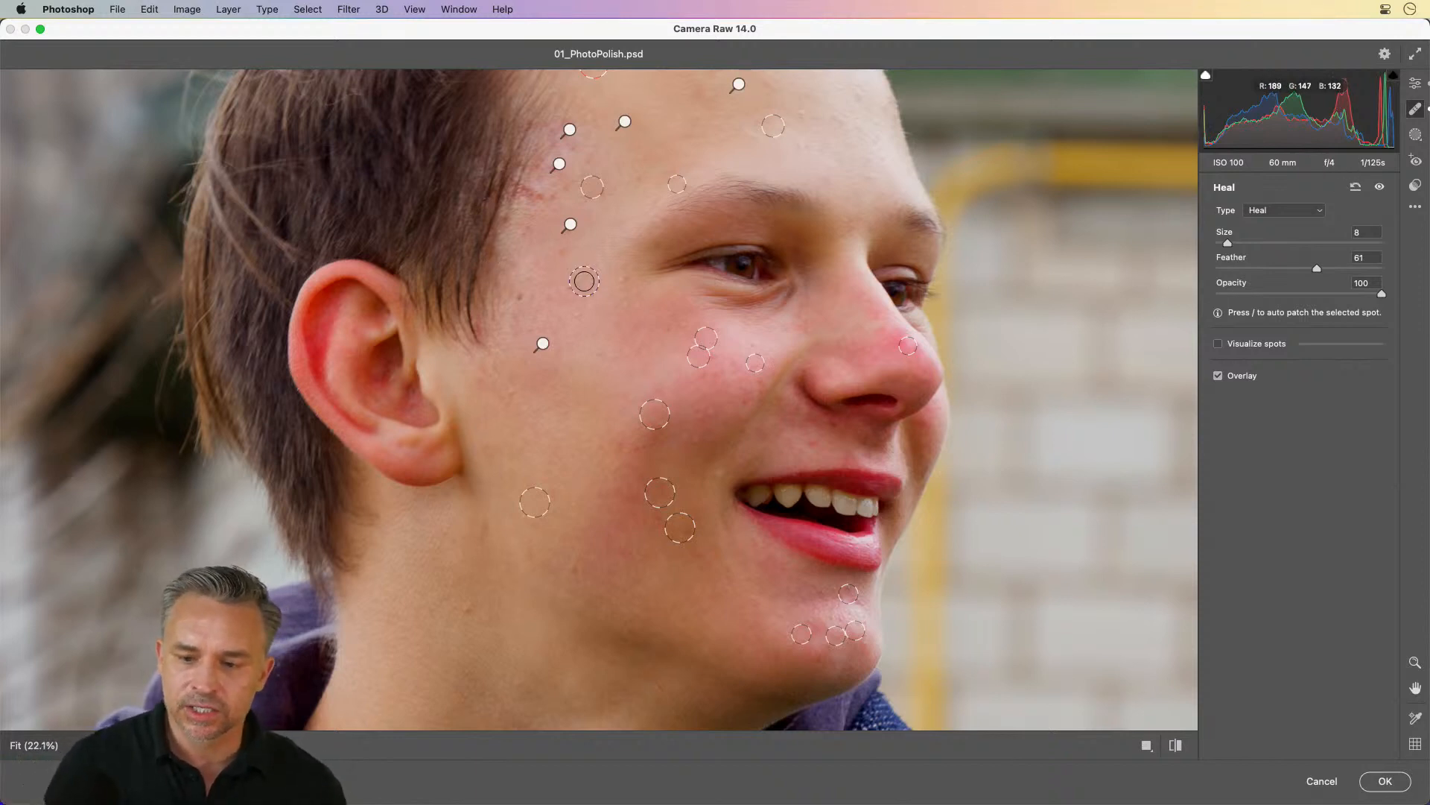
left_click_drag(468, 208, 580, 301)
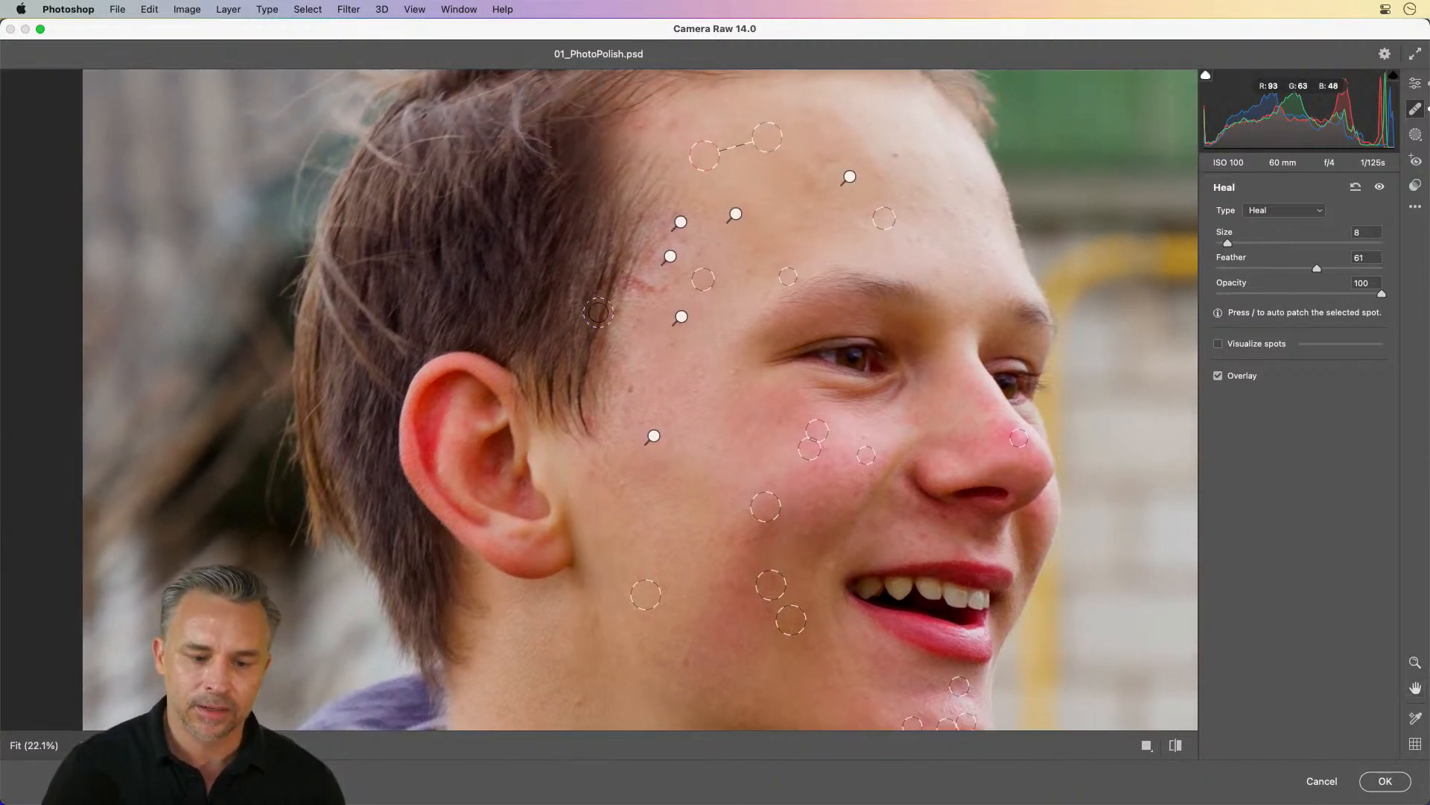
scroll(599, 313, "up", 3)
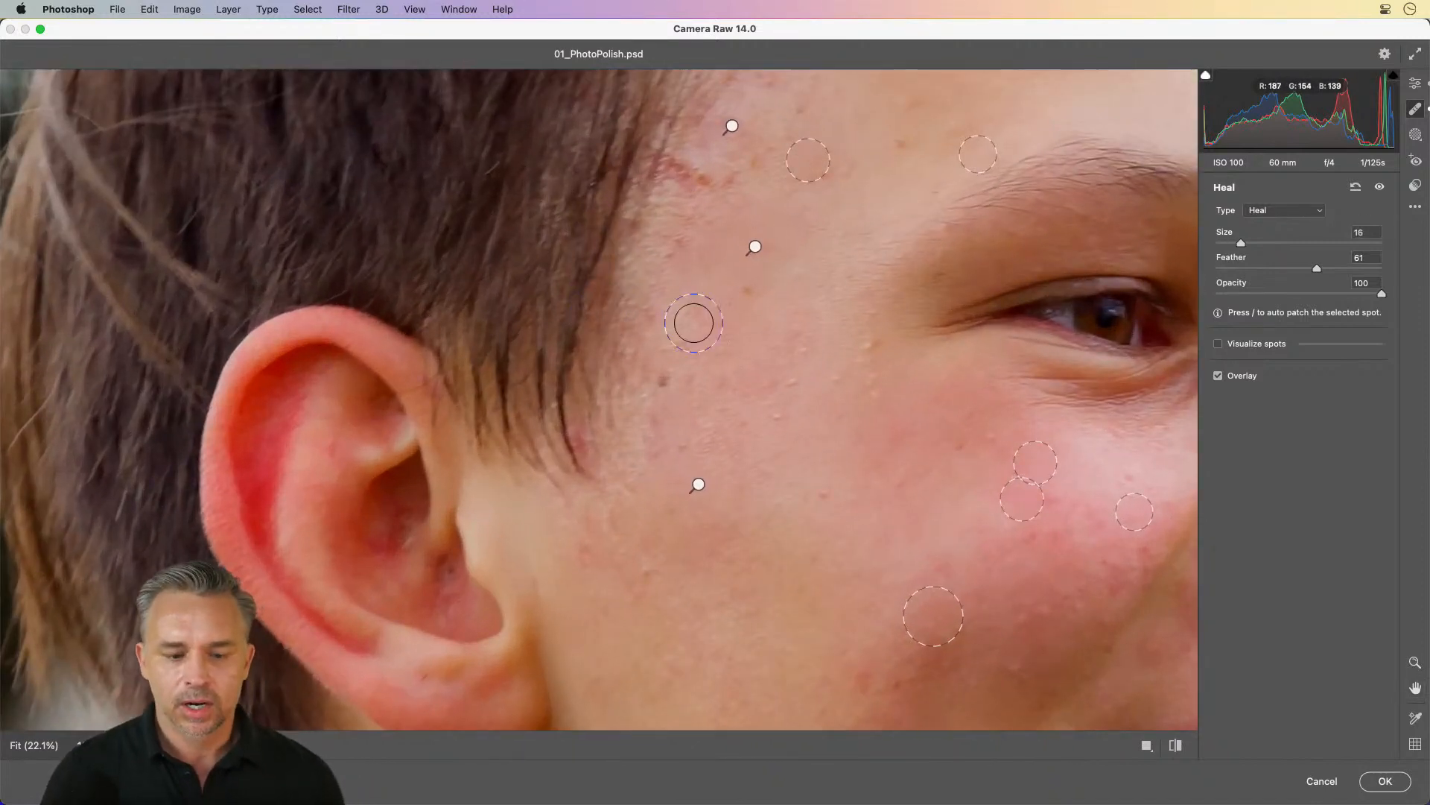
key("bracketright")
key("bracketright")
key("bracketright")
key("bracketright")
left_click_drag(634, 333, 570, 304)
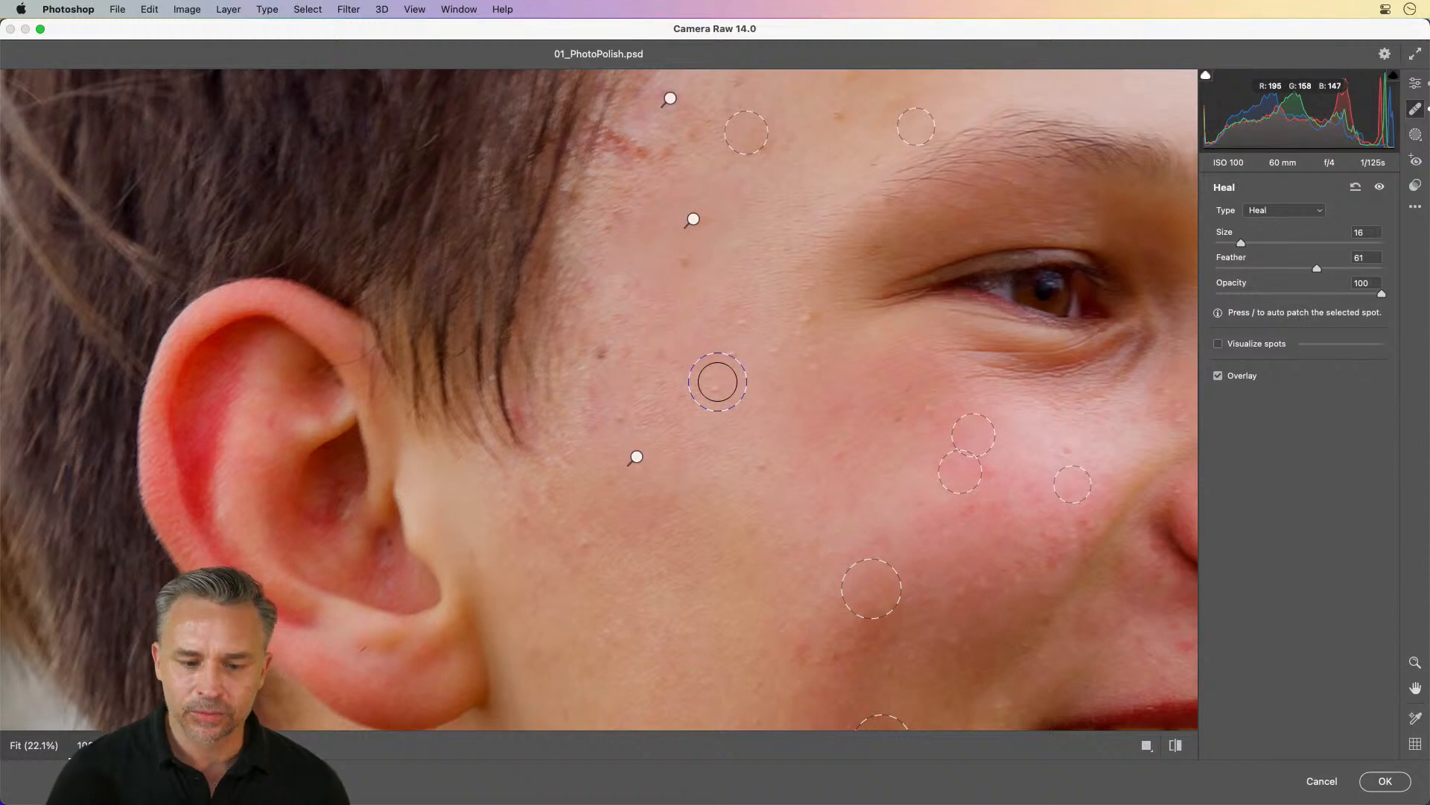
key("bracketleft")
key("bracketleft")
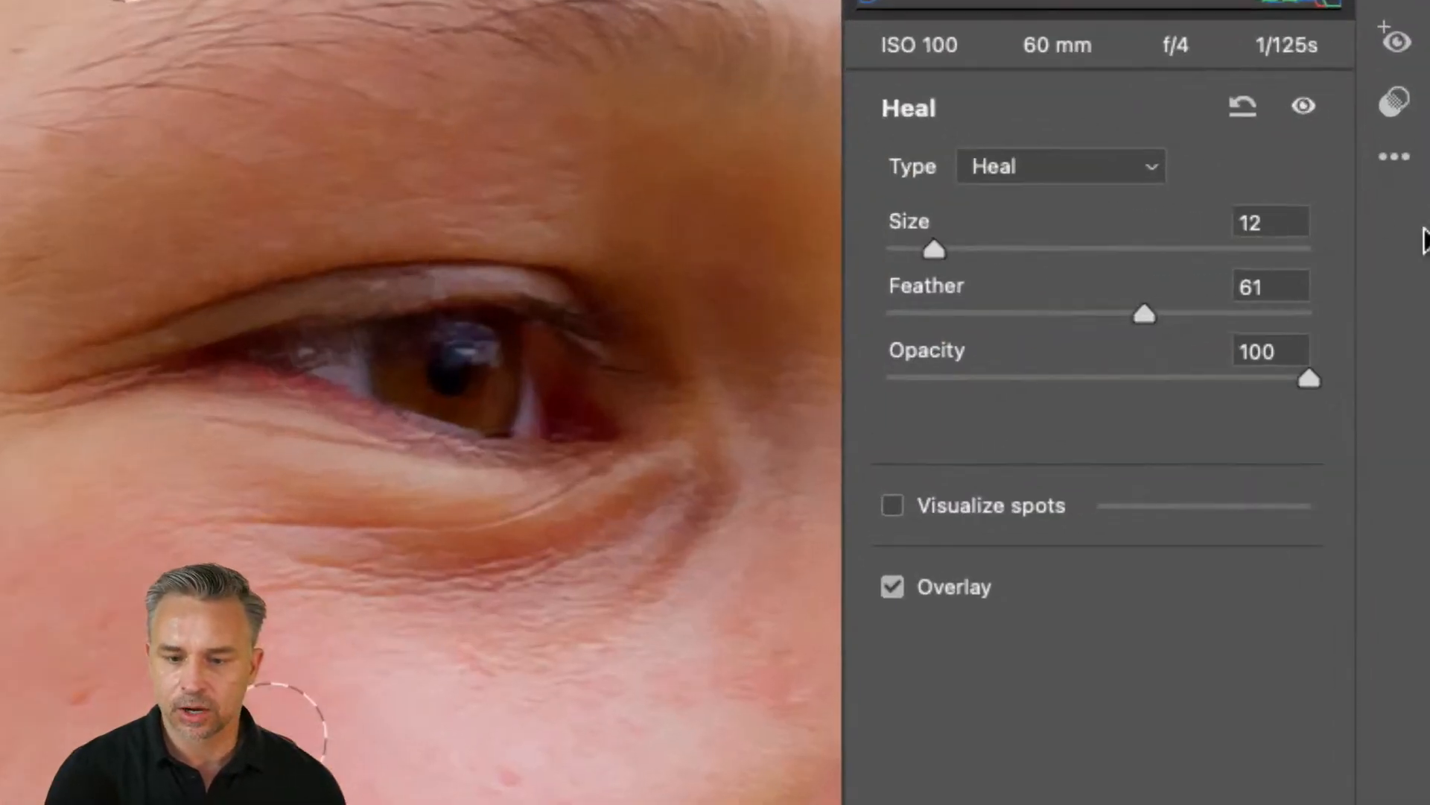
left_click(1269, 212)
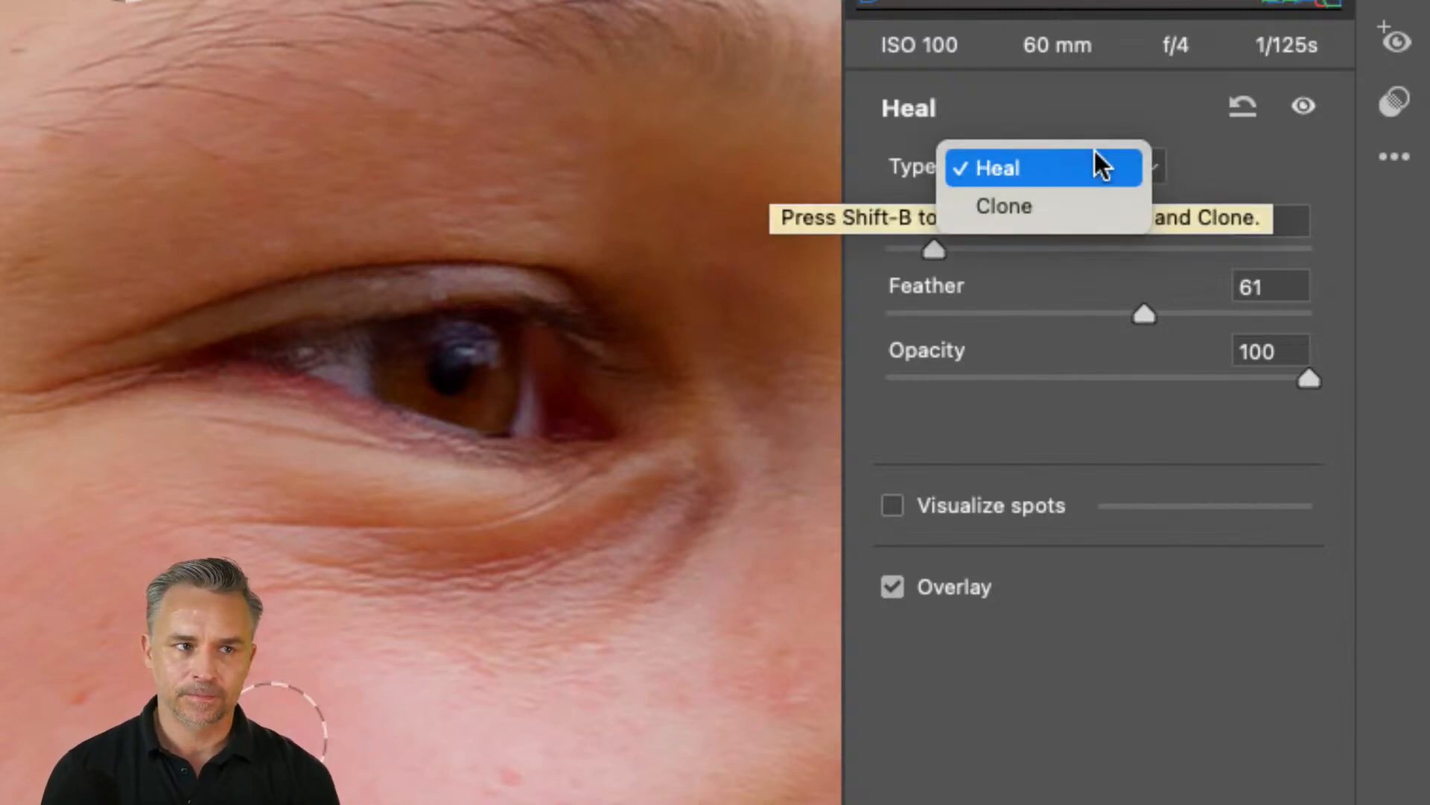
left_click(1069, 202)
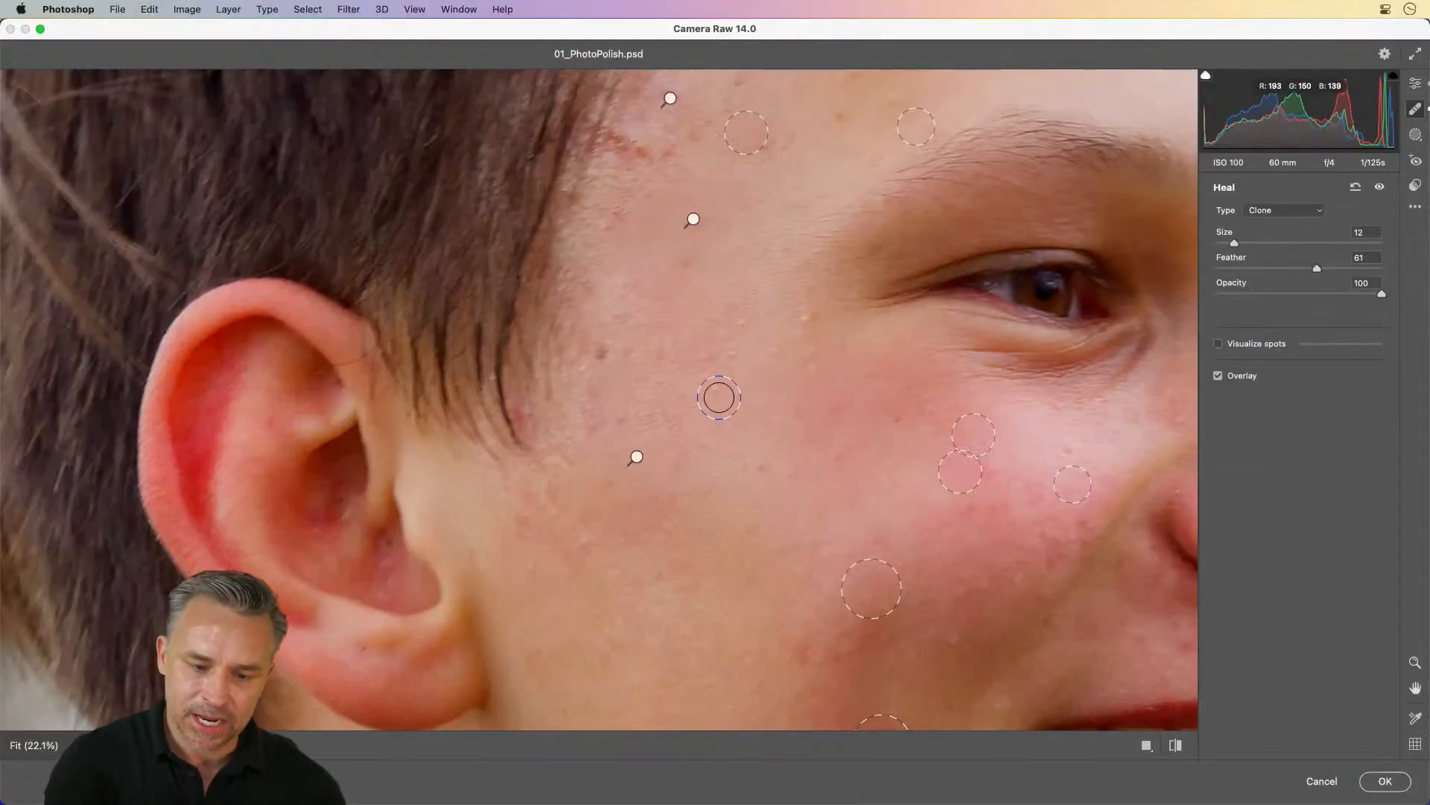
Step: Reduce the brush size to 10, clone over the temple blemish, and move its sample source to the darker lower cheek
key("bracketleft")
key("bracketleft")
key("bracketleft")
key("bracketleft")
key("bracketleft")
key("bracketleft")
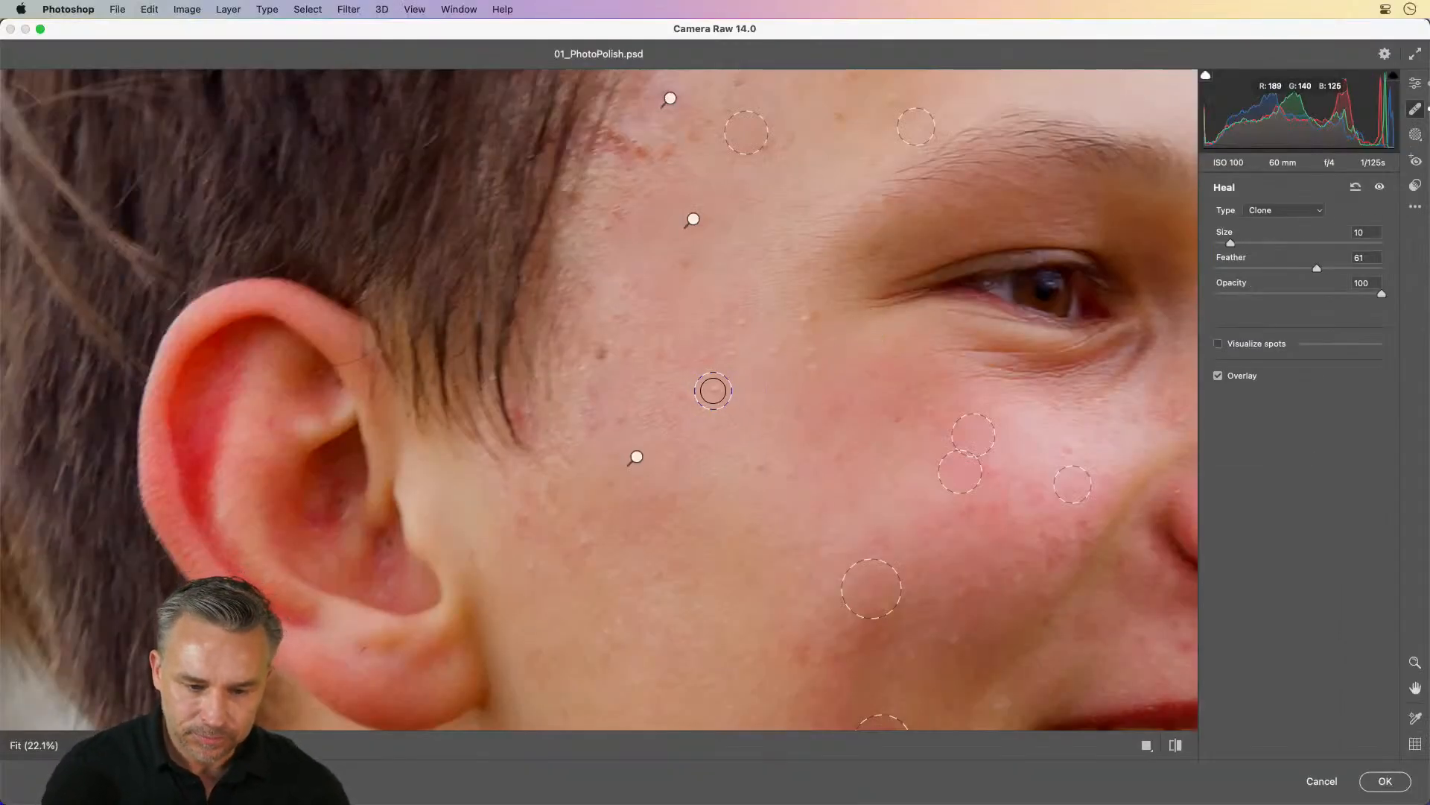
left_click(713, 389)
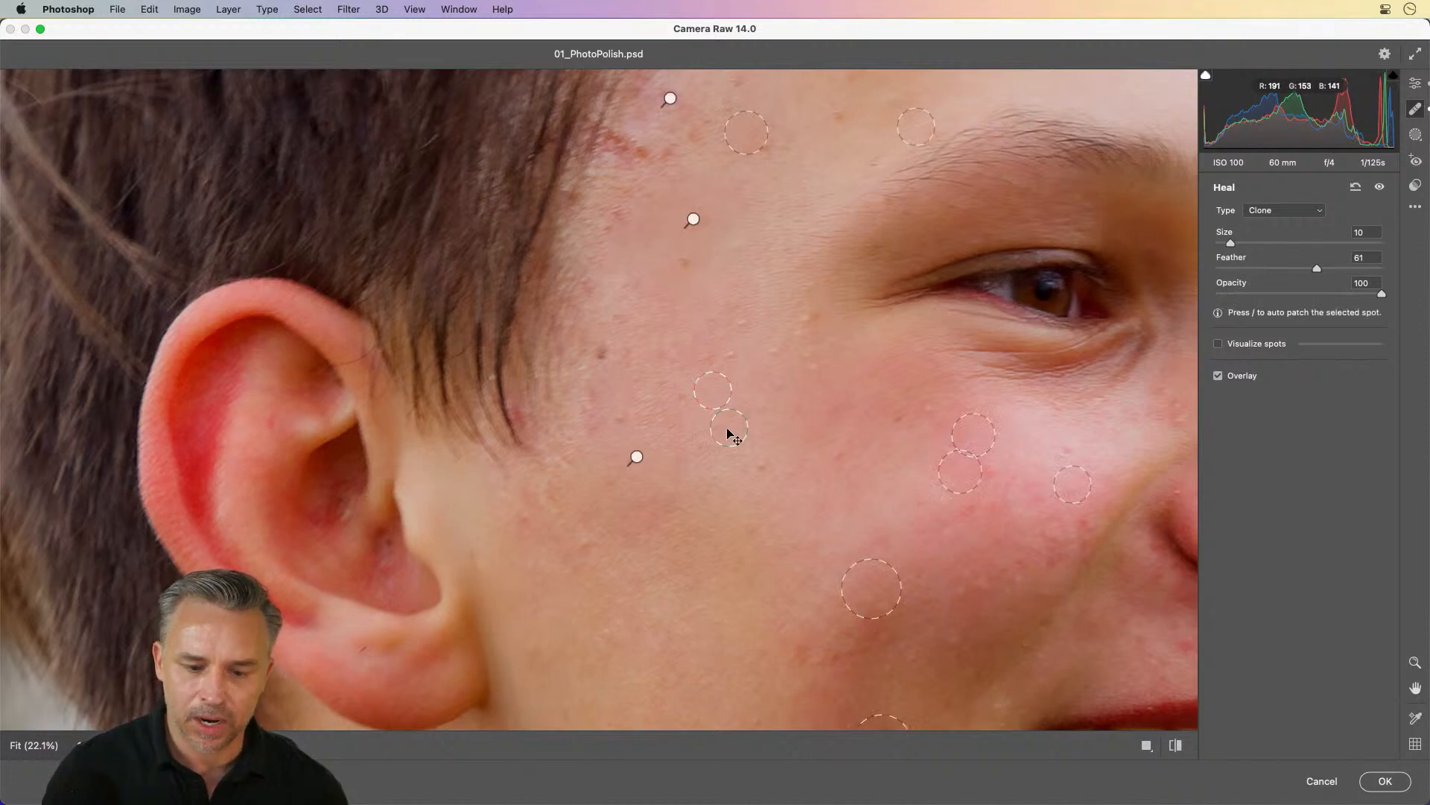
left_click_drag(730, 435, 749, 445)
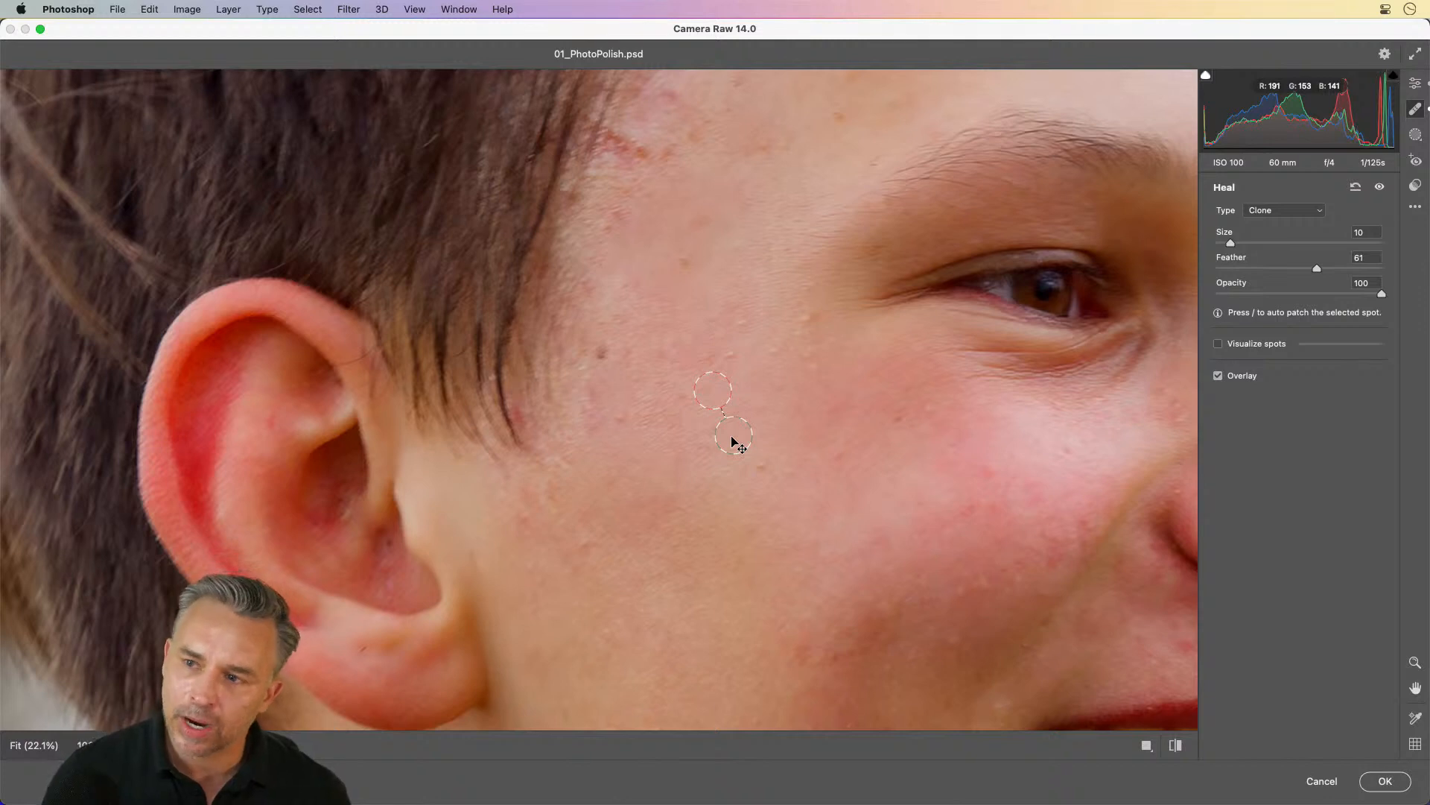
left_click_drag(733, 442, 1015, 603)
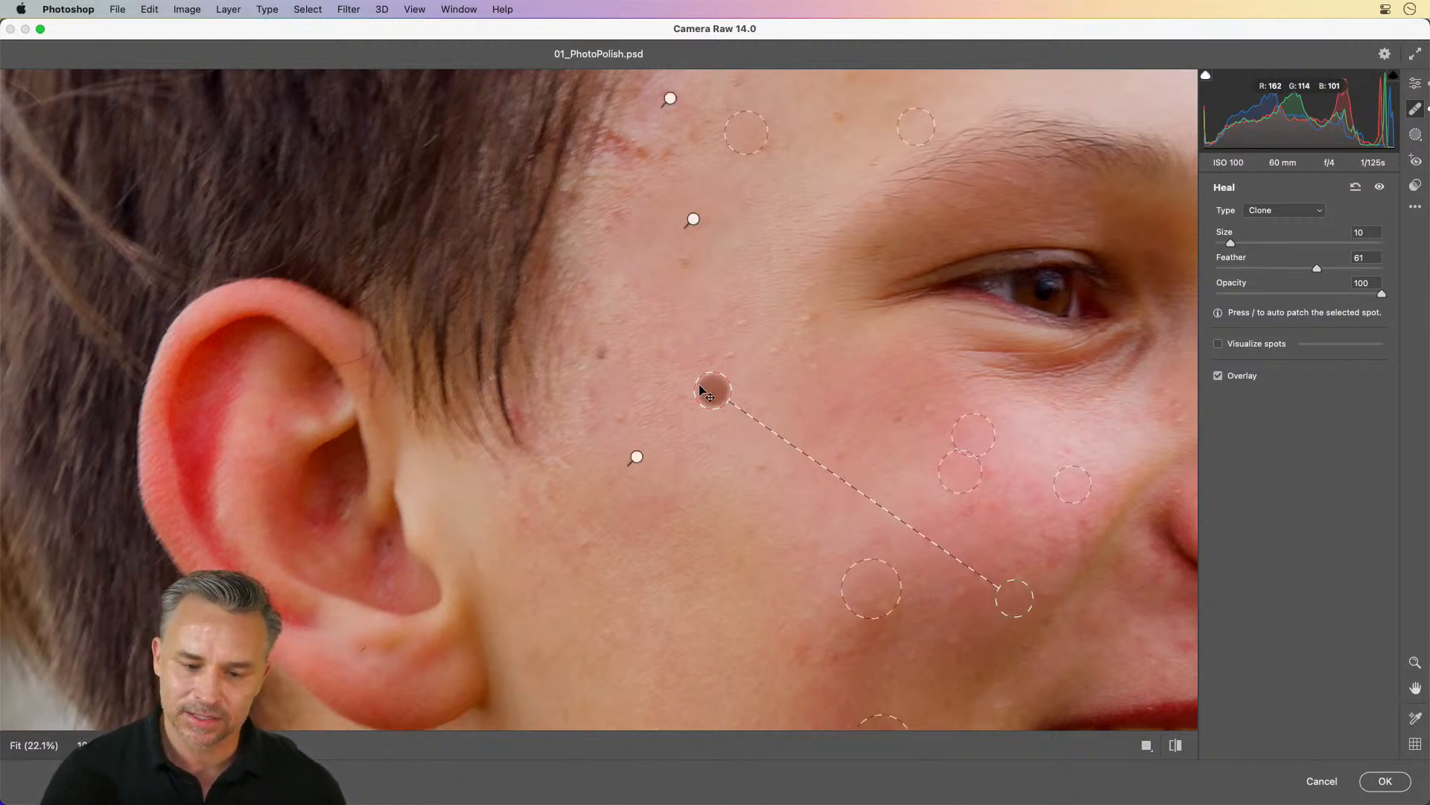
Step: Change the temple spot's type to Heal and reposition its sample source across the lower cheek to see the blending
left_click(1294, 215)
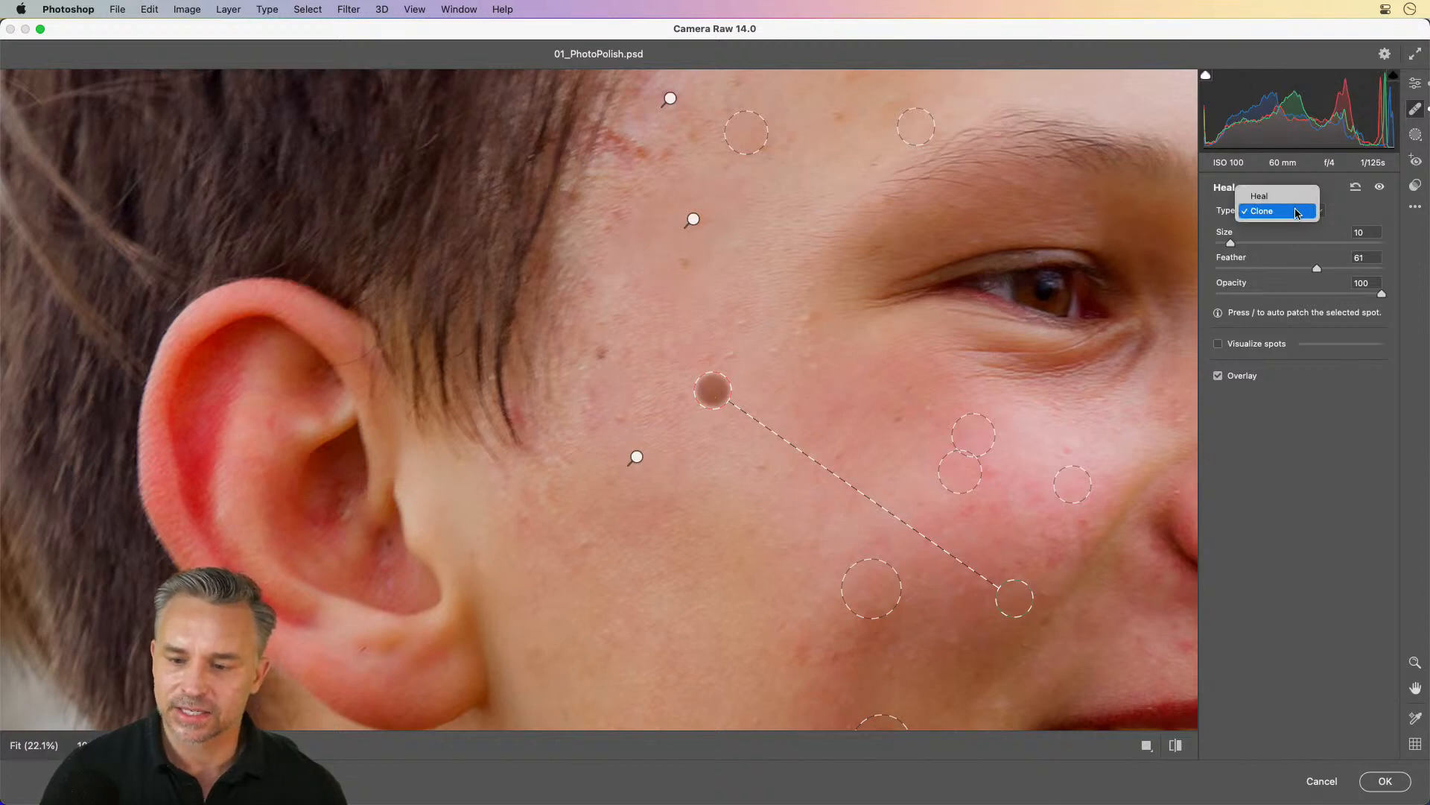
left_click(1294, 207)
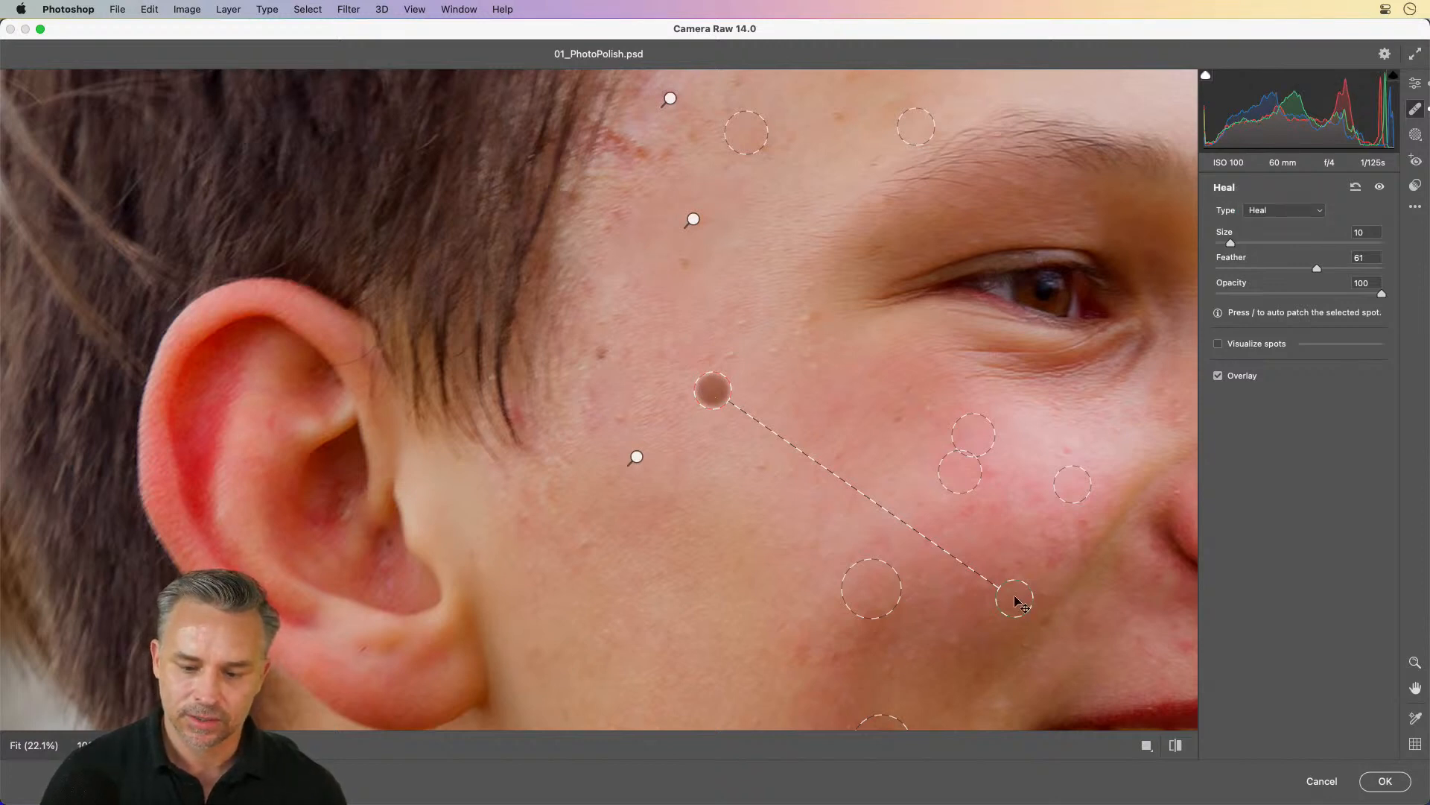
left_click_drag(1016, 598, 980, 590)
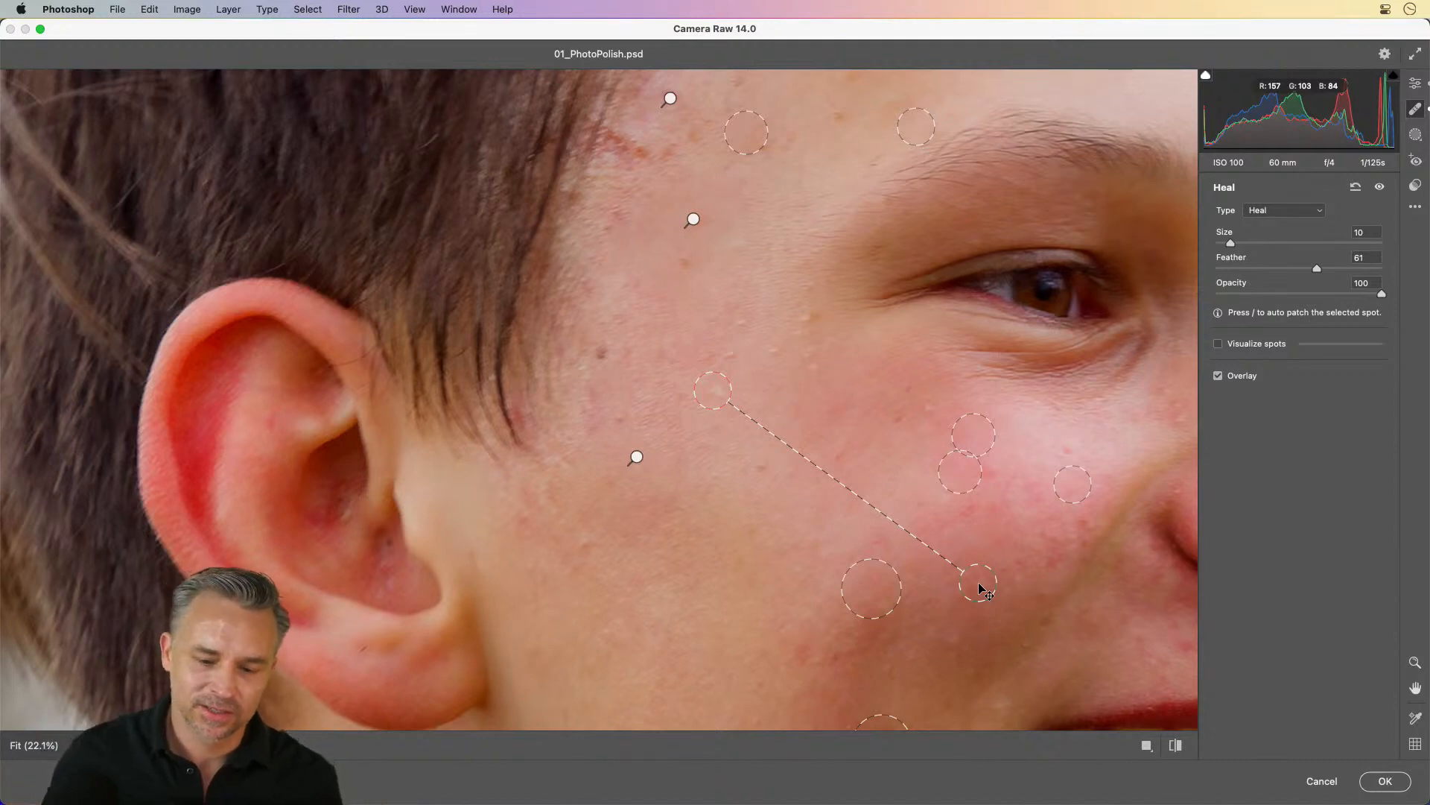
left_click_drag(982, 590, 959, 567)
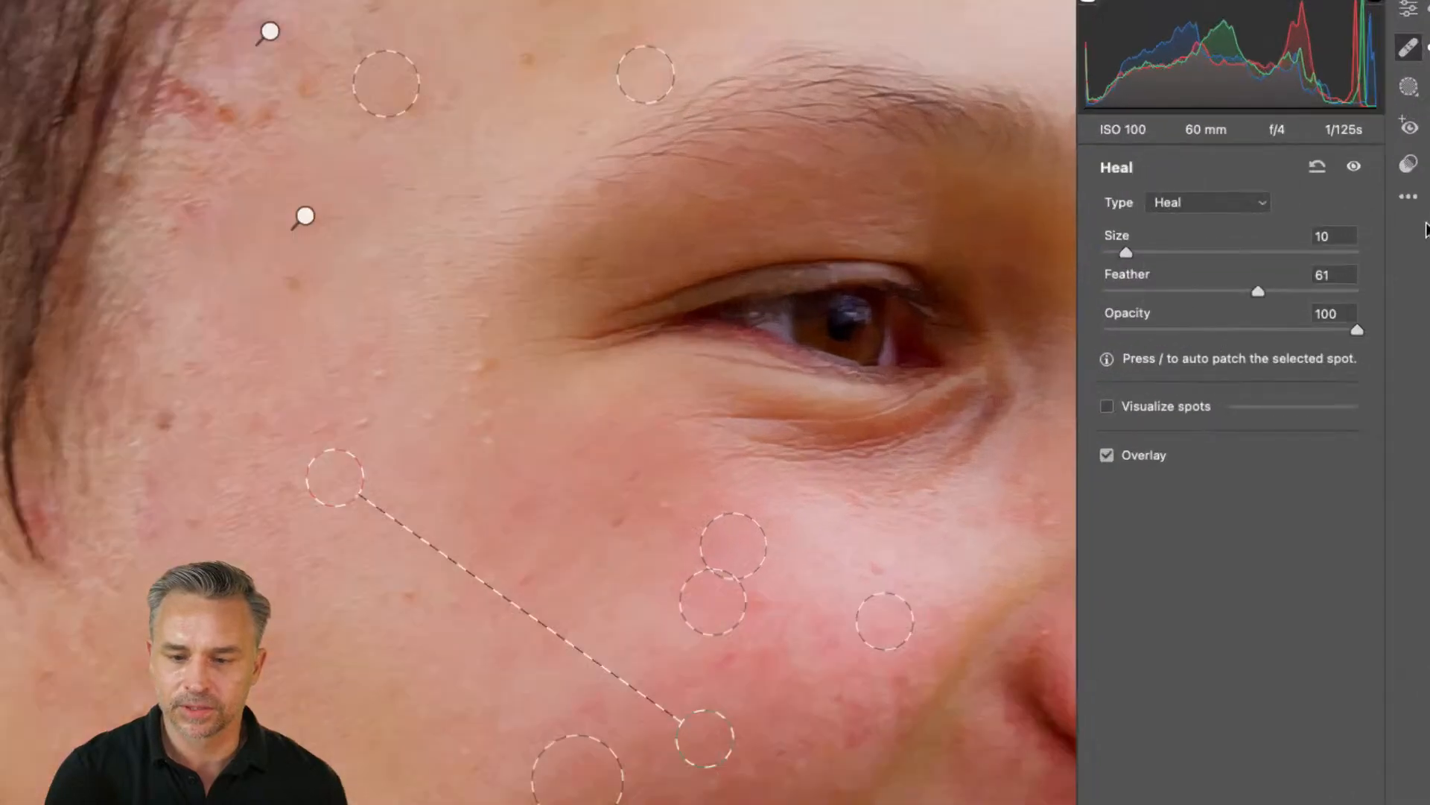
Step: Switch the temple spot back to Clone and shift its sample source on the reddish cheek to compare
left_click(1214, 204)
left_click(1179, 228)
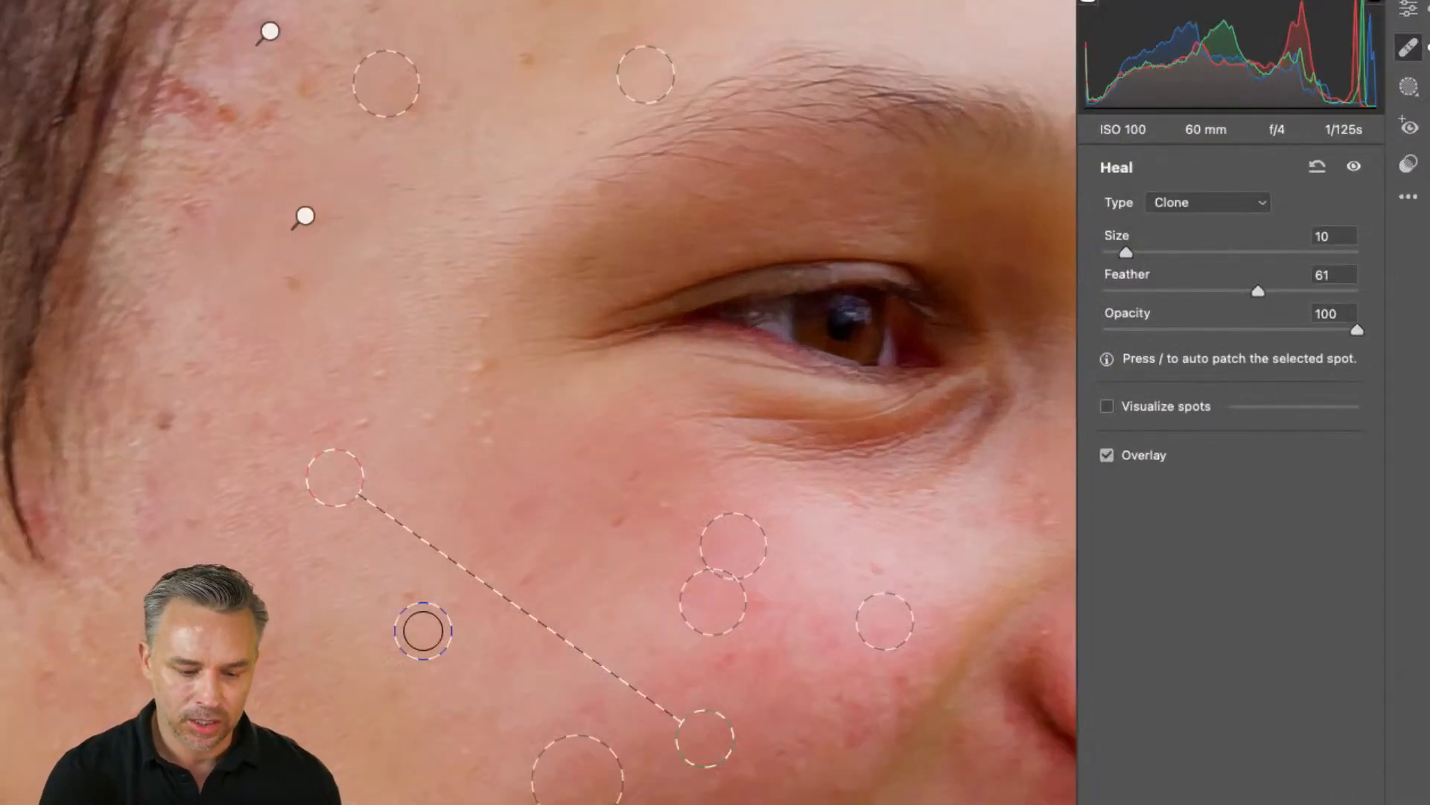
mouse_move(704, 745)
left_mouse_down()
mouse_move(661, 709)
mouse_move(693, 735)
mouse_move(661, 686)
mouse_move(678, 713)
left_mouse_up()
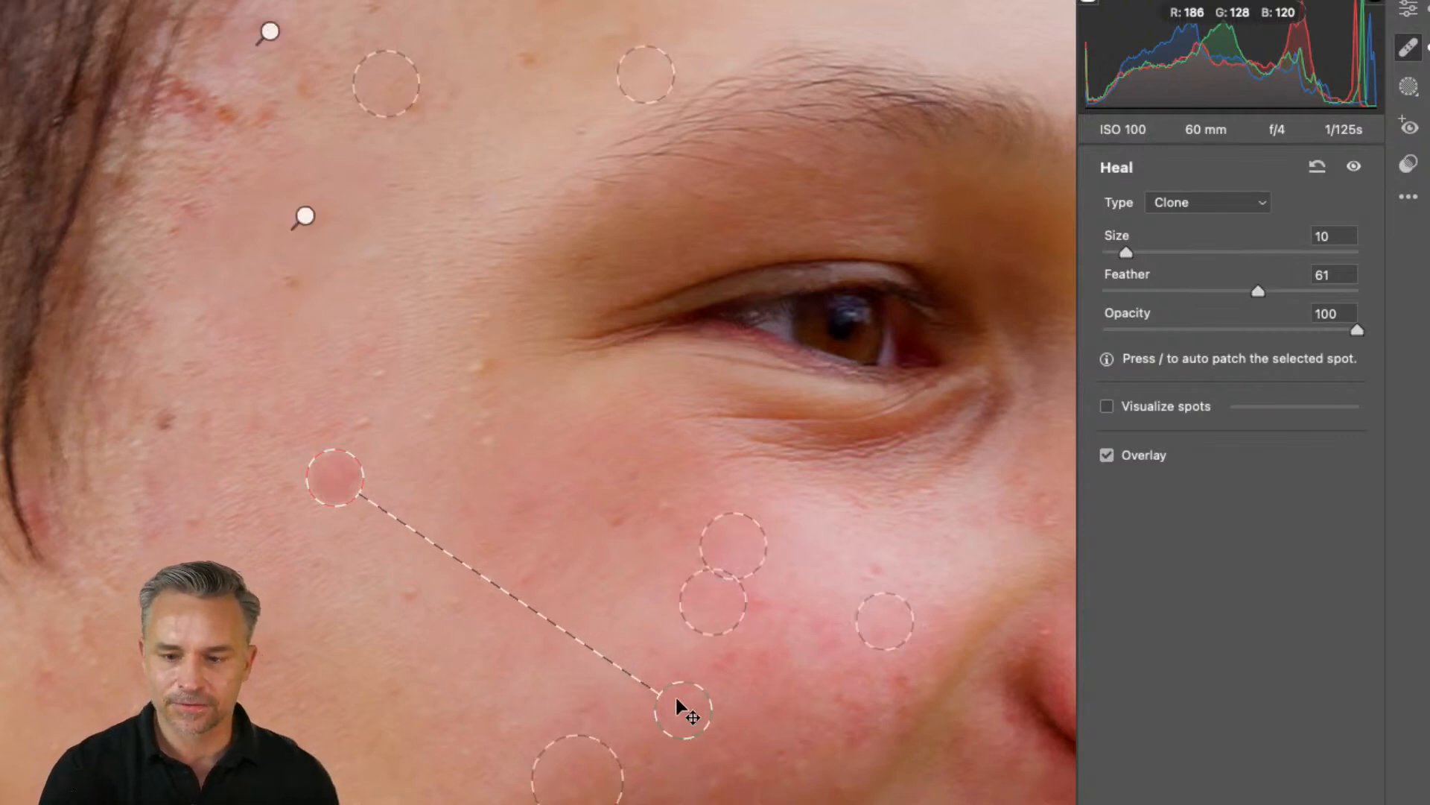
Step: Set the temple spot's type to Heal and move its sample source to smoother skin higher on the cheek
left_click(1166, 206)
left_click(1170, 180)
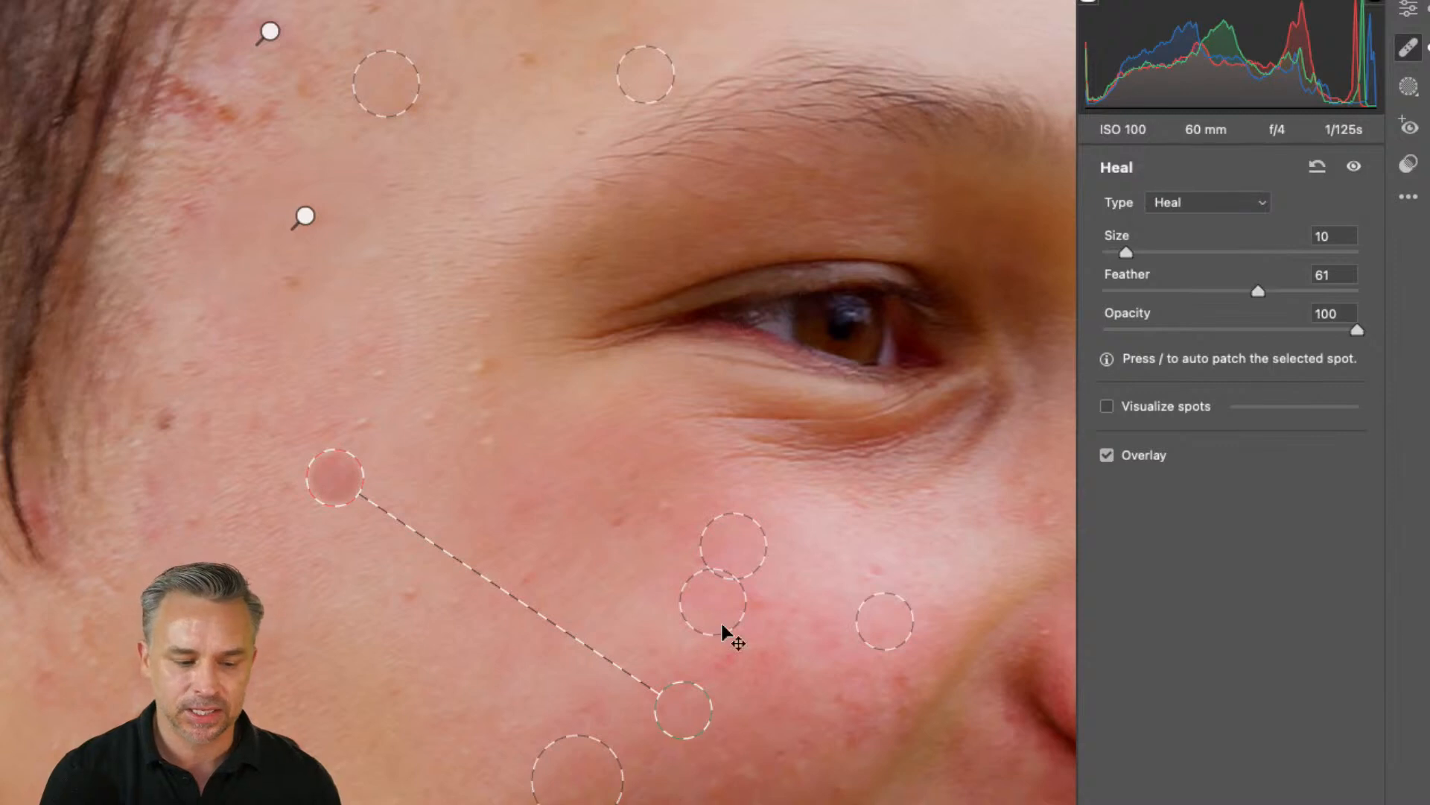
left_click_drag(671, 713, 679, 711)
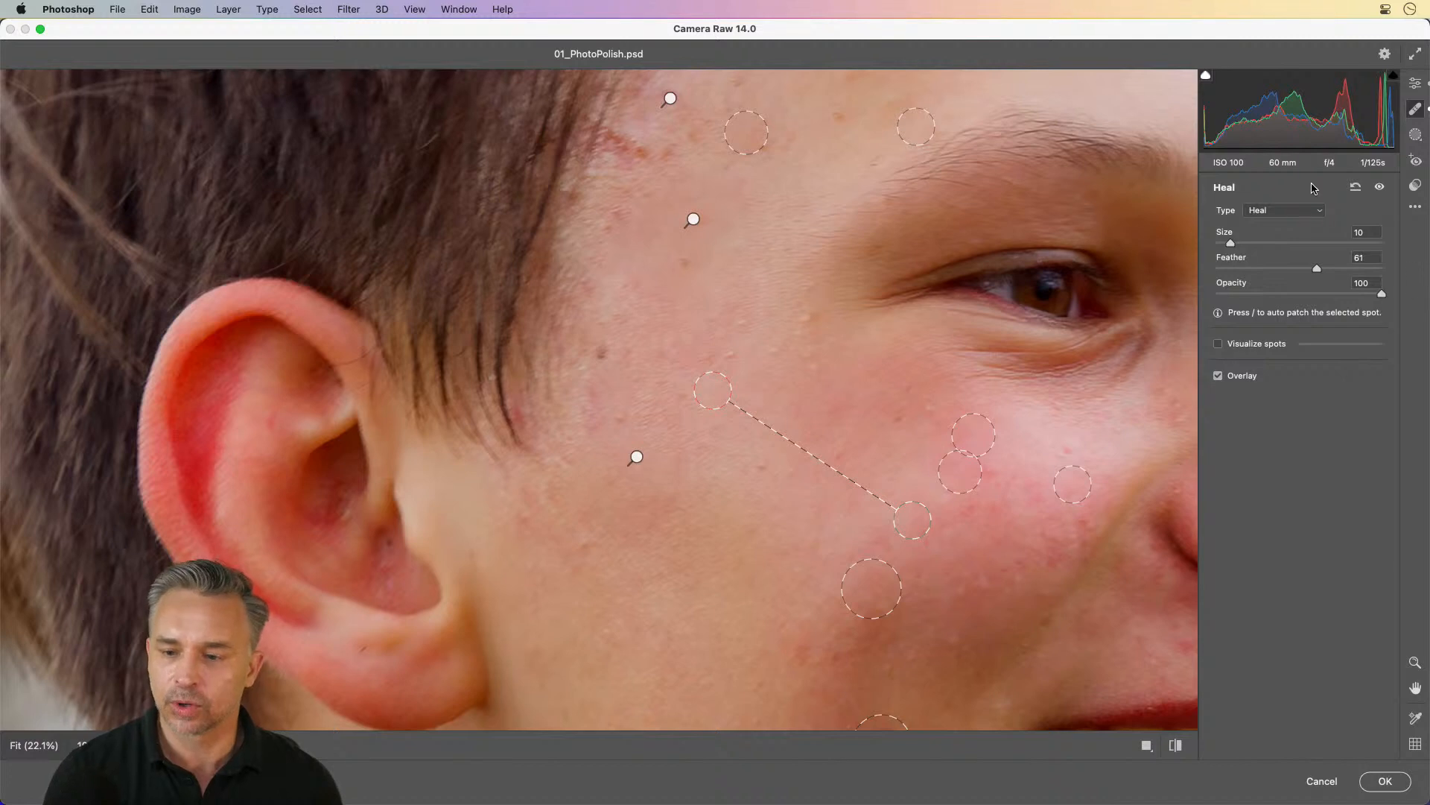
Step: Compare the skin with the healing hidden and shown, and switch to the Edit adjustments to view the face without overlays
left_click(1378, 191)
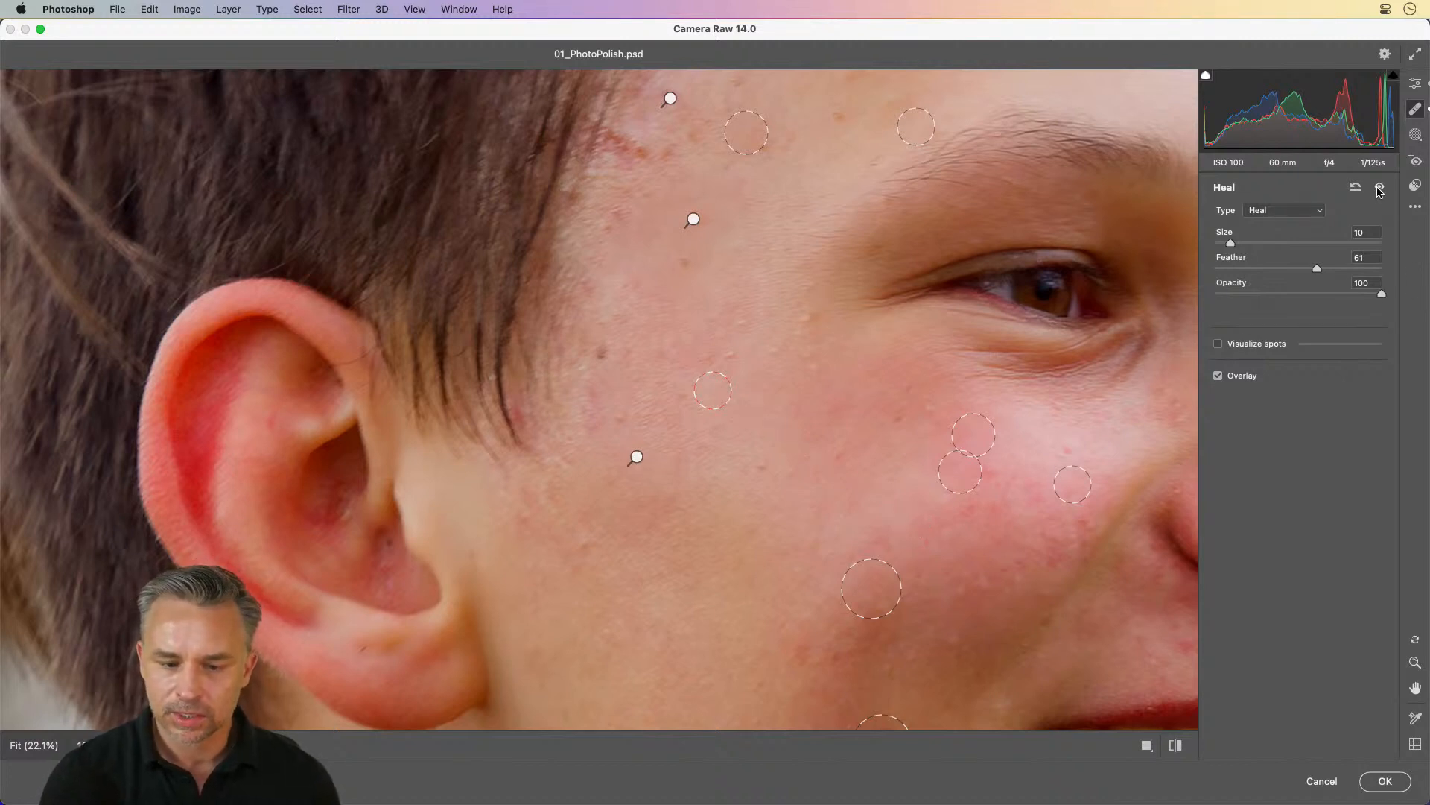
left_click(1378, 191)
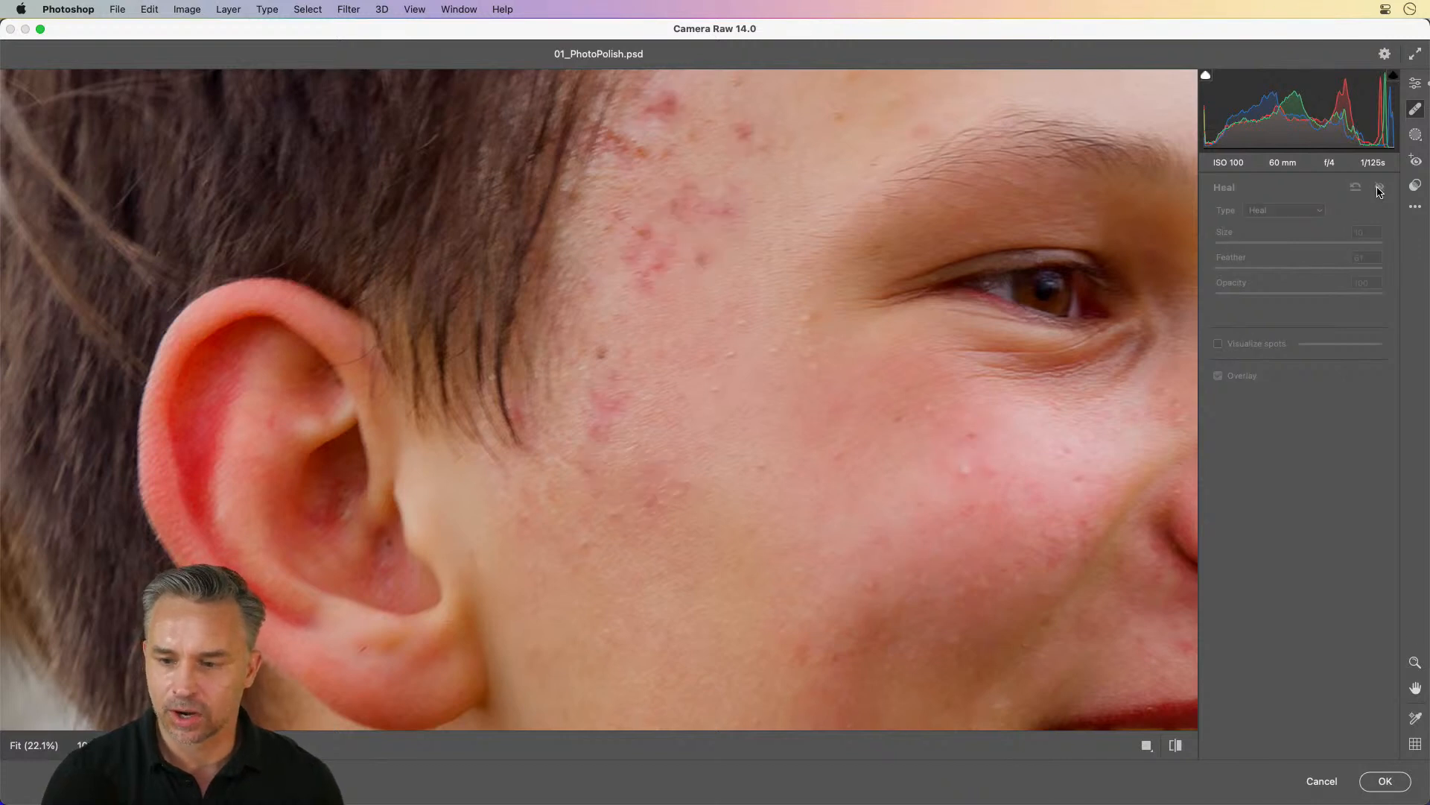
left_click(1378, 191)
left_click(1410, 88)
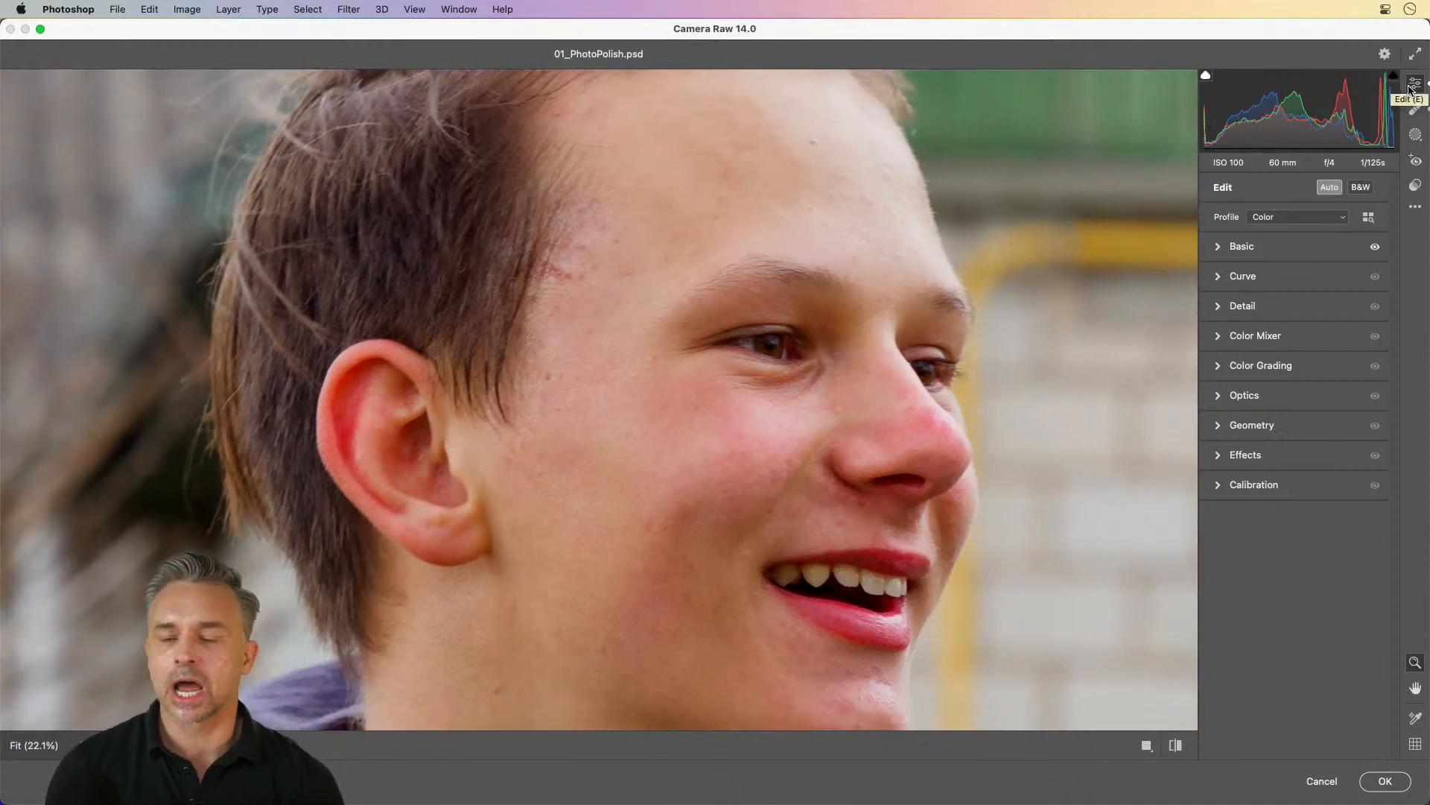
key("h")
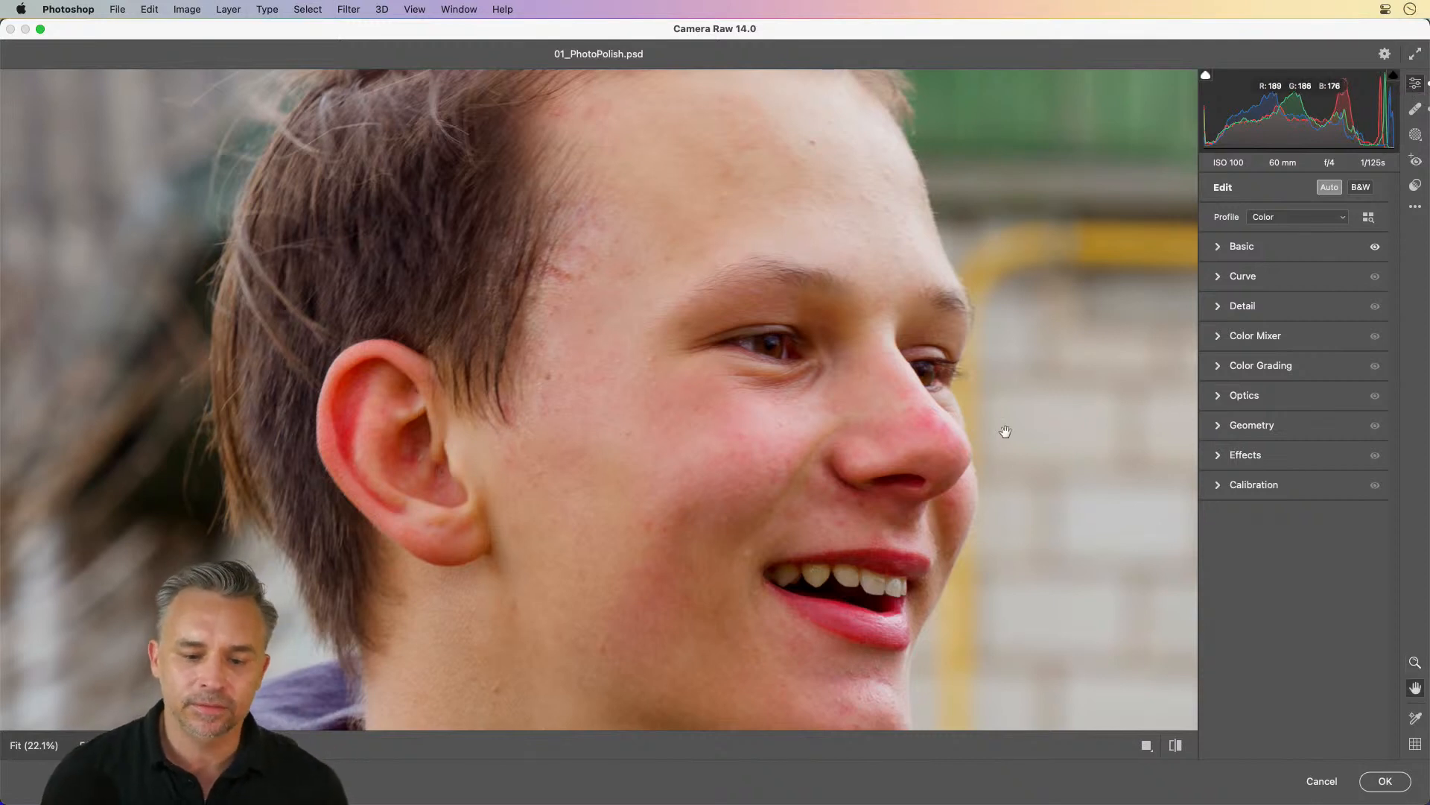
left_click_drag(1002, 428, 766, 387)
key("z")
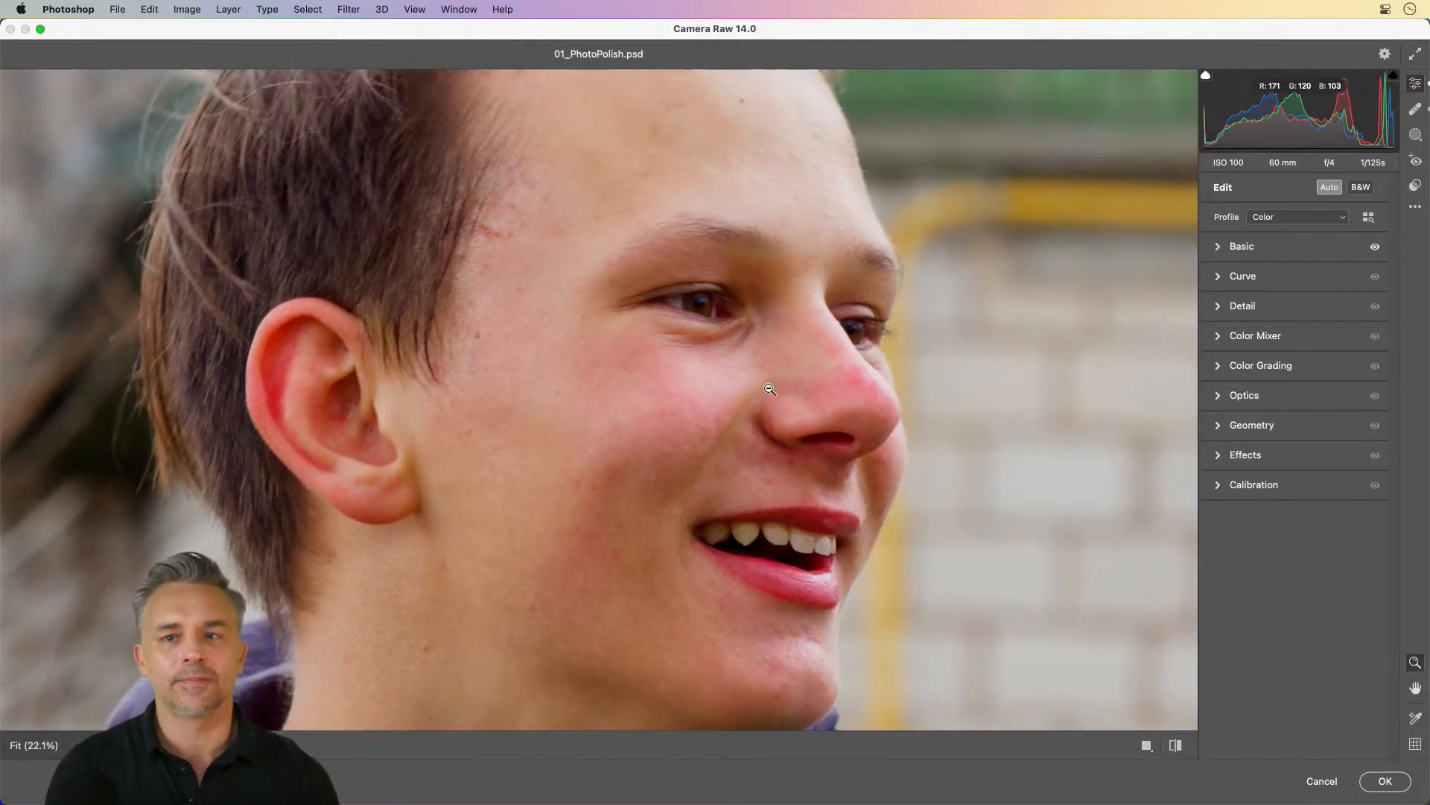
scroll(797, 447, "up", 5)
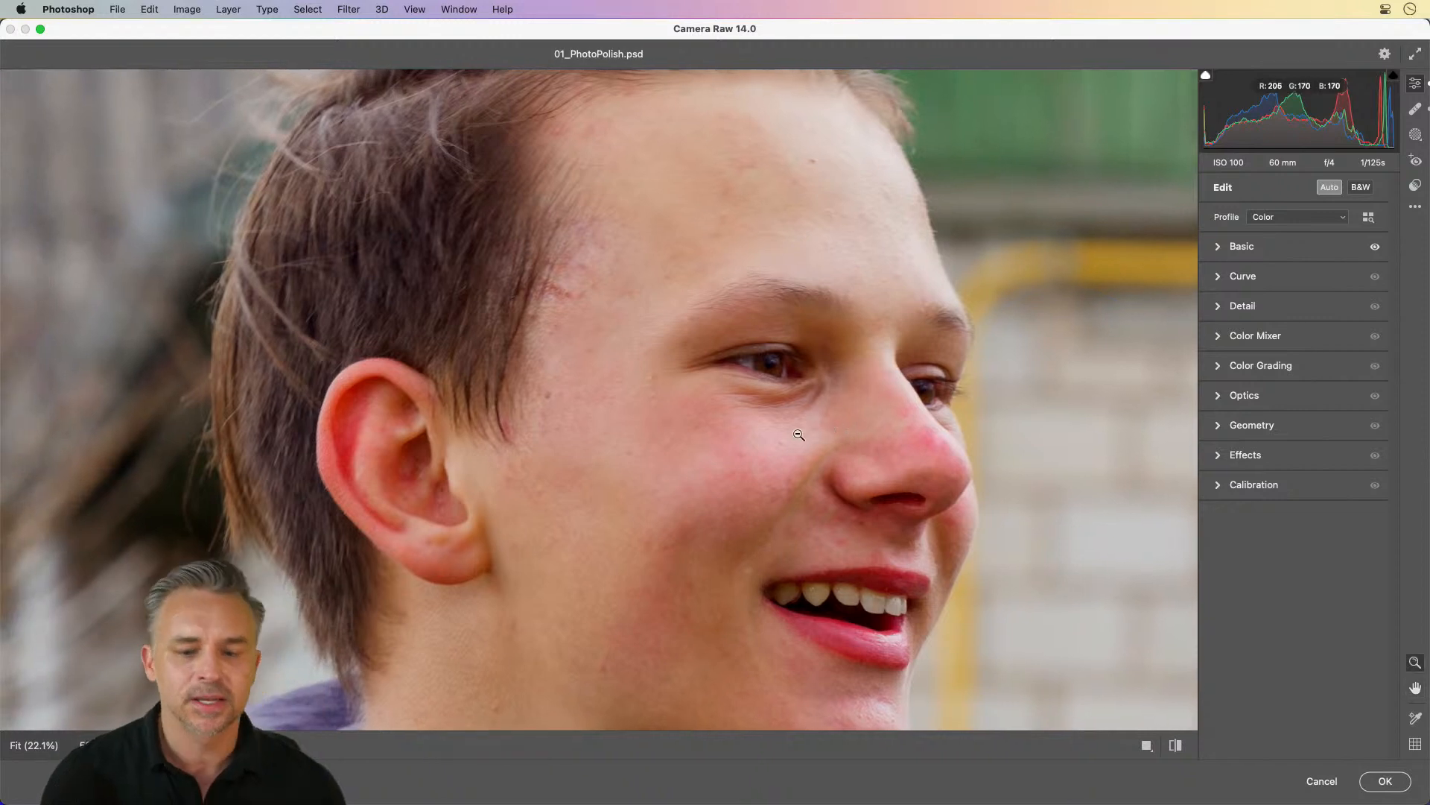
Step: Return to the Heal tool, set the brush size to 8, and heal the red marks along the temple hairline
left_click(1416, 109)
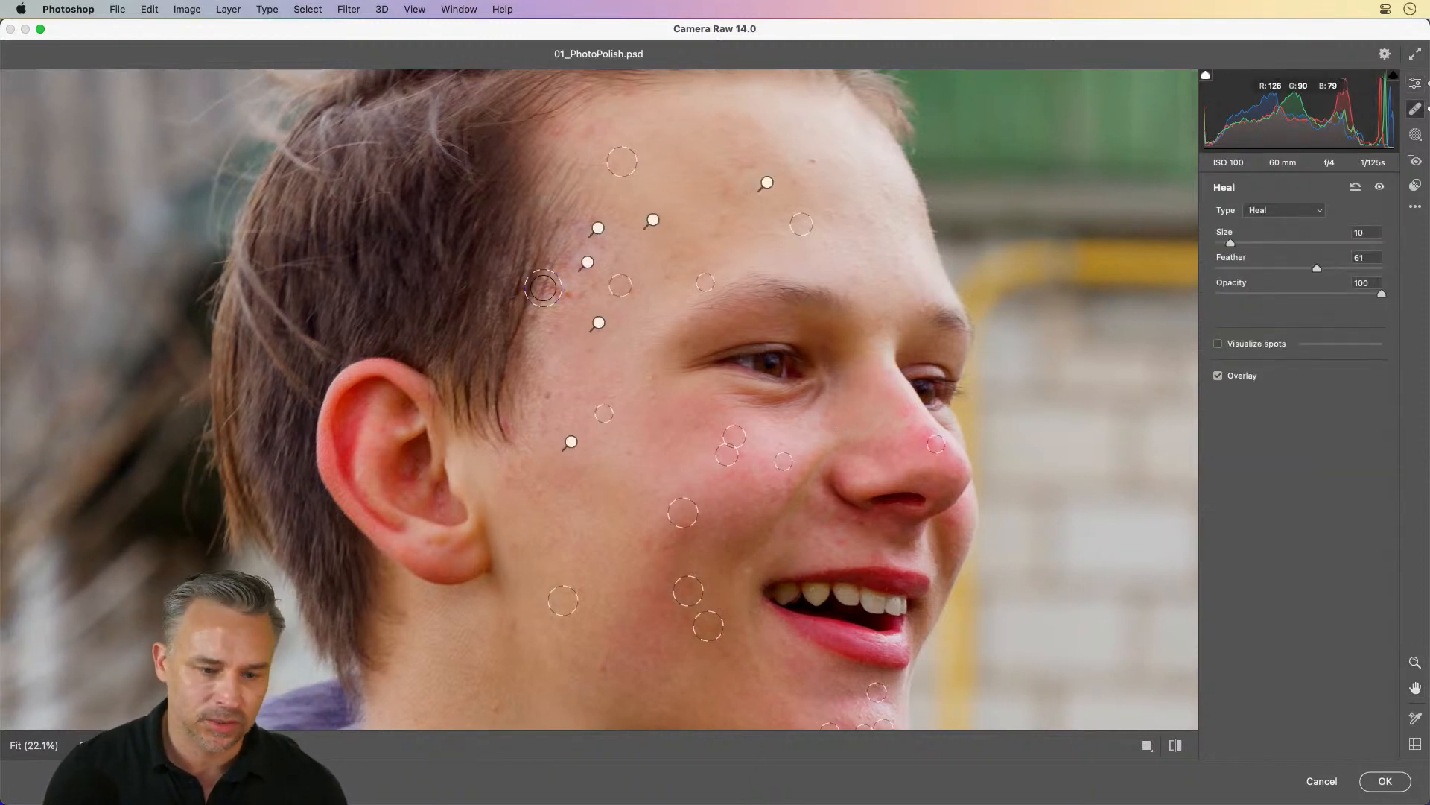
key("bracketleft")
key("bracketleft")
left_click_drag(568, 281, 536, 281)
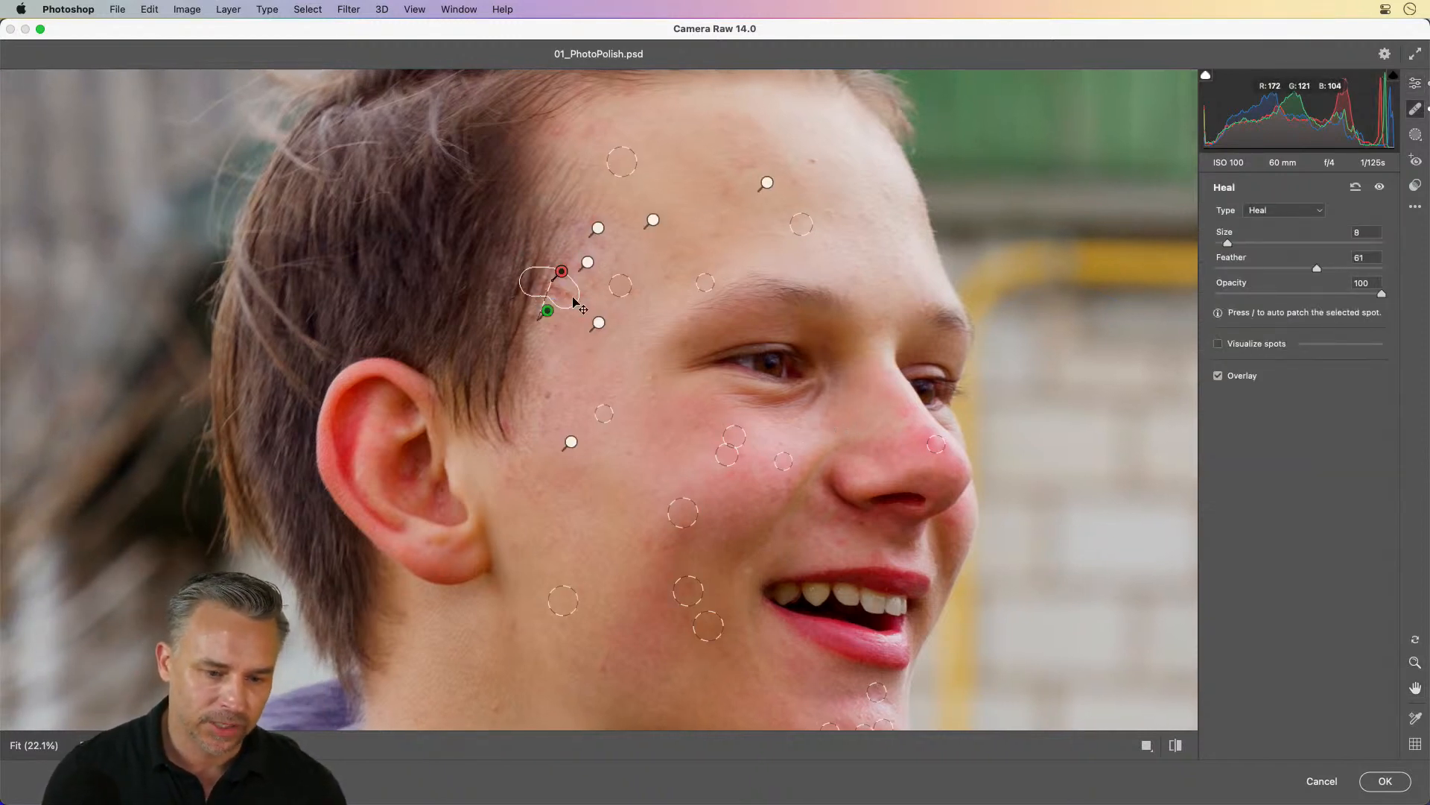
Step: Switch to the Edit adjustments and expand the Basic settings with the face framed in view
left_click(1416, 85)
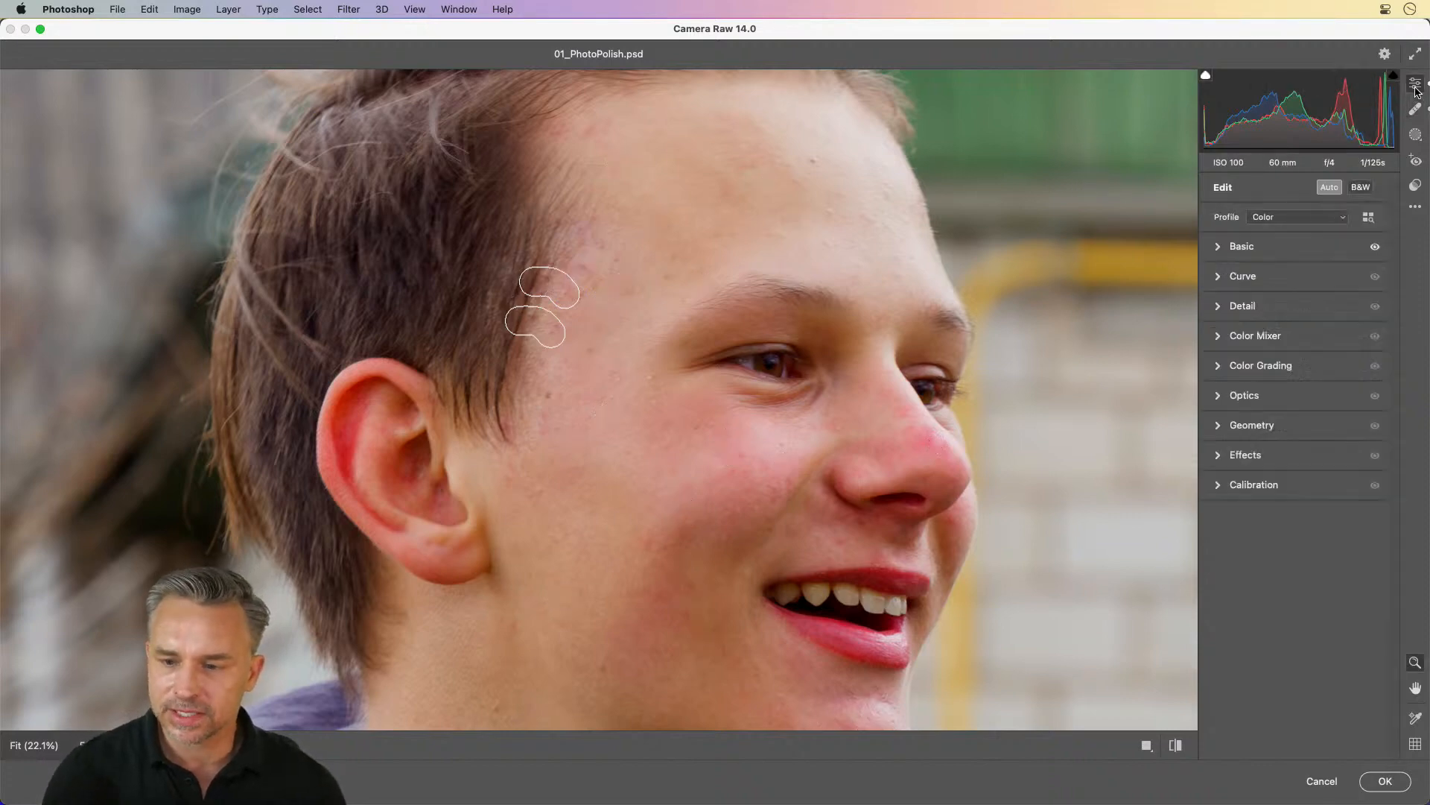
key("space")
left_click_drag(686, 466, 669, 311)
key("super+minus")
key("super+minus")
key("space")
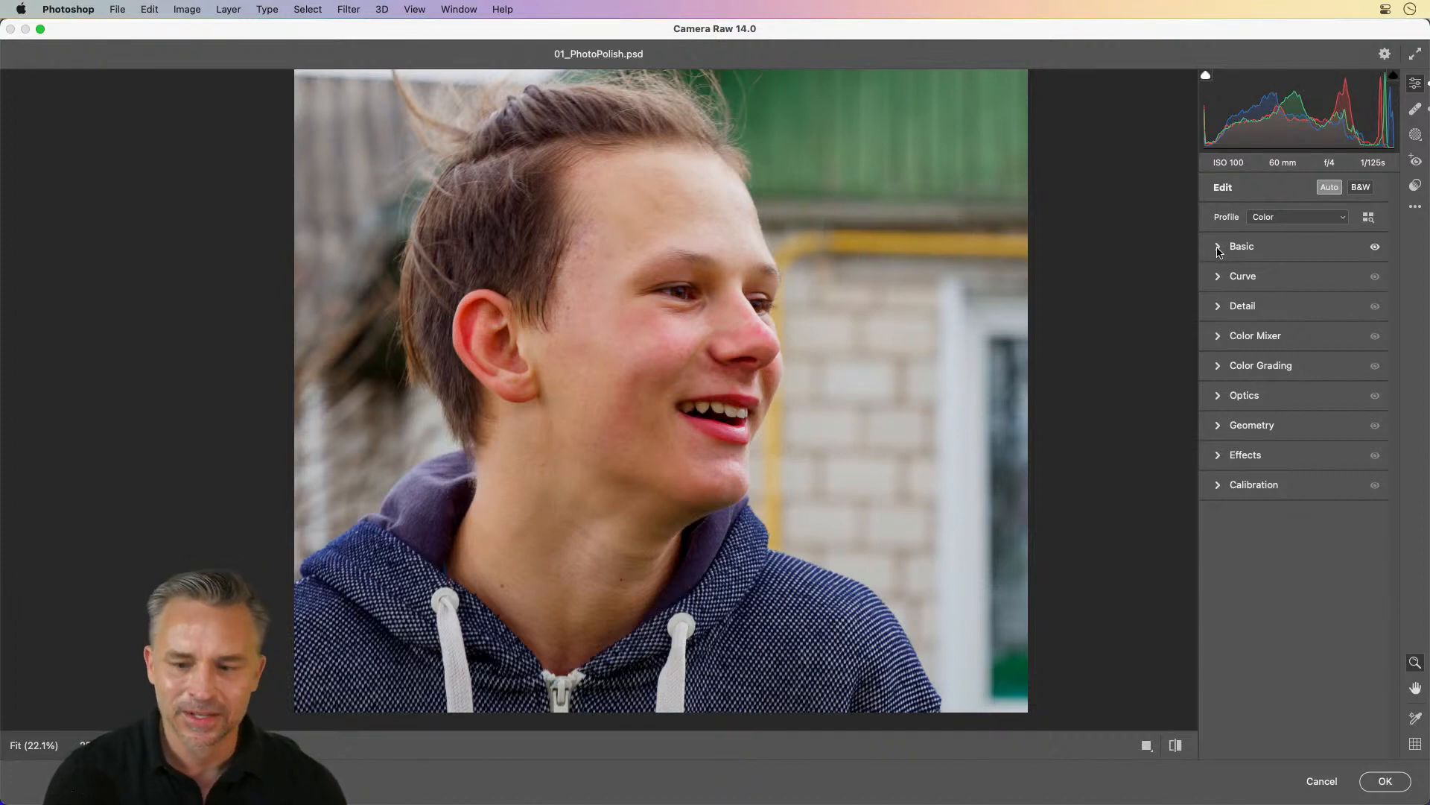
key("super+equal")
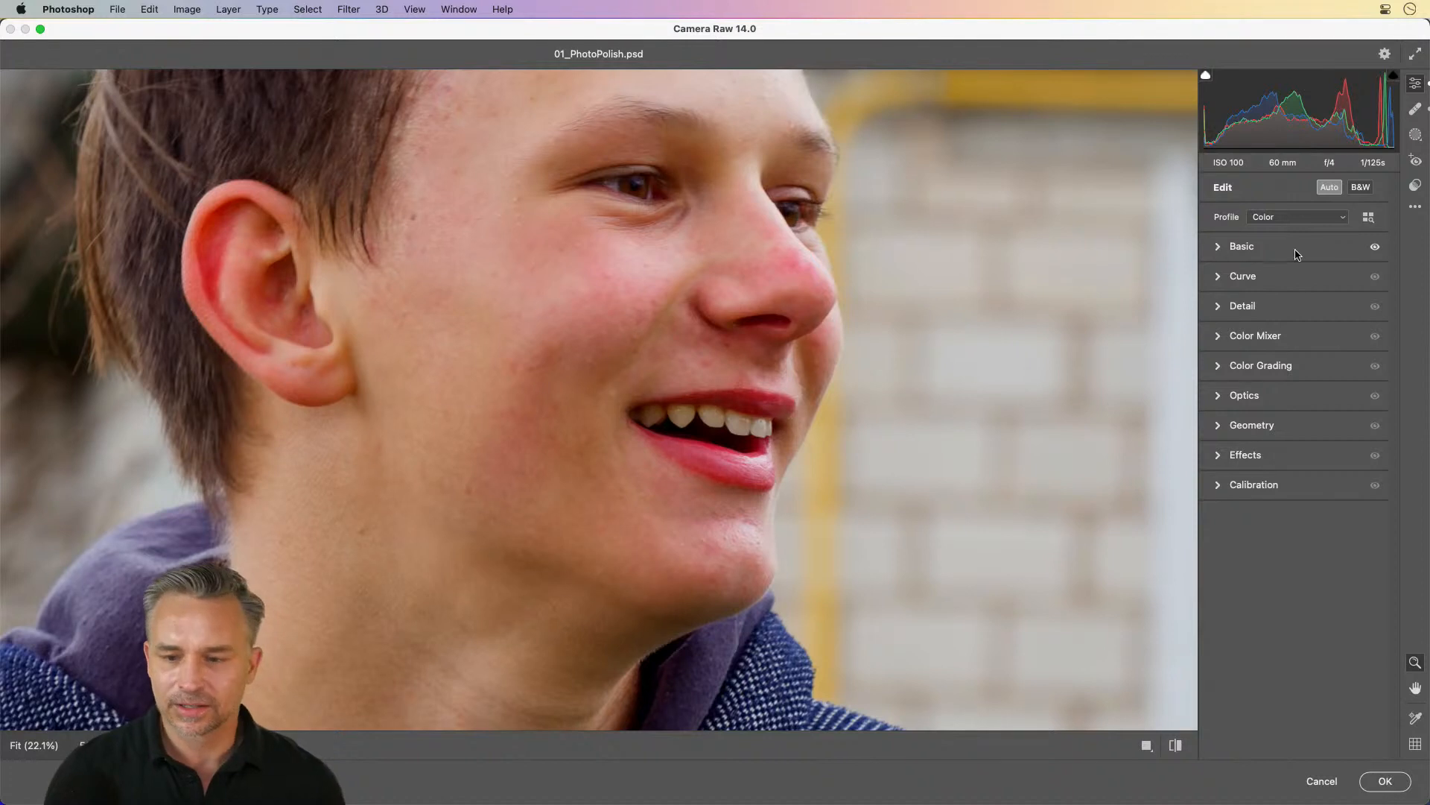
left_click(1220, 250)
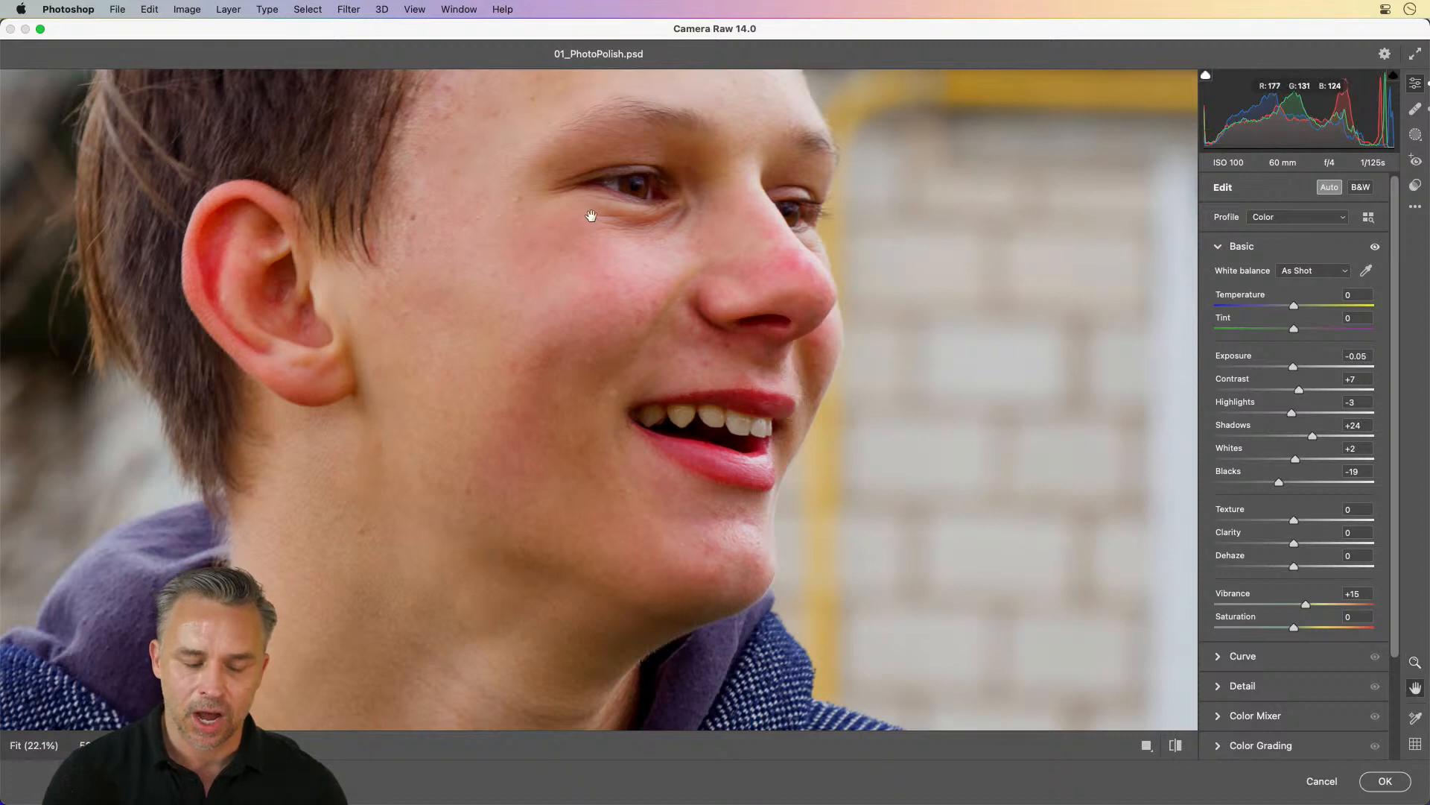
left_click_drag(591, 217, 648, 304)
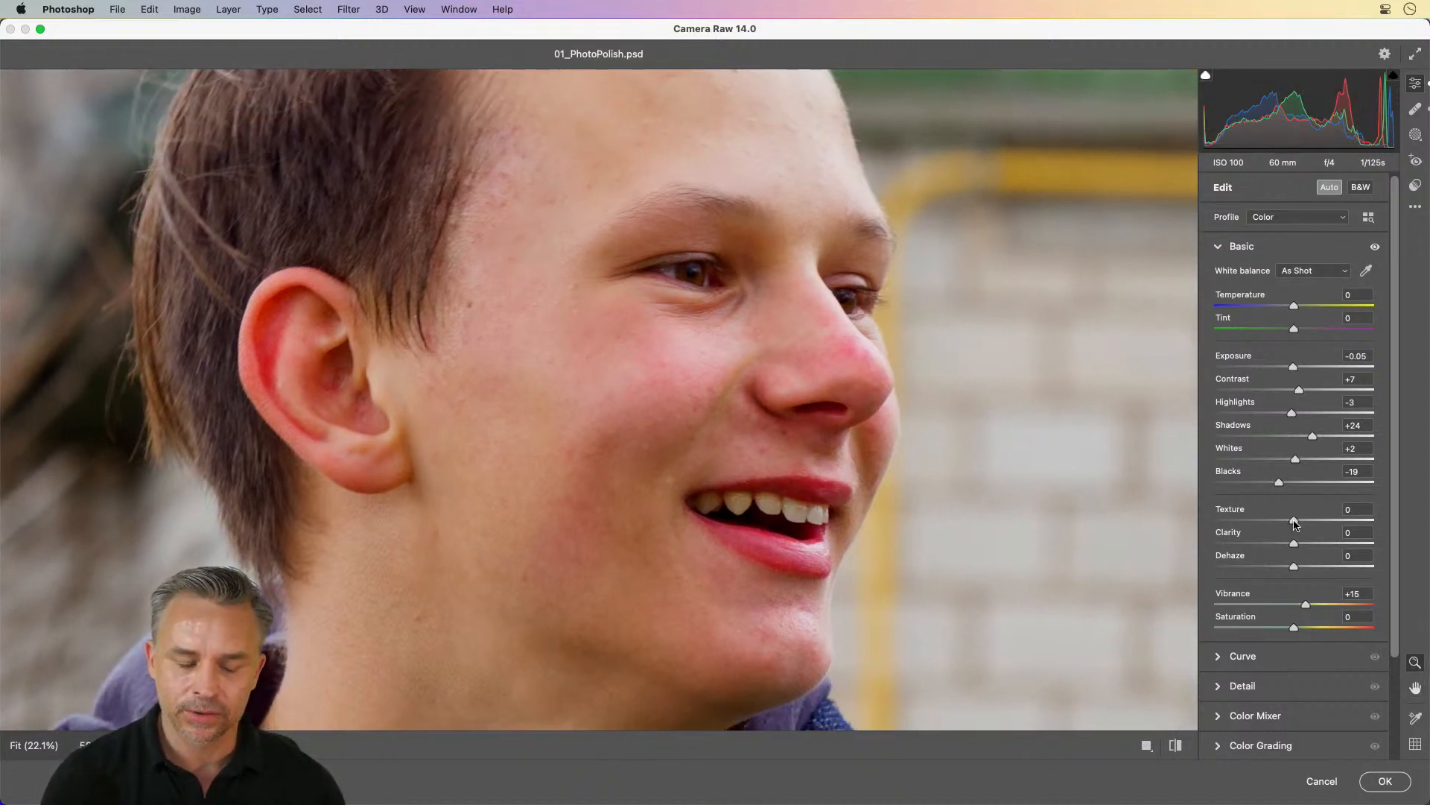
Step: Compare the Texture extremes on the skin by raising it to +100 and lowering it to -100
left_click_drag(1295, 523, 1428, 526)
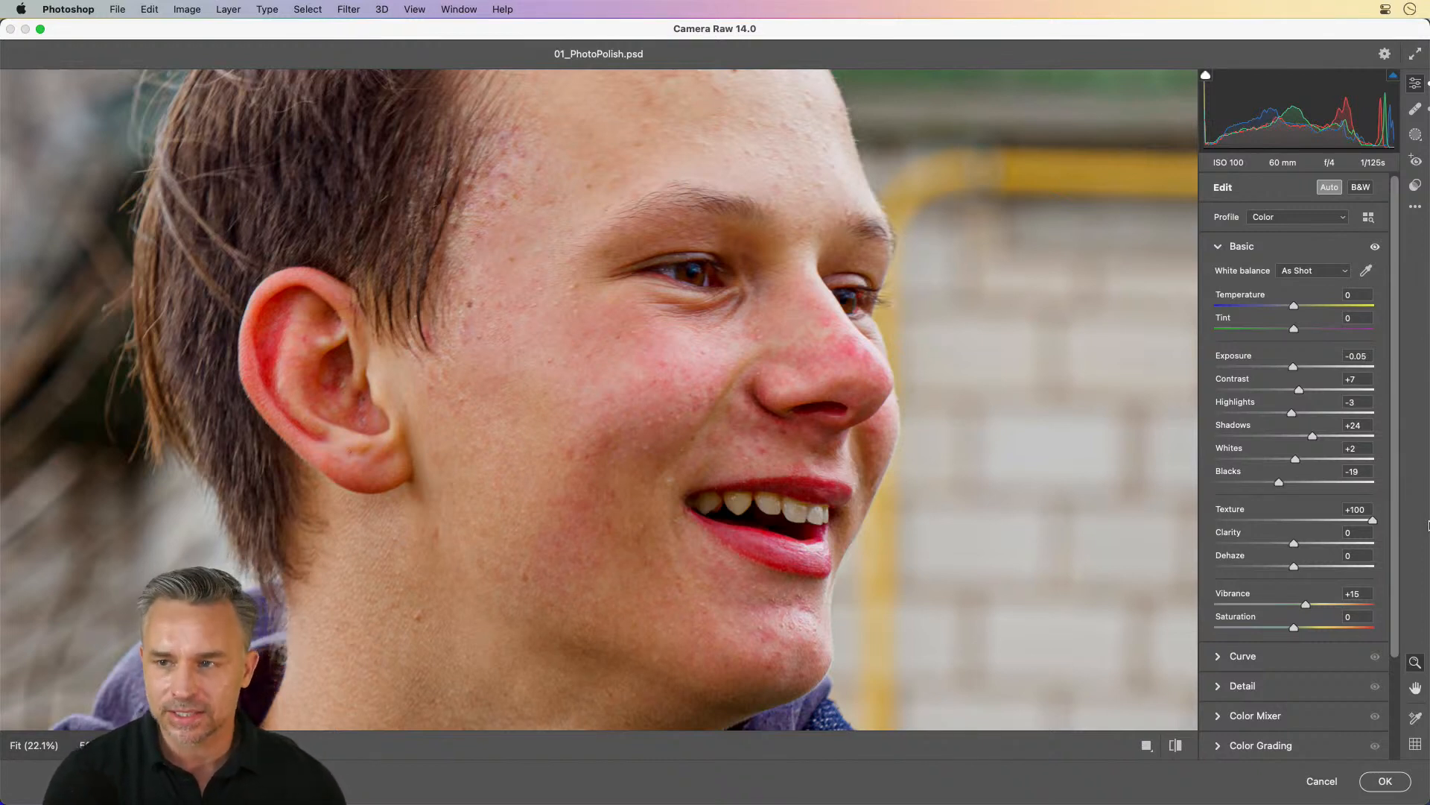
left_click_drag(1425, 524, 1295, 534)
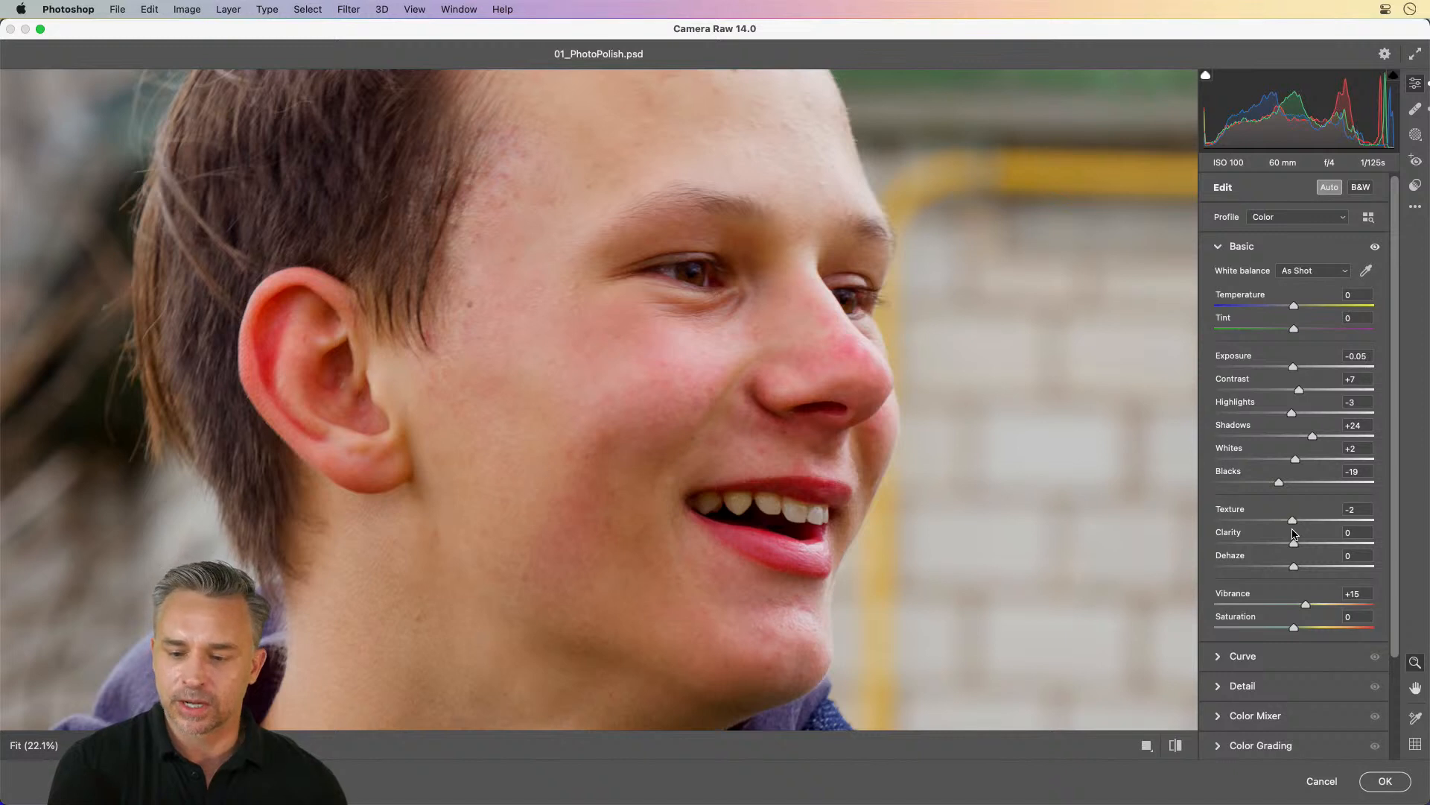
left_click_drag(1294, 534, 1209, 527)
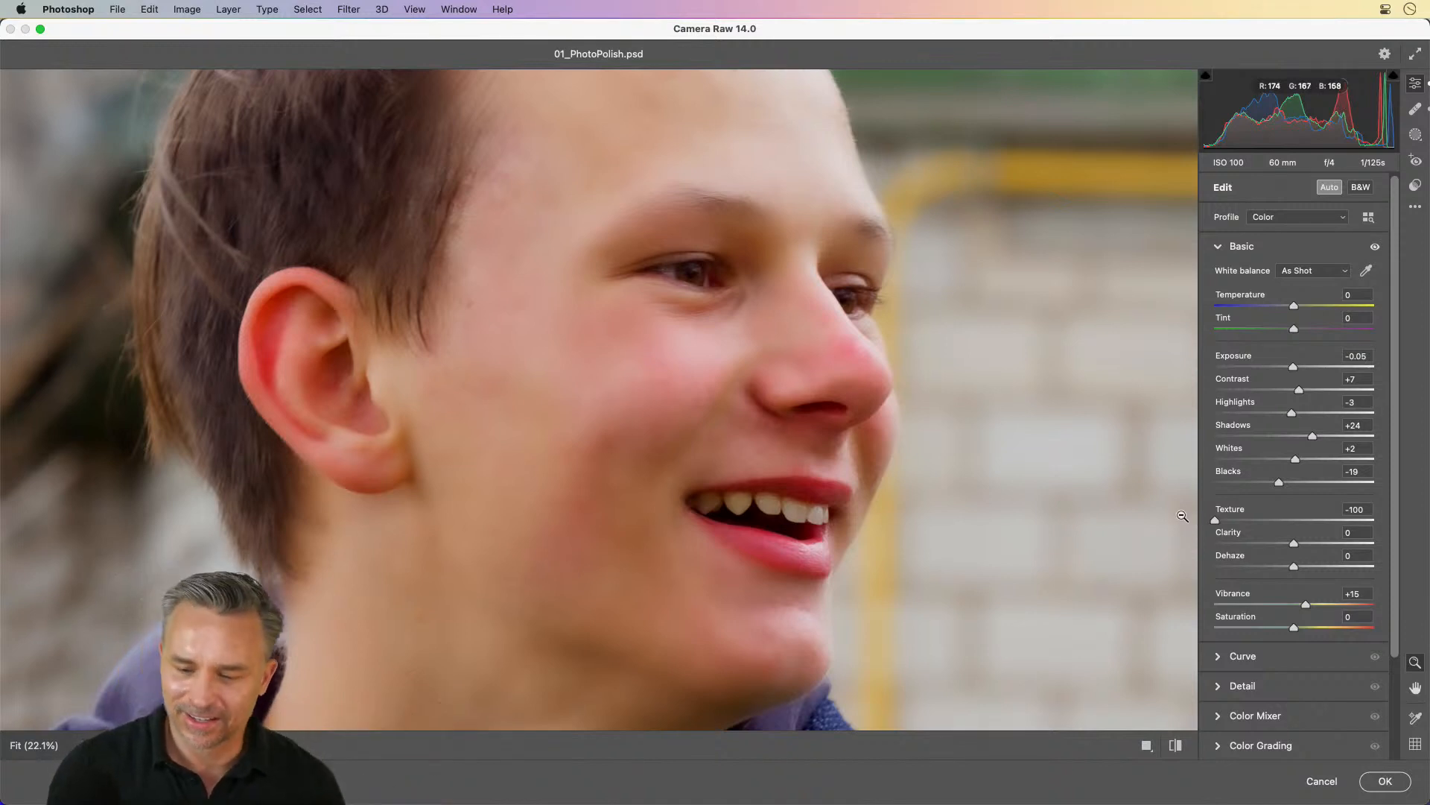
Step: Try different negative Texture amounts on the skin, settle on -20, and set Clarity to -1
mouse_move(1215, 520)
left_mouse_down()
mouse_move(1259, 521)
mouse_move(1208, 519)
left_mouse_up()
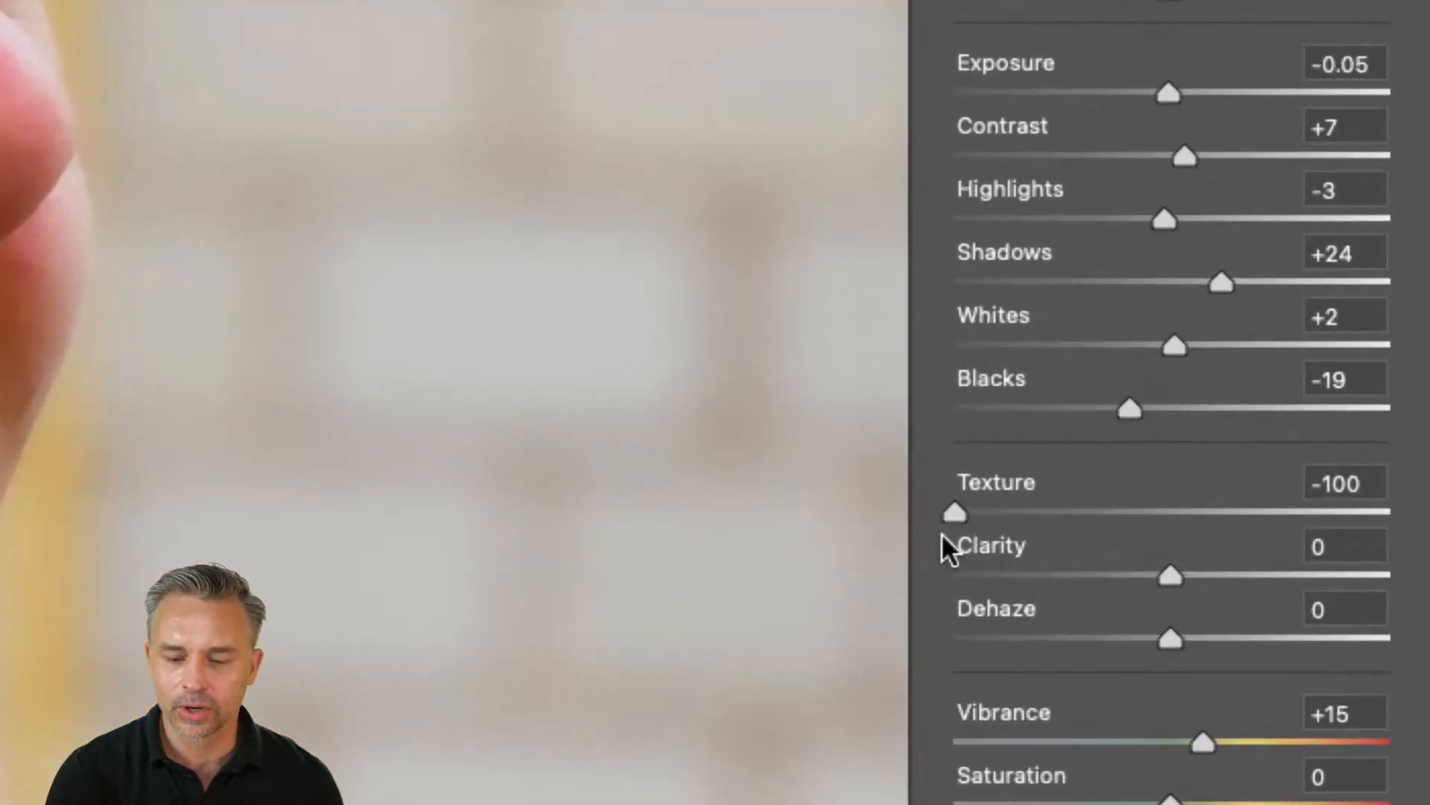
left_click_drag(1214, 520, 1265, 523)
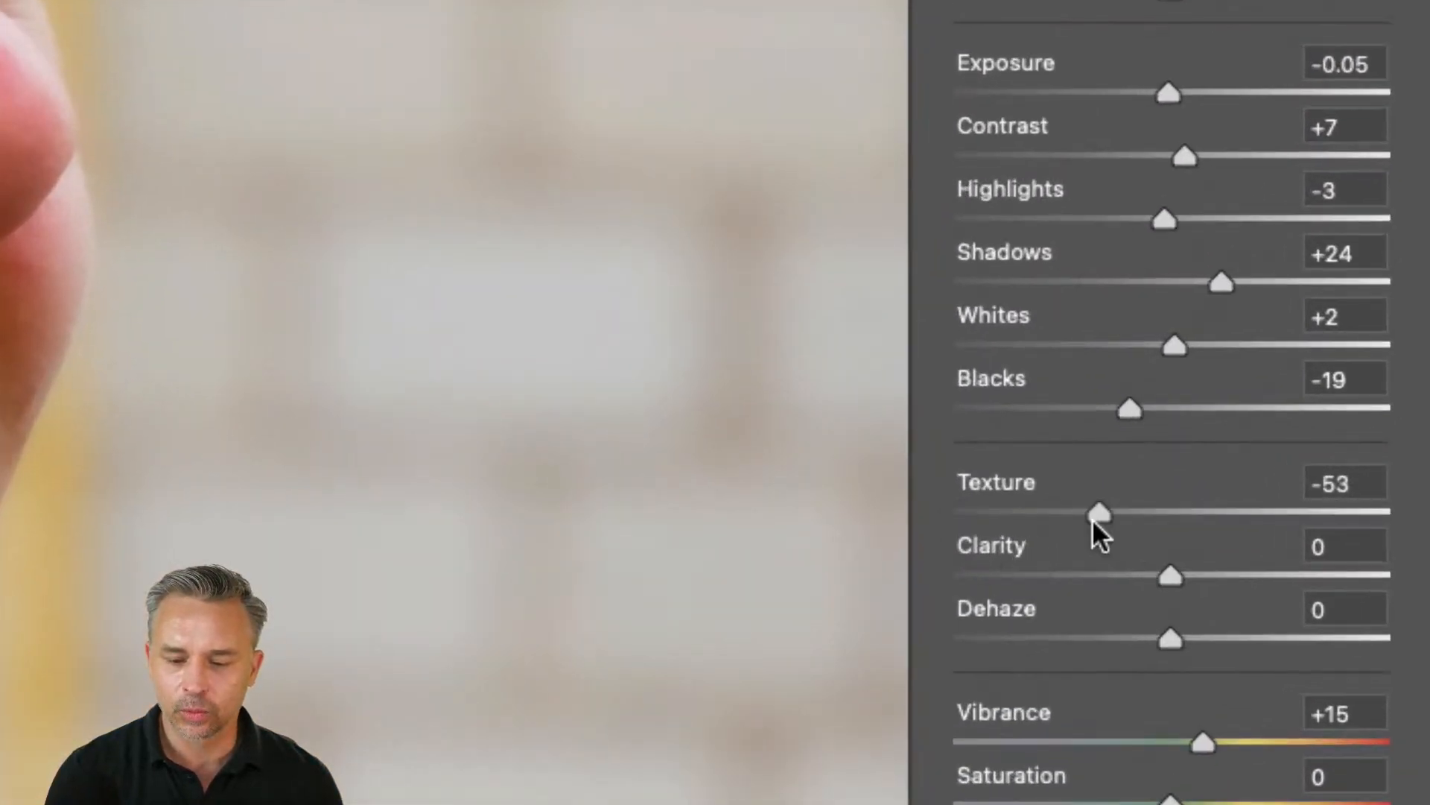
left_click_drag(1092, 519, 982, 508)
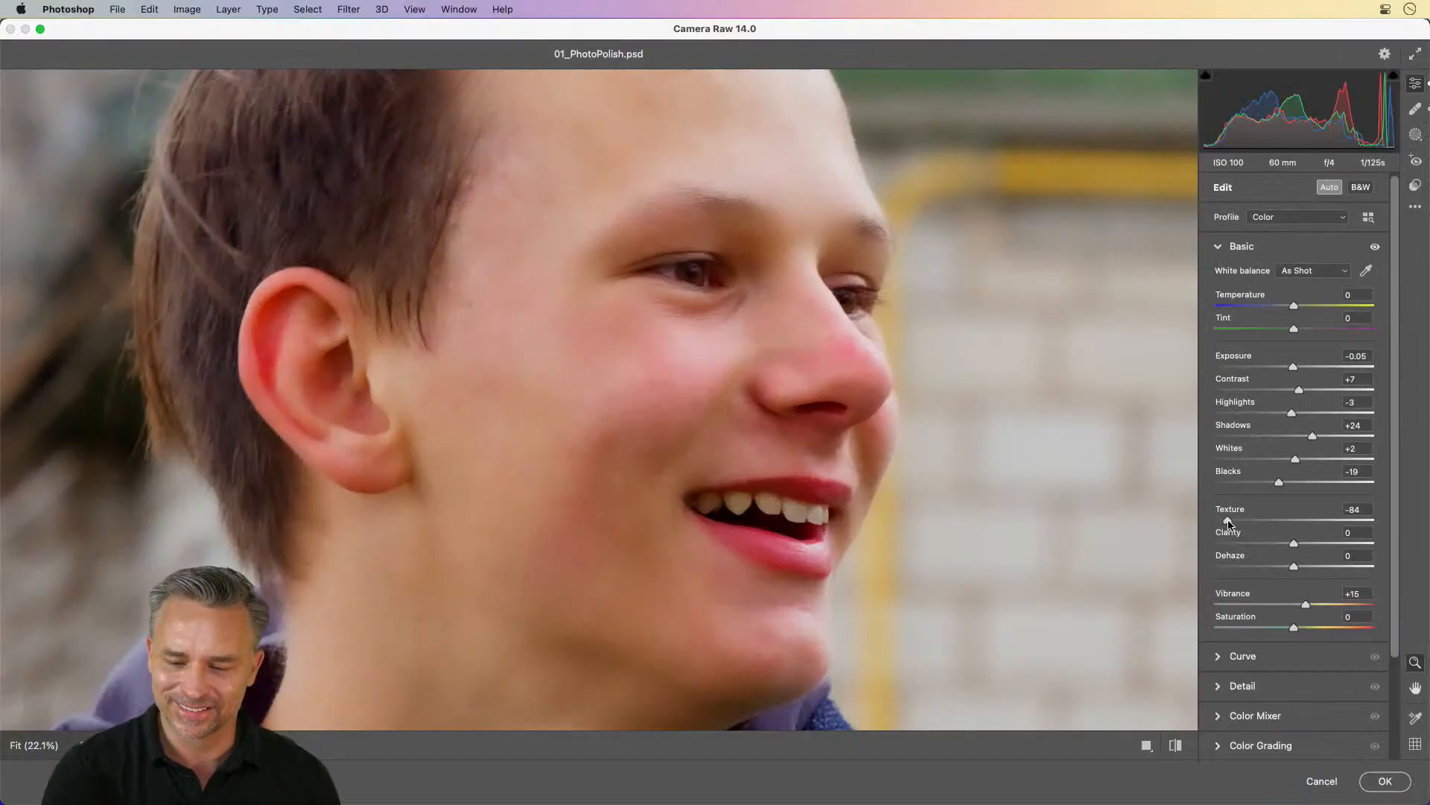
left_click_drag(1229, 524, 1281, 526)
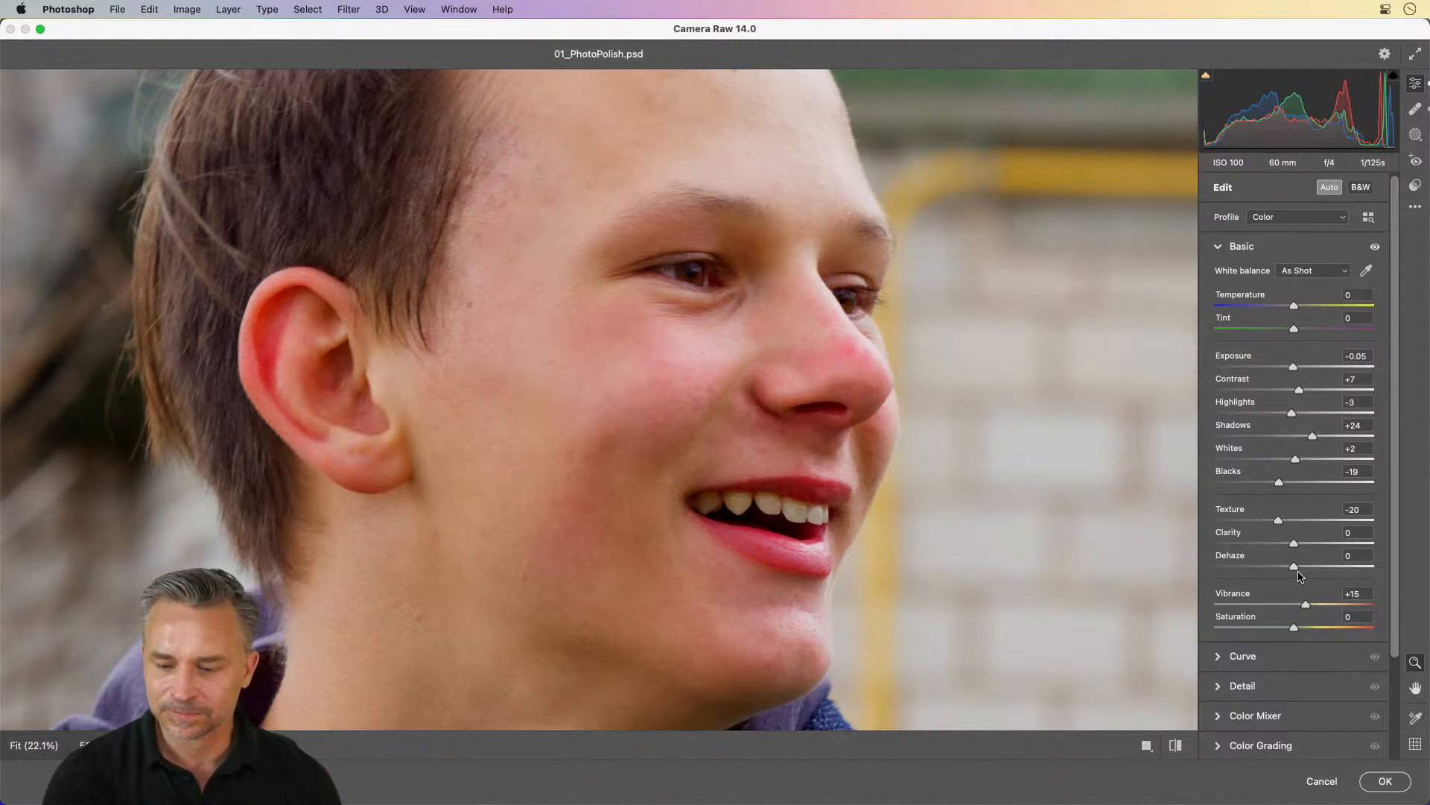
mouse_move(1294, 543)
left_mouse_down()
mouse_move(1309, 548)
mouse_move(1298, 549)
left_mouse_up()
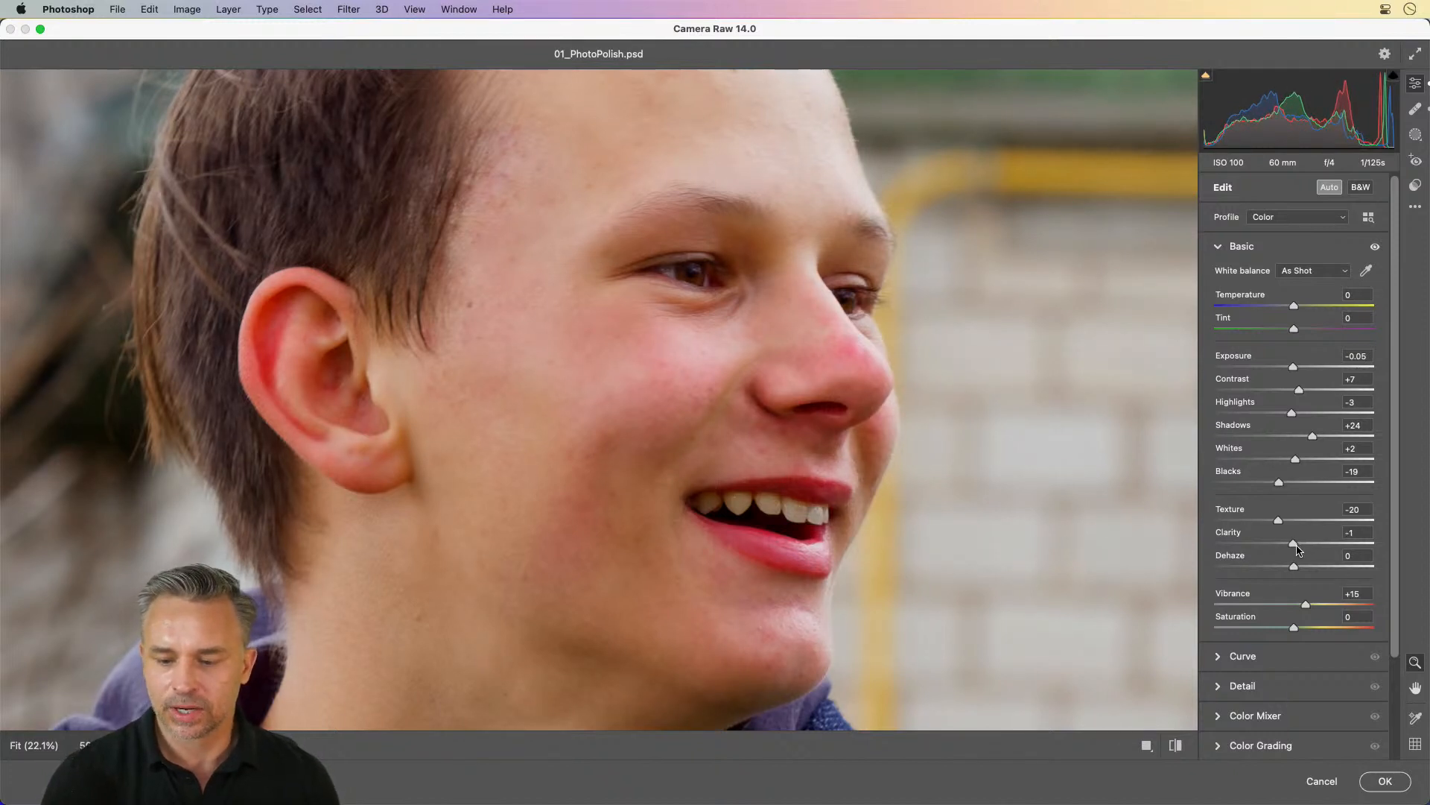
Step: Expand the Detail settings and set Sharpening to 68
scroll(1274, 581, "down", 4)
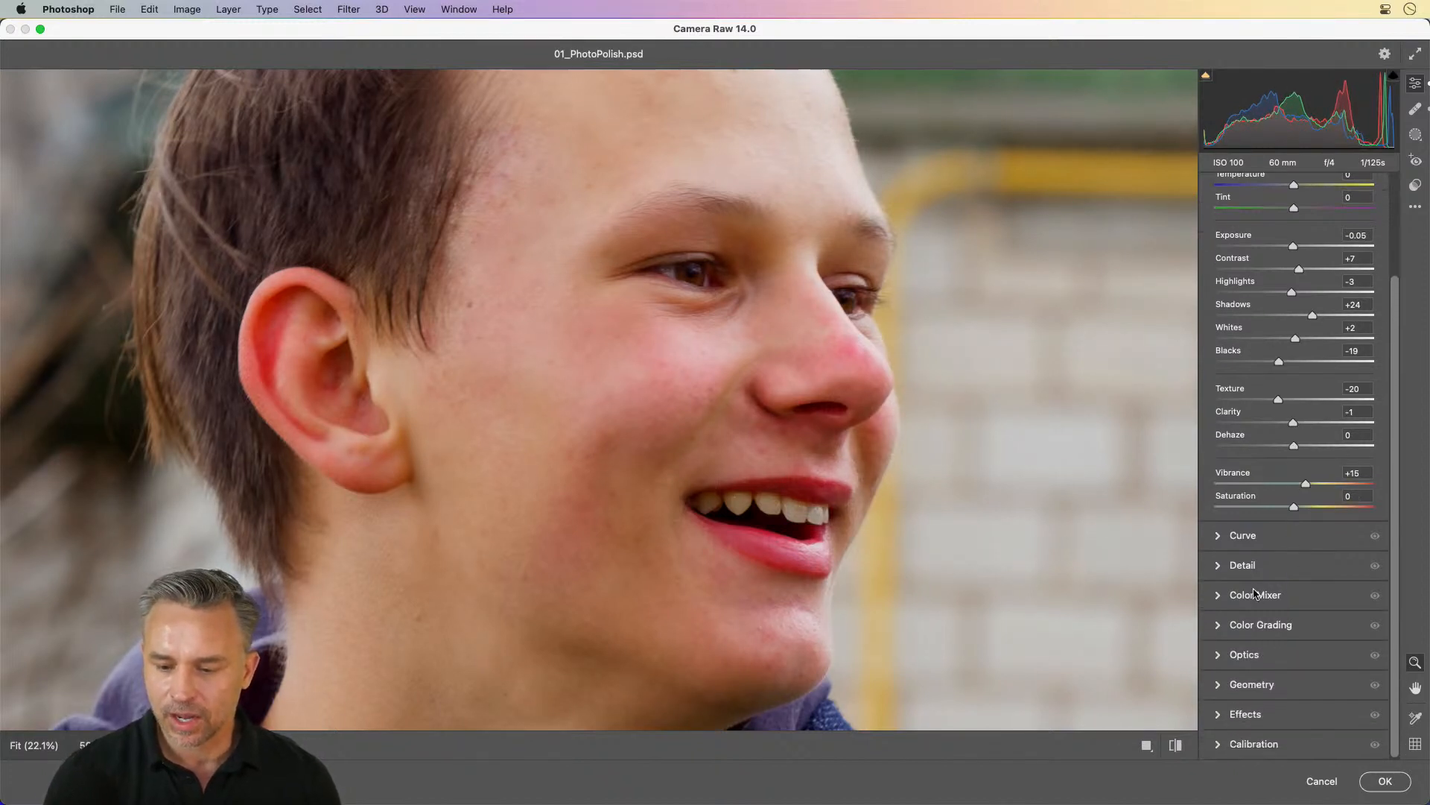
left_click(1220, 566)
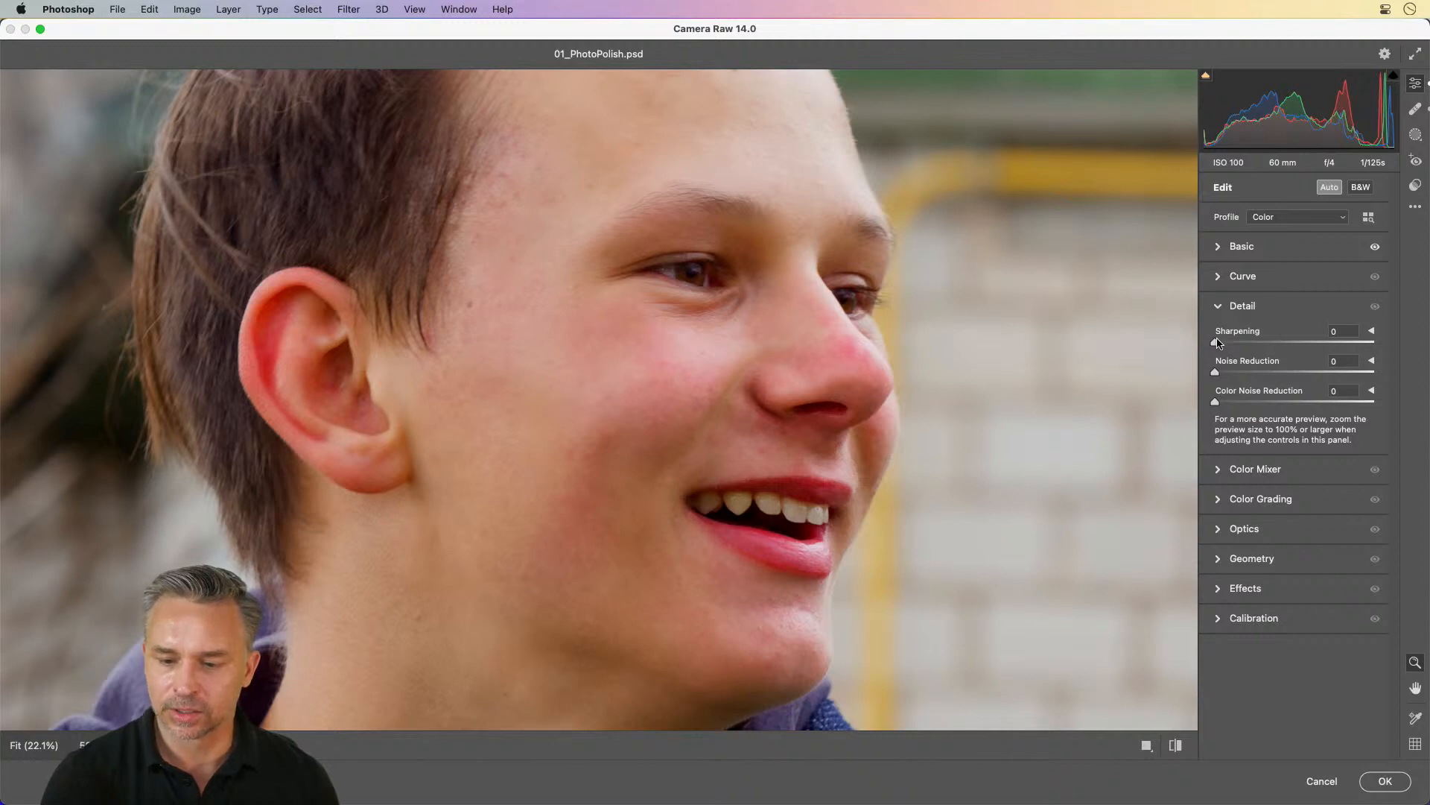
left_click_drag(1218, 343, 1283, 343)
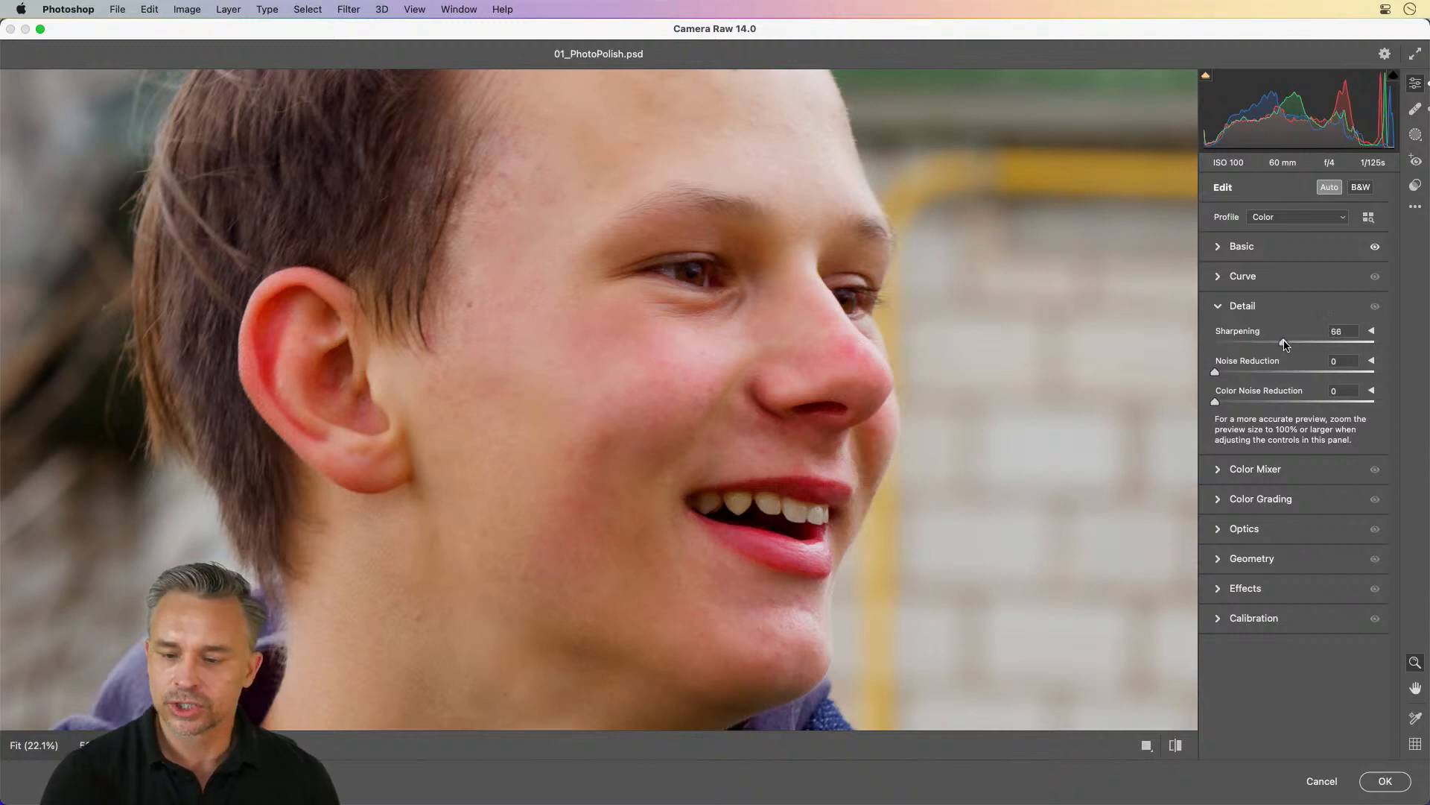
Step: Return to the Basic settings, check the whole portrait, and lower Vibrance to +14
left_click(1218, 248)
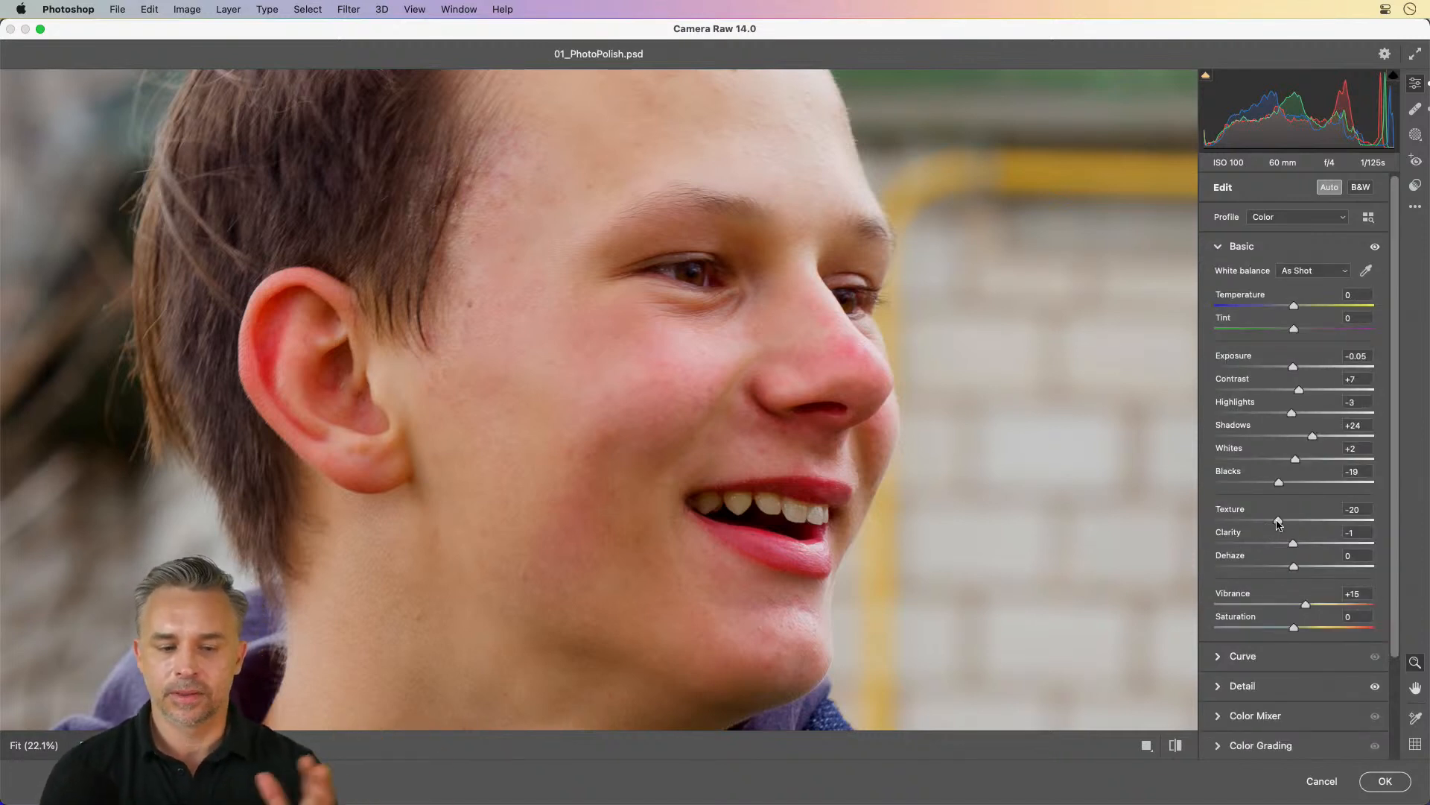
key("super+0")
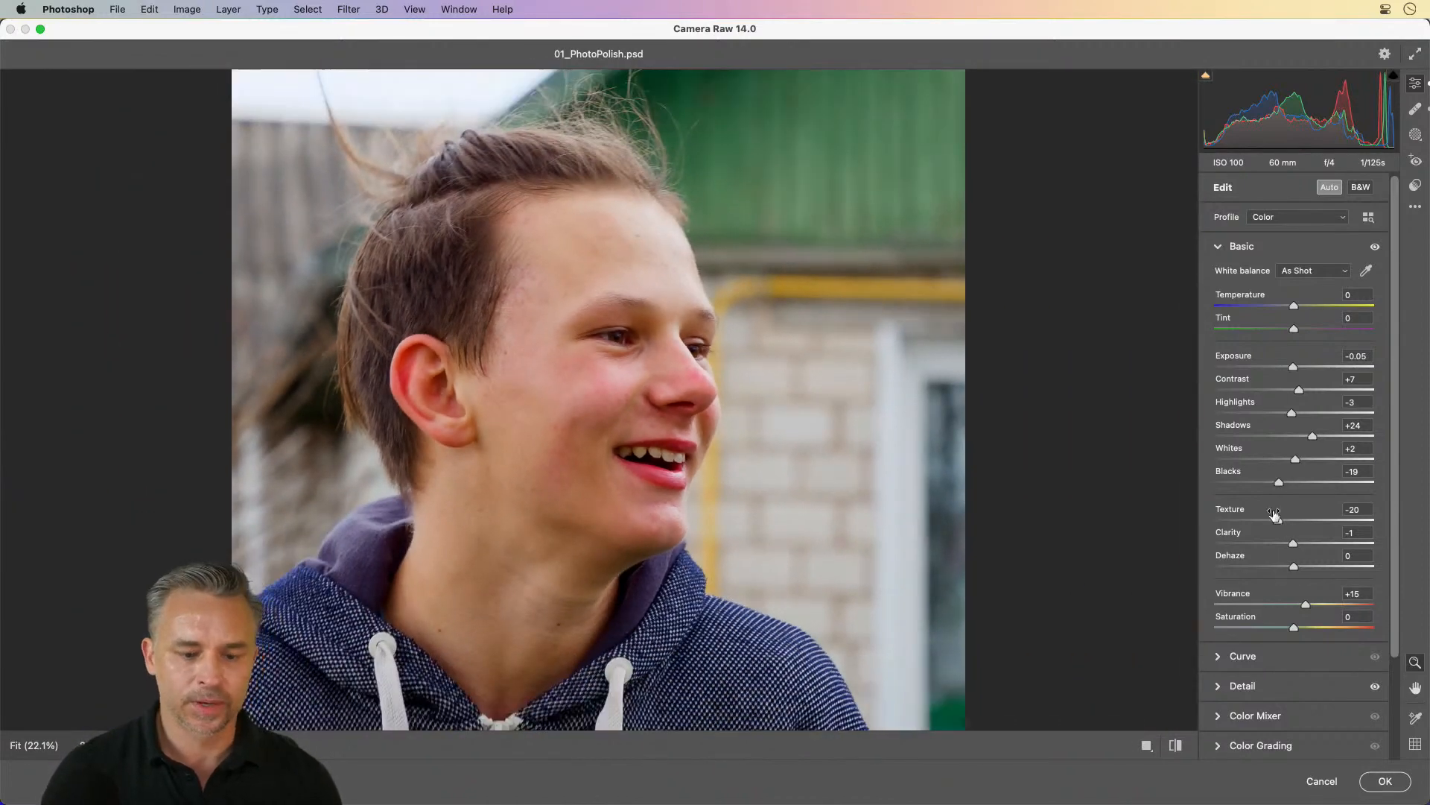
left_click(776, 429)
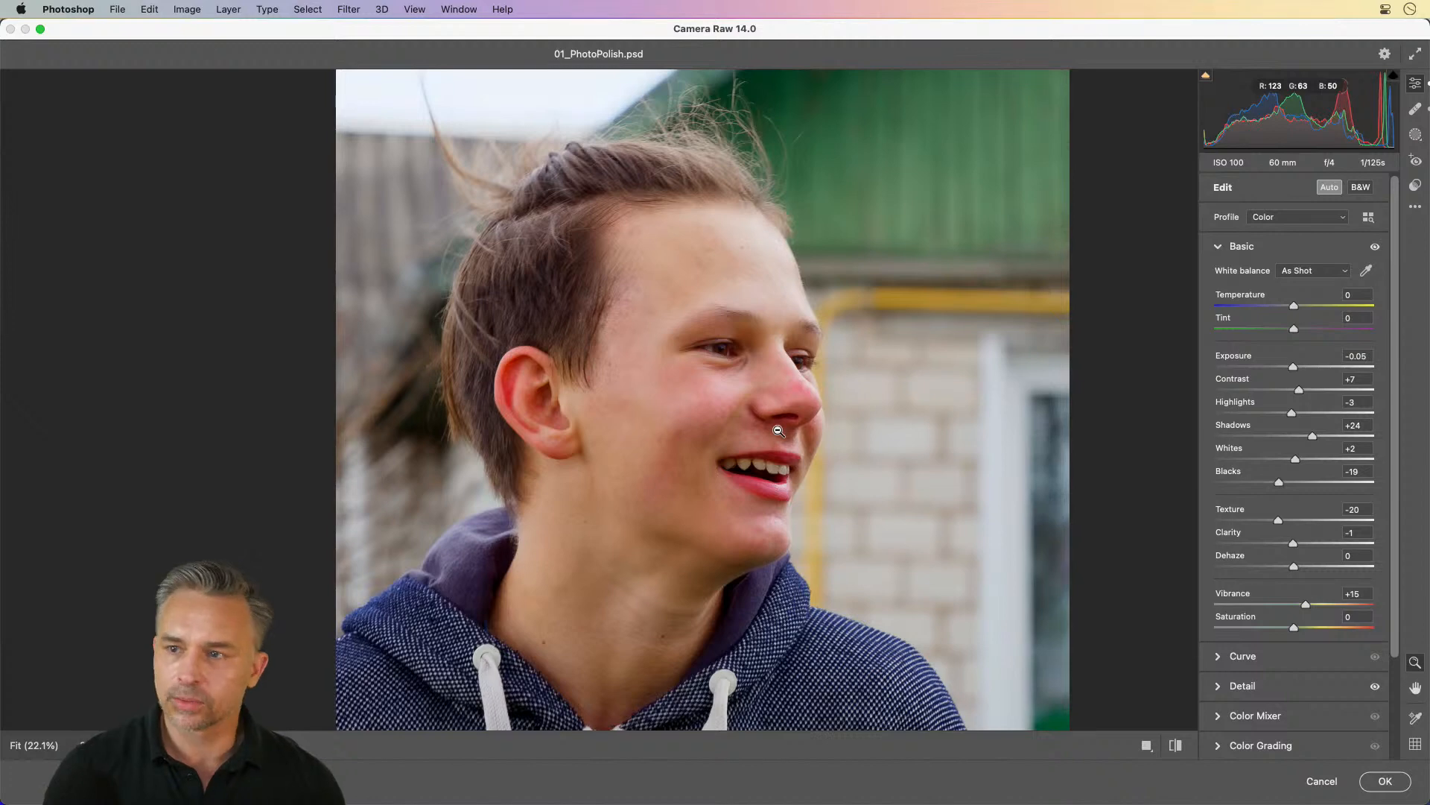
left_click(777, 430)
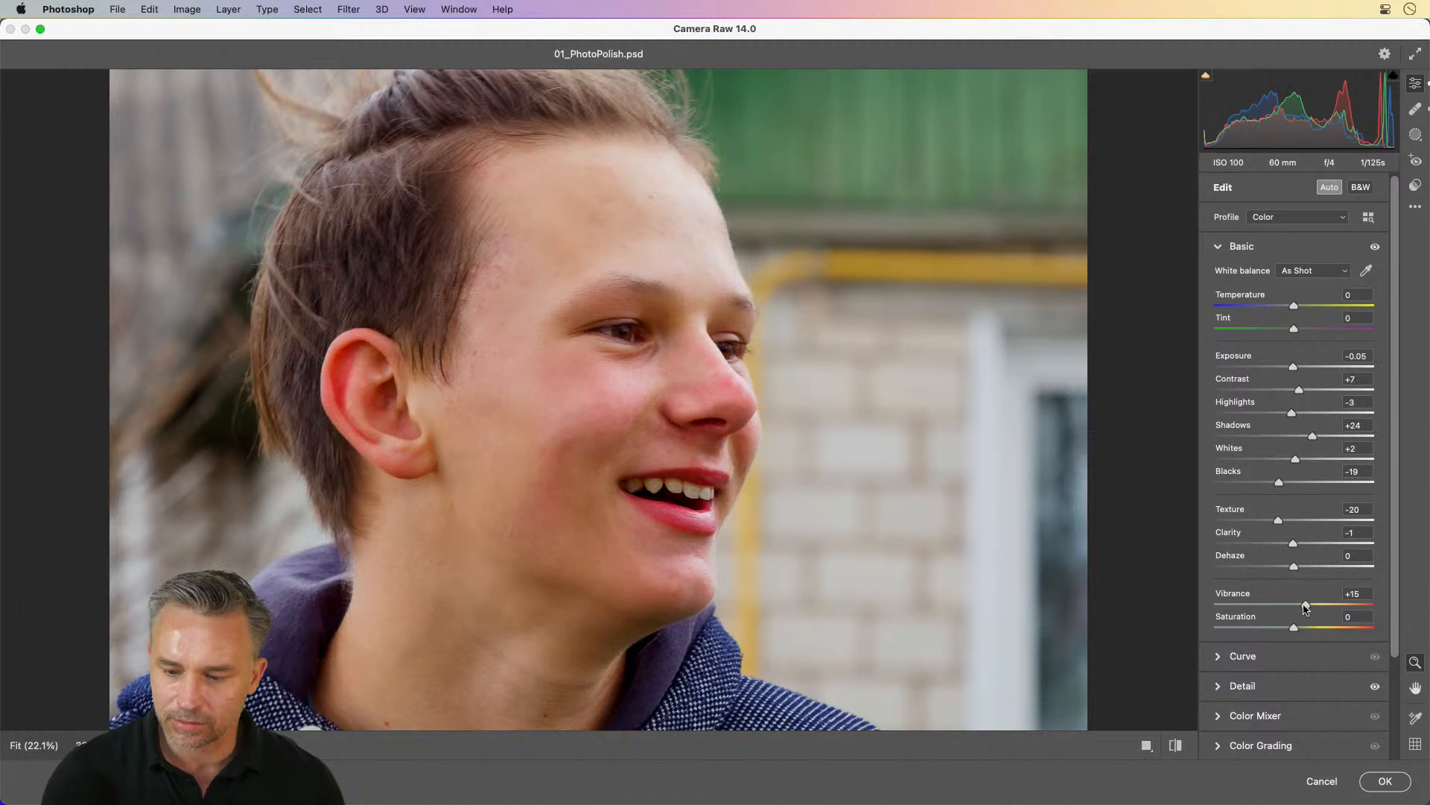
mouse_move(1306, 607)
left_mouse_down()
mouse_move(1326, 607)
mouse_move(1303, 607)
left_mouse_up()
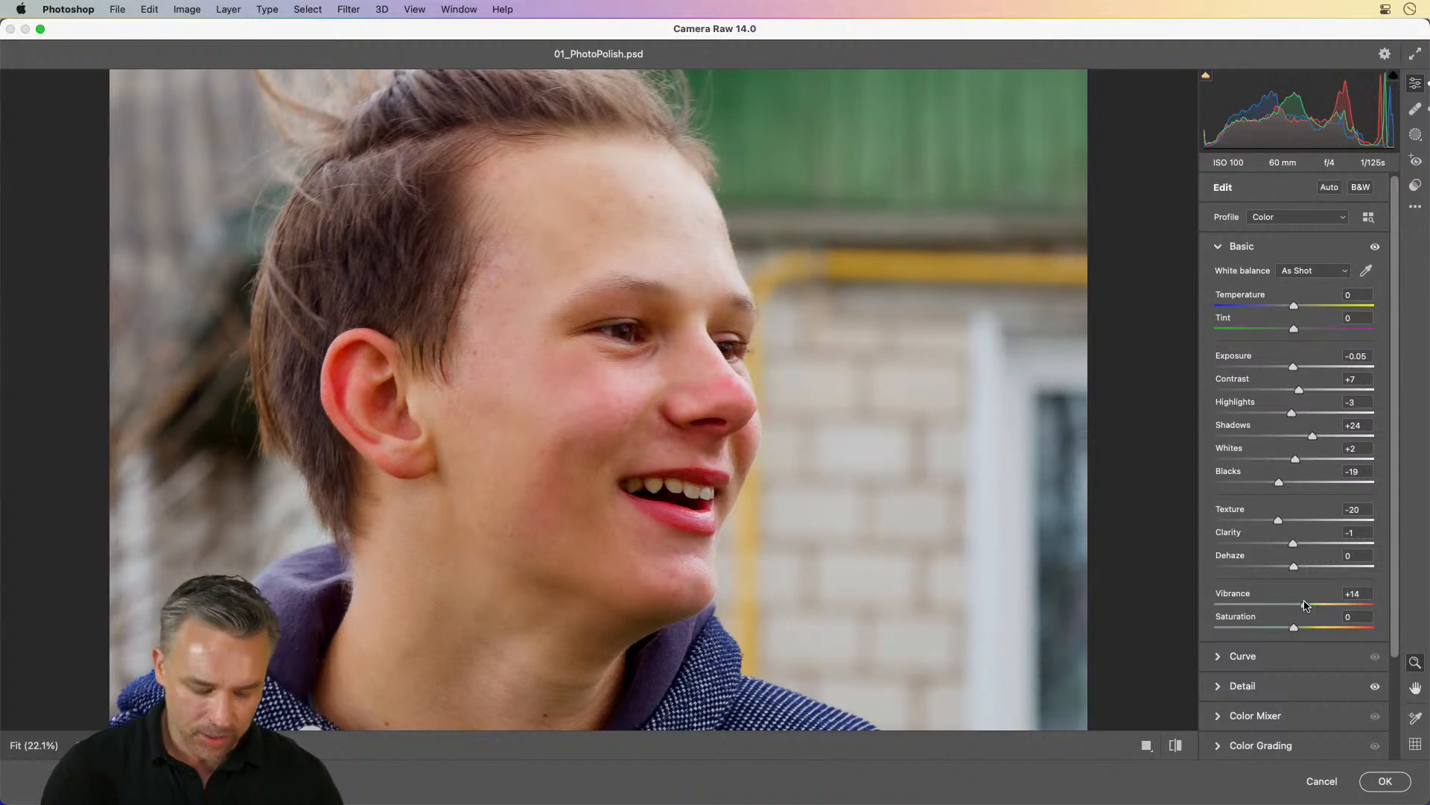
Step: Open Masking with the face in close view and create a new Brush mask
key("super+plus")
key("super+plus")
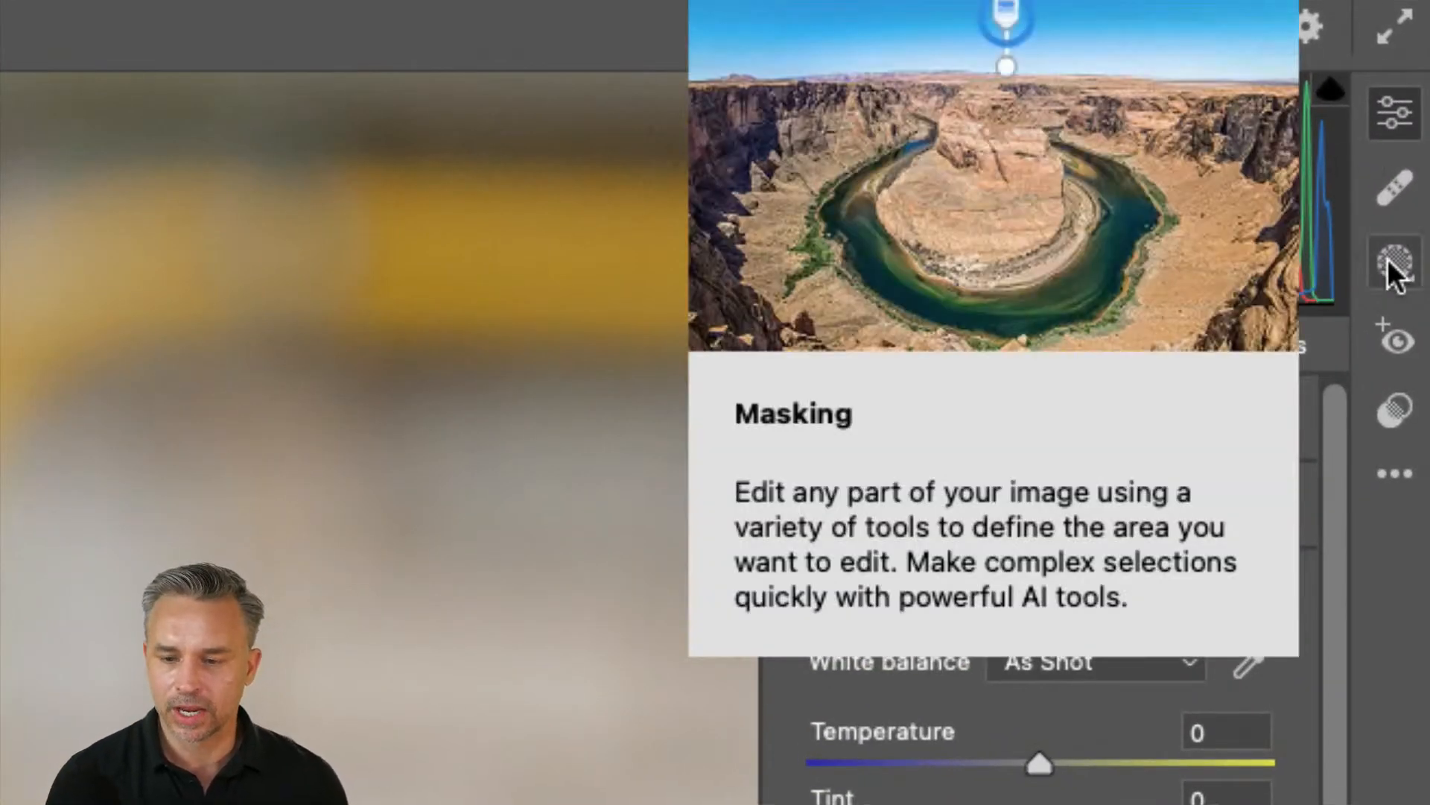
left_click(1395, 264)
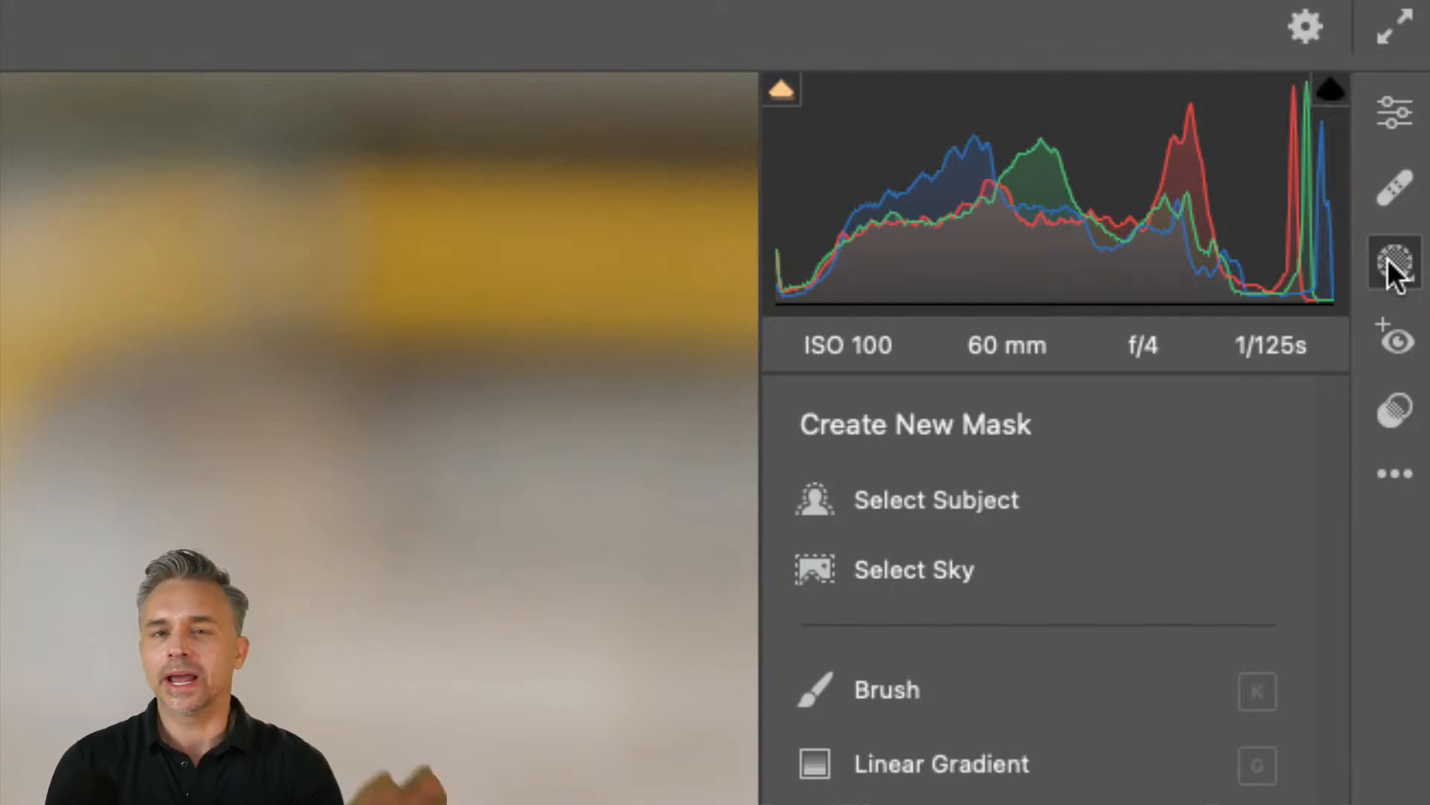
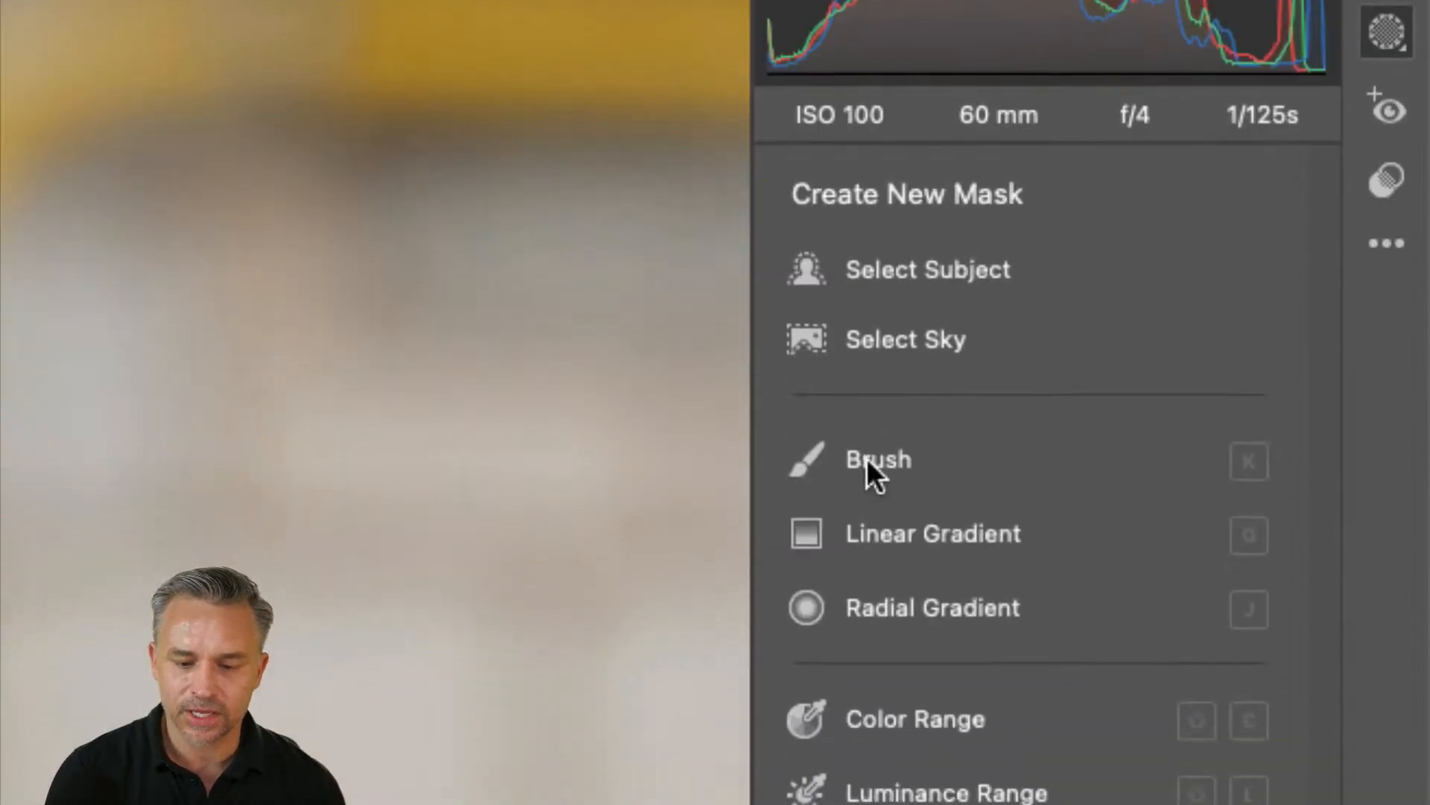
left_click(866, 458)
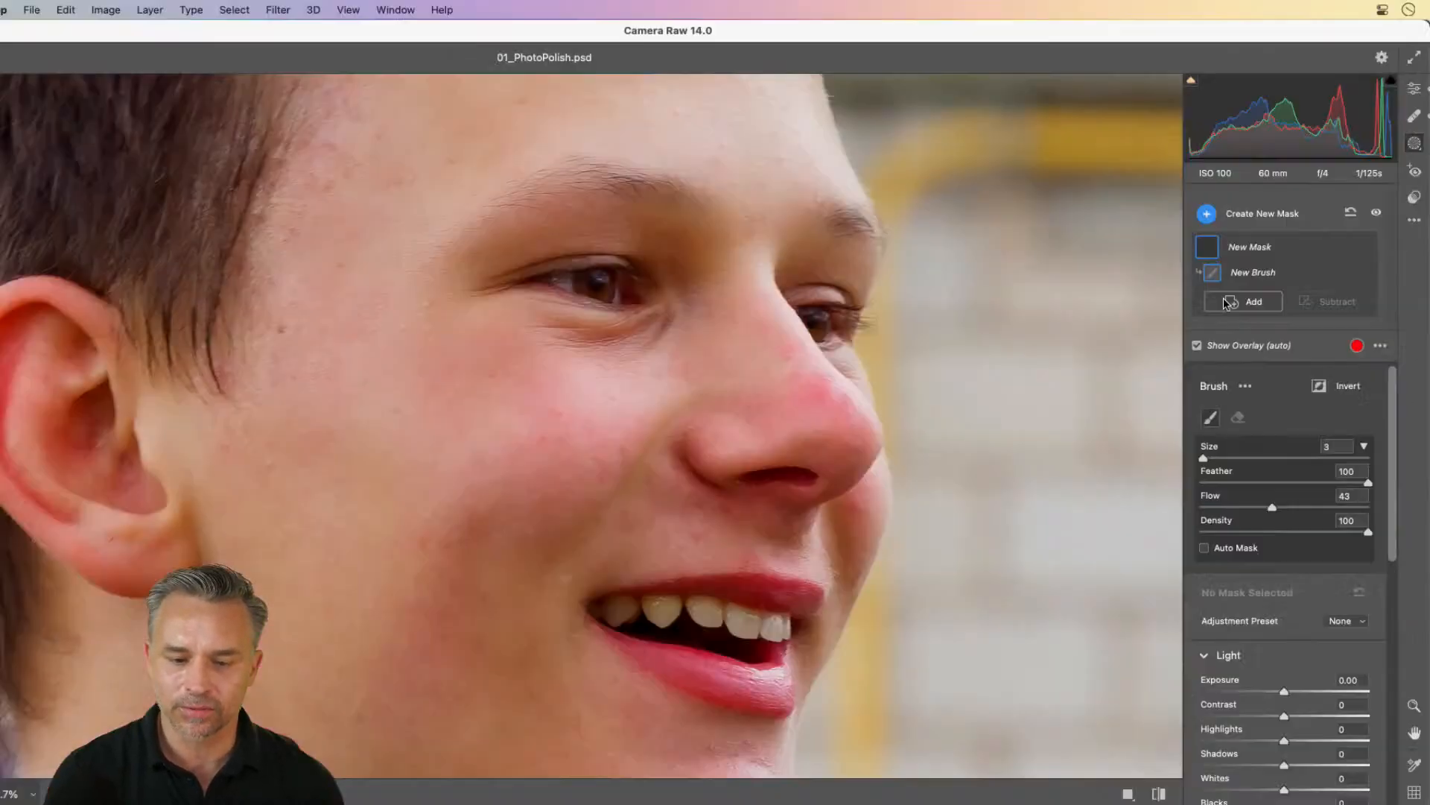
Step: Set the mask brush size to 4 and paint over the red bridge and tip of the nose
key("bracketright")
key("bracketright")
key("bracketright")
key("bracketright")
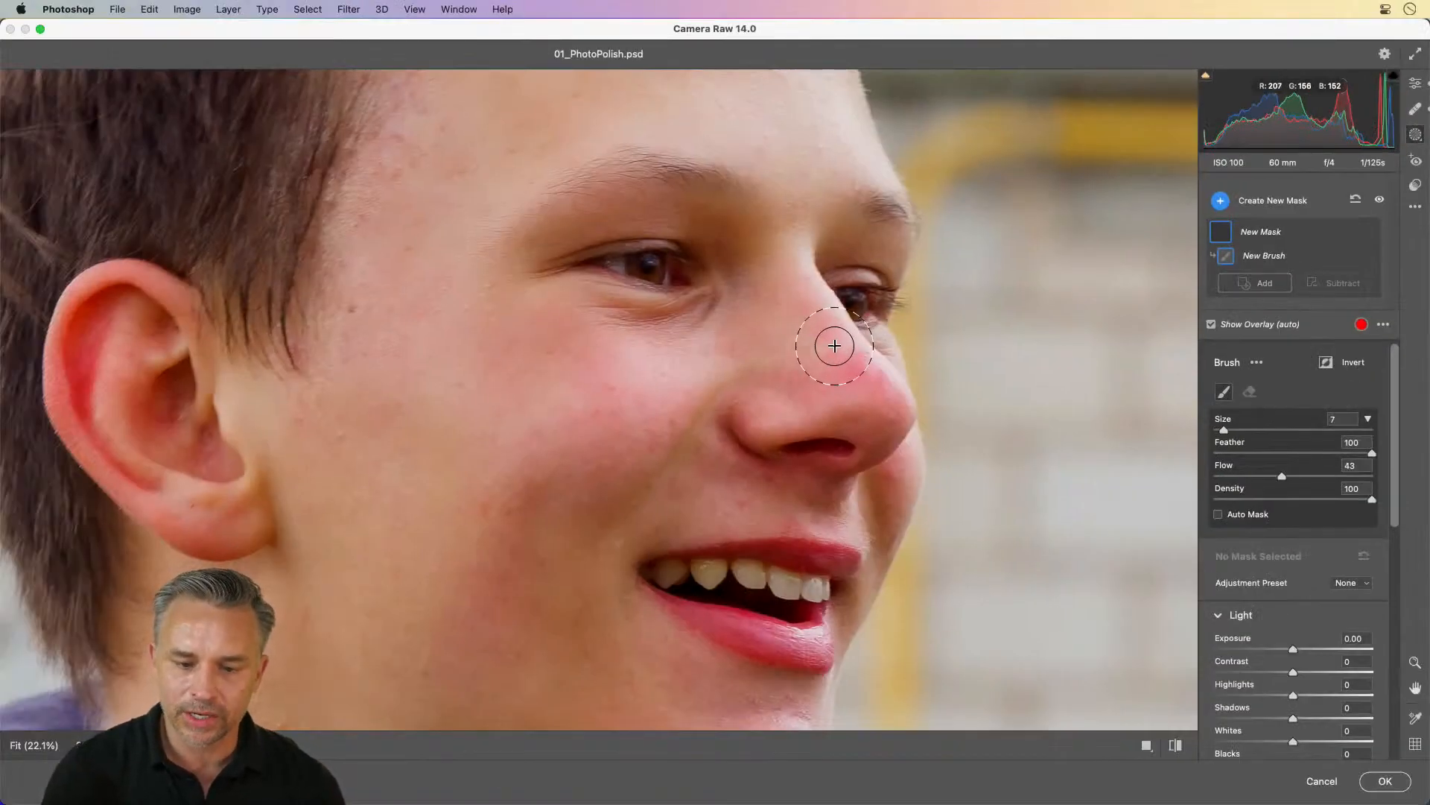
key("bracketleft")
key("bracketleft")
key("bracketleft")
mouse_move(832, 339)
left_mouse_down()
mouse_move(869, 409)
mouse_move(824, 339)
mouse_move(846, 415)
mouse_move(864, 403)
mouse_move(824, 338)
mouse_move(869, 387)
left_mouse_up()
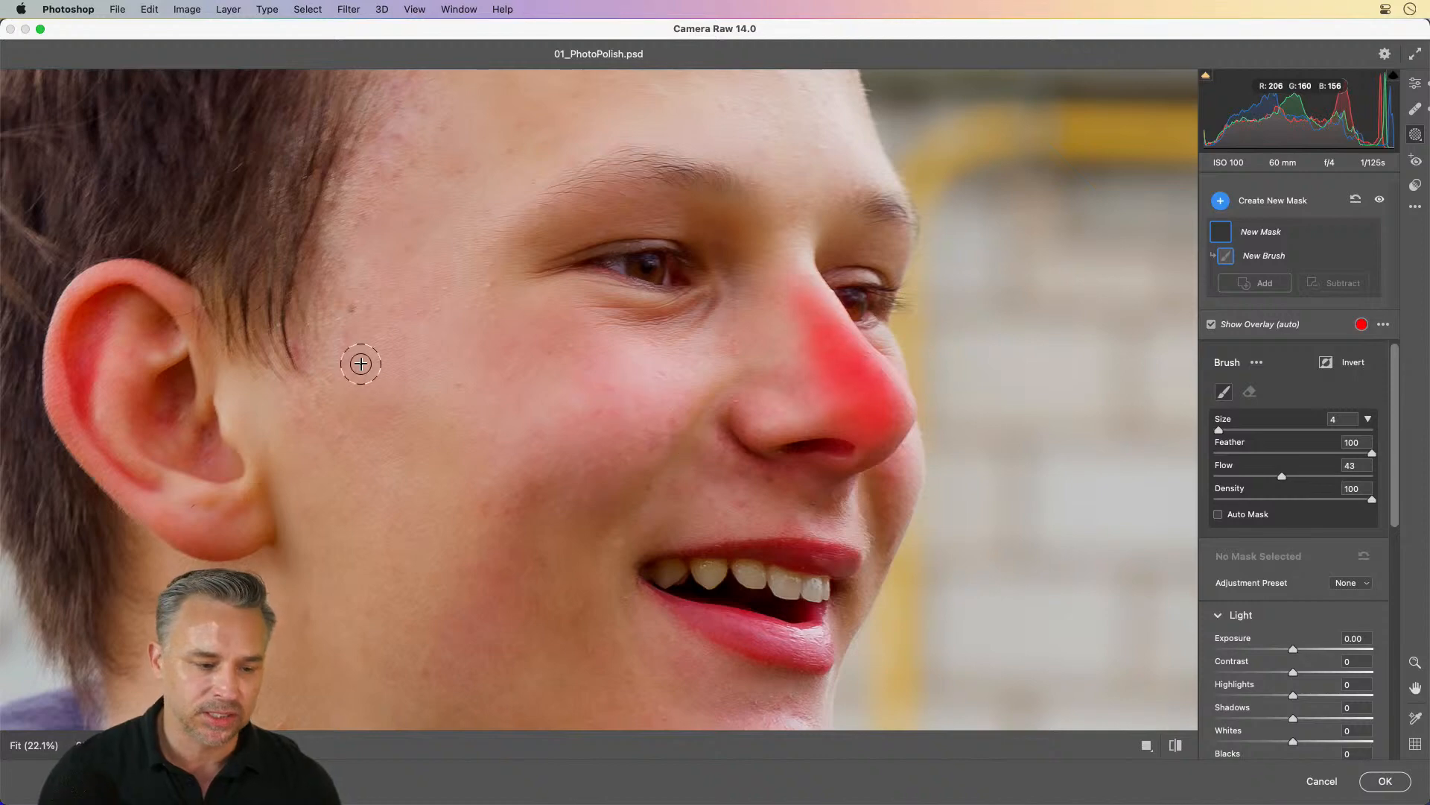
Step: Extend the mask over the whole red ear and touch up the nose, using brush sizes 7 and 6
left_click_drag(587, 333, 862, 300)
key("bracketright")
key("bracketright")
key("bracketright")
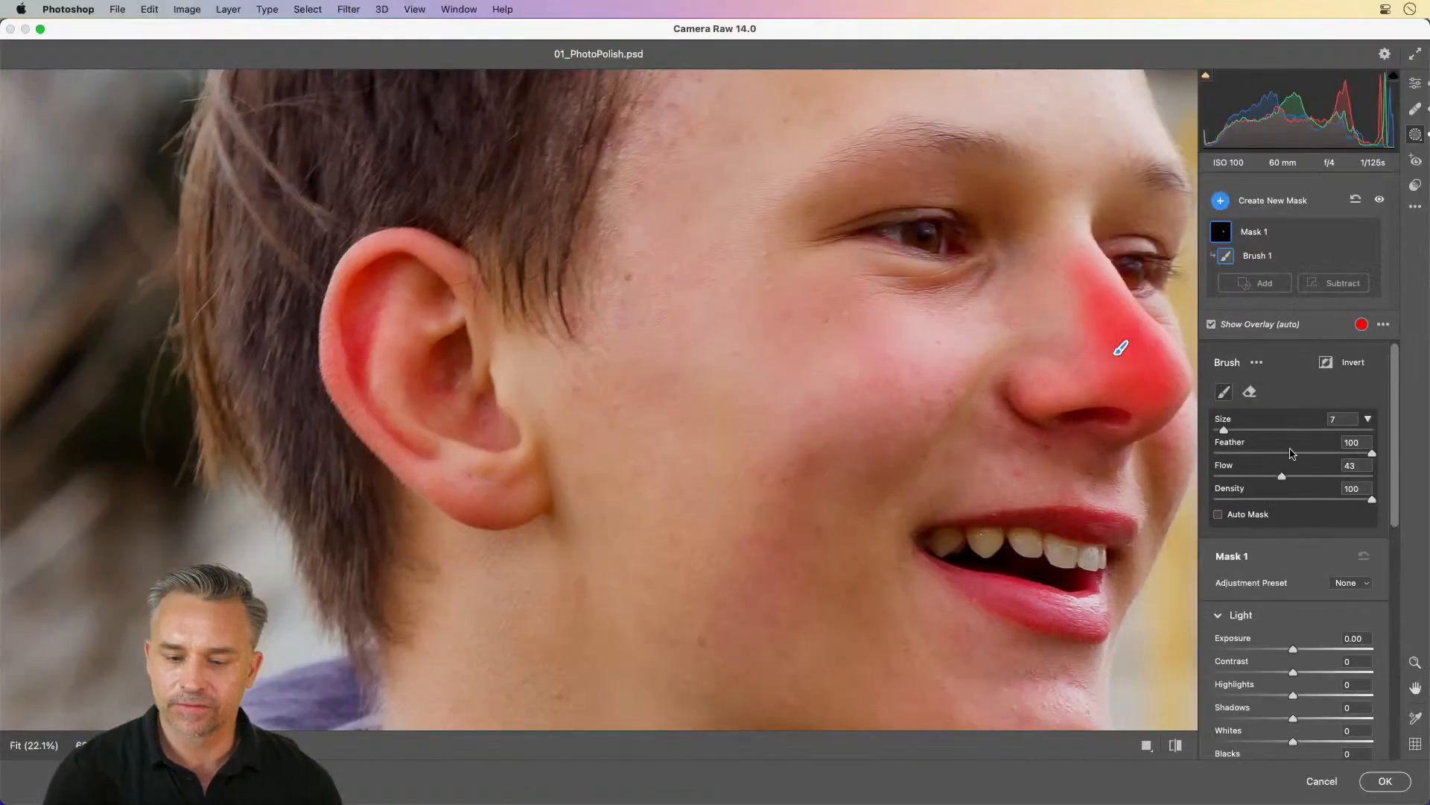
mouse_move(388, 309)
left_mouse_down()
mouse_move(379, 259)
mouse_move(418, 463)
mouse_move(335, 358)
mouse_move(402, 275)
mouse_move(317, 336)
left_mouse_up()
mouse_move(899, 328)
left_mouse_down()
mouse_move(588, 351)
mouse_move(705, 320)
mouse_move(752, 331)
left_mouse_up()
key("[")
mouse_move(947, 361)
left_mouse_down()
mouse_move(939, 345)
mouse_move(946, 380)
left_mouse_up()
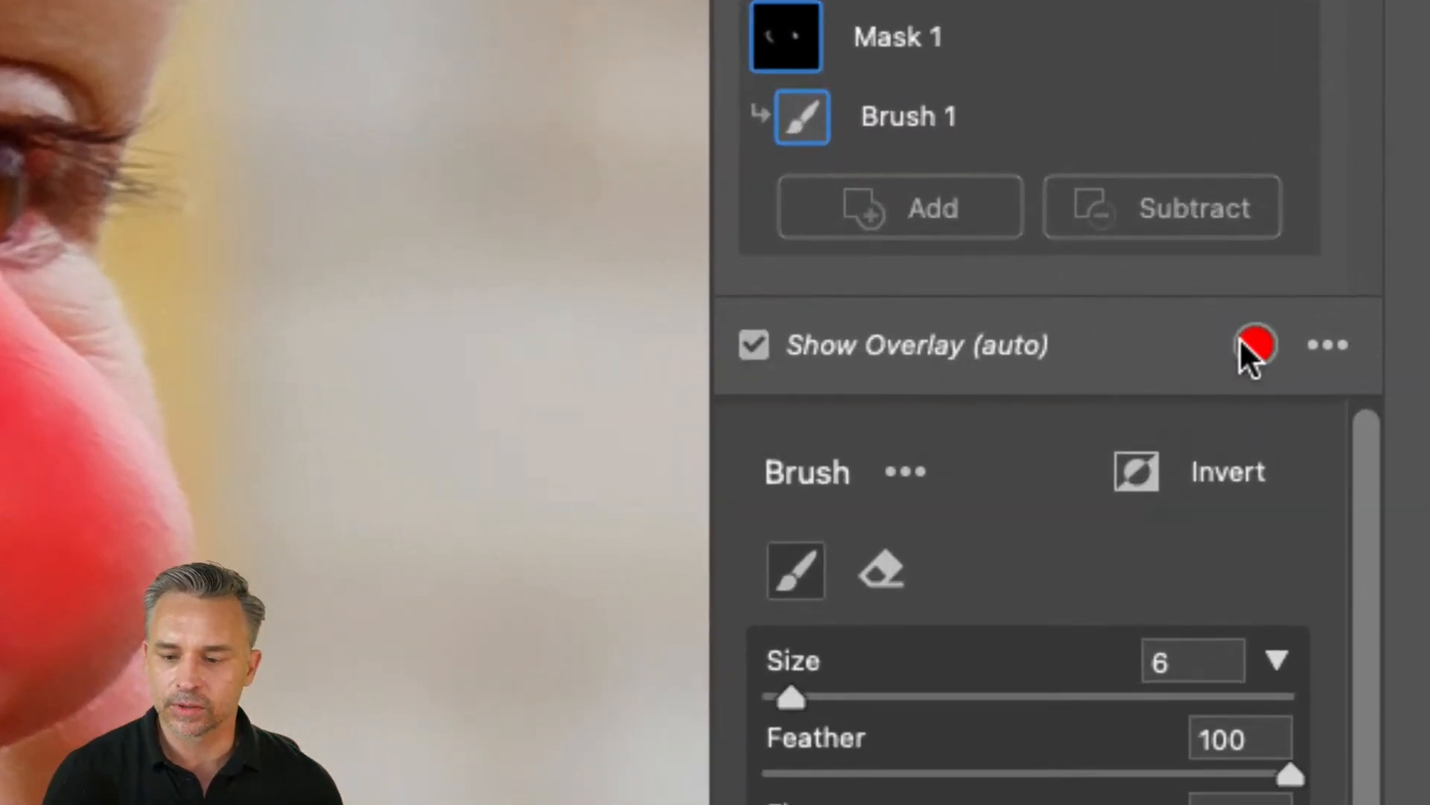
Step: Change the mask overlay color to blue, and turn the overlay off
left_click(1242, 341)
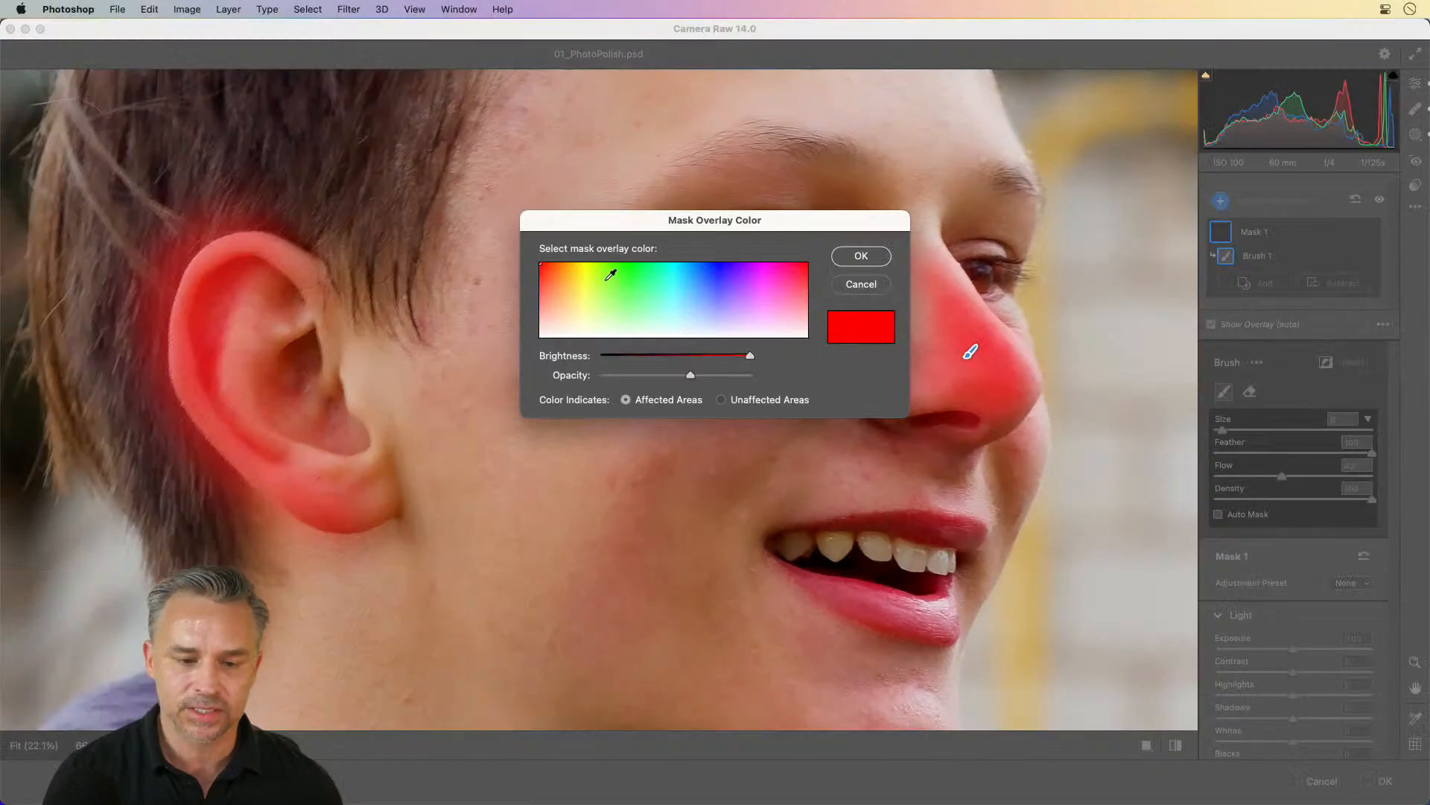
left_click(734, 263)
left_click_drag(637, 261, 720, 261)
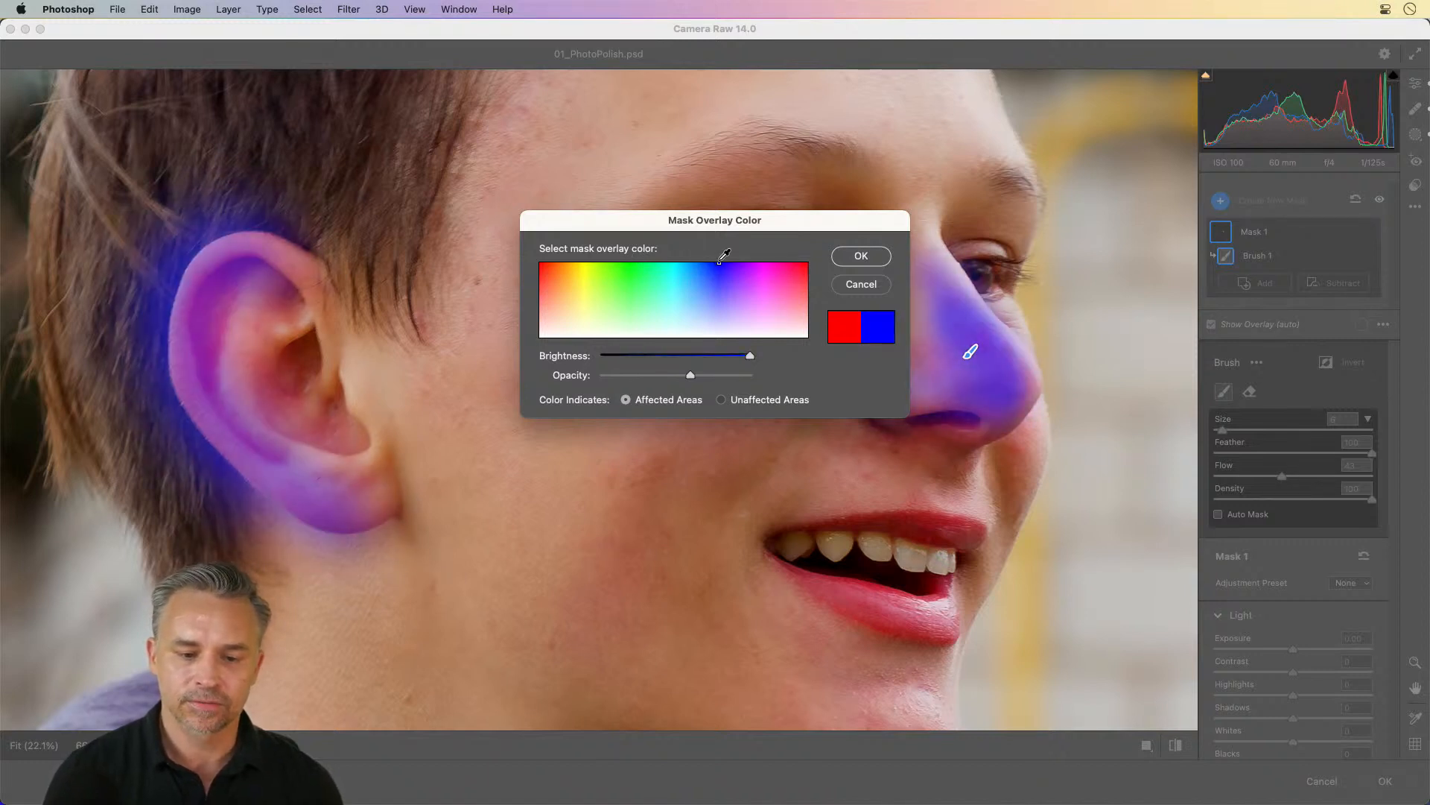
left_click(859, 257)
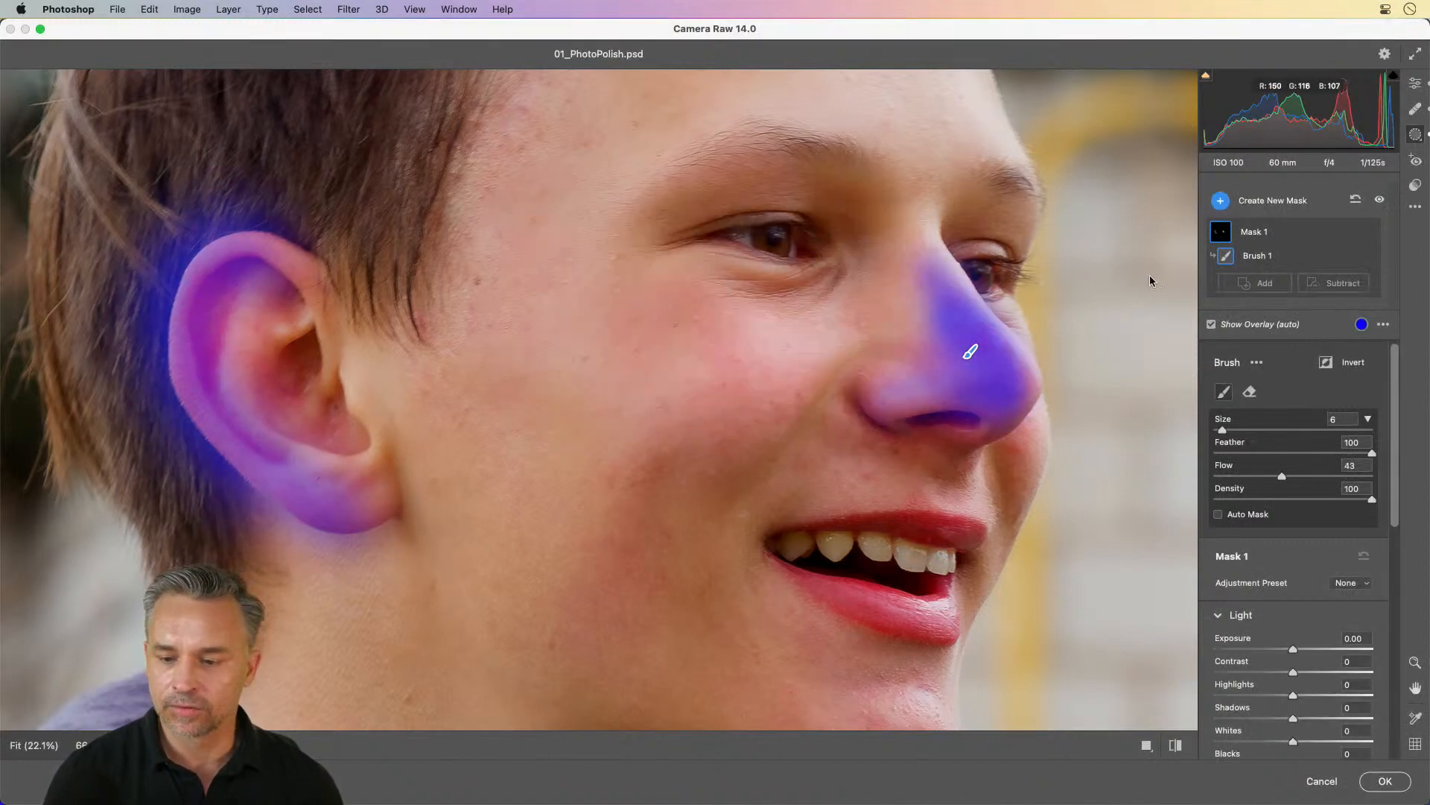
left_click(1213, 326)
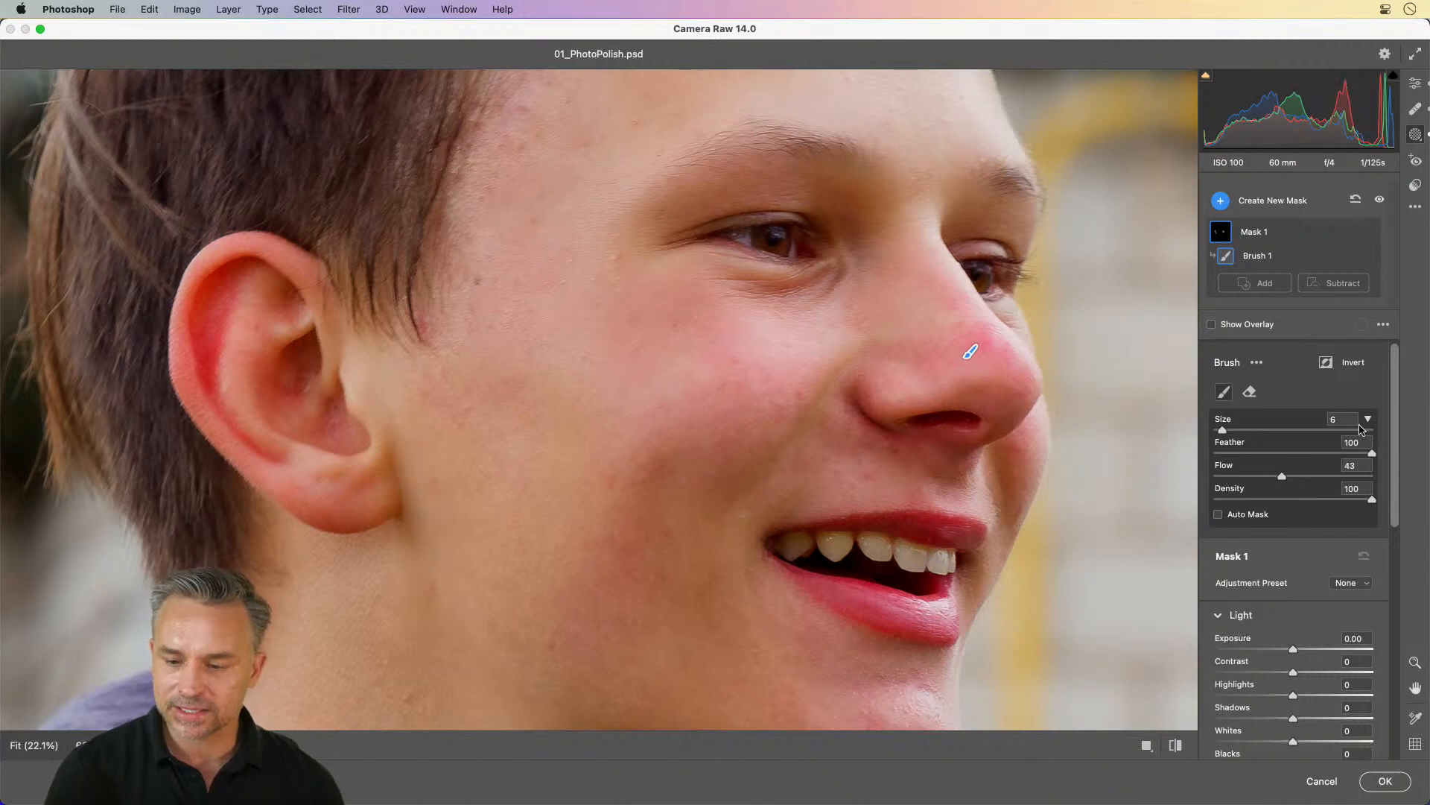
Step: Try higher and lower Saturation on the masked nose and ear, and set it to -45
left_click_drag(1398, 401, 1402, 511)
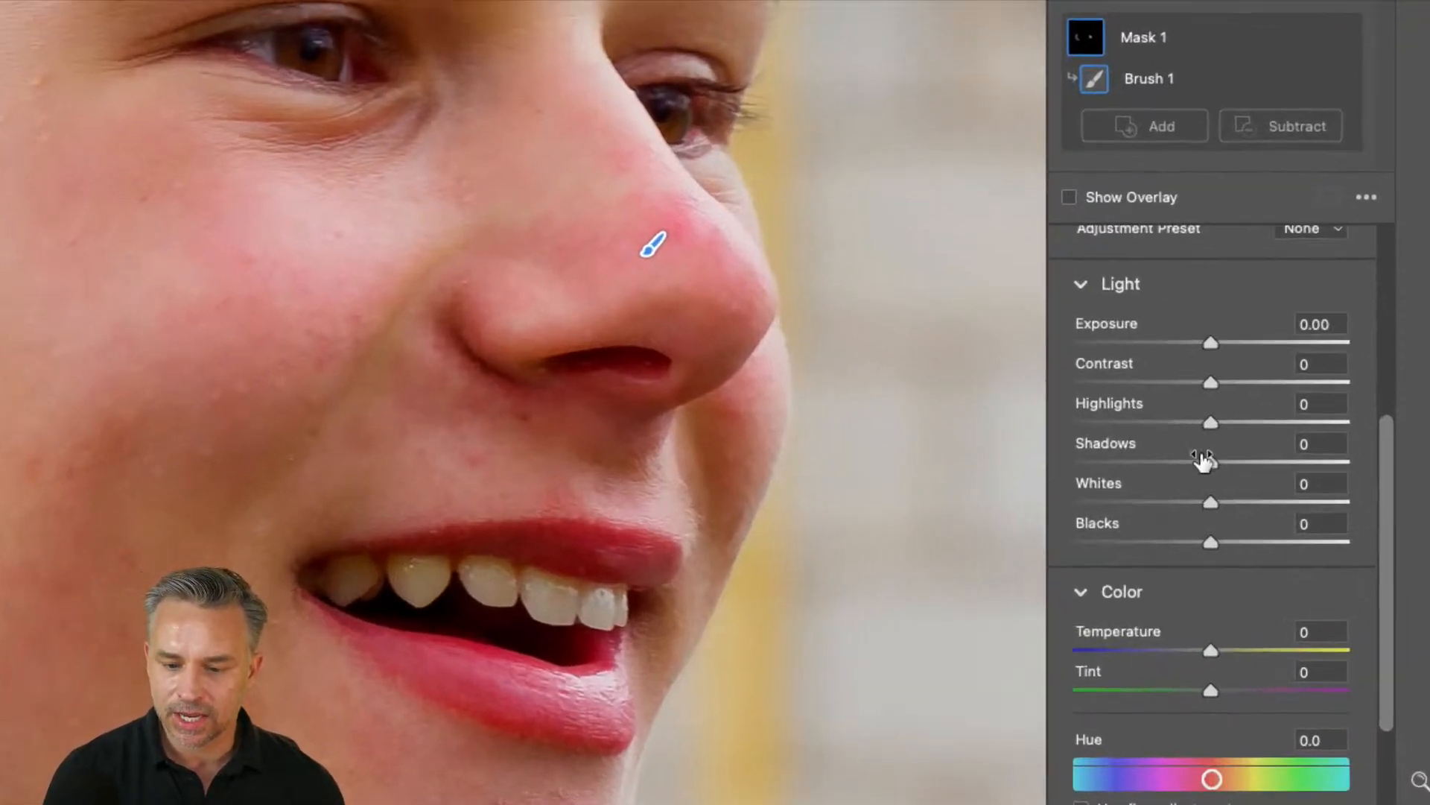
scroll(1188, 670, "down", 5)
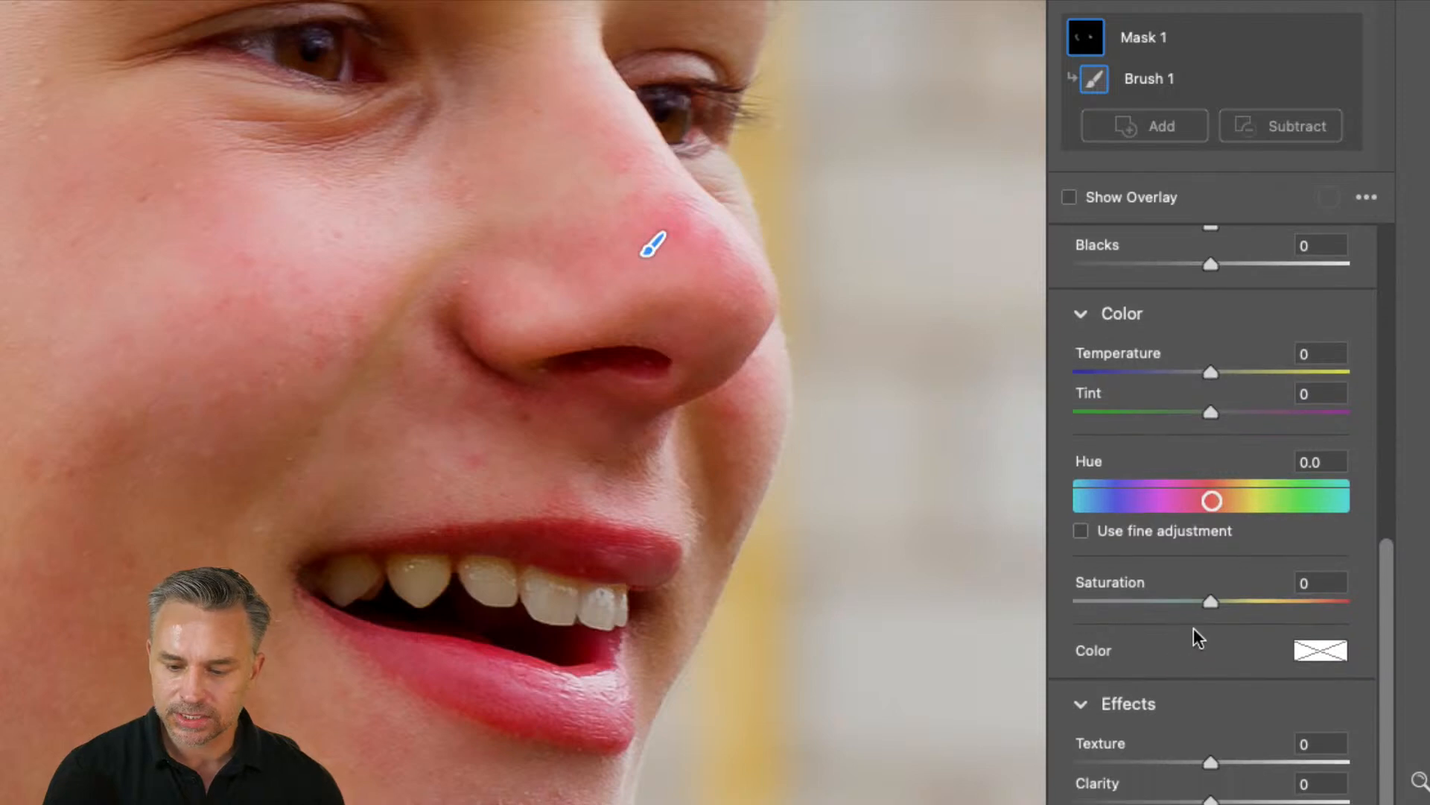
left_click_drag(1212, 599, 1344, 630)
left_click_drag(1427, 645, 1274, 629)
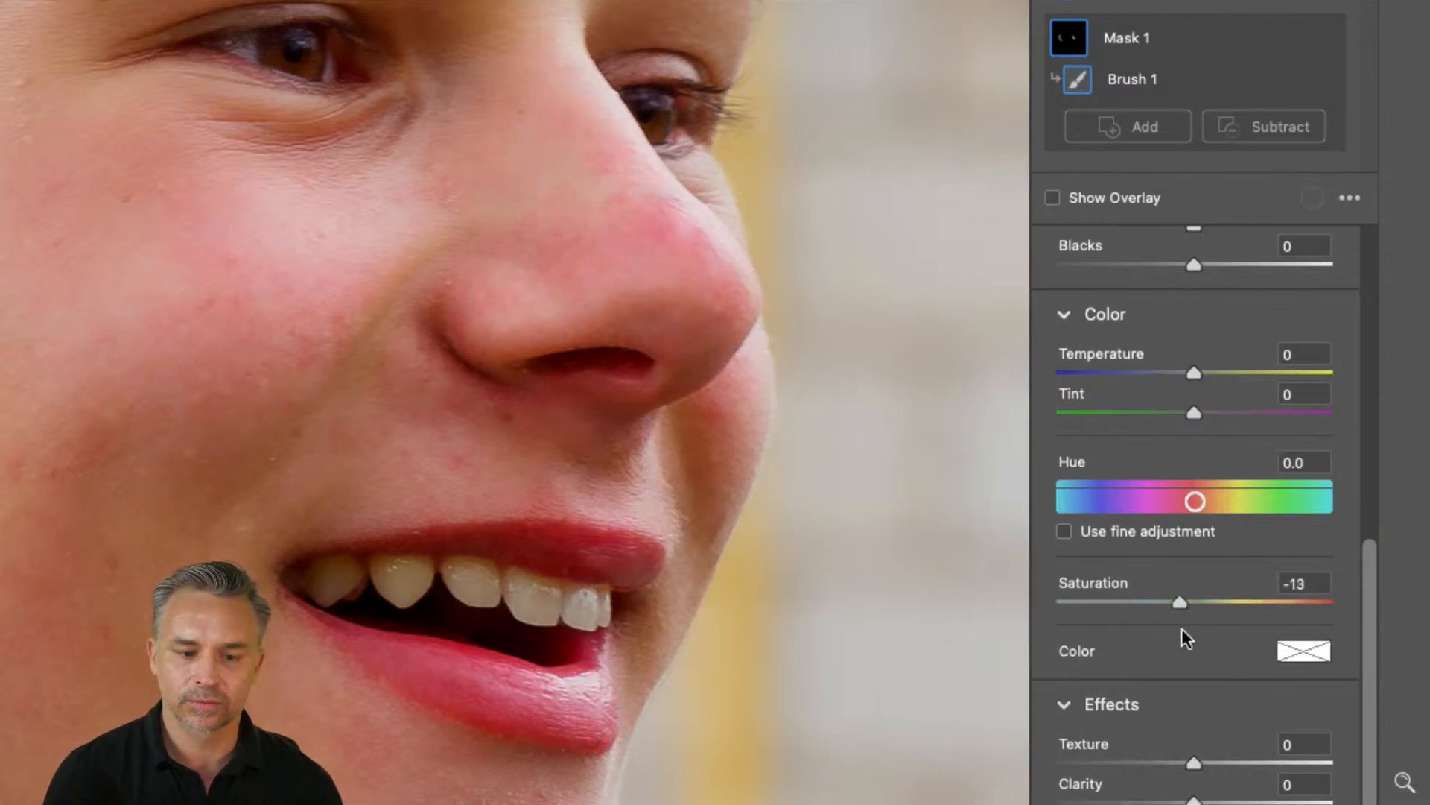
left_click_drag(1165, 627, 1134, 622)
Step: Set the mask's Exposure to +0.40 and compare the face with the mask hidden and shown
scroll(1160, 611, "up", 10)
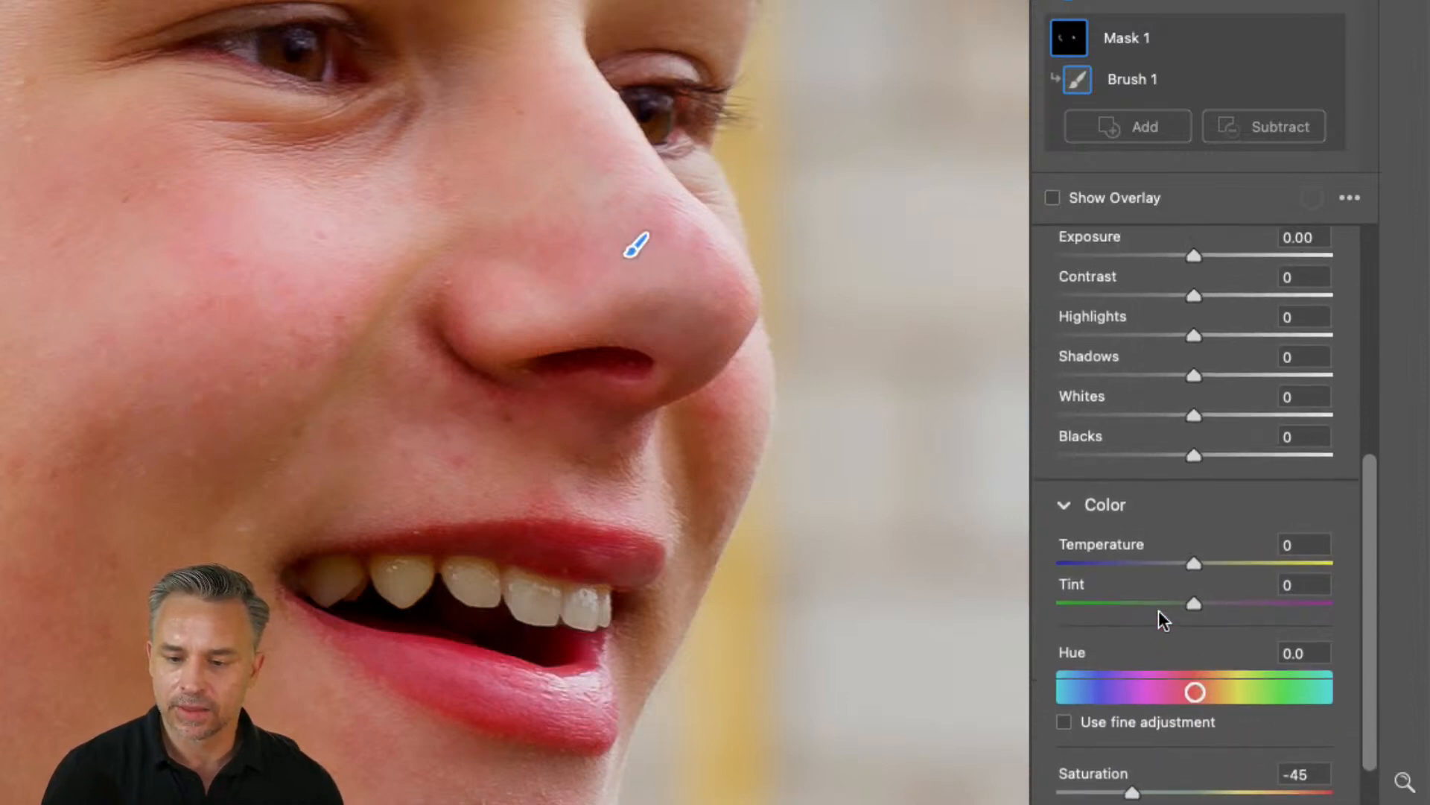
left_click_drag(1192, 436, 1205, 440)
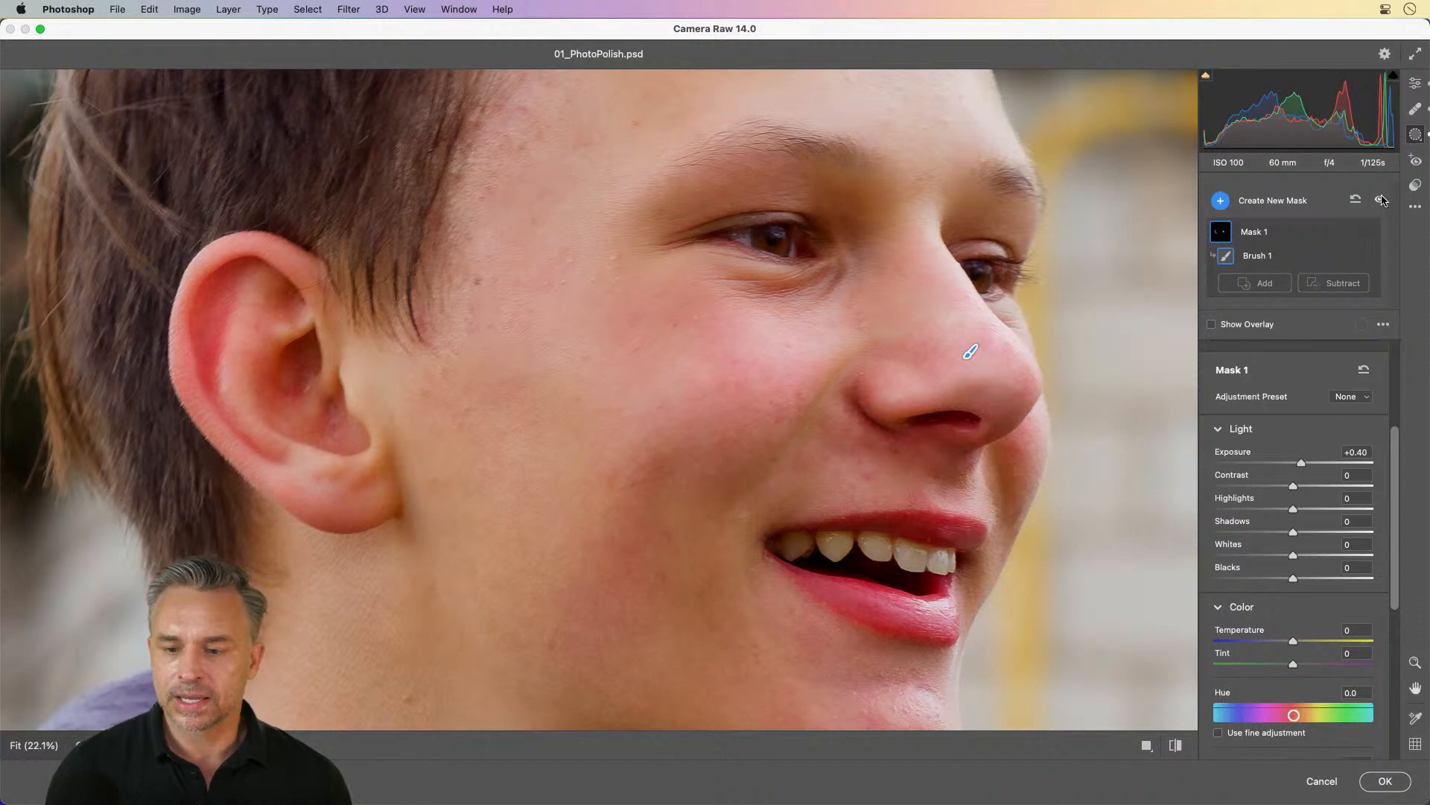
left_click(1382, 199)
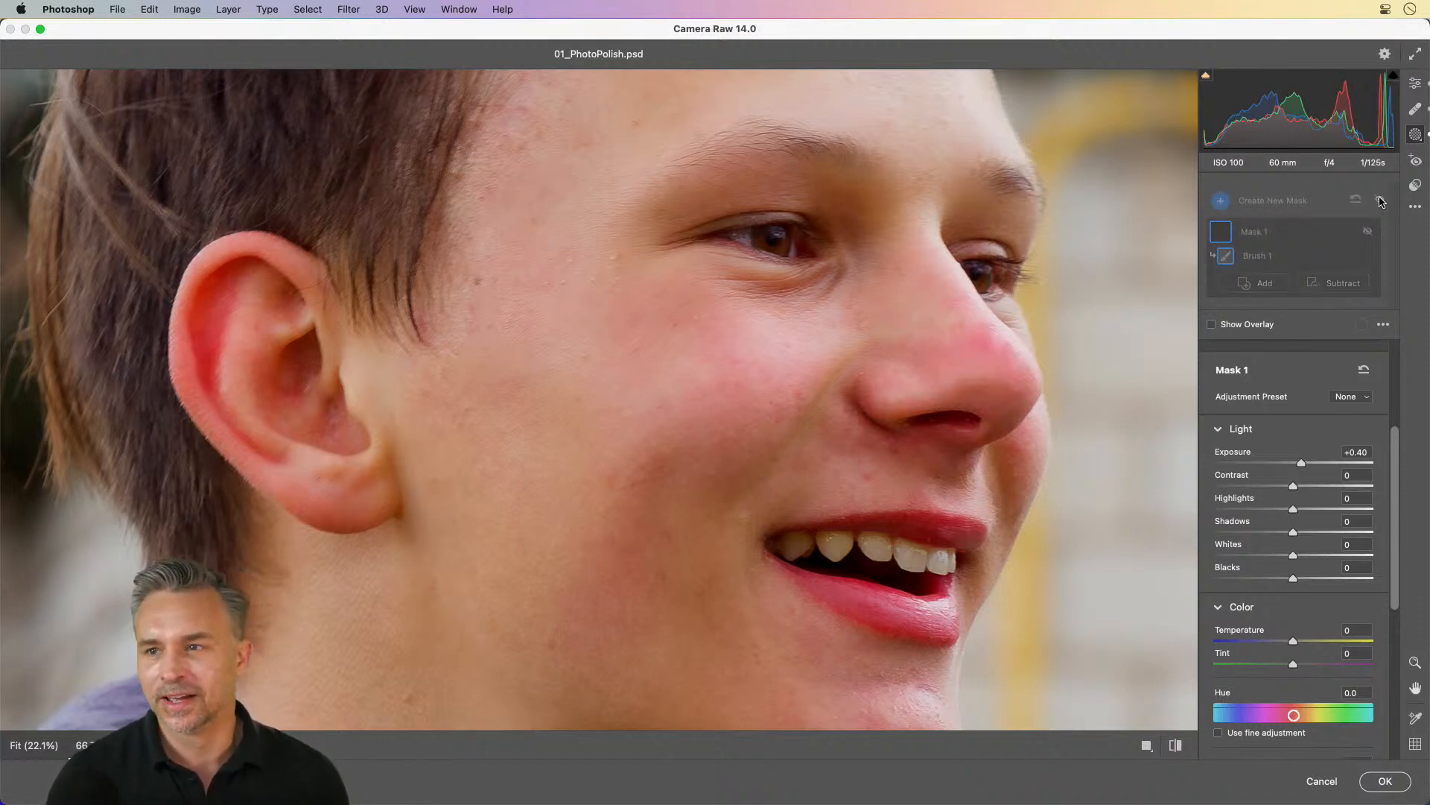
left_click(1381, 199)
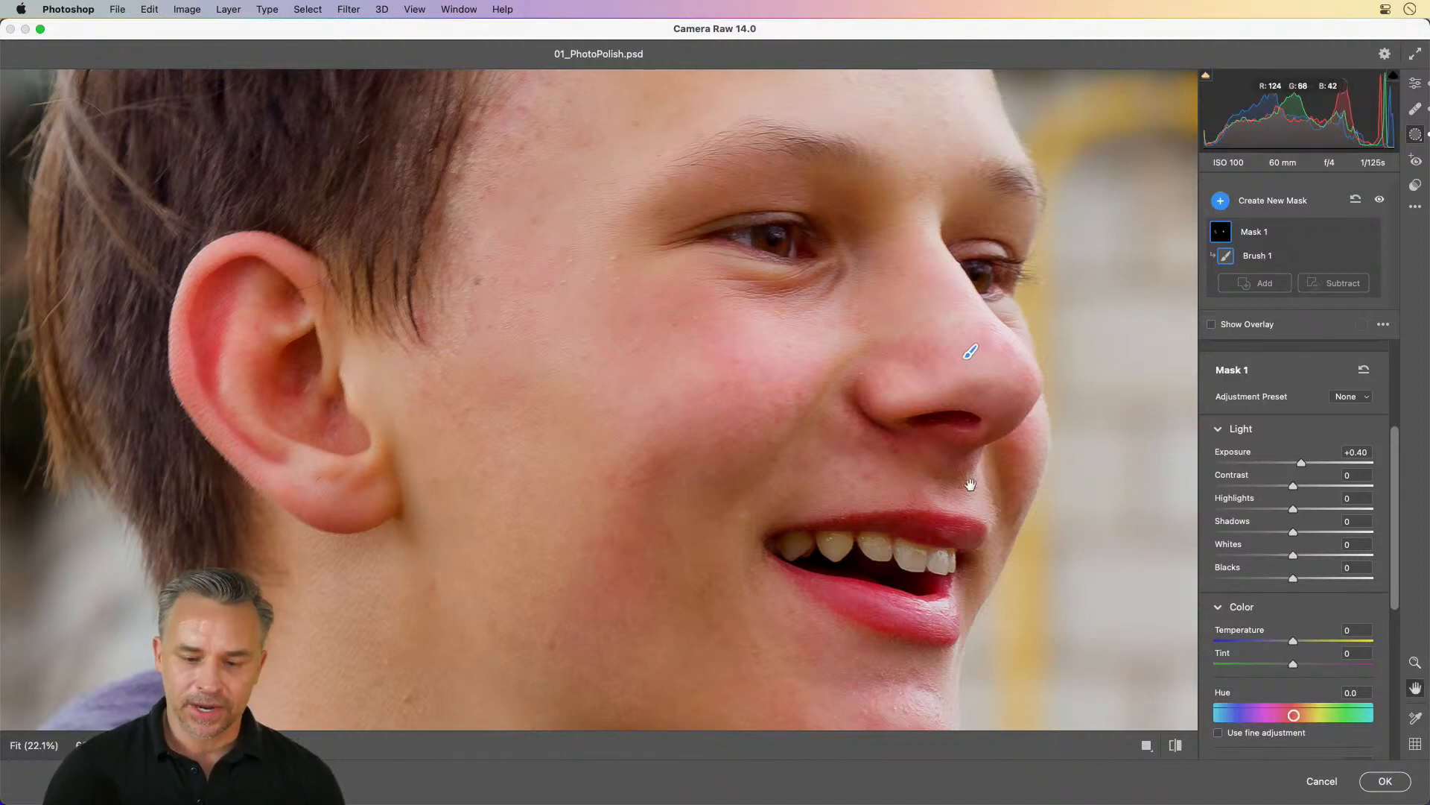
Step: Add a second brush to Mask 1 and paint over the skin beneath the nose, the adjoining cheek and both lips
mouse_move(886, 510)
left_mouse_down()
mouse_move(866, 390)
mouse_move(853, 443)
left_mouse_up()
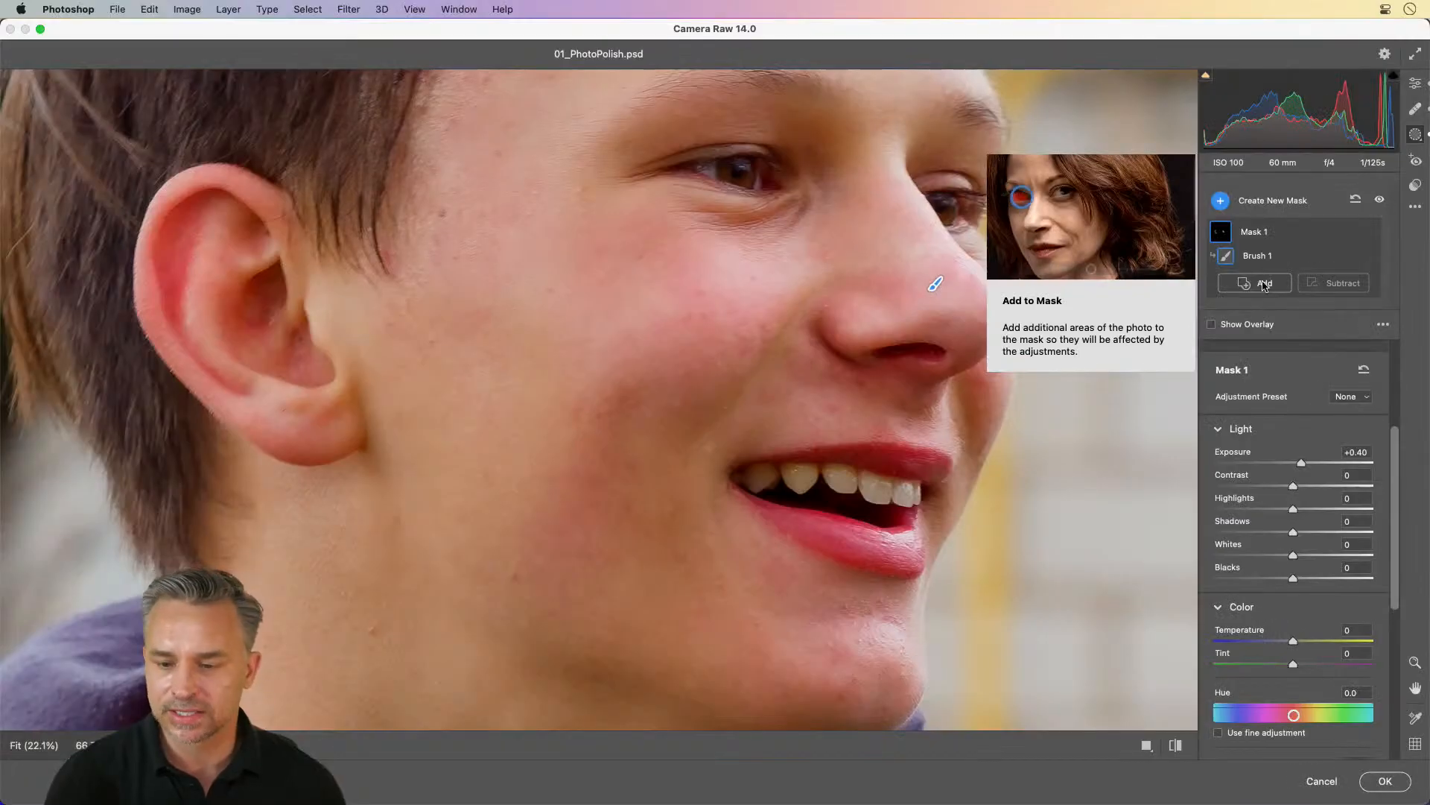
left_click(1264, 284)
left_click(1281, 334)
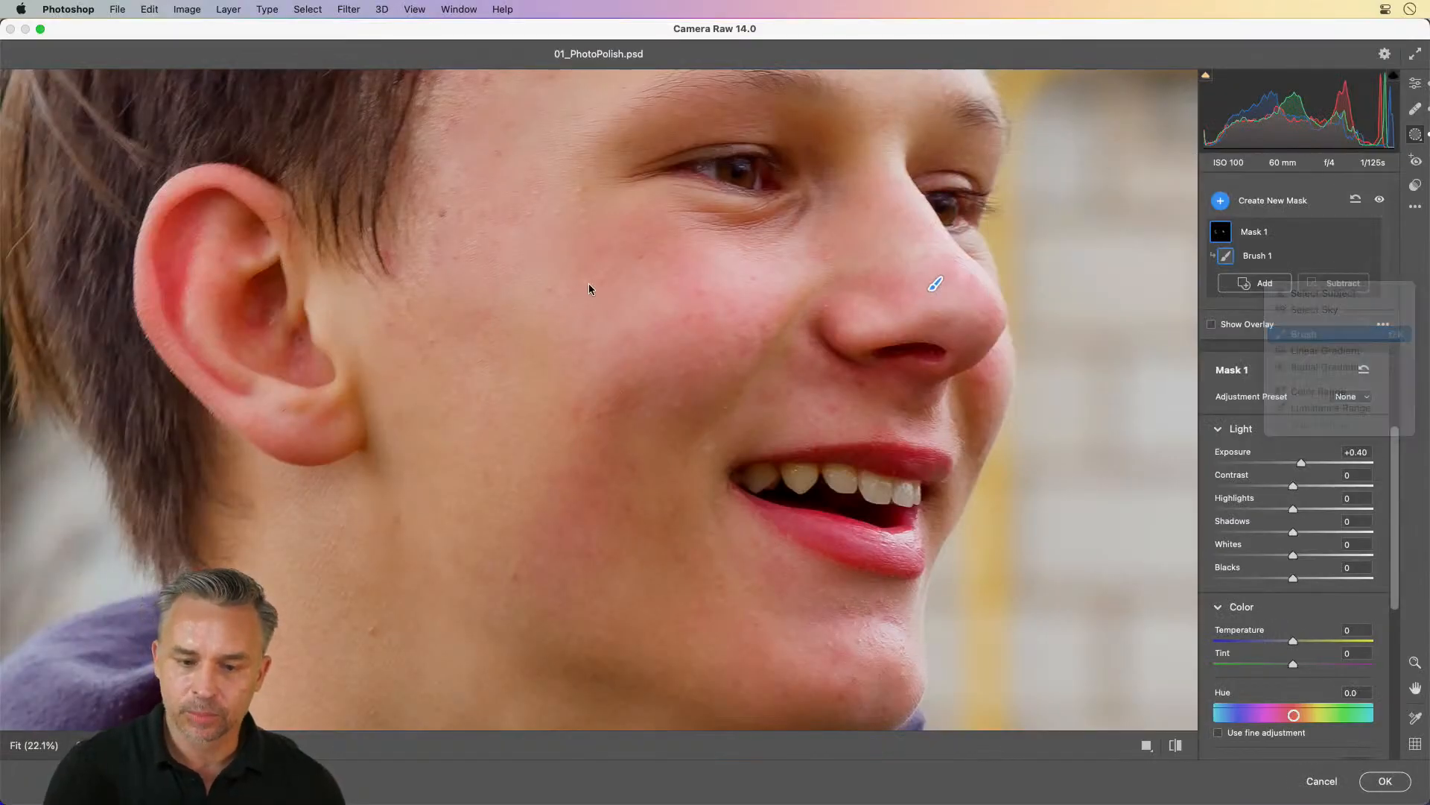
mouse_move(912, 361)
left_mouse_down()
mouse_move(795, 310)
mouse_move(805, 317)
left_mouse_up()
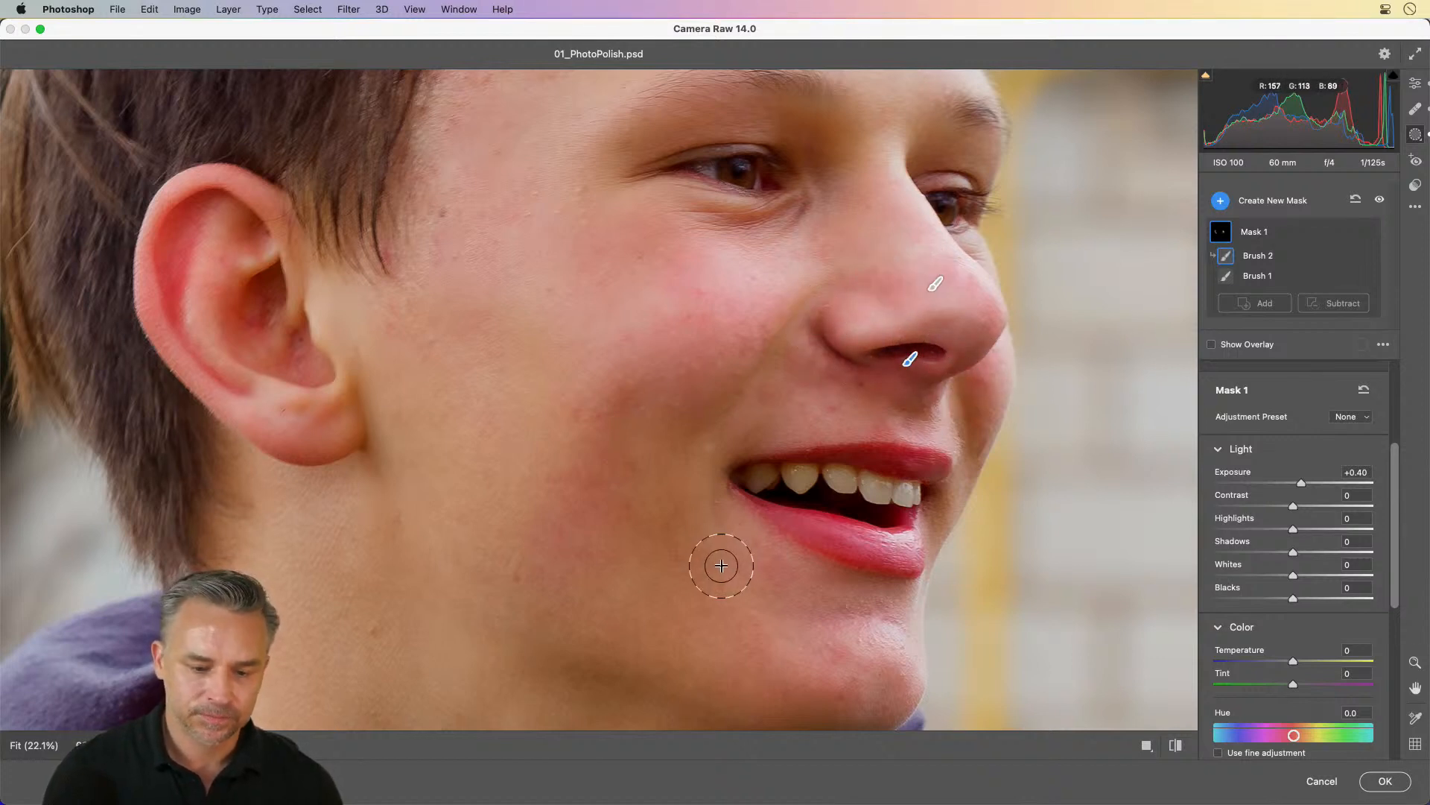
mouse_move(781, 524)
left_mouse_down()
mouse_move(856, 552)
mouse_move(812, 556)
mouse_move(844, 549)
mouse_move(795, 524)
mouse_move(890, 534)
left_mouse_up()
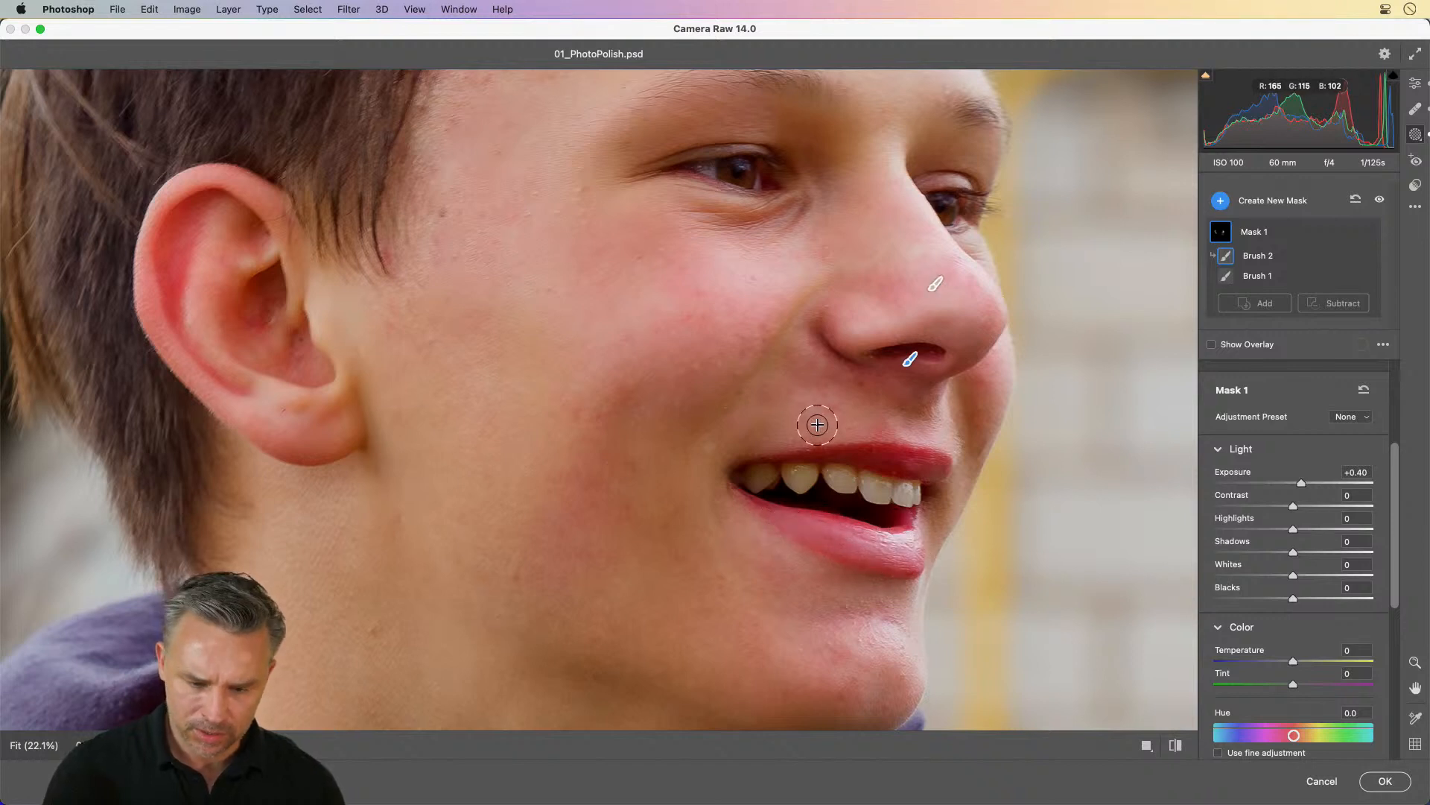
mouse_move(801, 442)
left_mouse_down()
mouse_move(874, 448)
mouse_move(874, 461)
left_mouse_up()
Step: Enlarge the brush, paint over the top of the ear in Mask 1, and check the result on the face
key("bracketright")
key("bracketright")
key("bracketright")
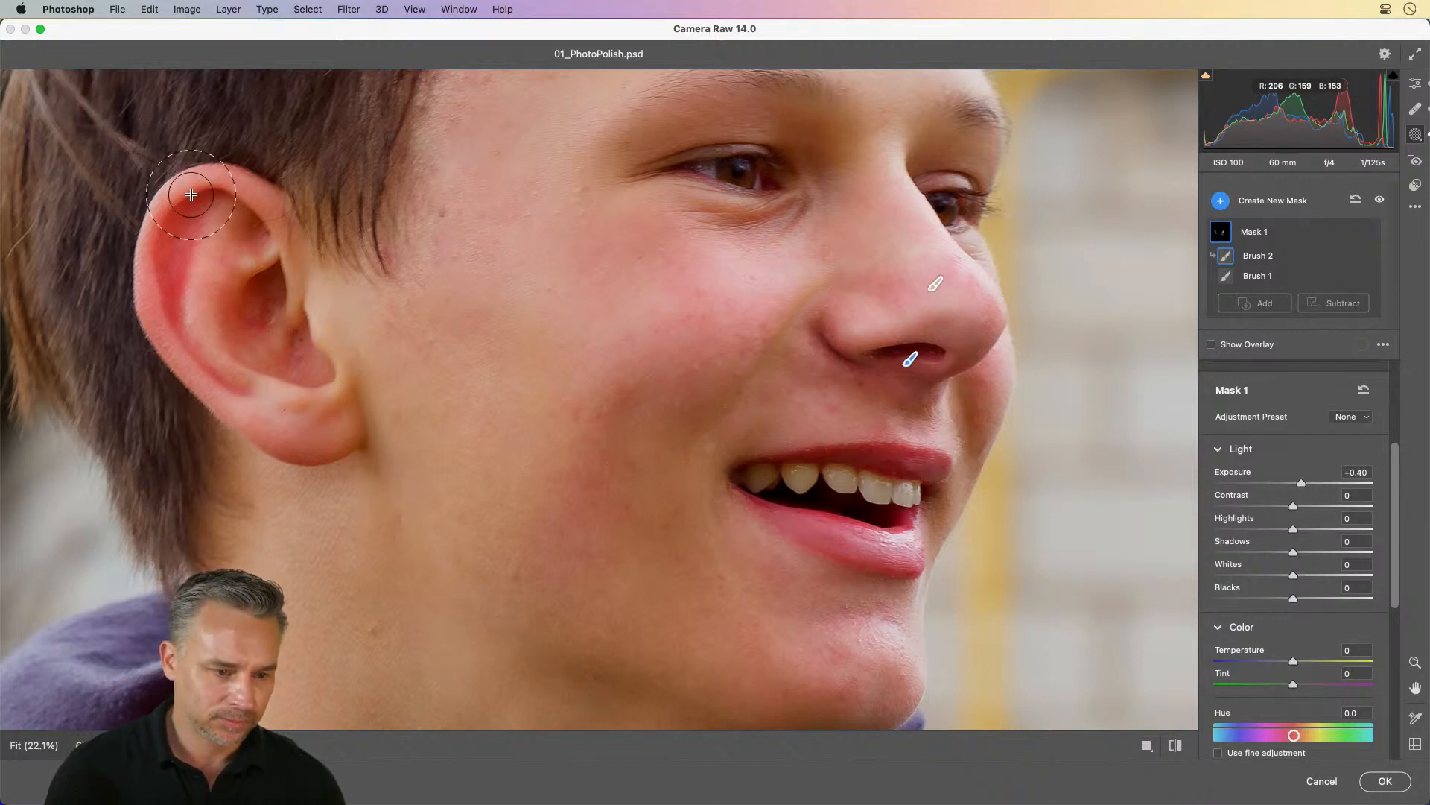
mouse_move(191, 195)
left_mouse_down()
mouse_move(222, 199)
mouse_move(260, 400)
mouse_move(224, 329)
mouse_move(271, 179)
mouse_move(286, 202)
left_mouse_up()
key("space")
left_click_drag(694, 298, 765, 365)
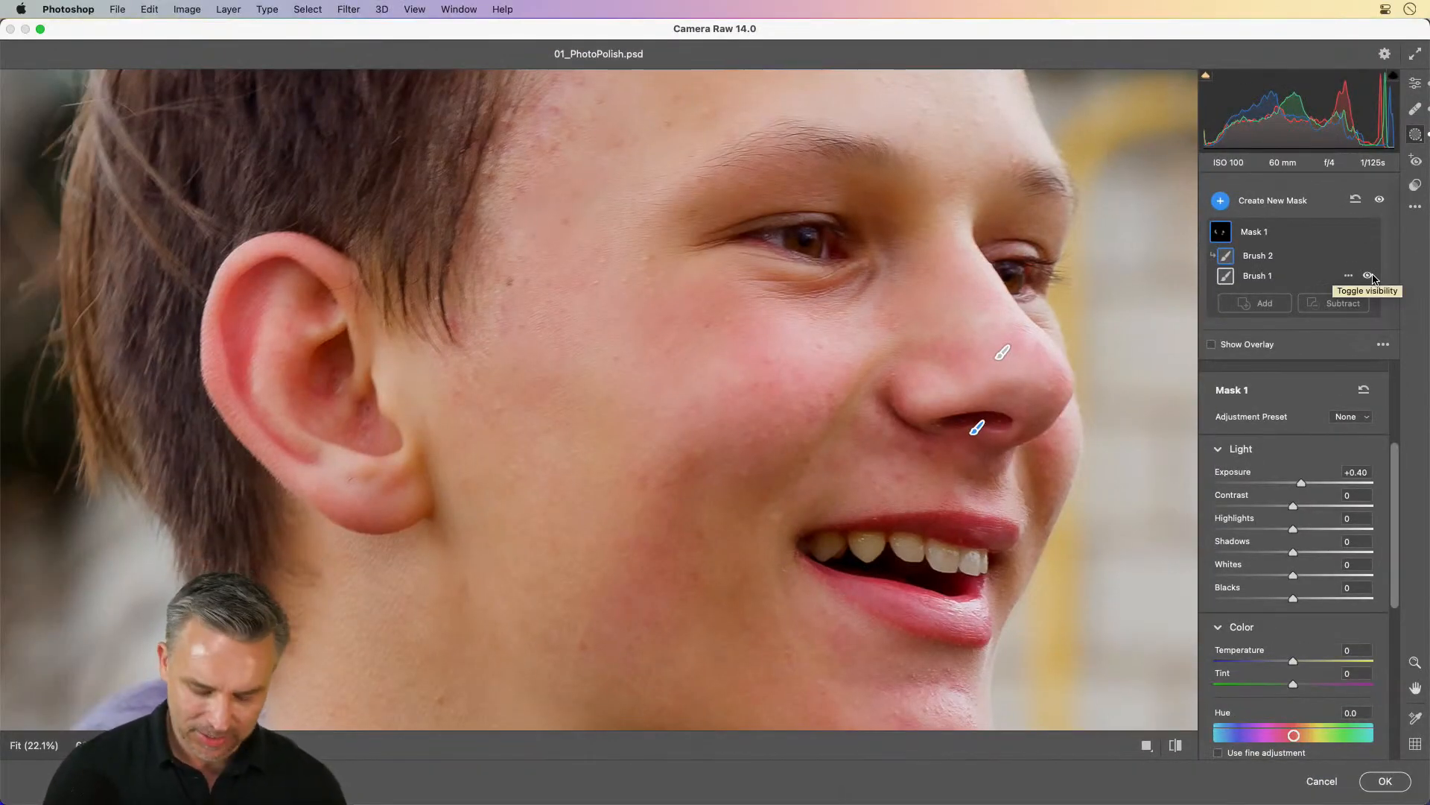
key("super+minus")
key("super+minus")
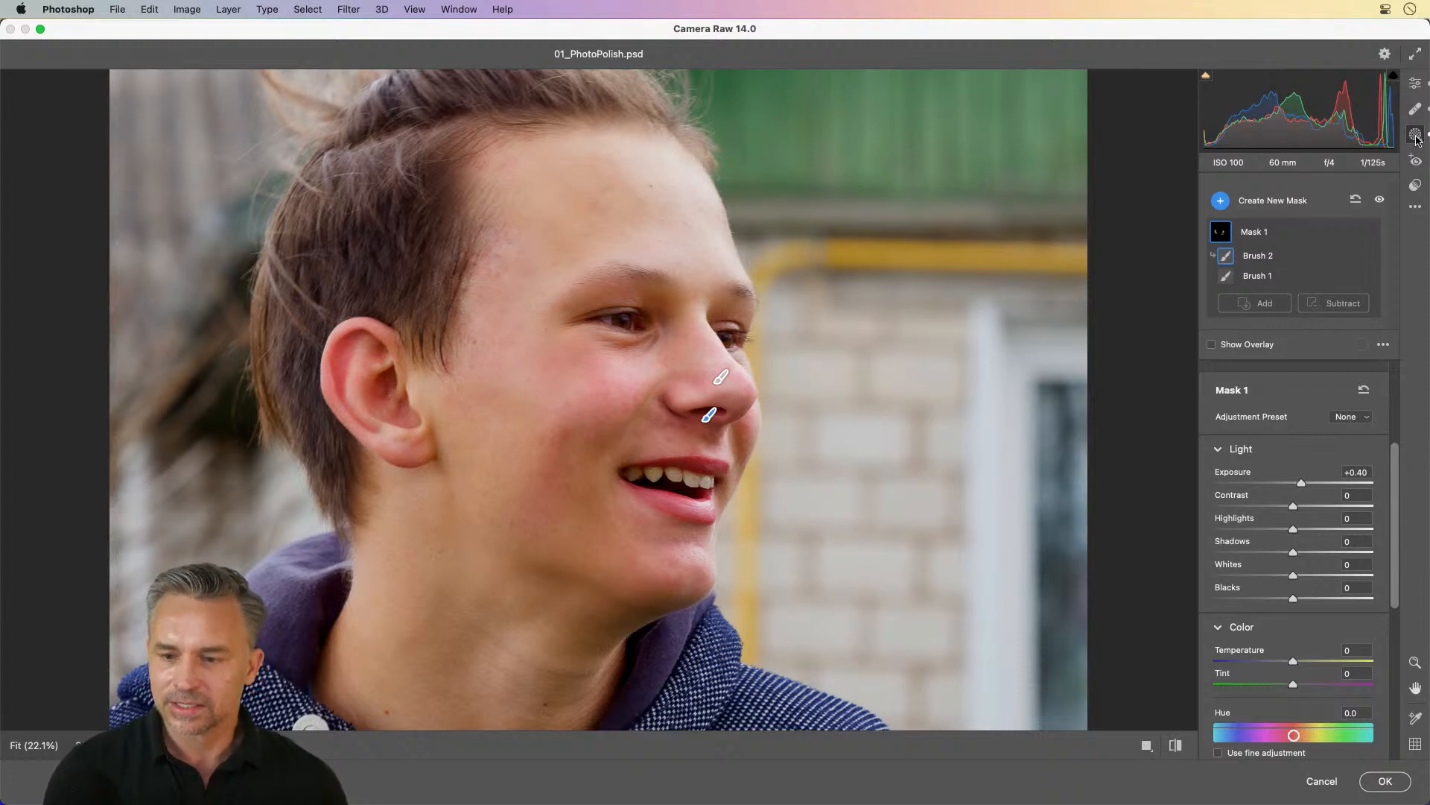
Step: Create a new mask with Select Subject and invert it so it covers the background
left_click(1415, 84)
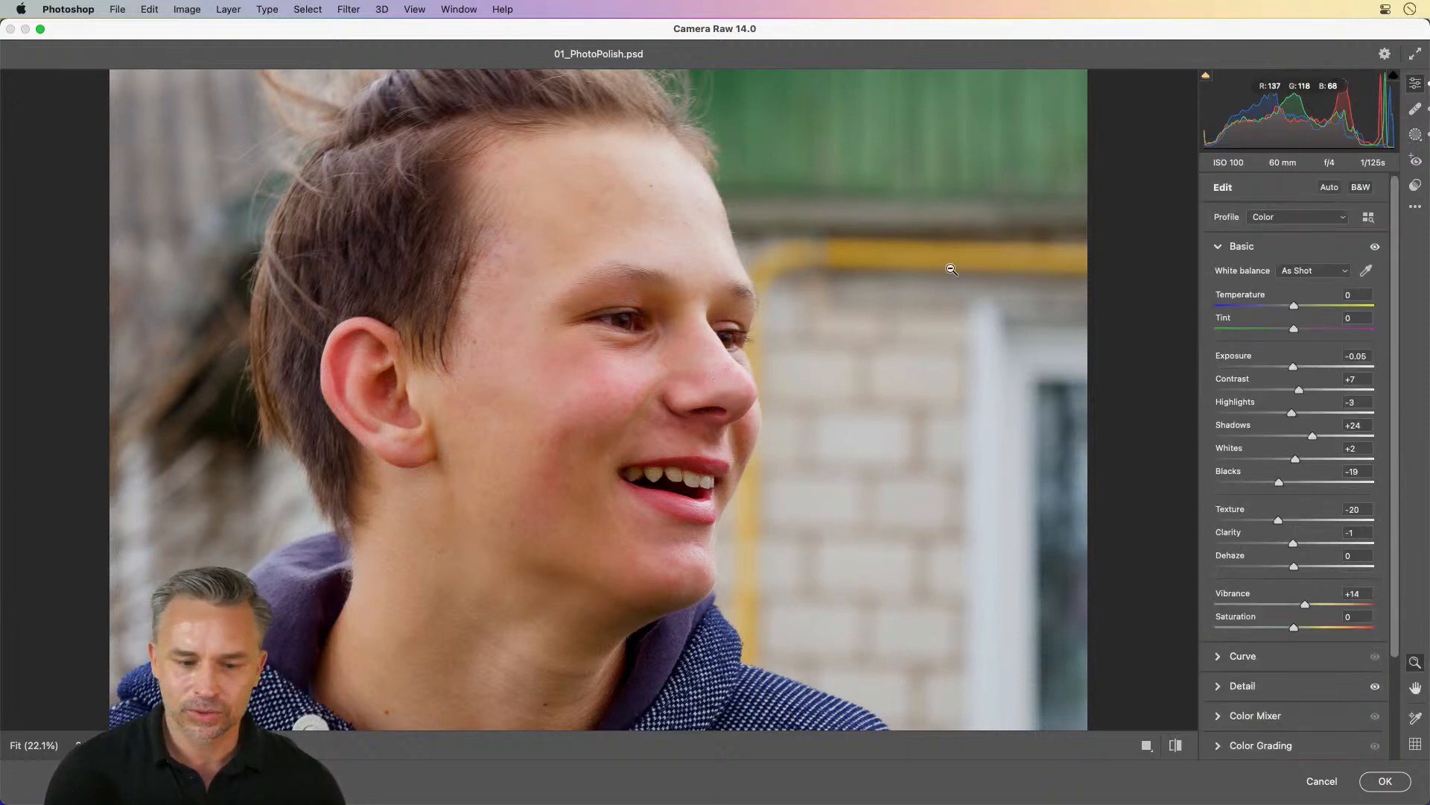
mouse_move(462, 335)
left_mouse_down()
mouse_move(525, 366)
mouse_move(479, 329)
left_mouse_up()
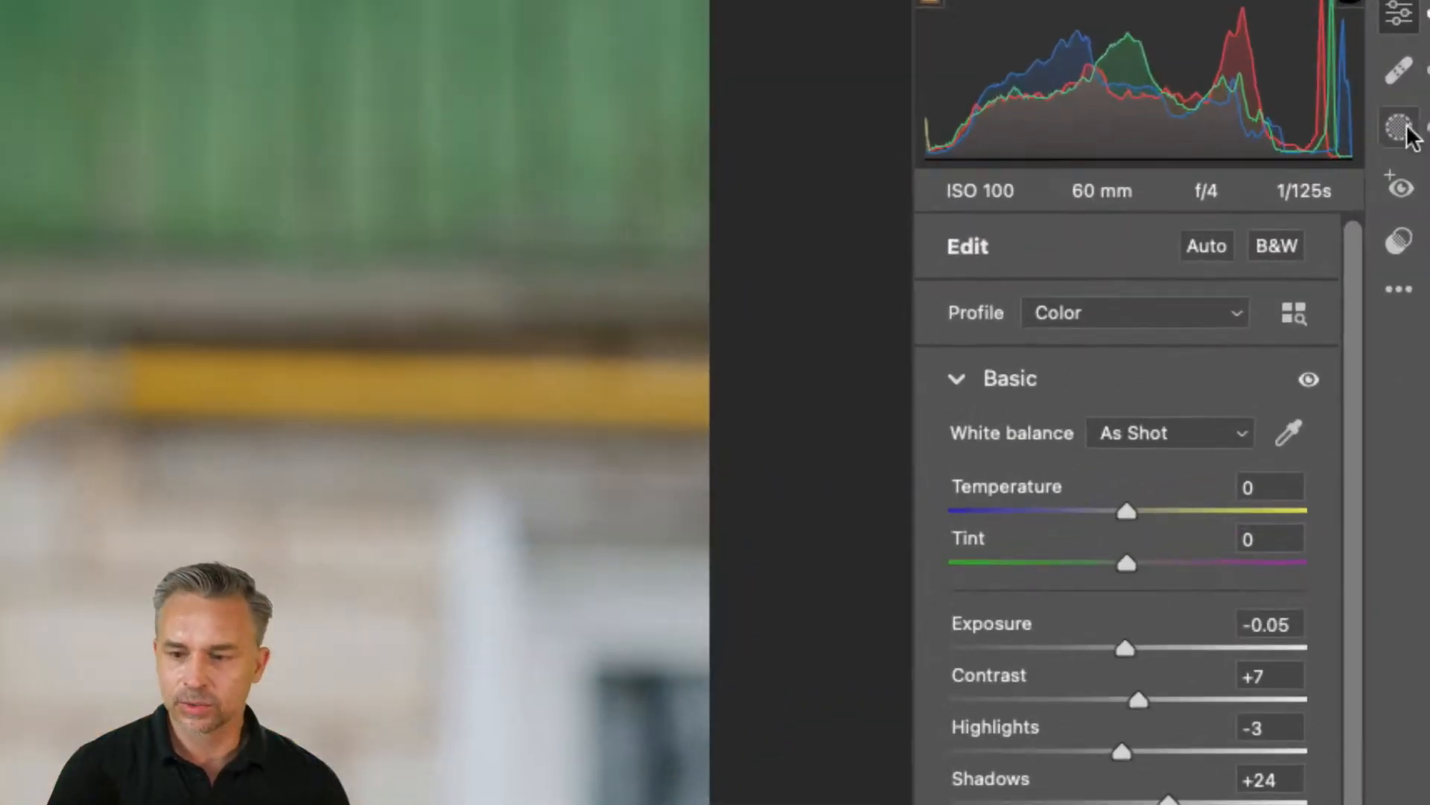
left_click(1402, 131)
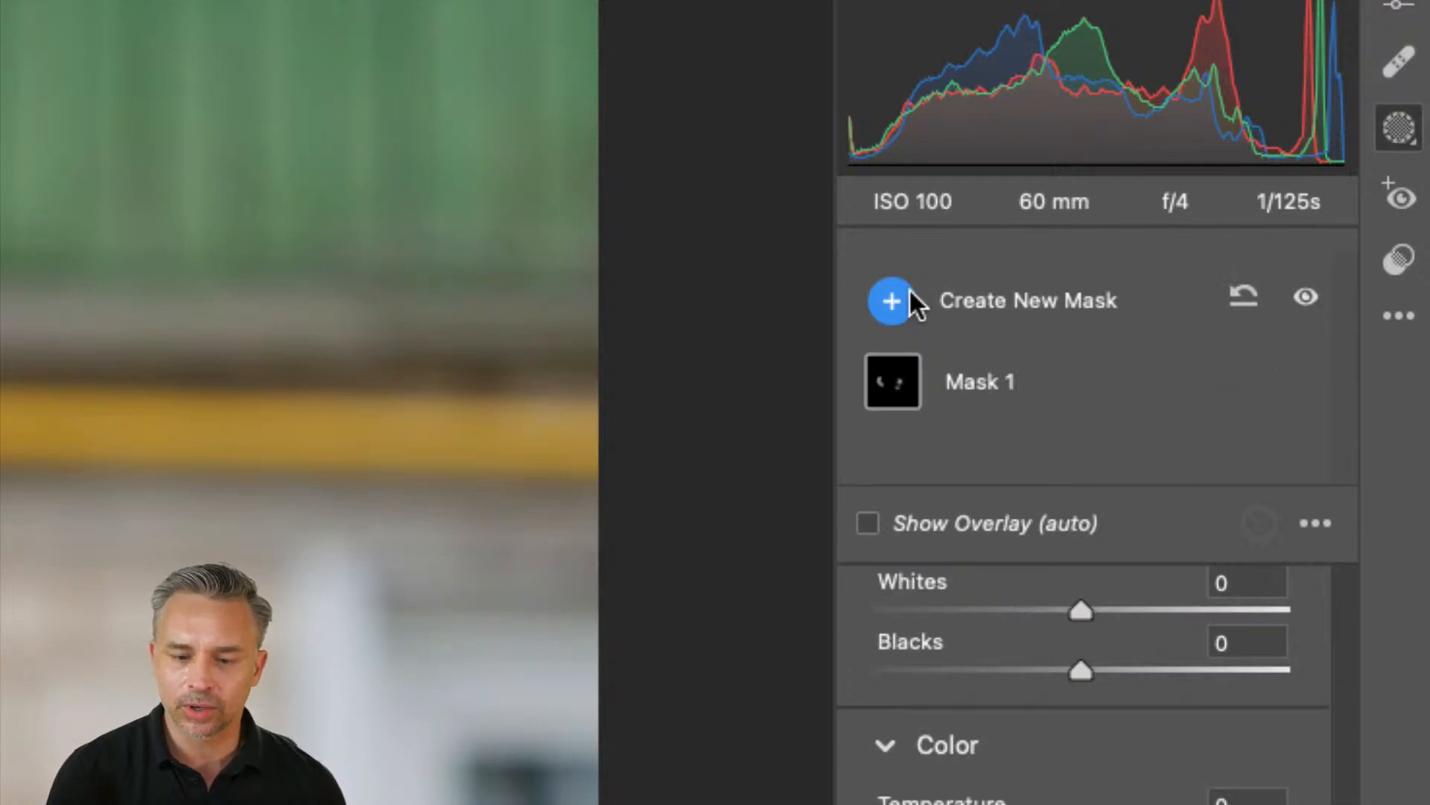
left_click(883, 303)
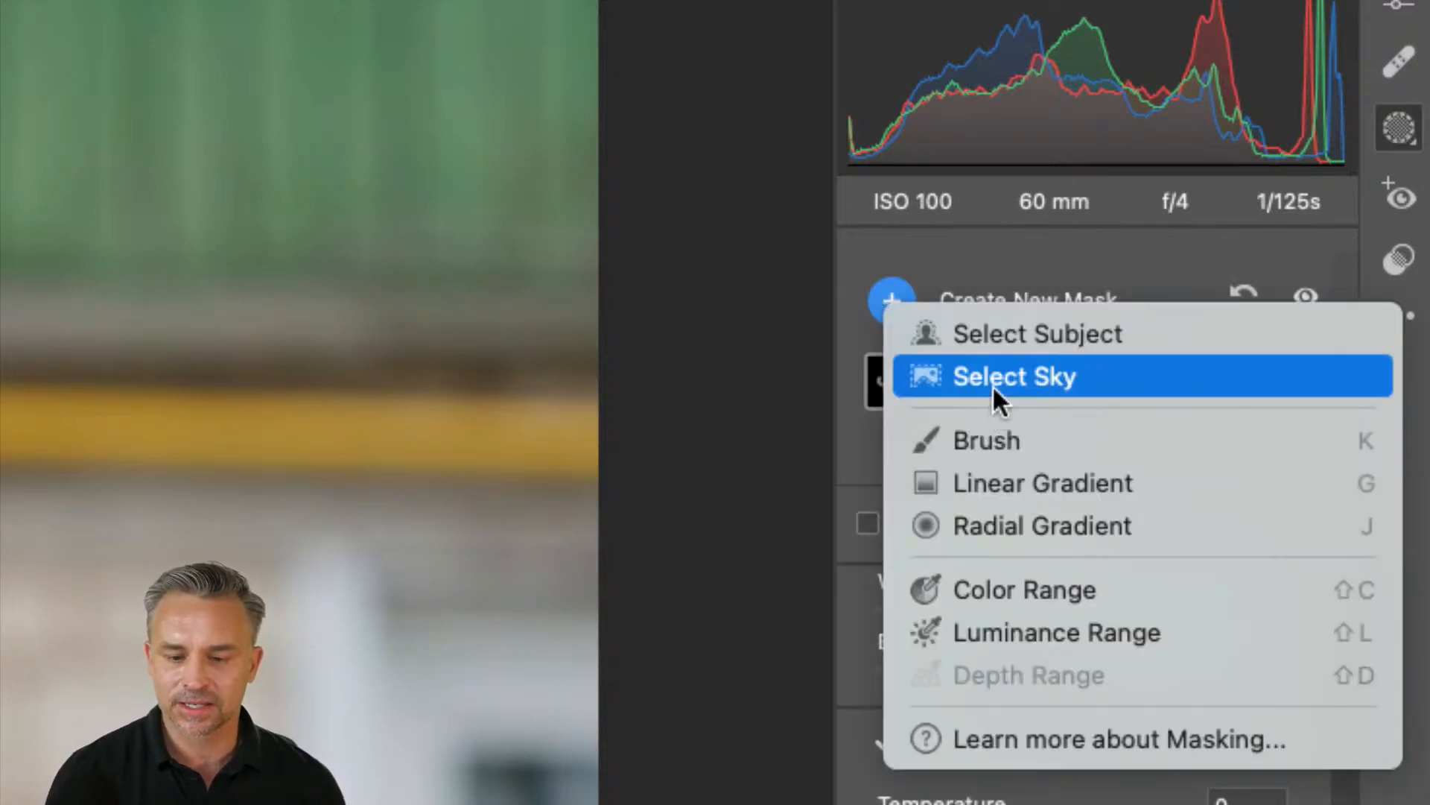
left_click(985, 344)
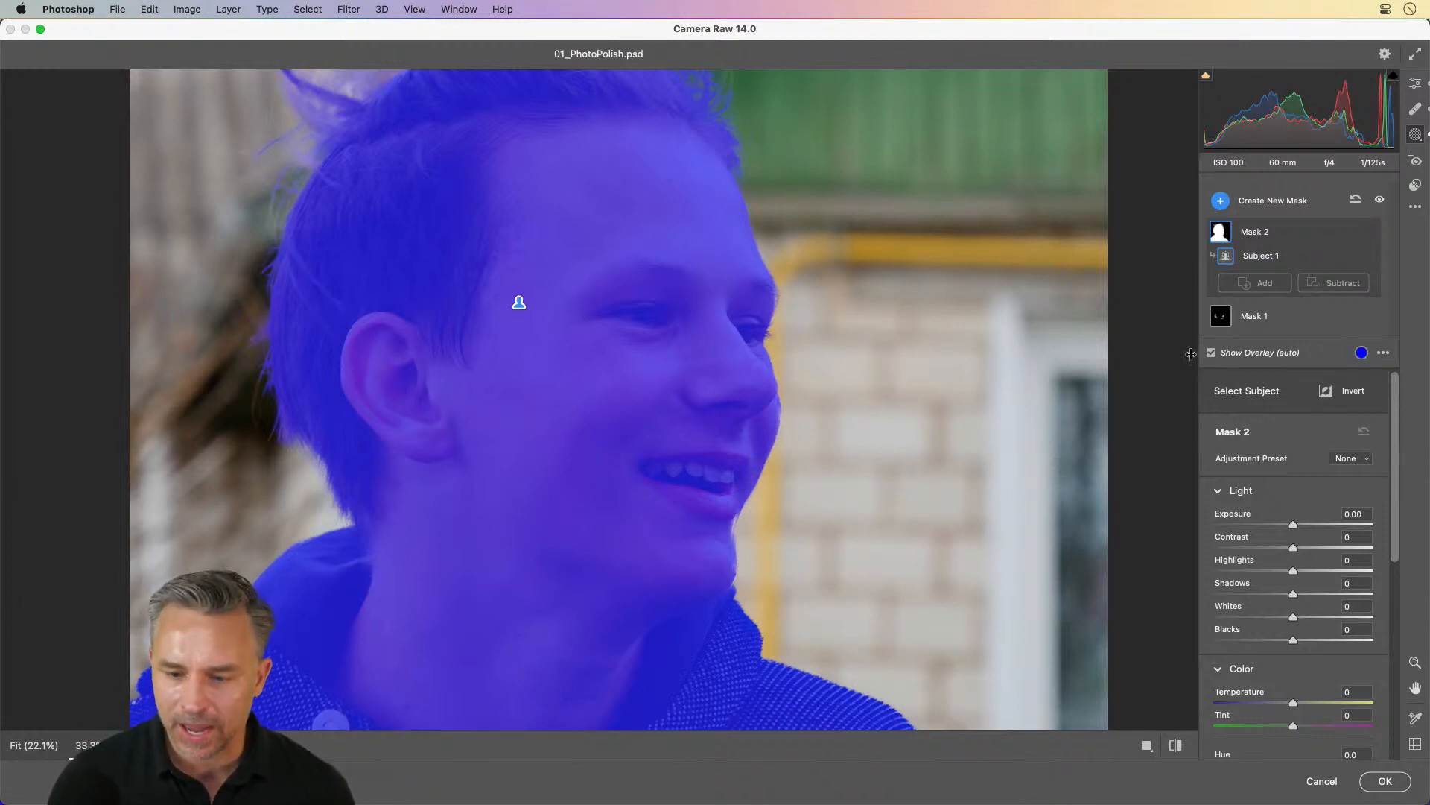
left_click(1327, 391)
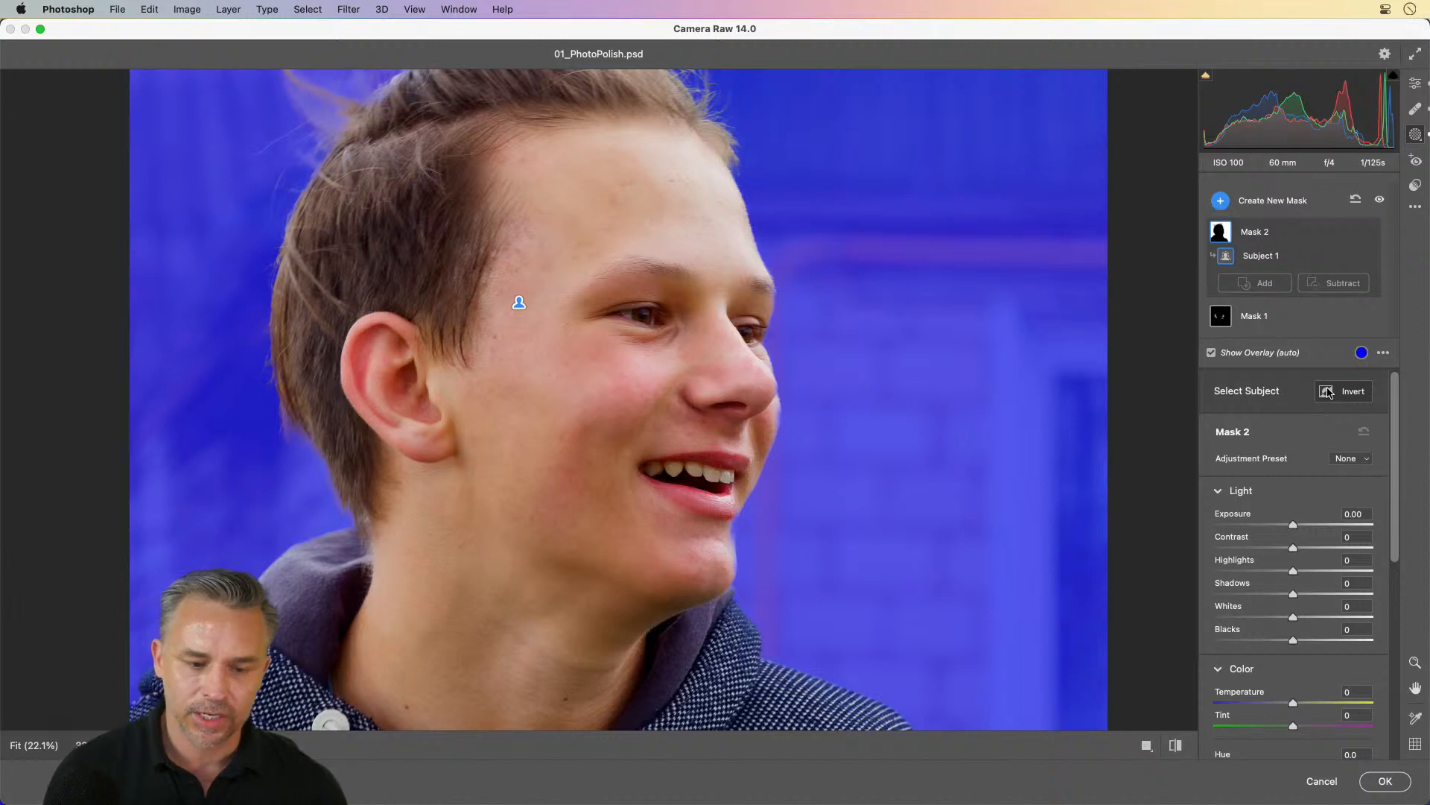
Step: Hide the mask overlay, try fully desaturating the background, and set its Saturation to -57
scroll(1341, 417, "down", 8)
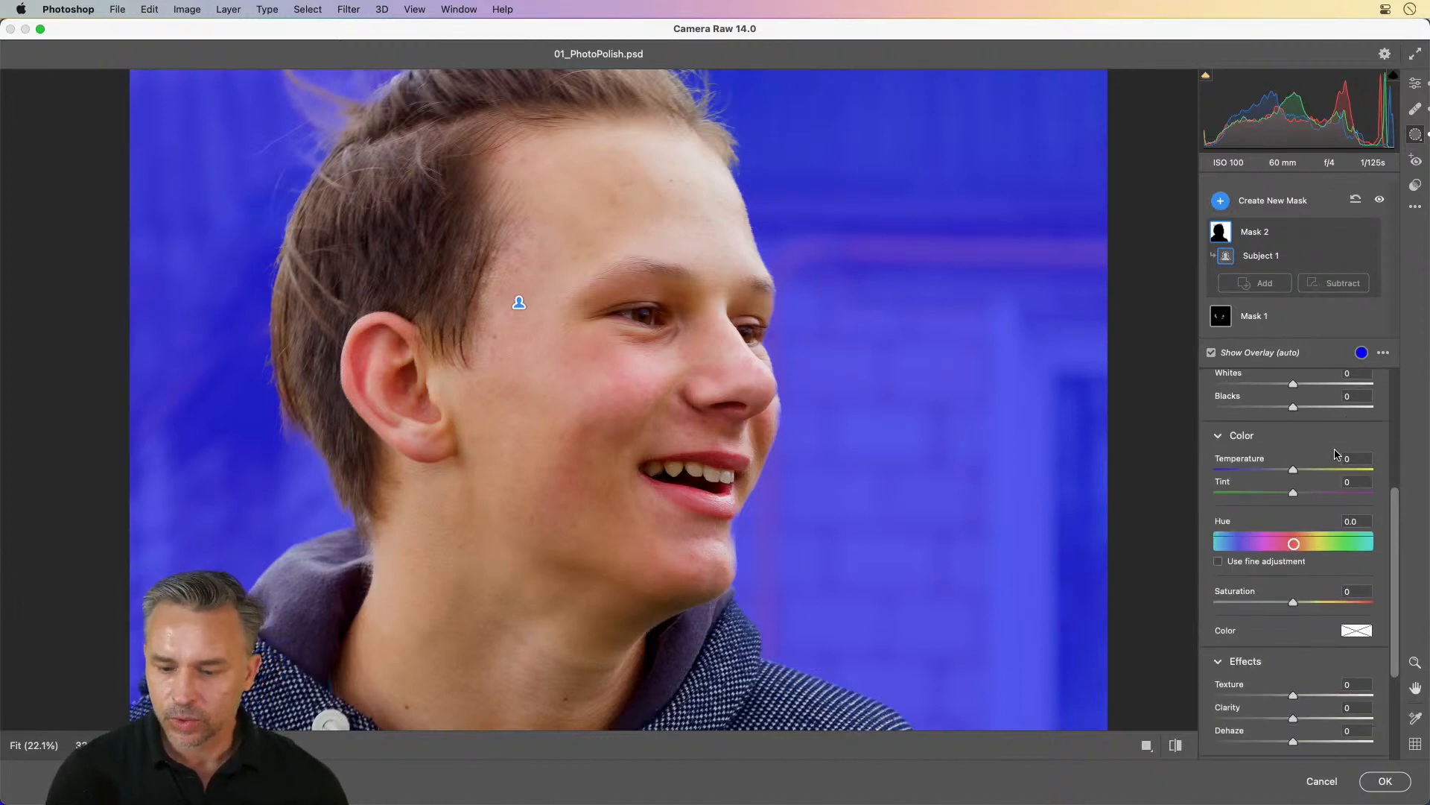
left_click(1212, 354)
left_click_drag(1293, 547, 1065, 534)
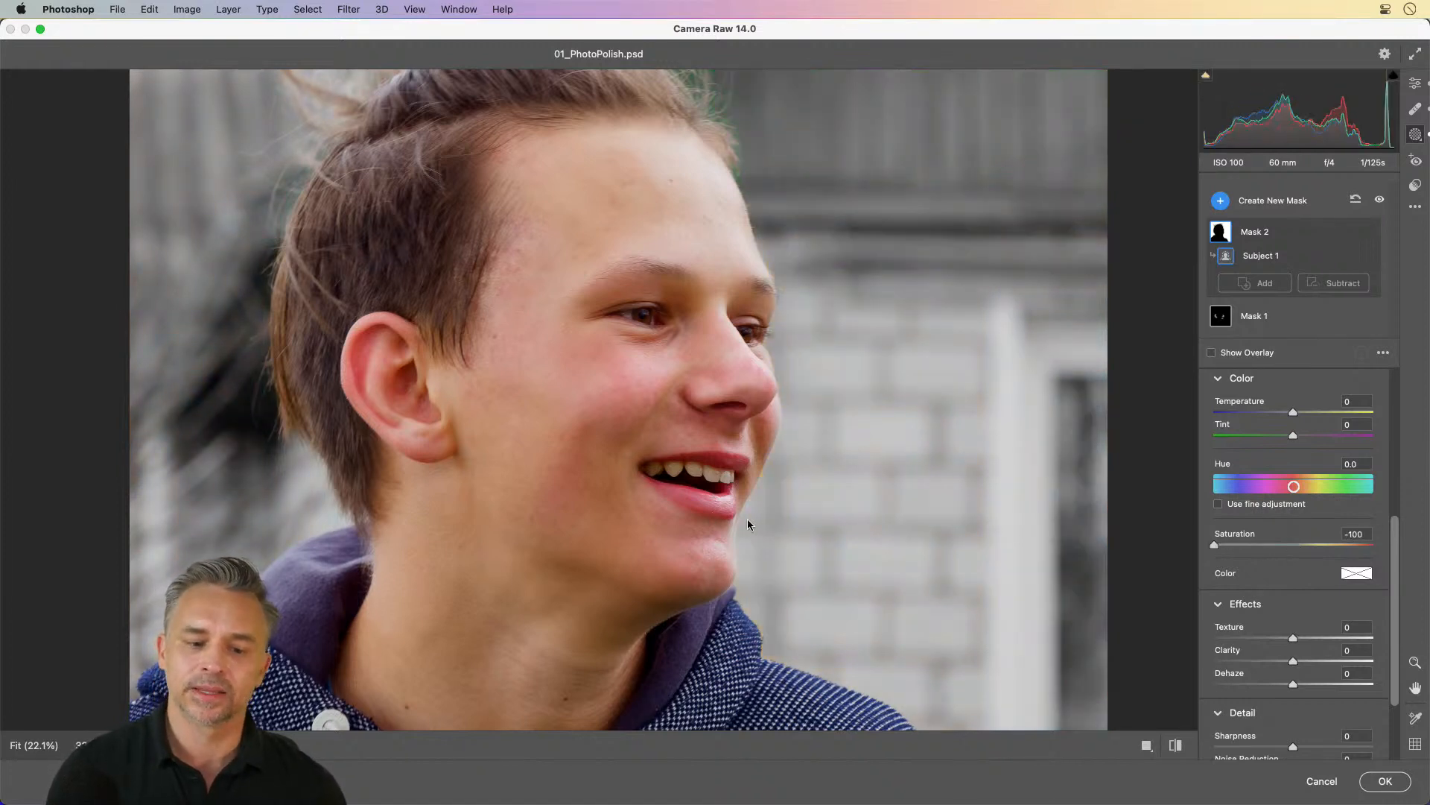
left_click_drag(1215, 545, 1244, 546)
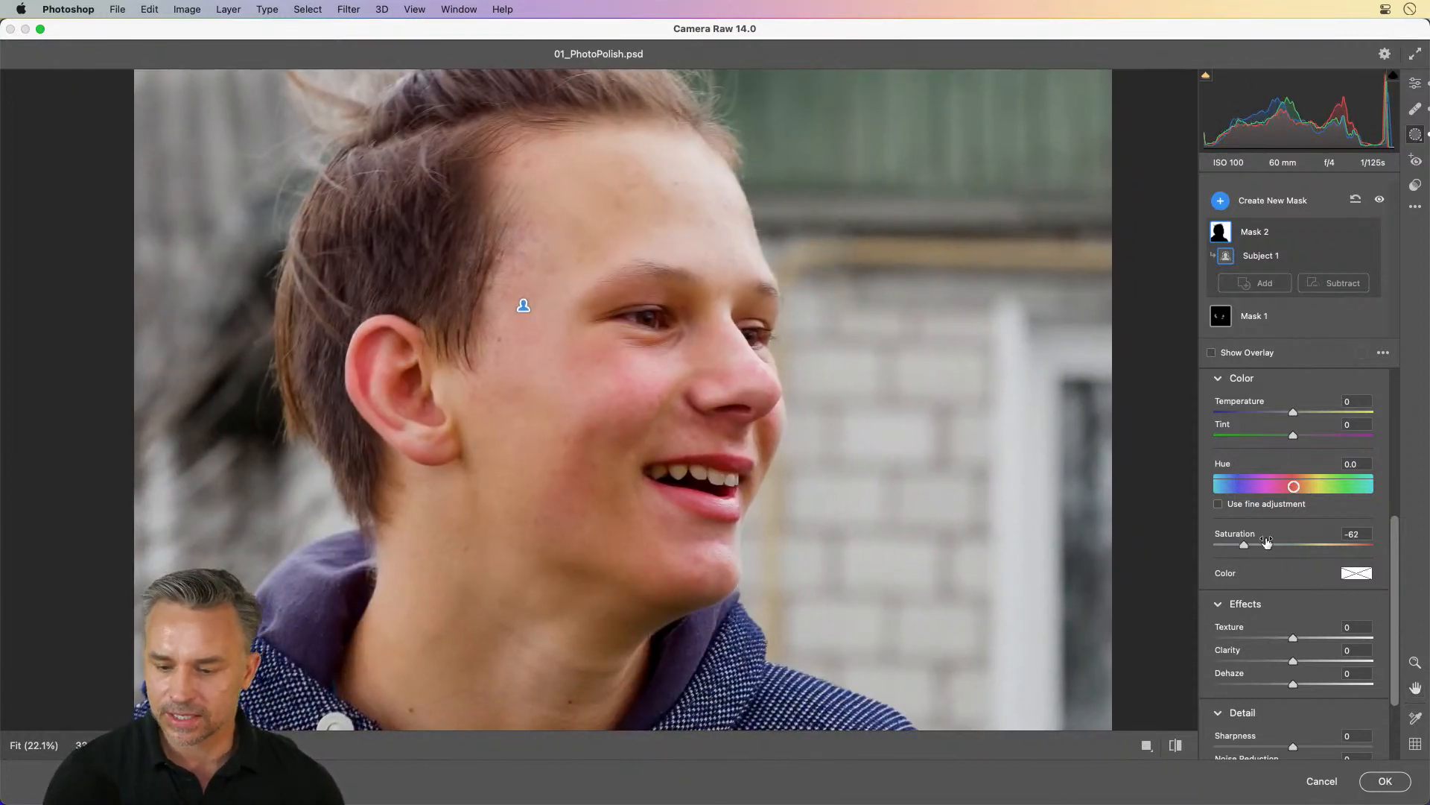
left_click_drag(1244, 549, 1244, 549)
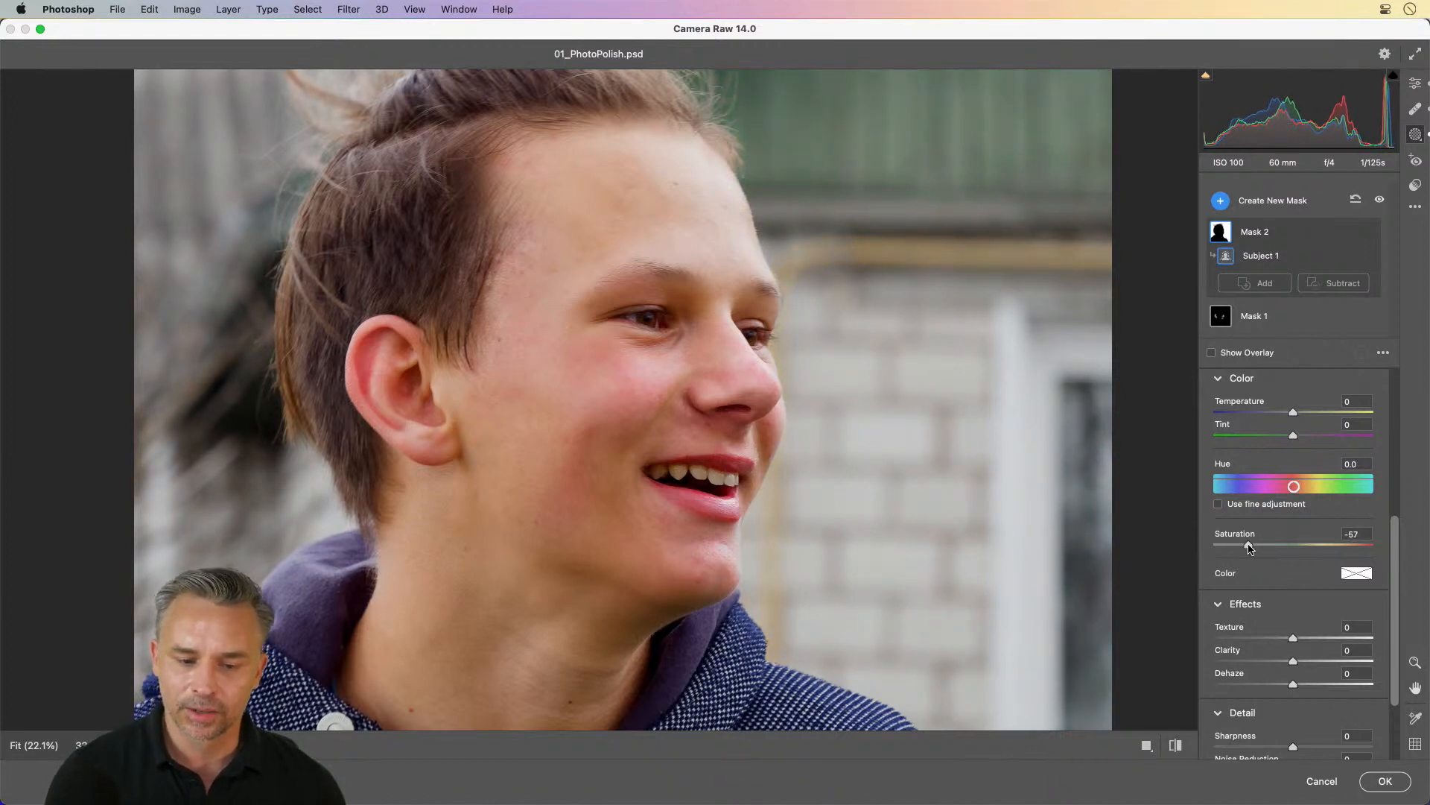
Step: Check the whole portrait with the muted background and apply the Camera Raw Filter edits to the smart object layer
left_click(1395, 408)
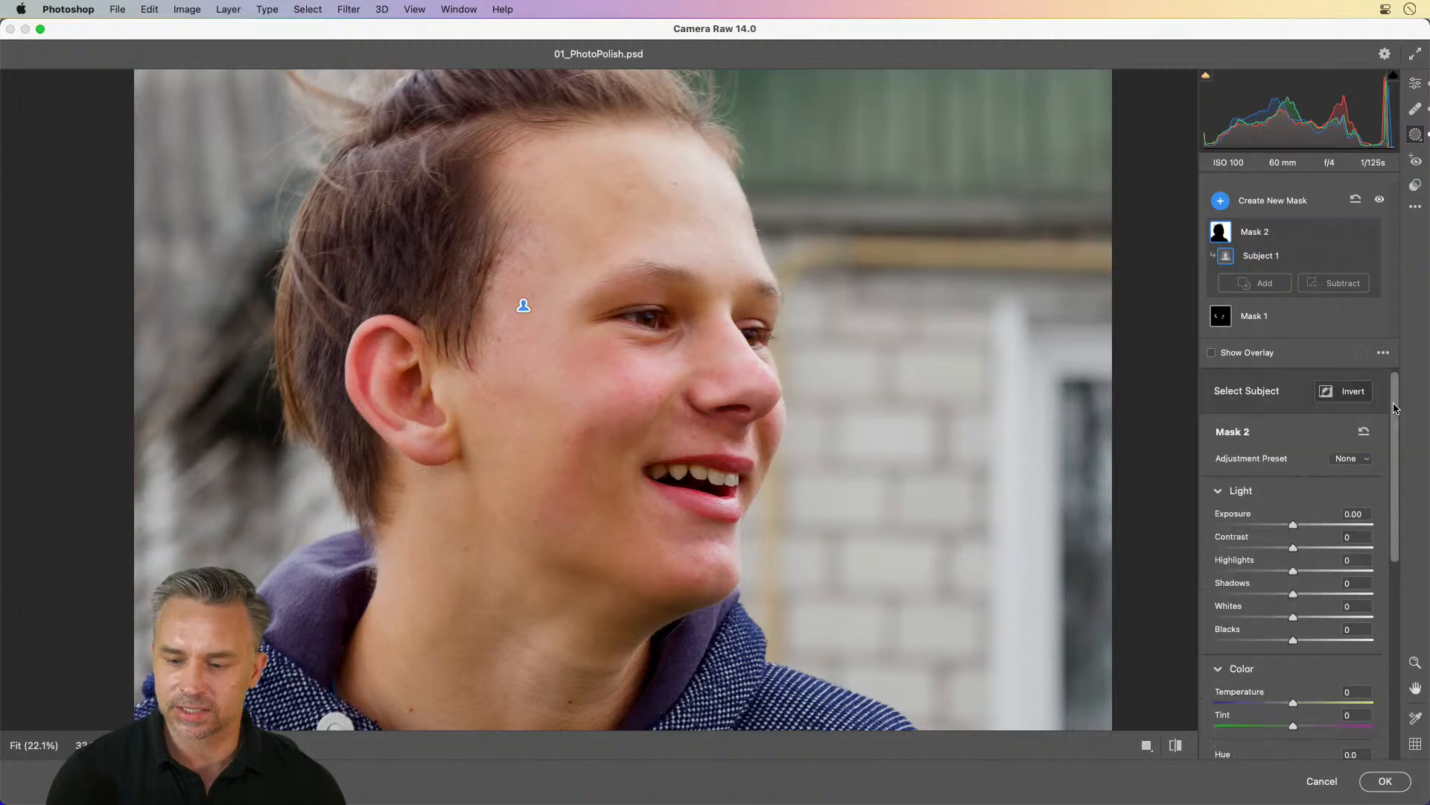
key("super+minus")
key("super+minus")
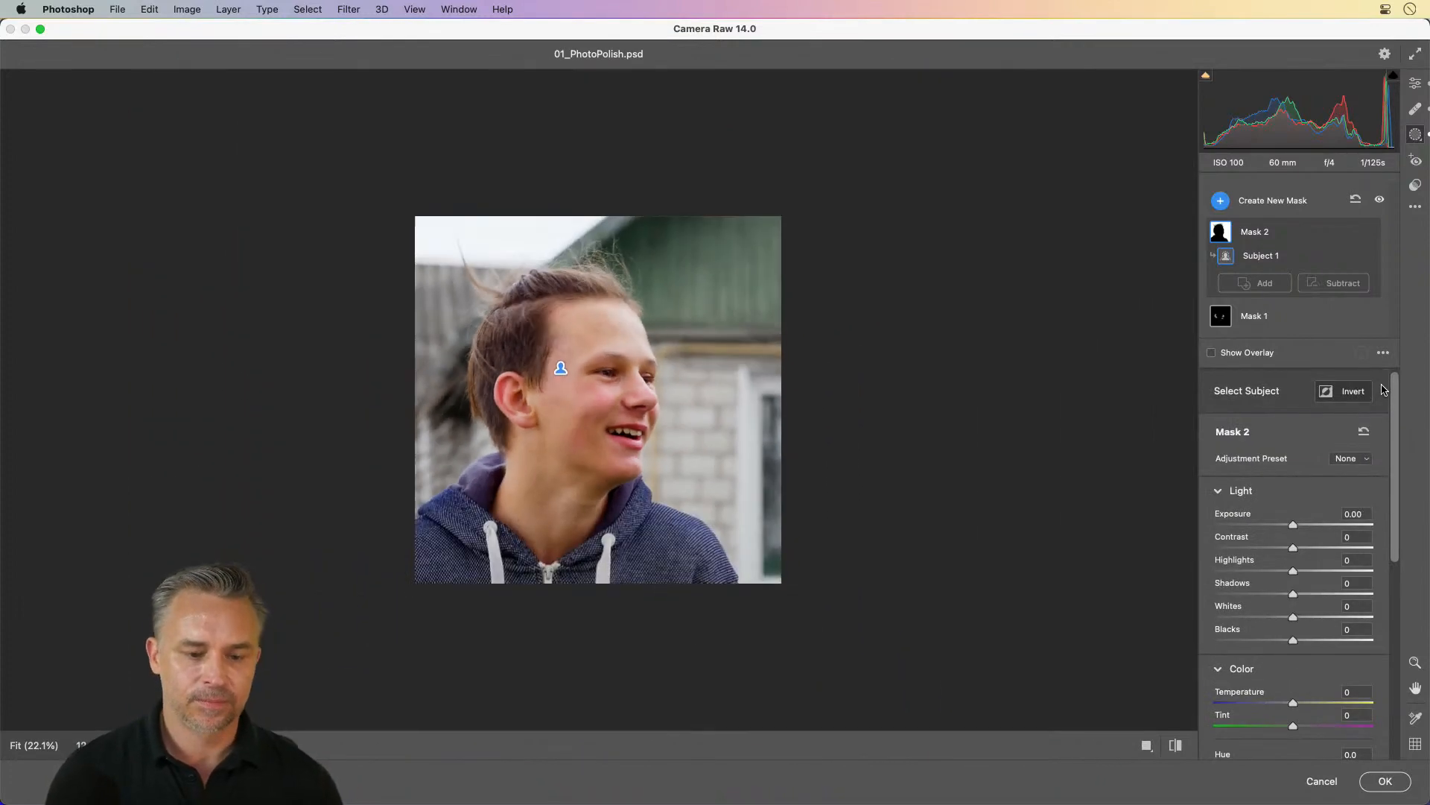
key("super+plus")
key("super+plus")
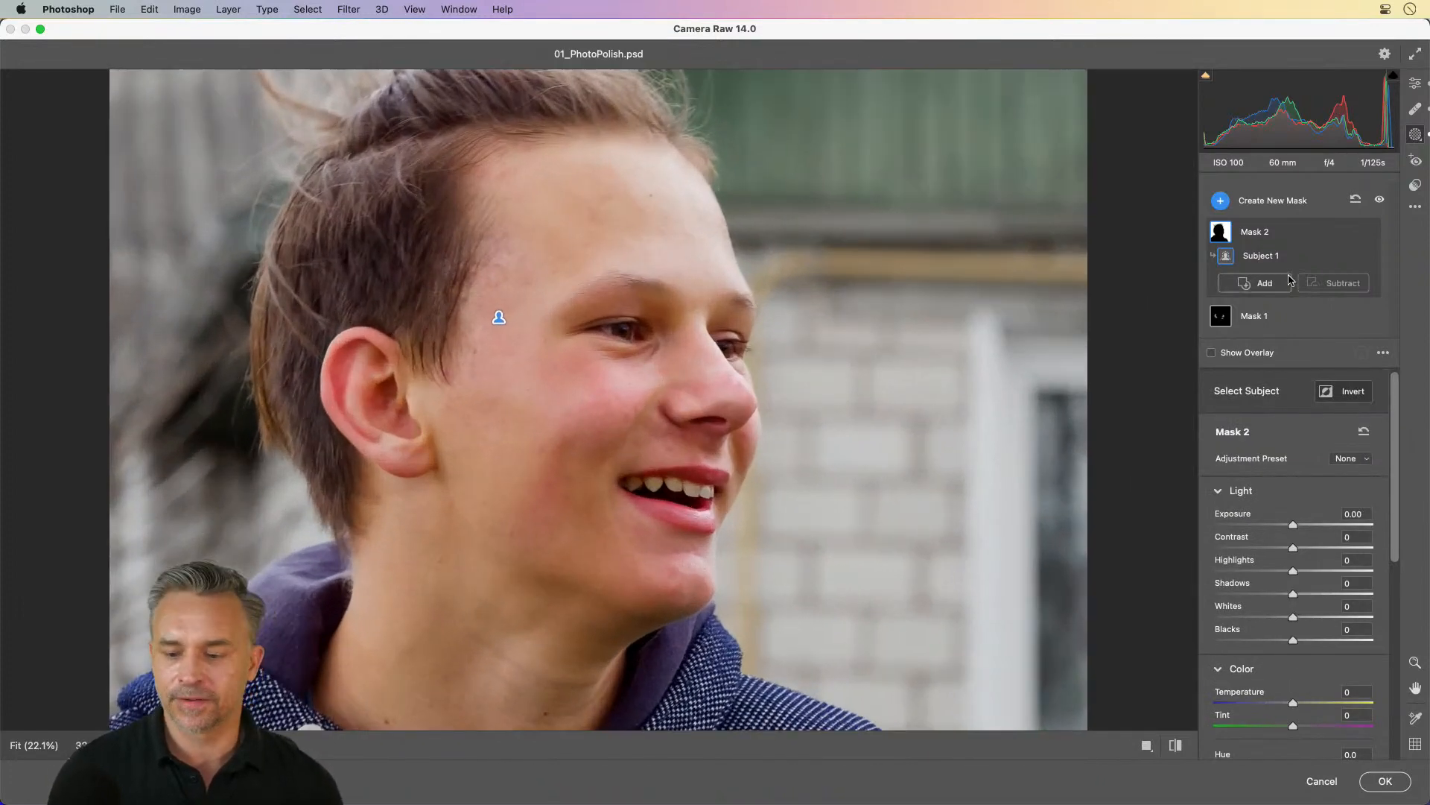
key("Return")
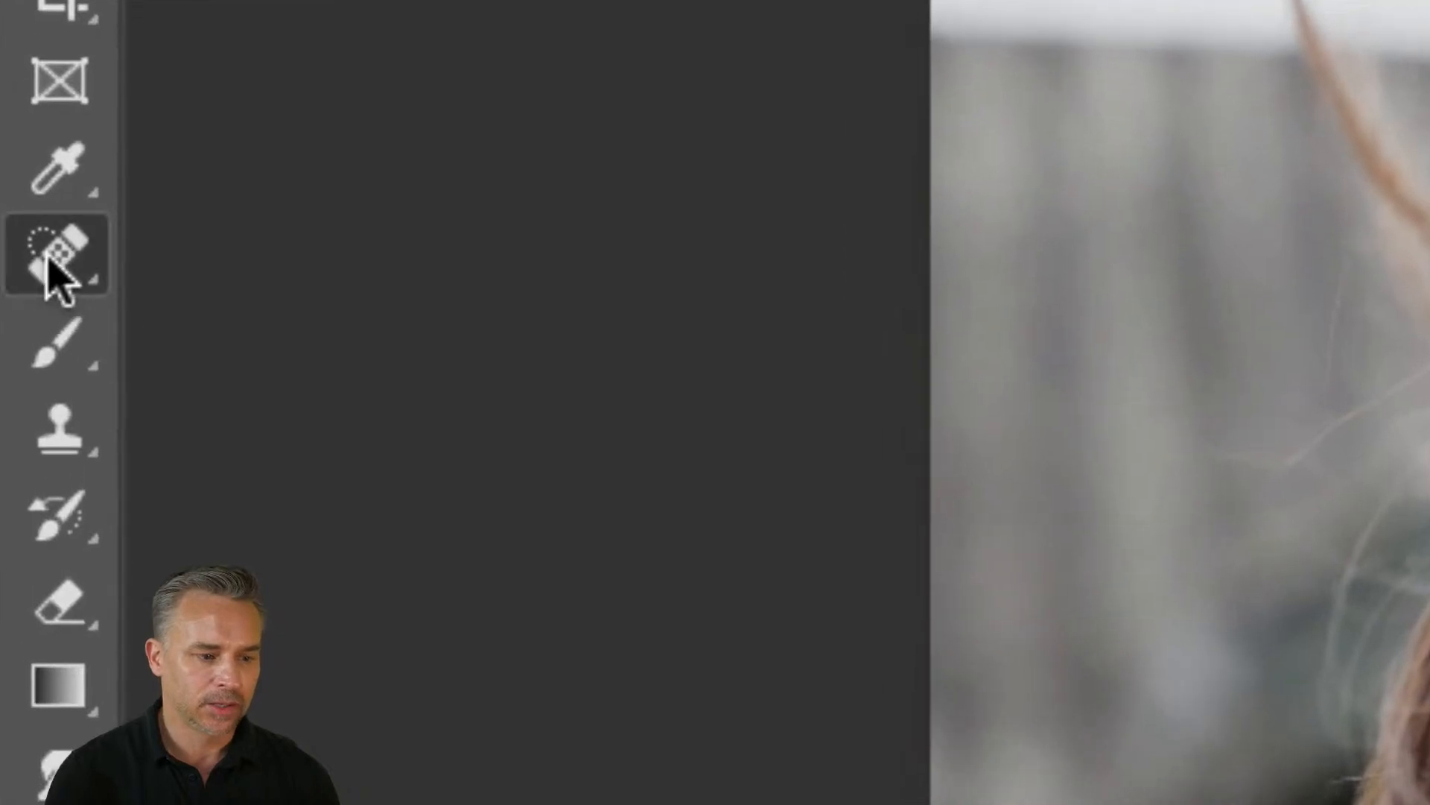
Step: Look over the available healing tools and switch to the Rectangular Marquee tool
left_click(13, 229)
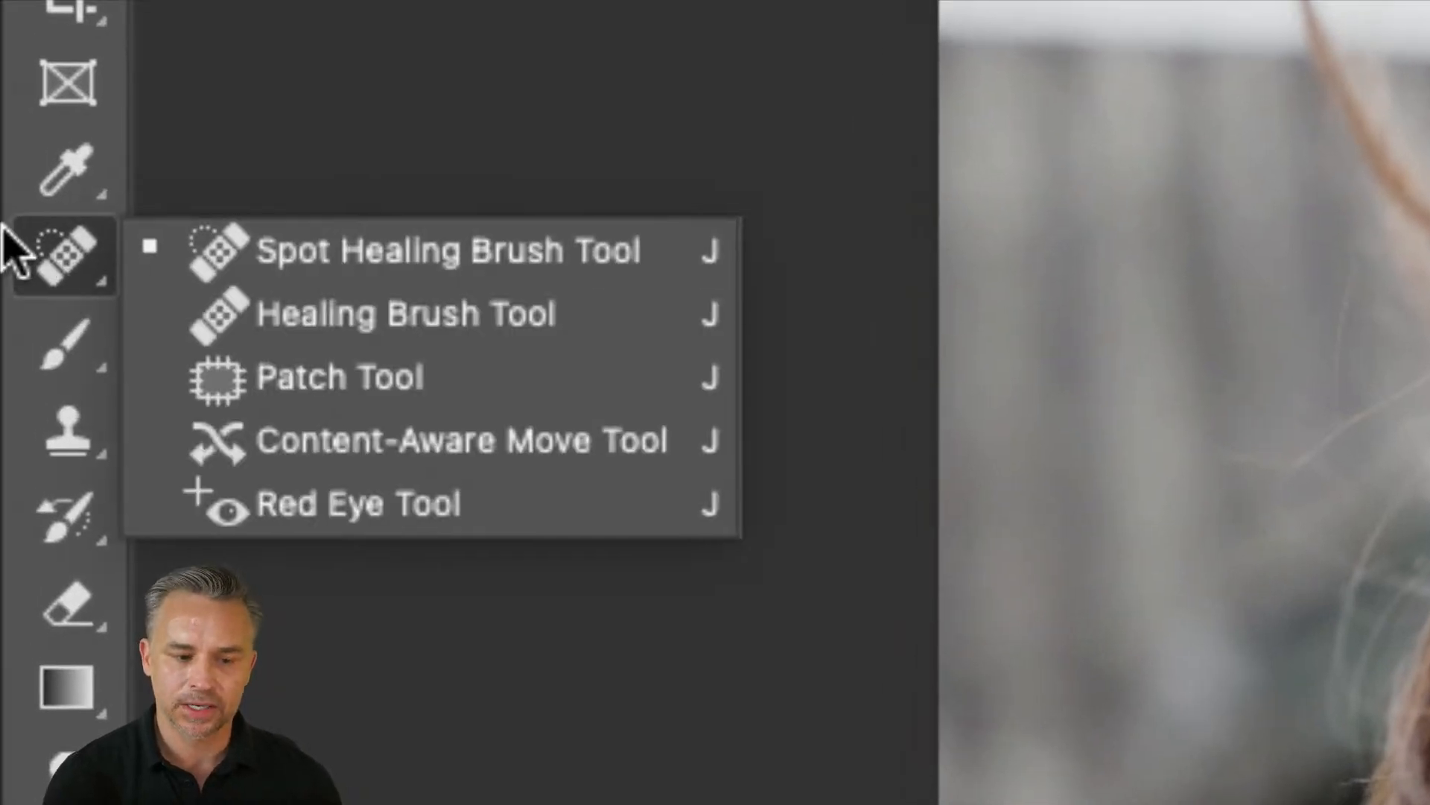
left_click(10, 239)
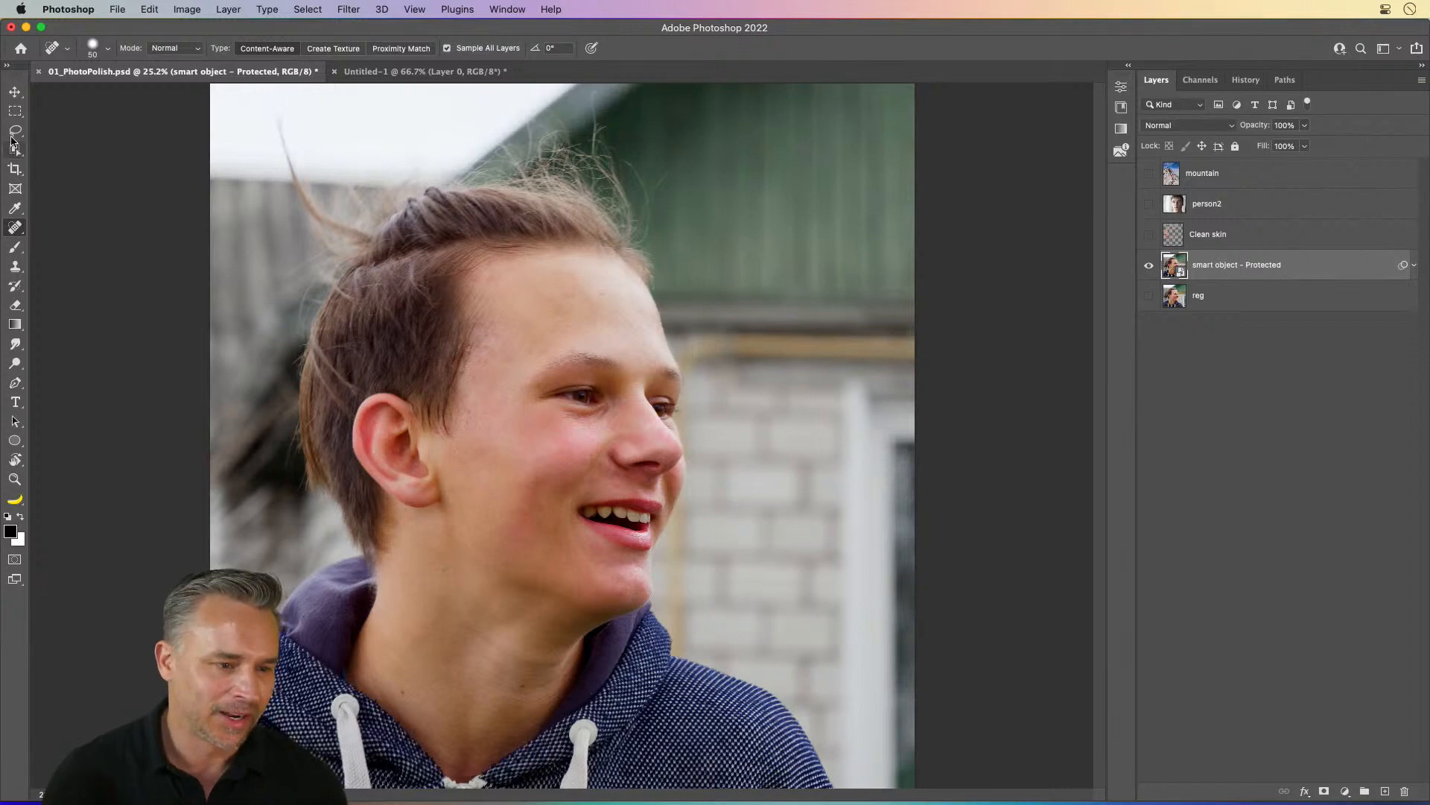
left_click(14, 112)
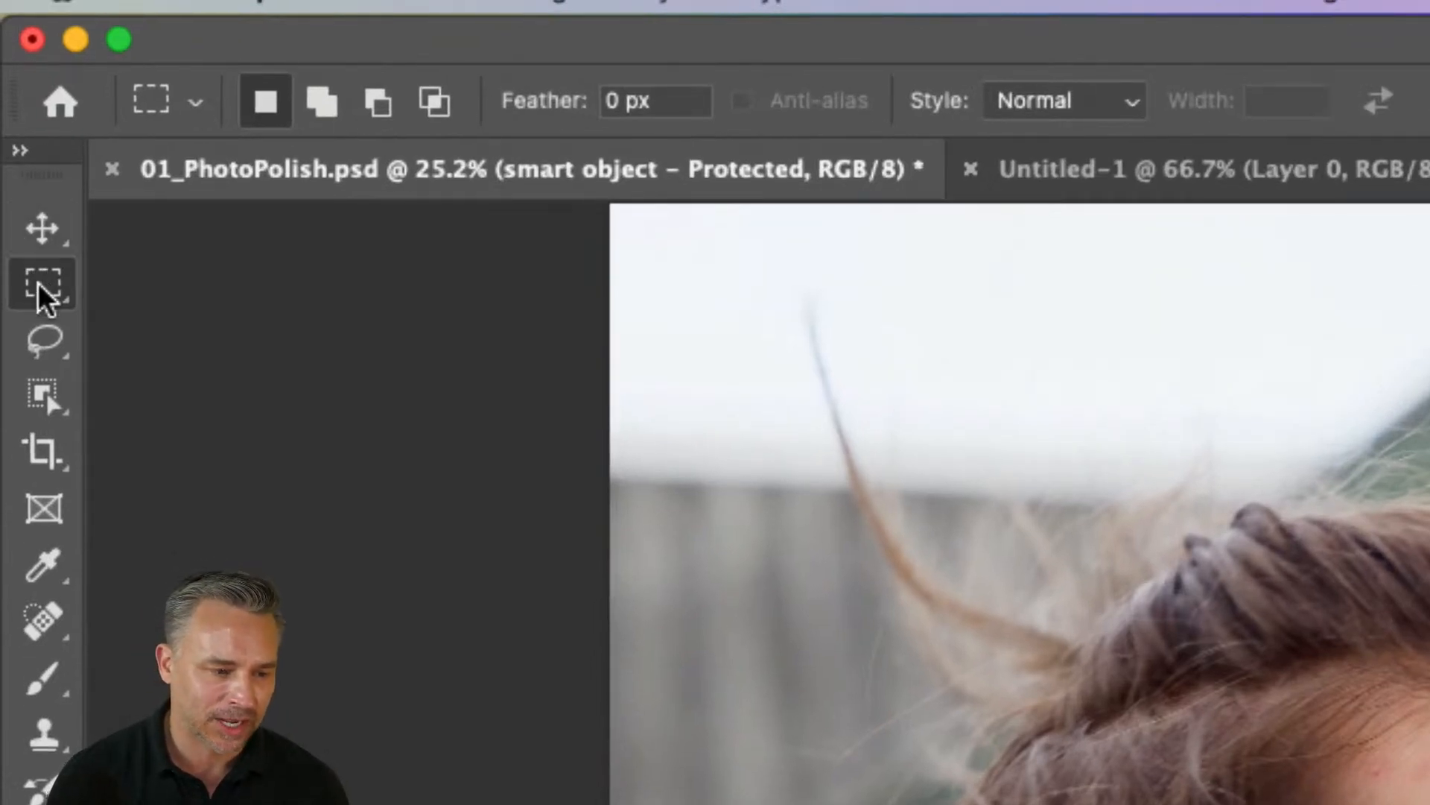
left_click(39, 237)
left_click(43, 282)
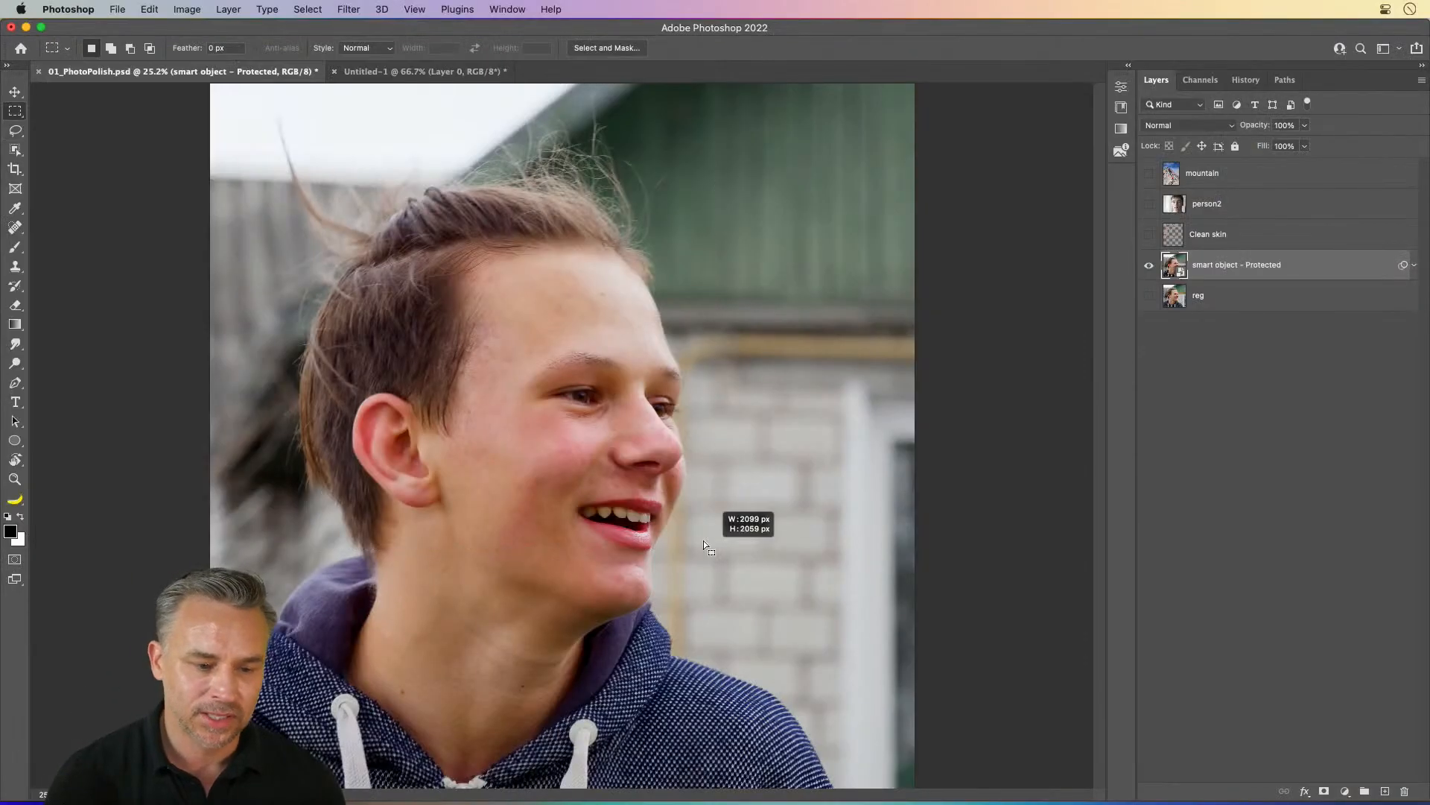
left_click_drag(376, 279, 483, 418)
left_click(268, 185)
left_click_drag(283, 204, 698, 605)
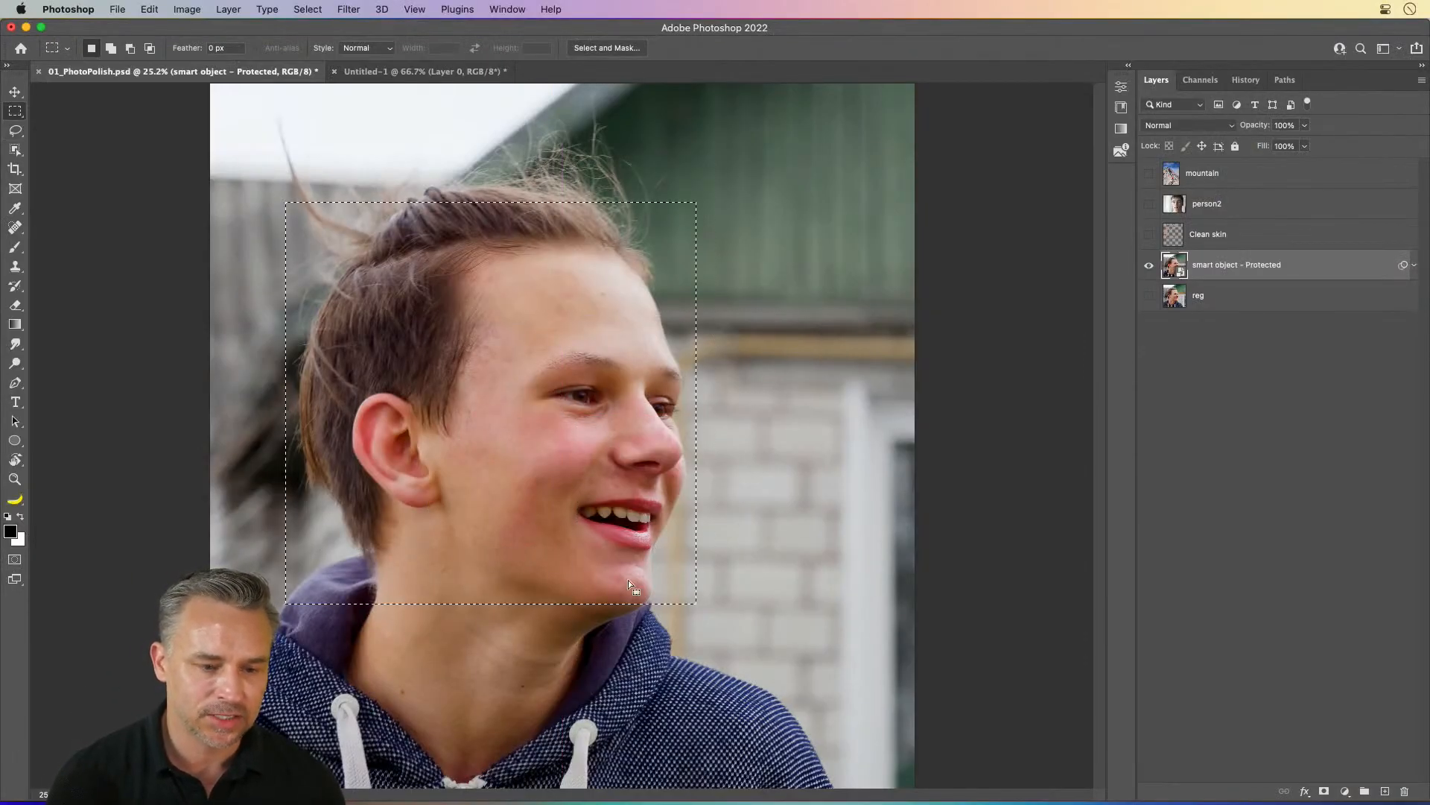
left_click(630, 584)
left_click_drag(264, 186, 886, 665)
left_click(784, 595)
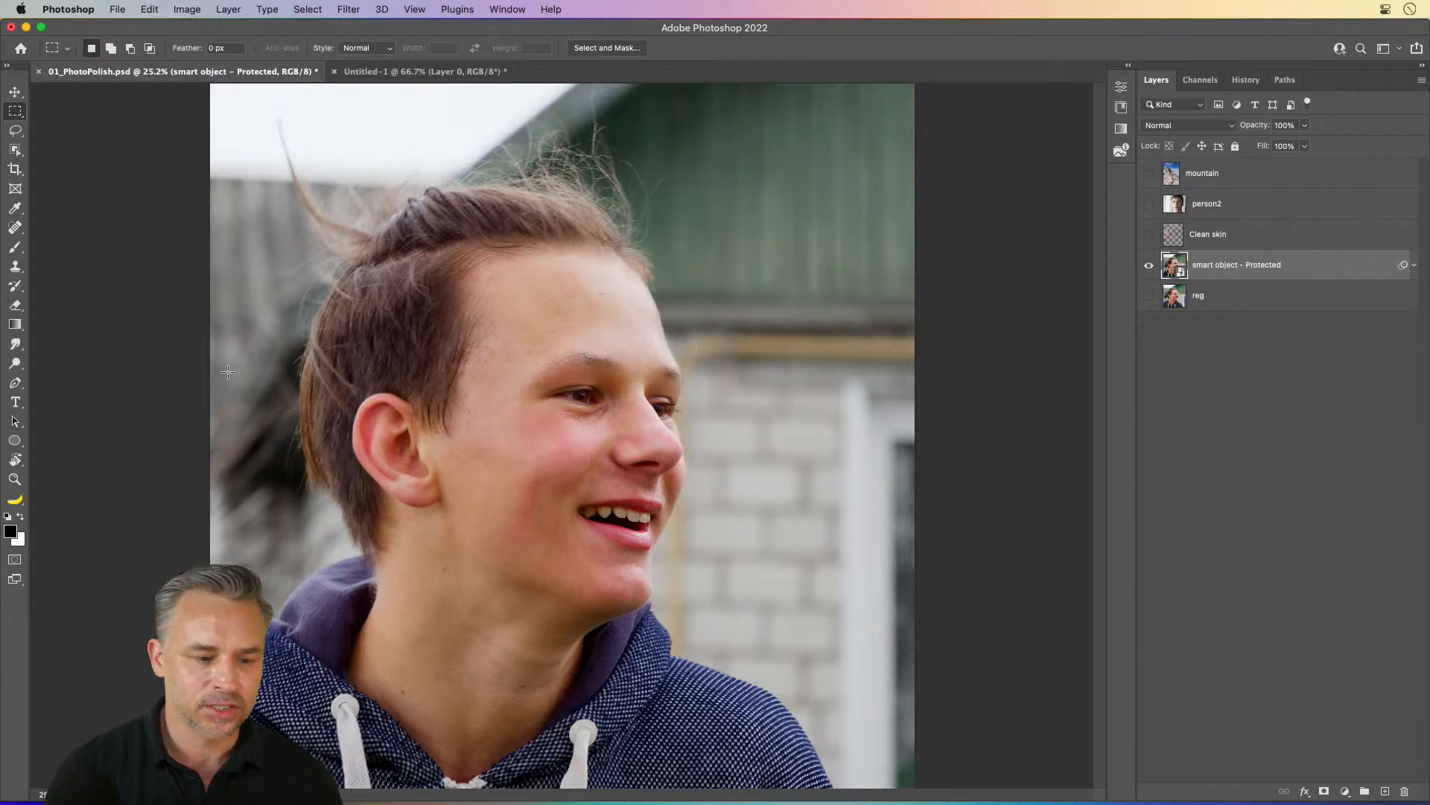
Step: Select the full width of the photo from the top of the hair down and crop the image to the selection
left_click_drag(202, 225, 921, 791)
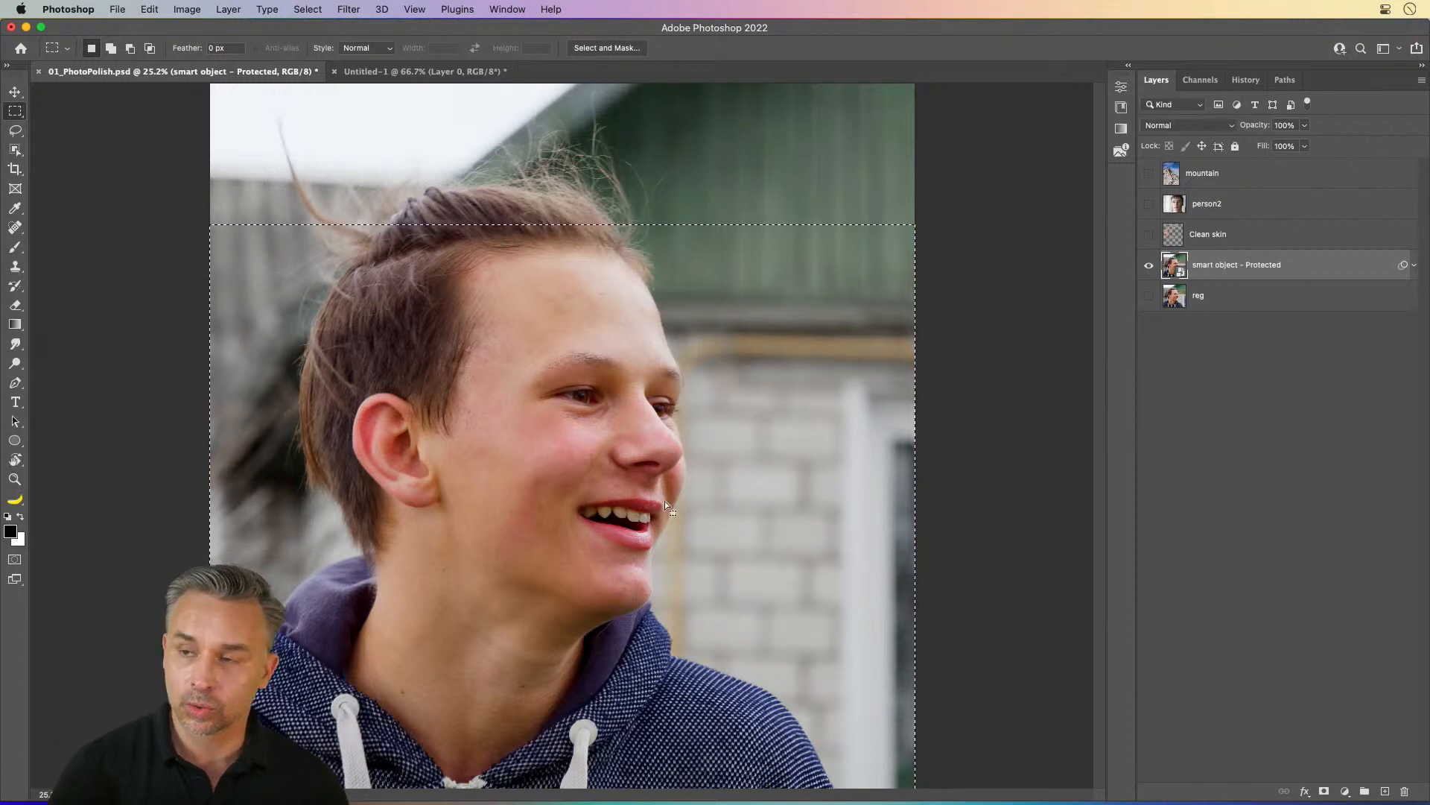
left_click(187, 9)
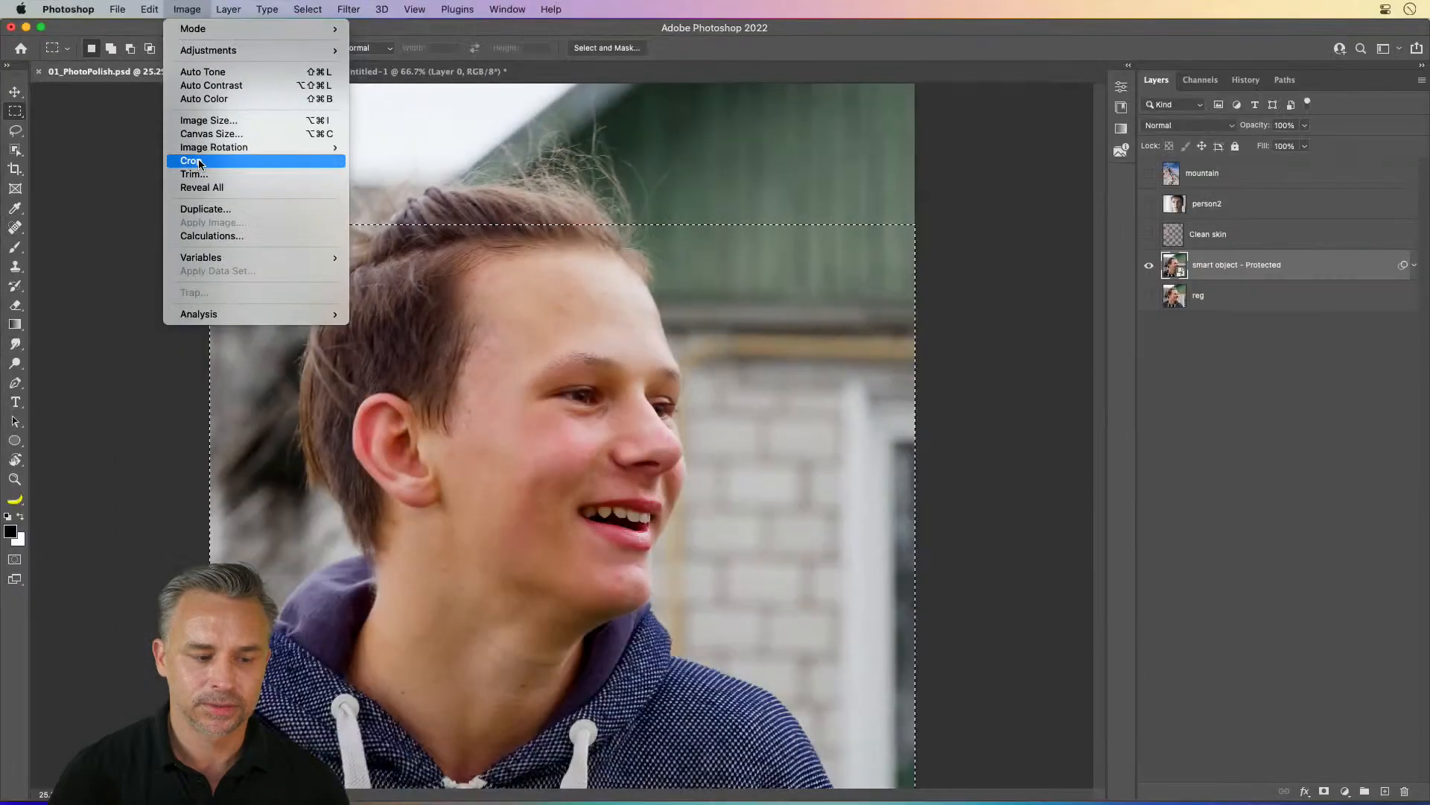
left_click(200, 161)
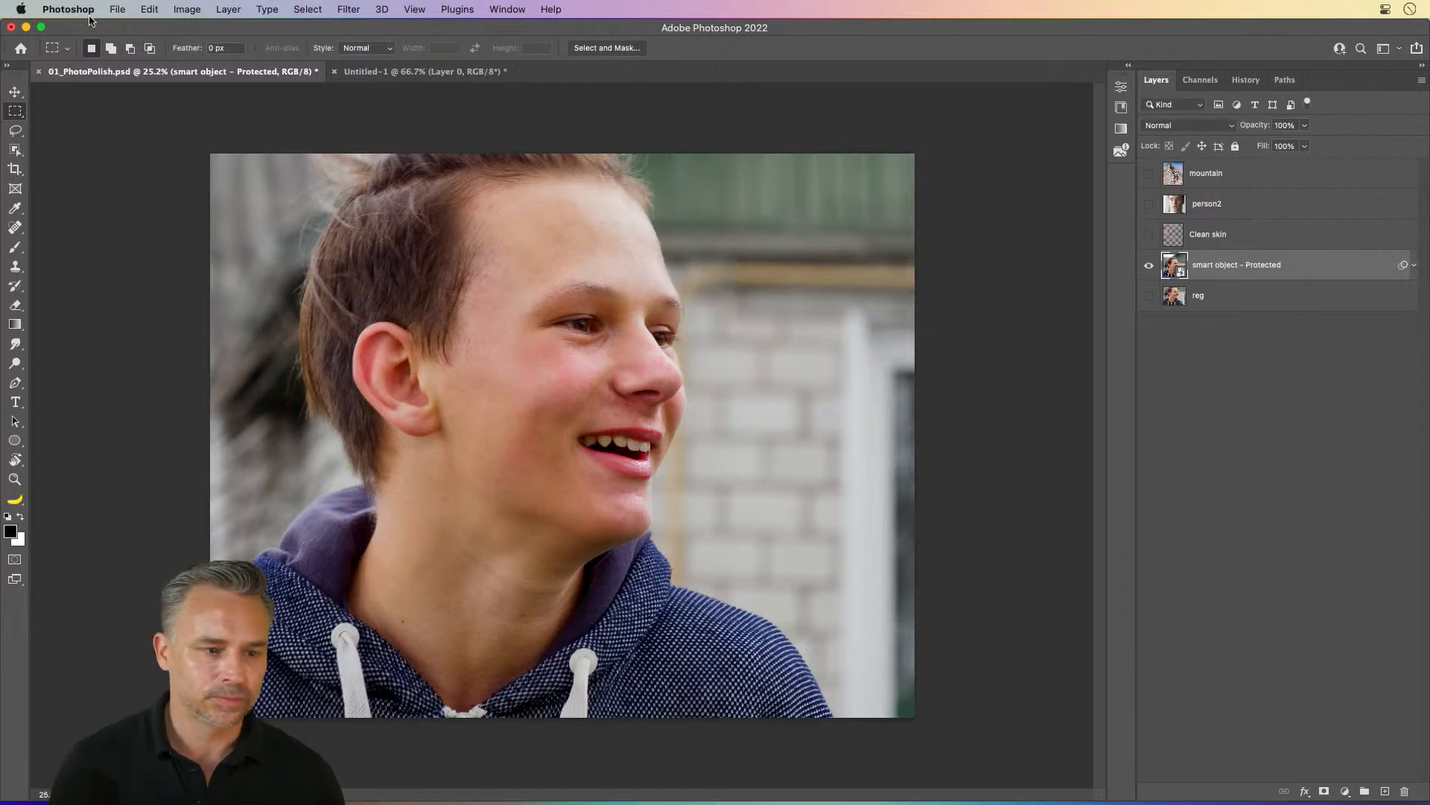
Step: Quick-export the cropped image as 01_PhotoPolish.jpg to the Desktop and minimize the document window to reveal the file
left_click(118, 9)
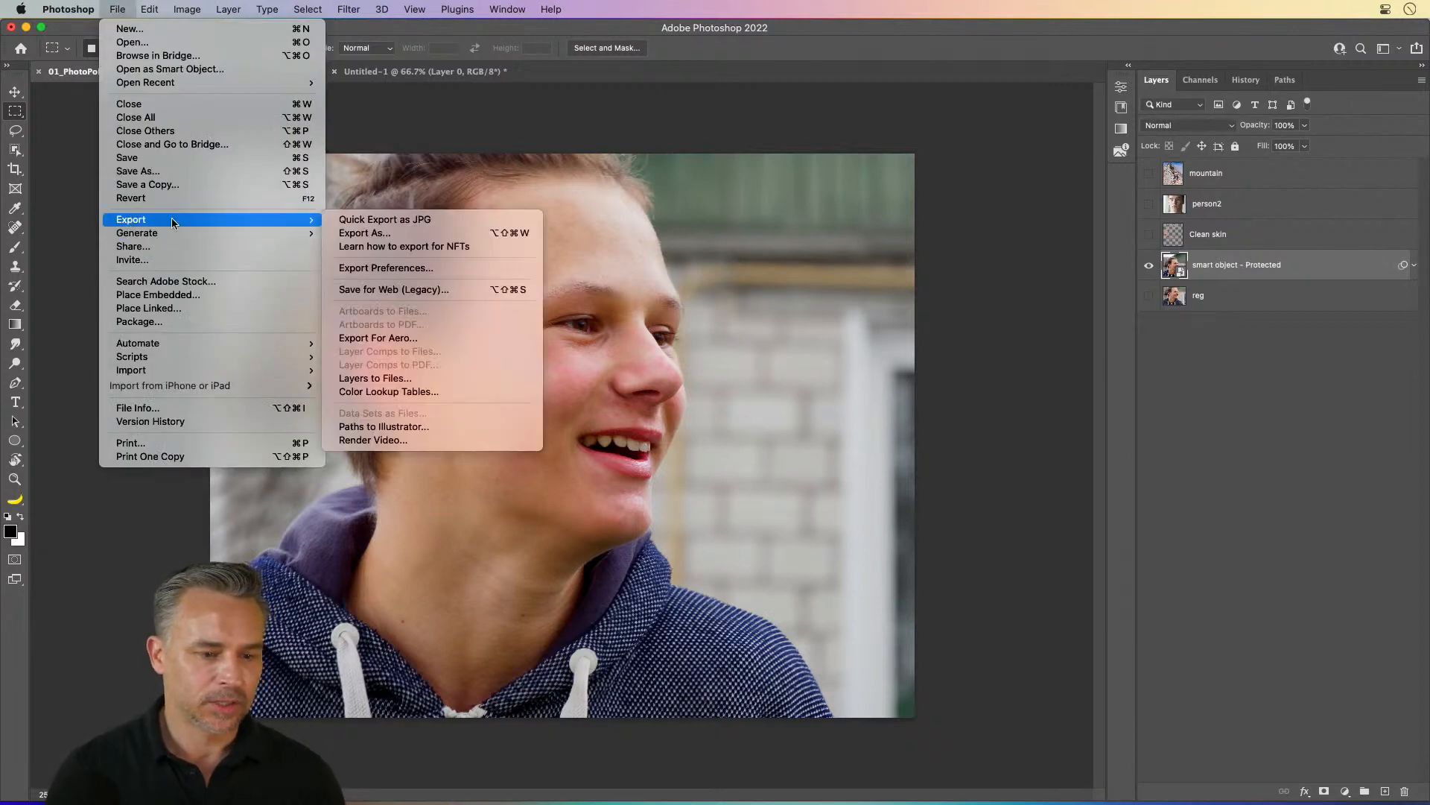
mouse_move(197, 222)
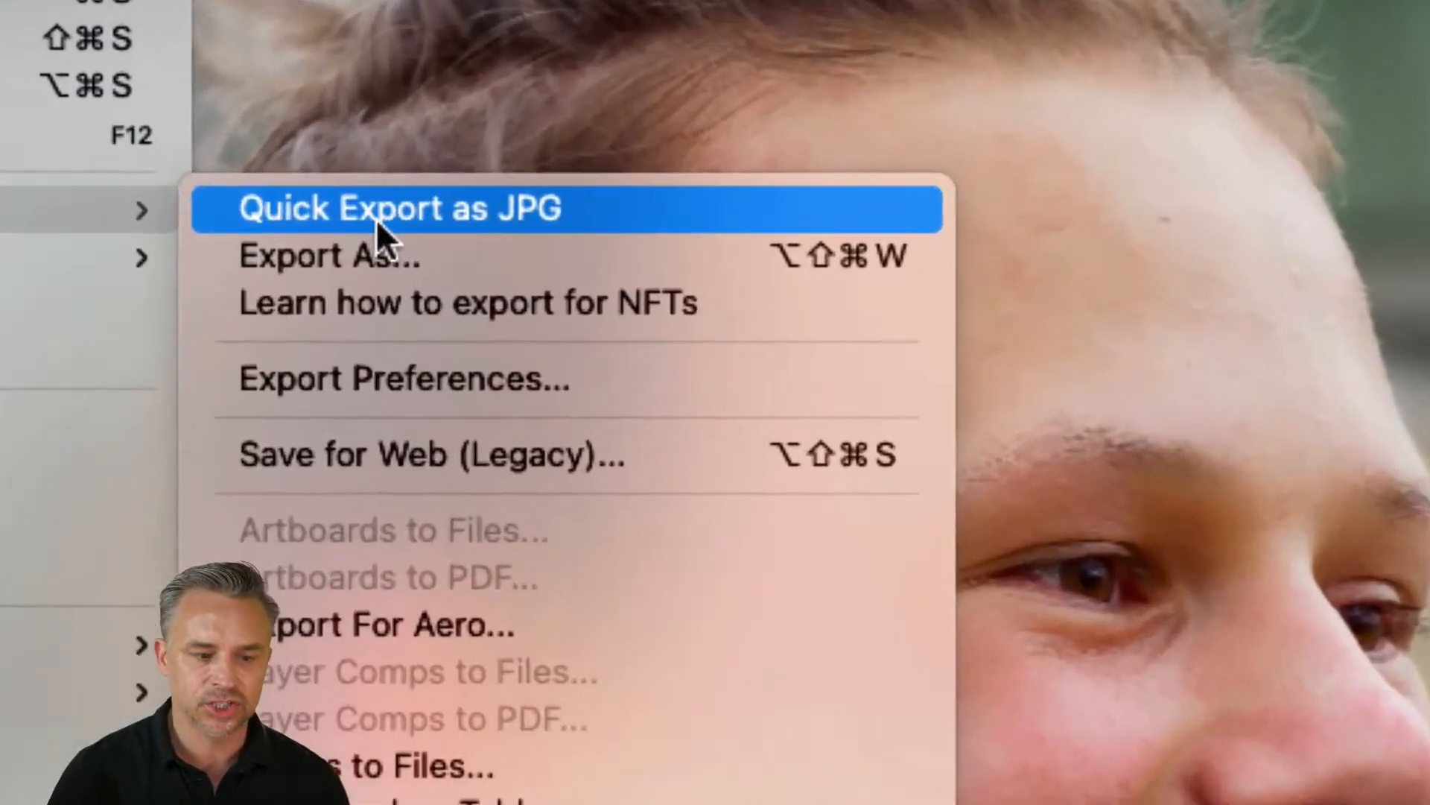
left_click(377, 221)
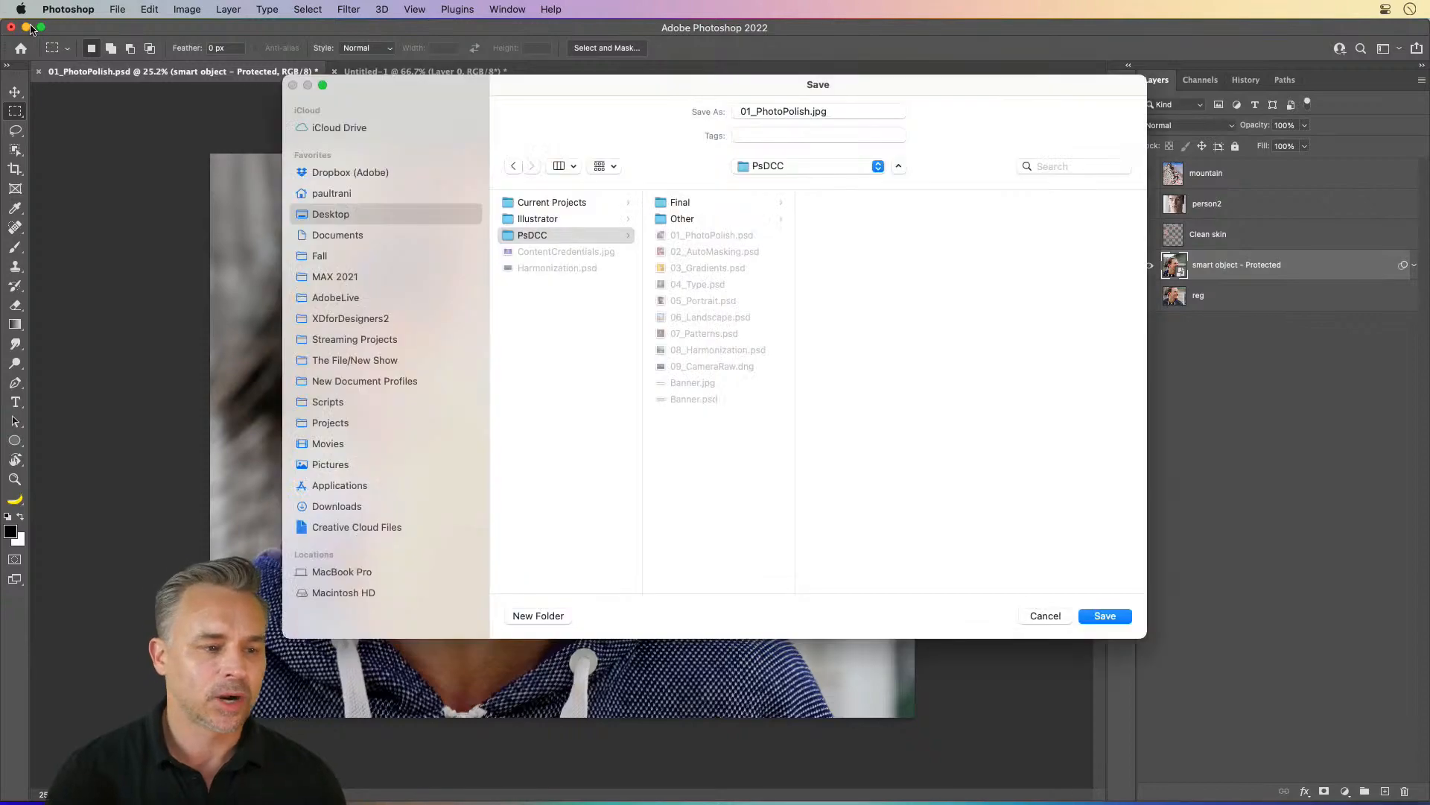
left_click(613, 379)
key("Return")
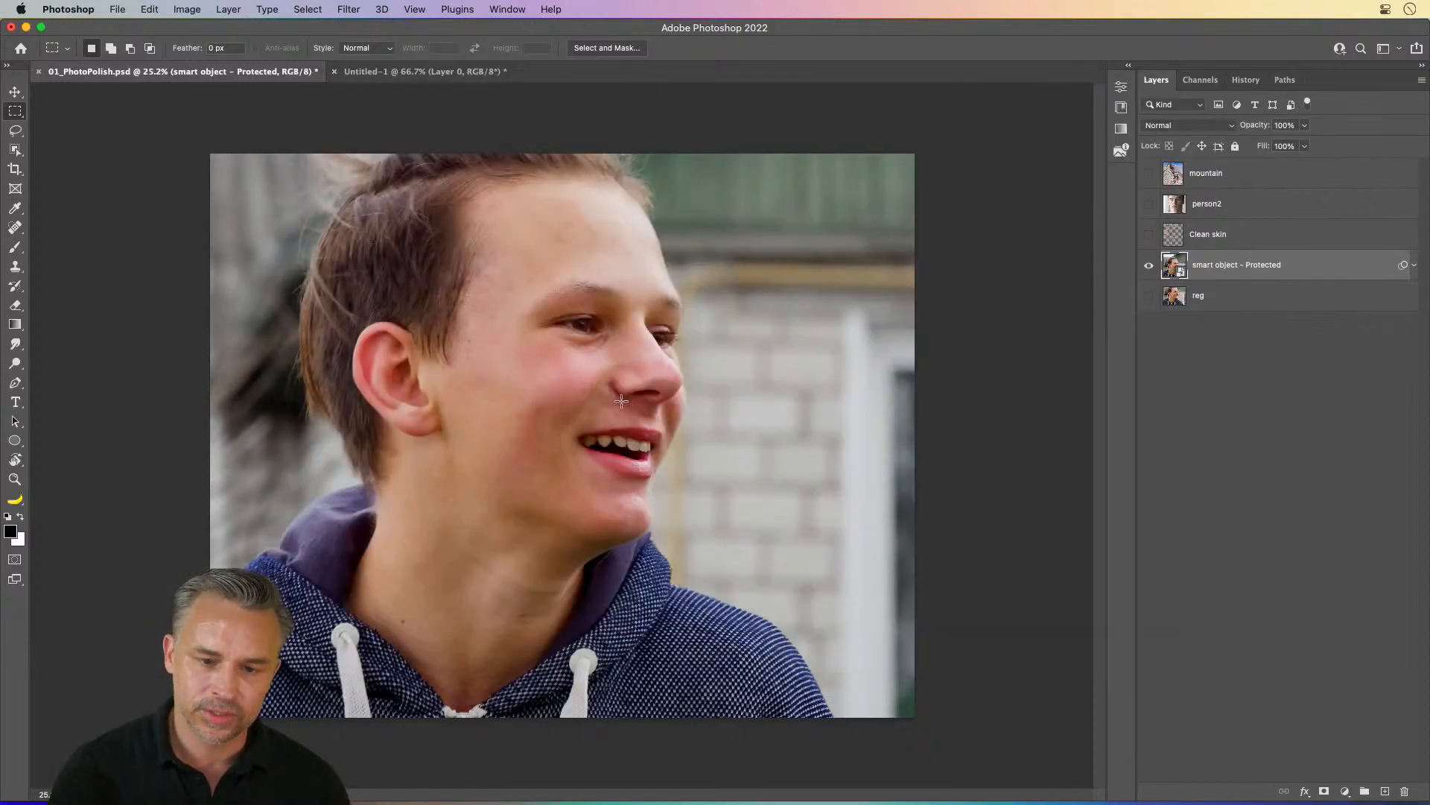
left_click(26, 27)
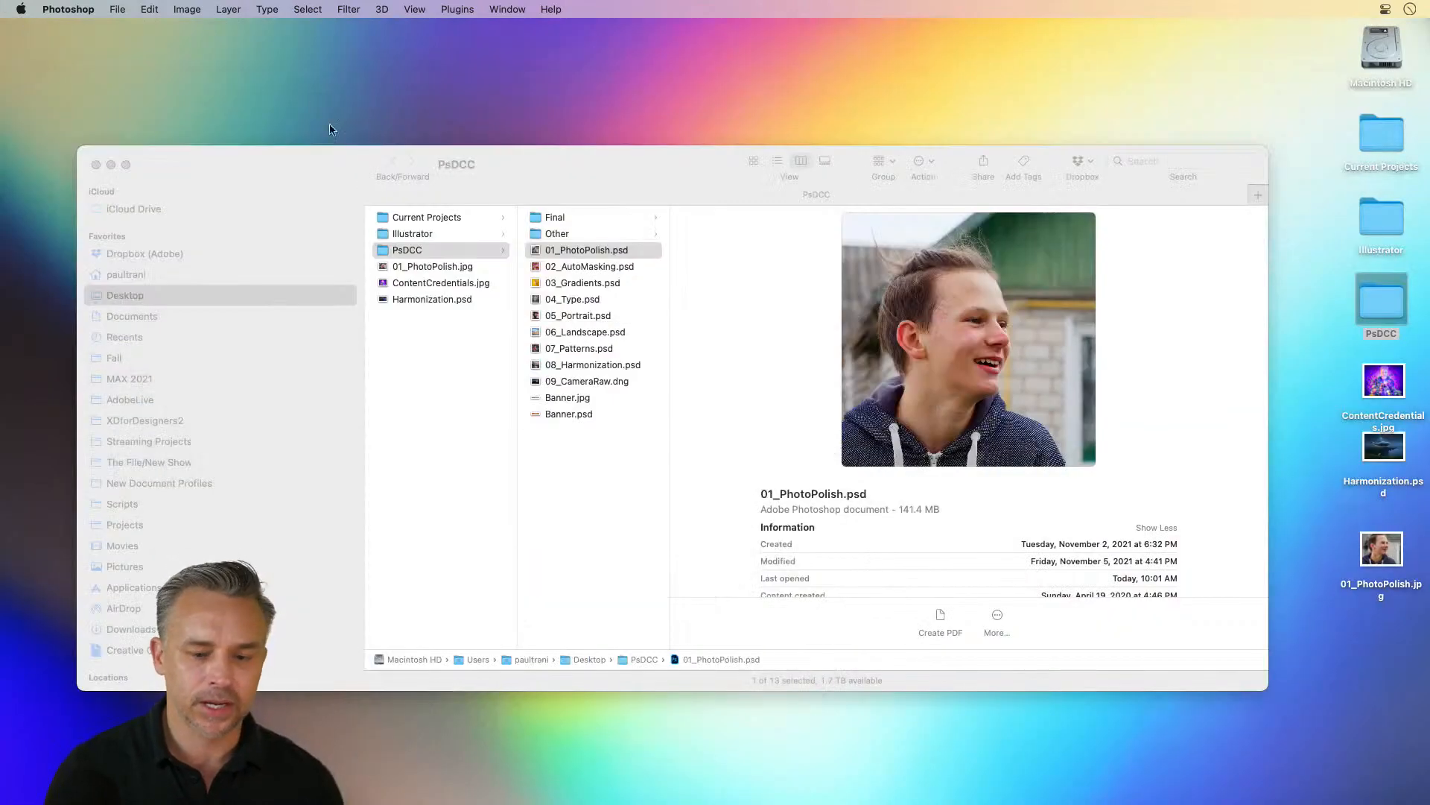
Step: Close the file browser window, switch to Discord and open the creative-challenge announcements of the Adobe Photoshop server
left_click(95, 165)
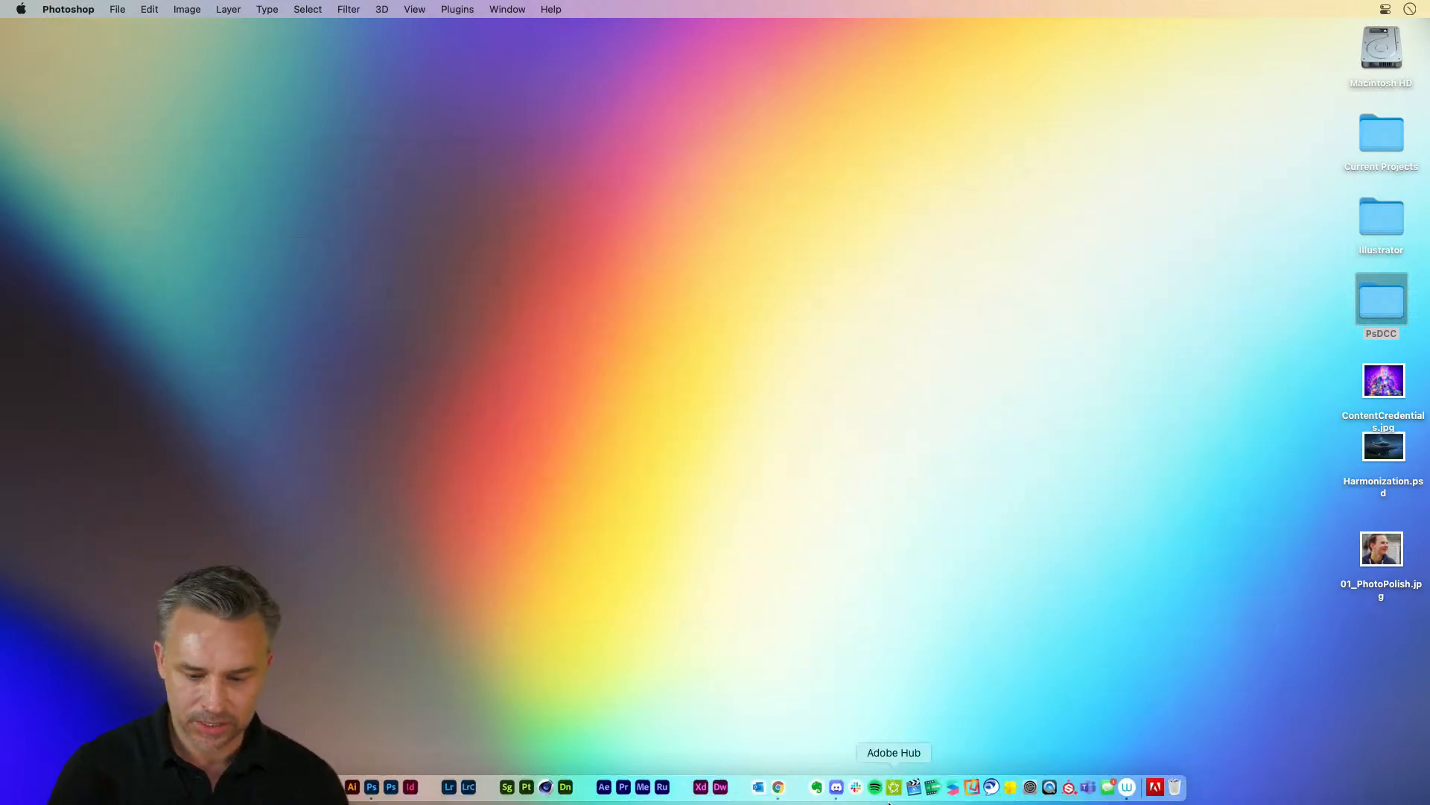
left_click(836, 787)
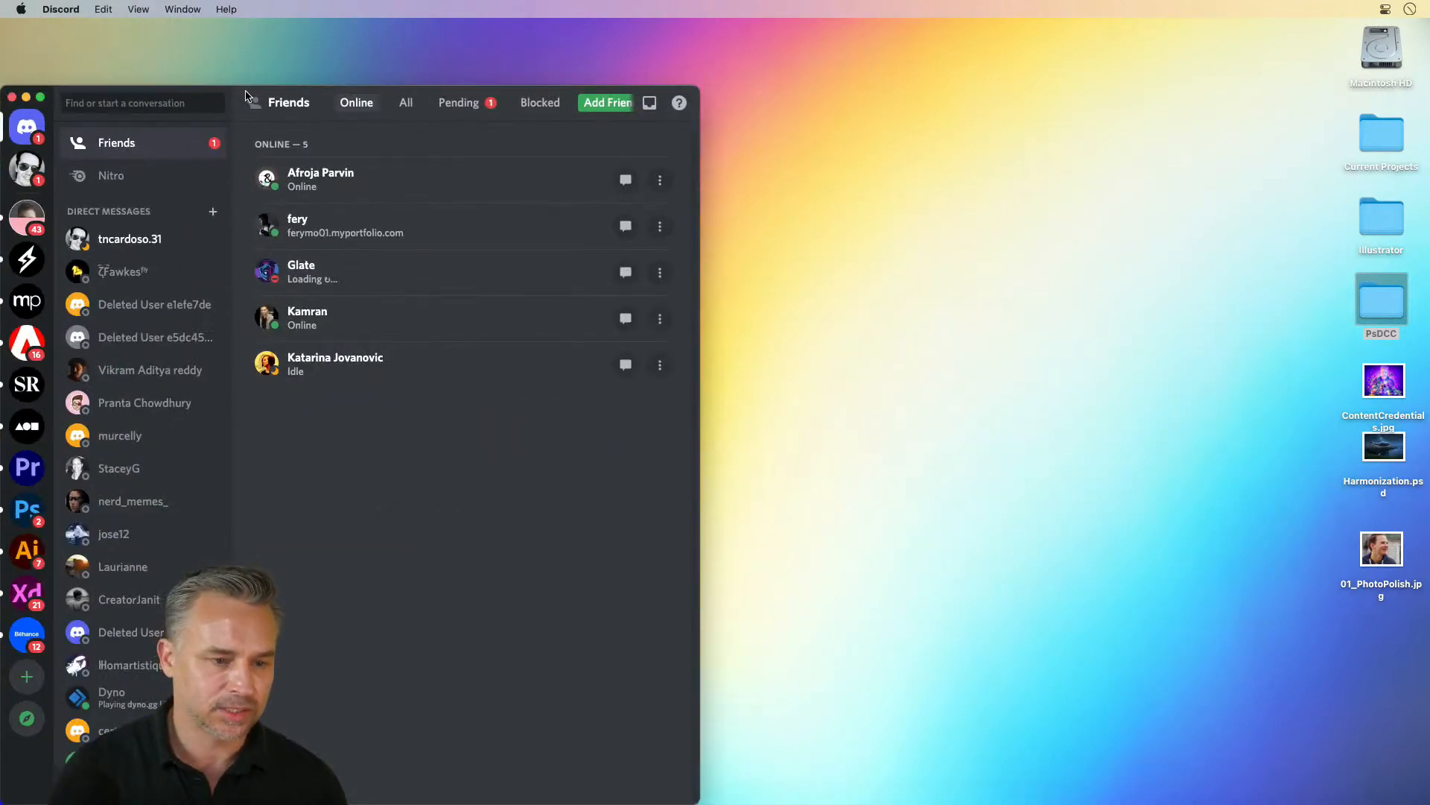
left_click_drag(245, 95, 795, 54)
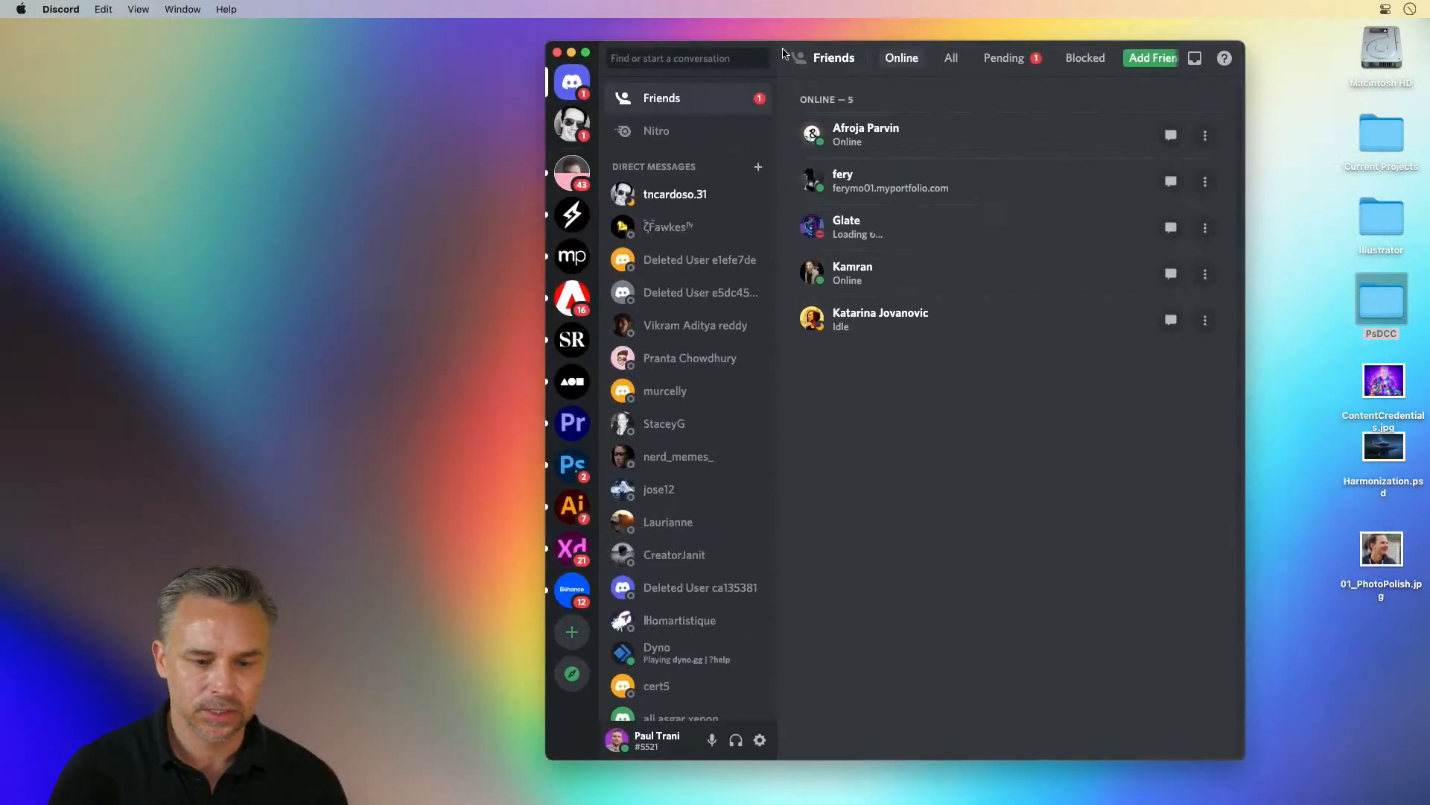
left_click(577, 467)
left_click(685, 377)
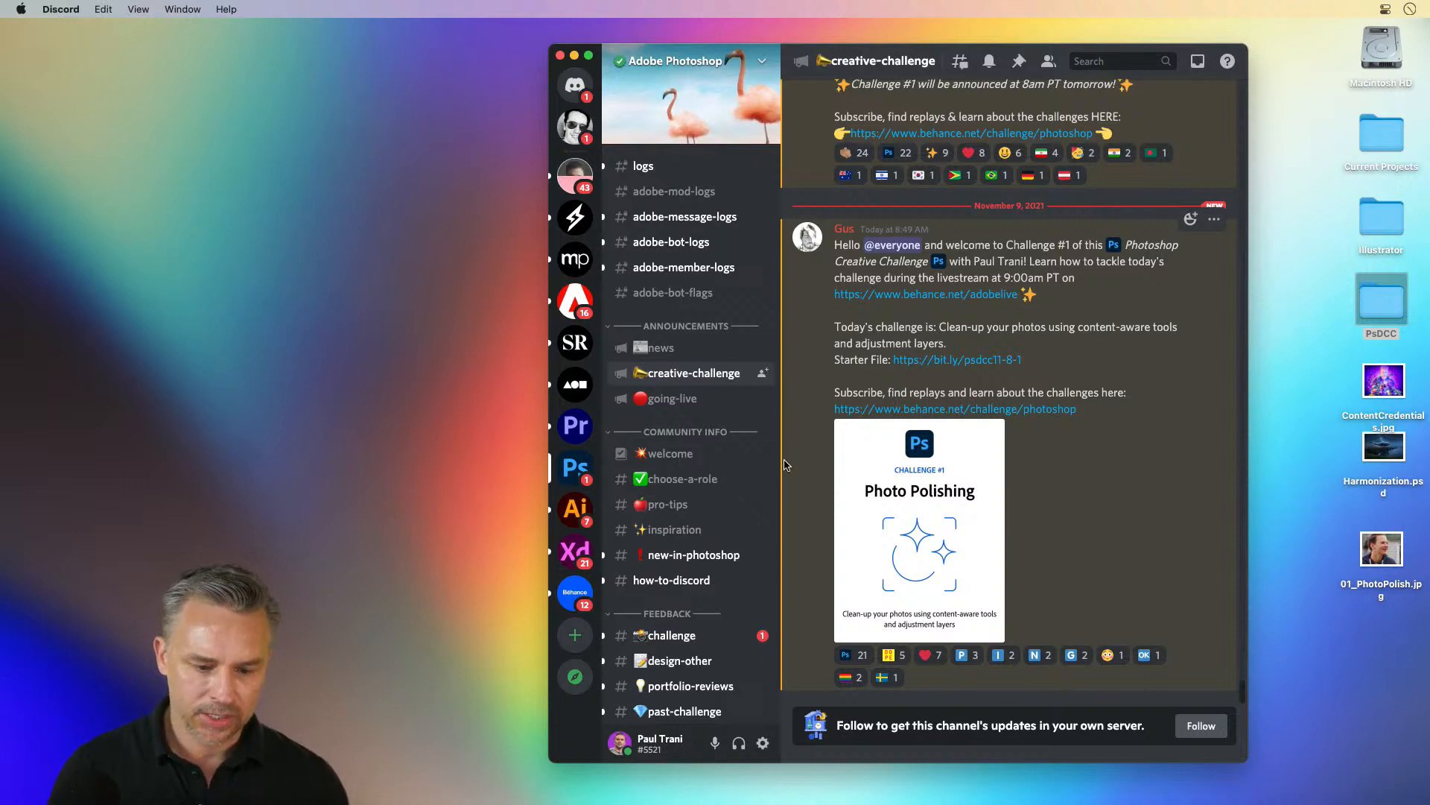
Step: Upload 01_PhotoPolish.jpg from the desktop to the Photoshop server's challenge feedback channel with the comment "Photo Polishing!"
scroll(673, 355, "down", 5)
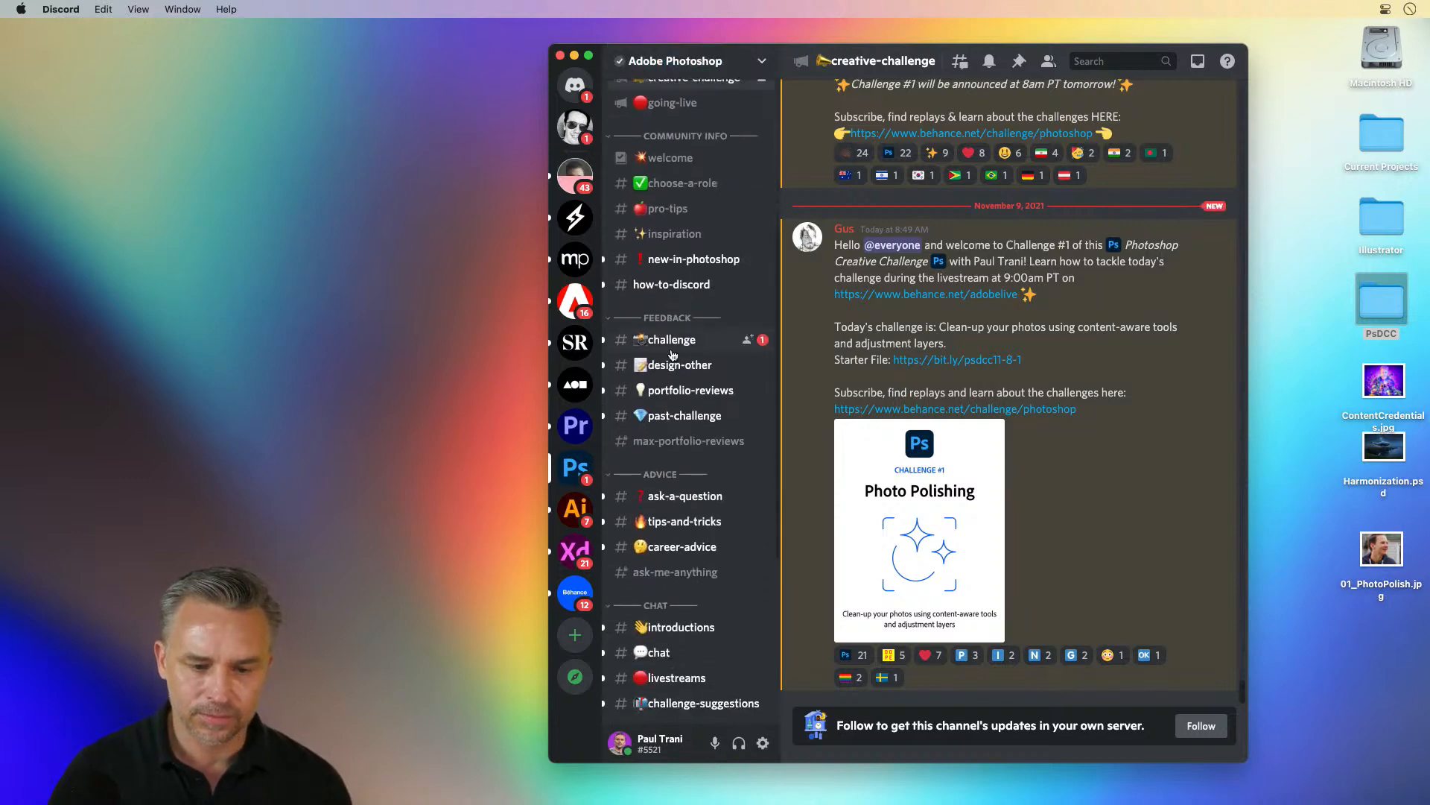
left_click(672, 341)
scroll(941, 594, "down", 10)
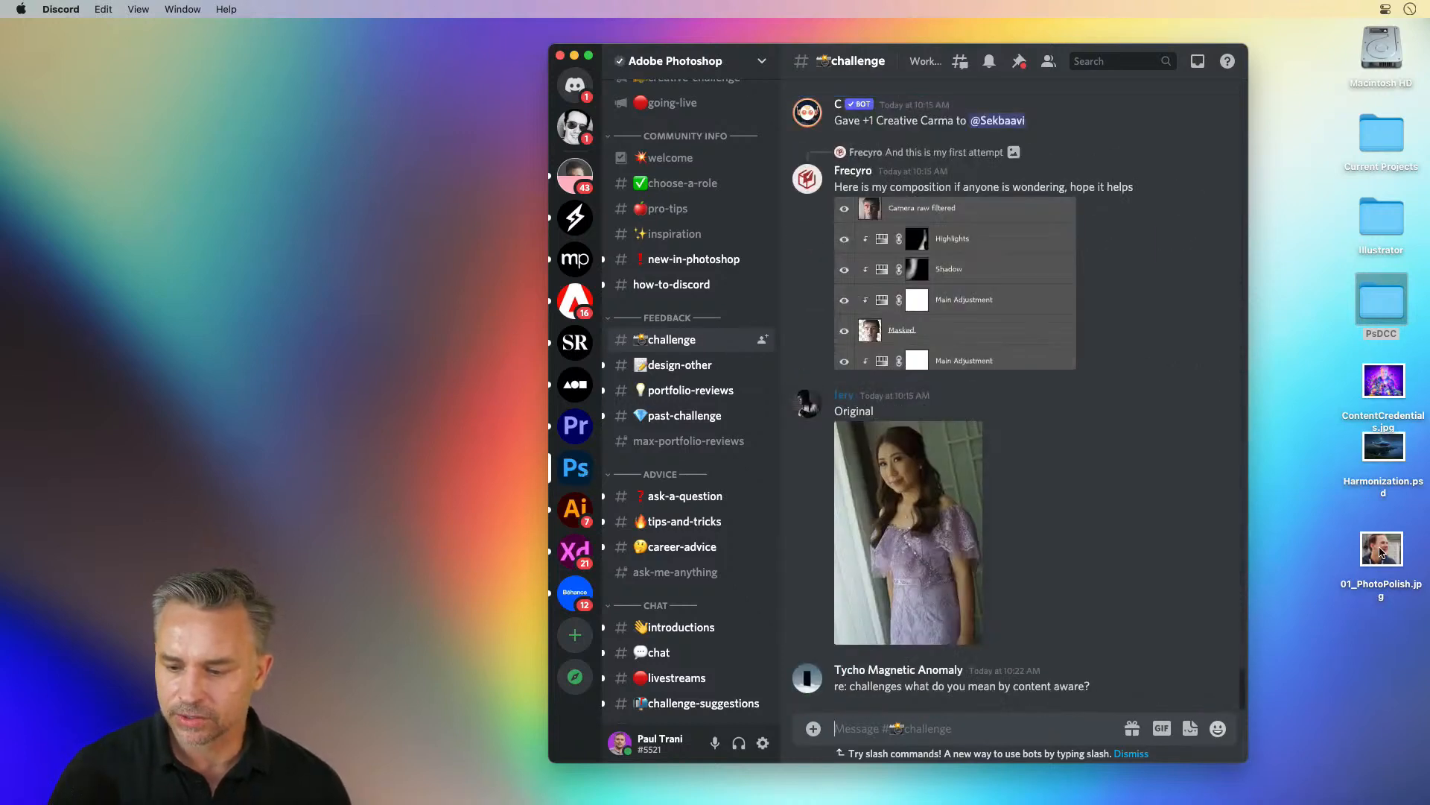
left_click_drag(1381, 552, 849, 696)
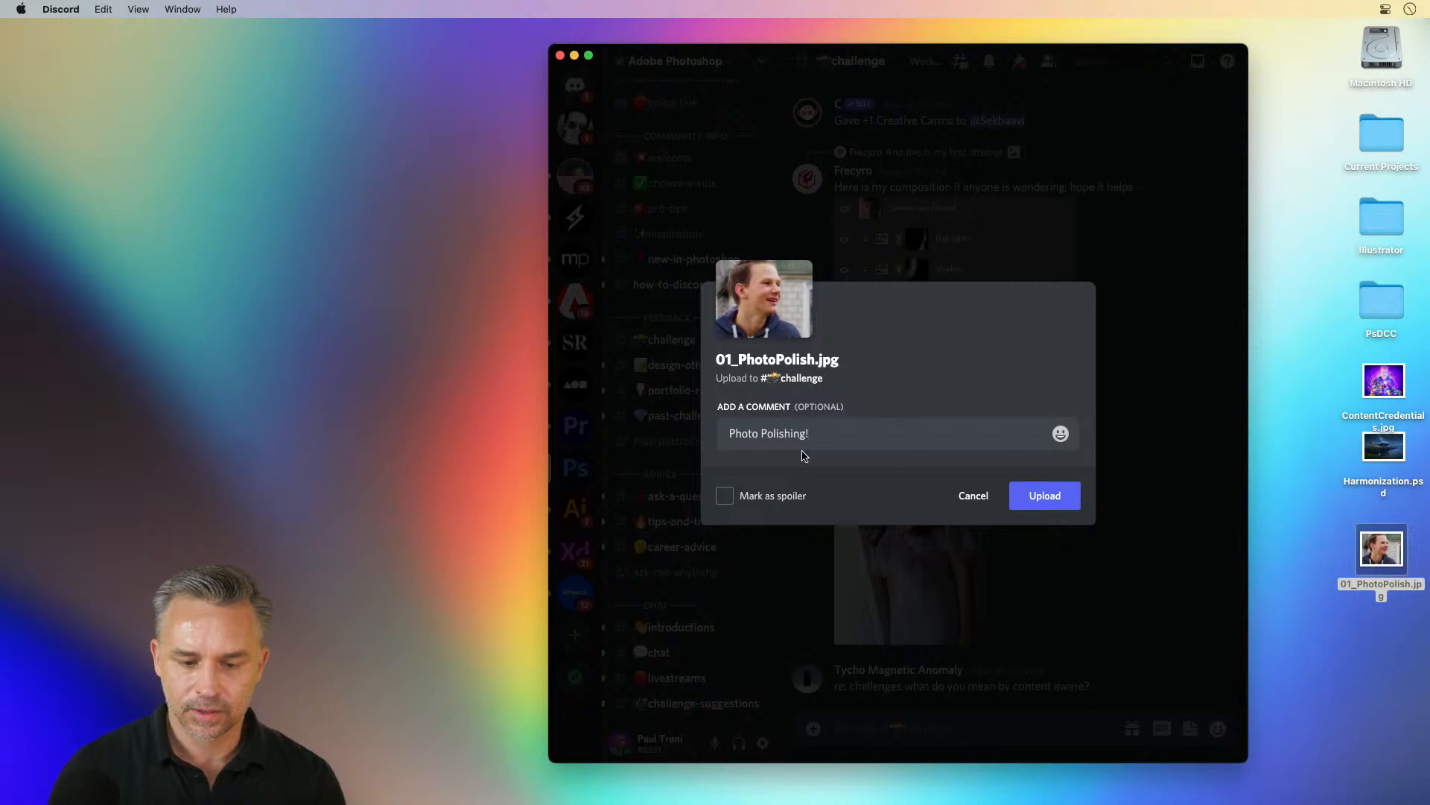
left_click(1039, 498)
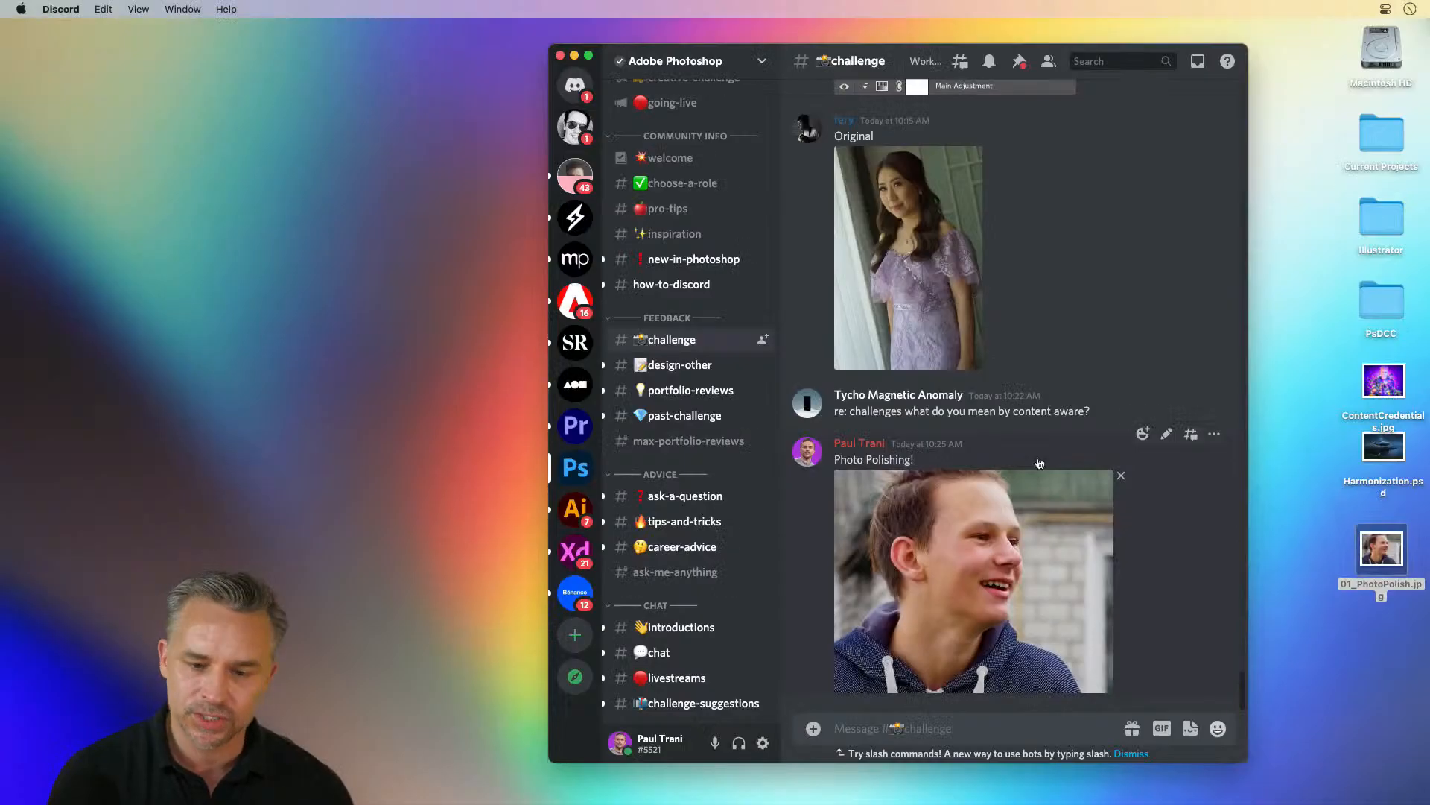
Step: Look through the earlier submissions that other members posted in the challenge channel
scroll(1039, 463, "up", 5)
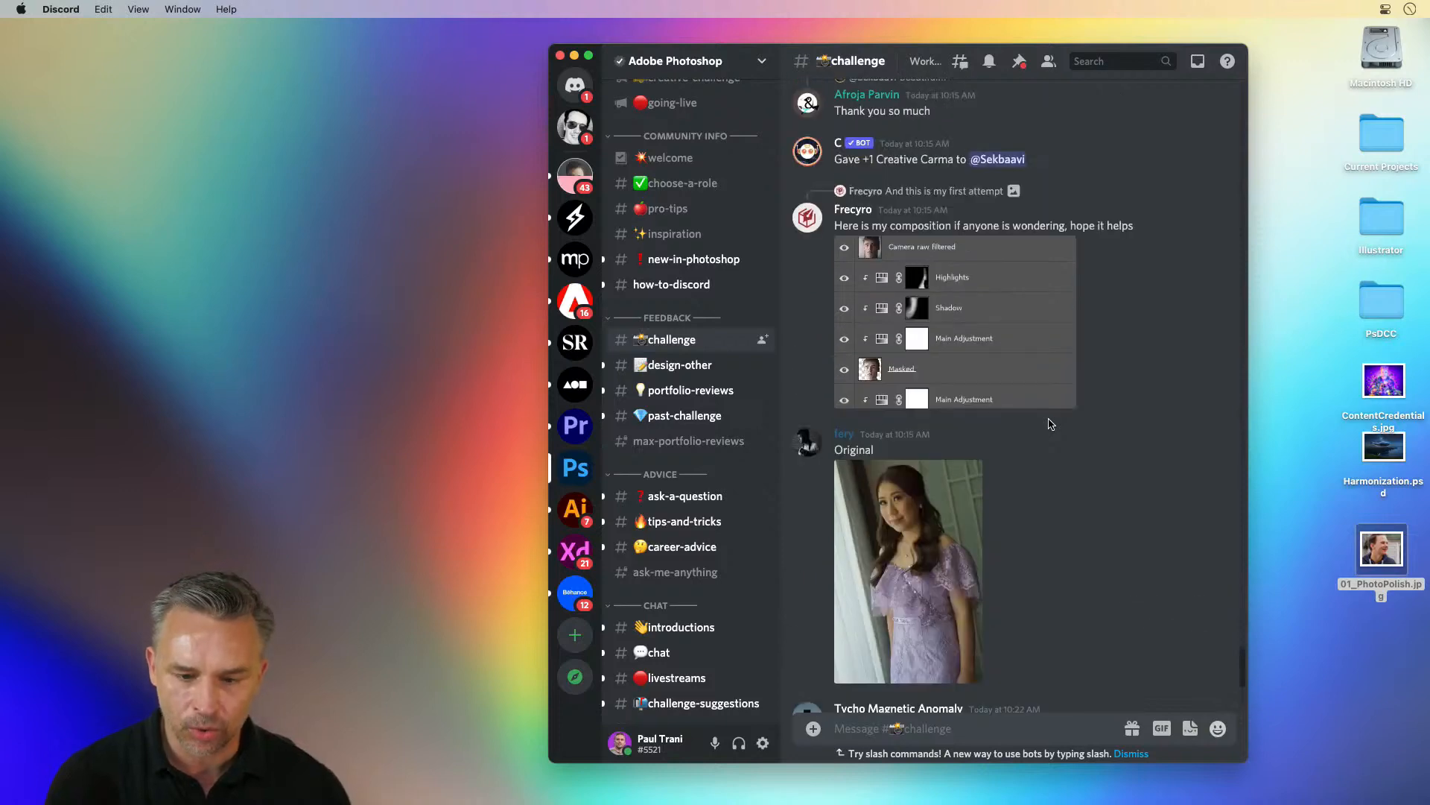
scroll(1051, 424, "up", 10)
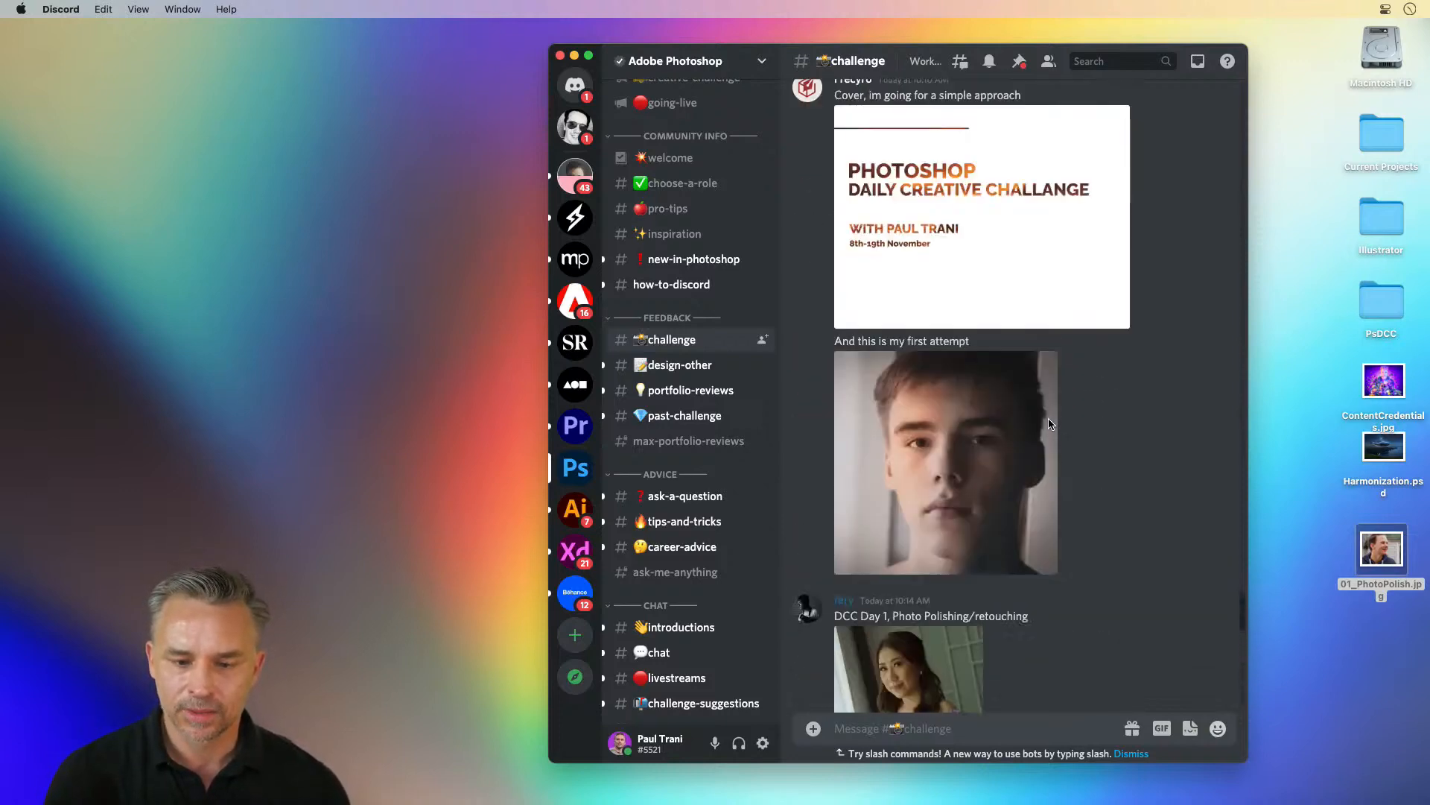
scroll(1048, 418, "up", 3)
scroll(1048, 418, "down", 3)
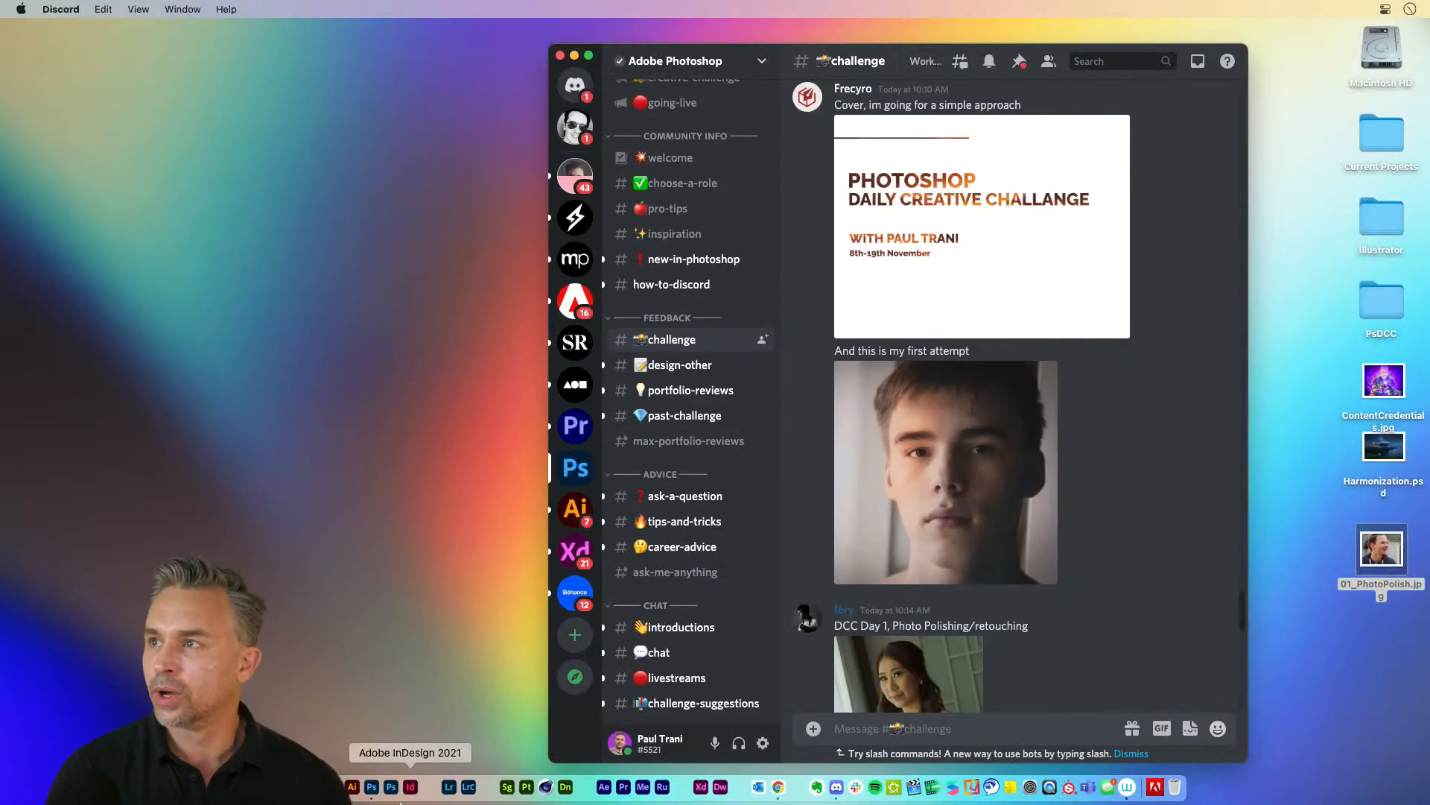
Step: Switch to Photoshop, then make the person2 layer of 01_PhotoPolish.psd visible and select it
left_click(372, 790)
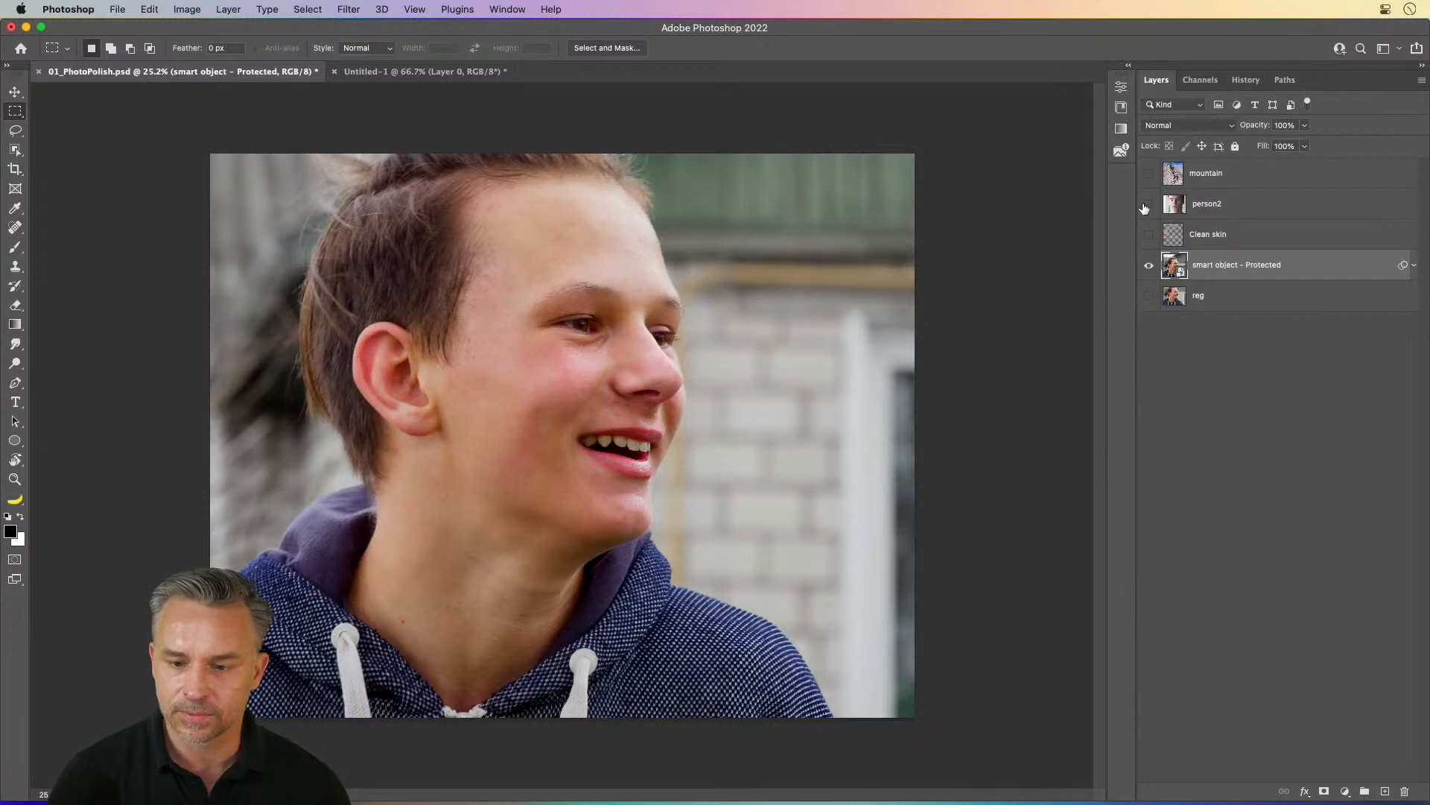
left_click(1147, 206)
left_click(1249, 206)
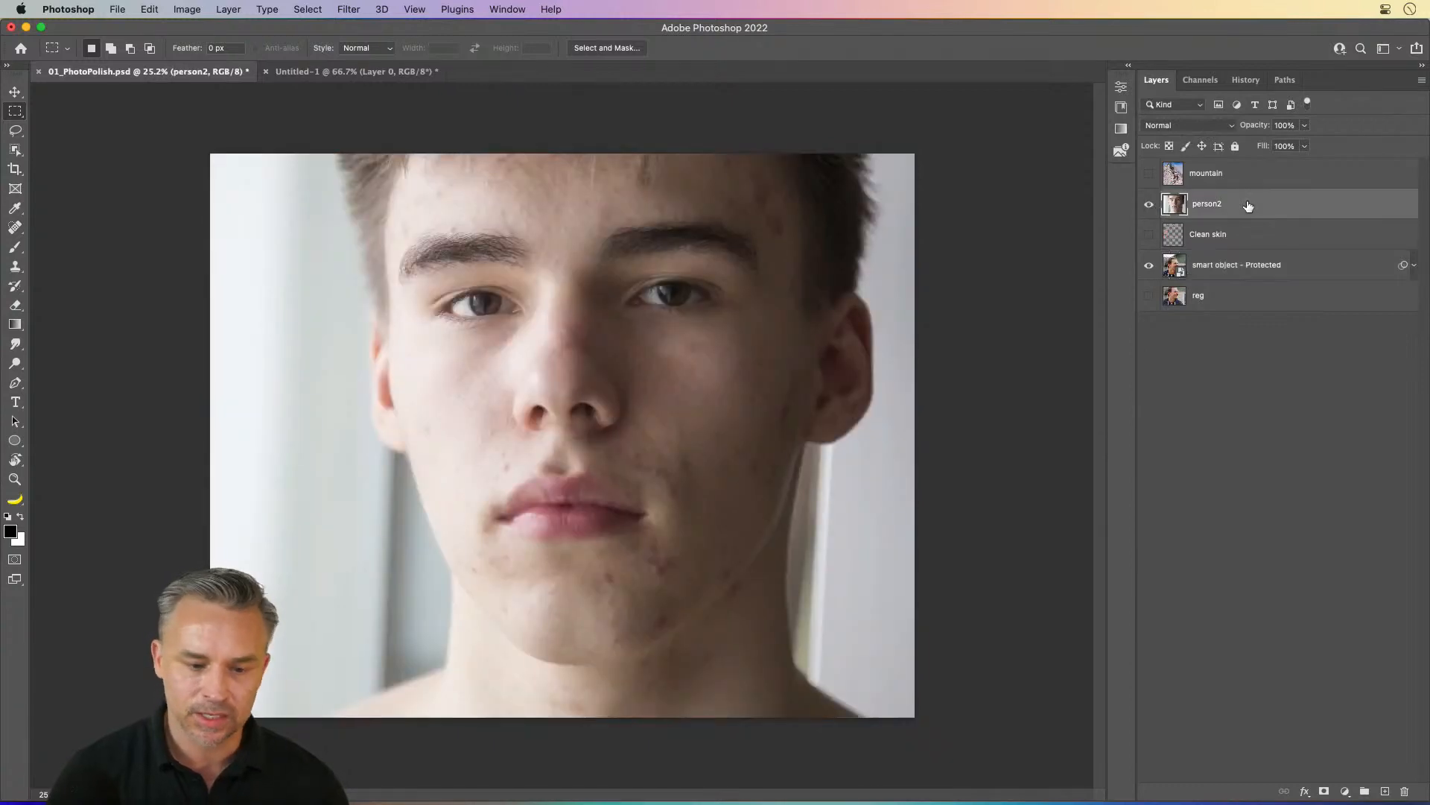
Step: Apply Face-Aware Liquify to the person2 layer with Smile 100 and Mouth Width 43, then minimize the document window
left_click(347, 9)
left_click(371, 149)
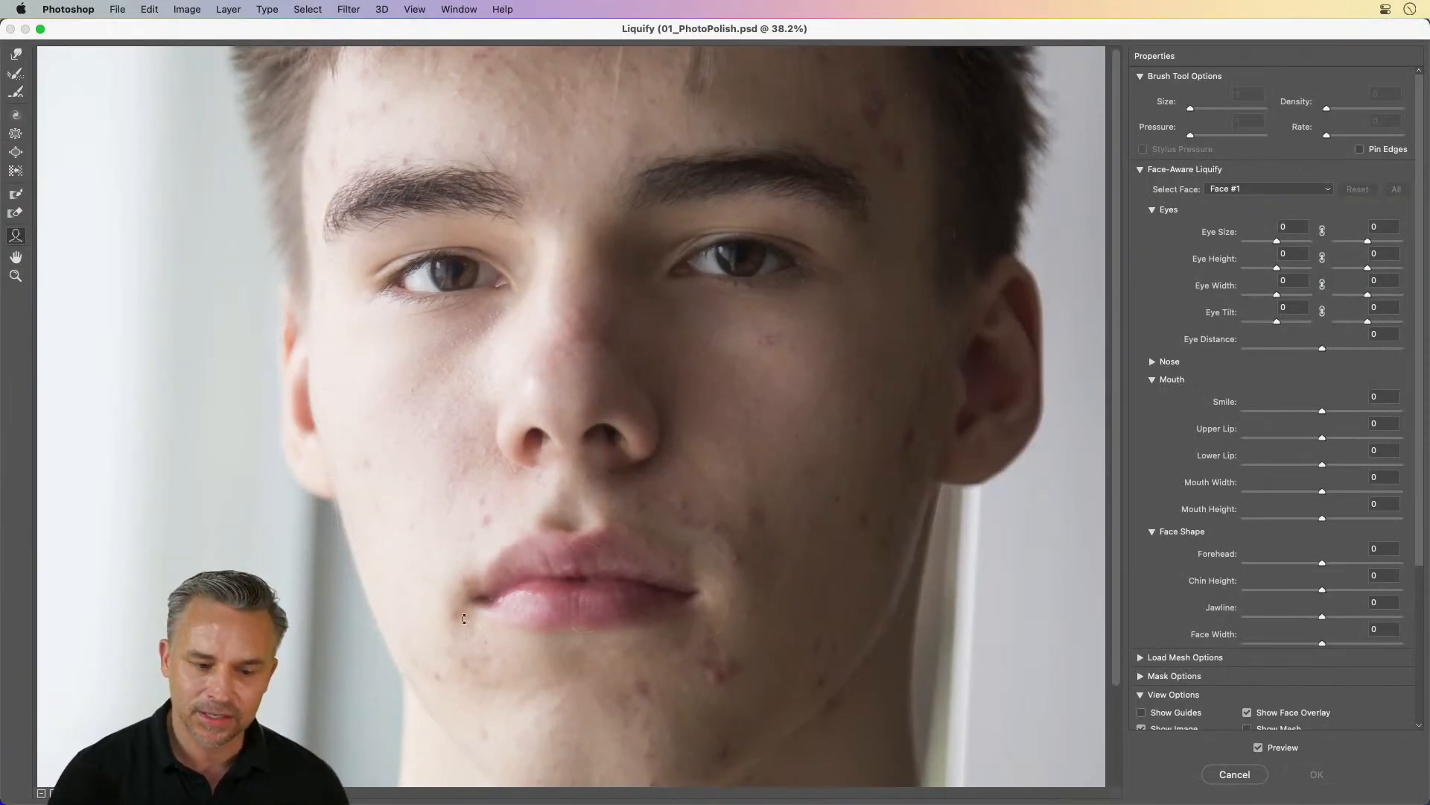
left_click_drag(464, 618, 418, 527)
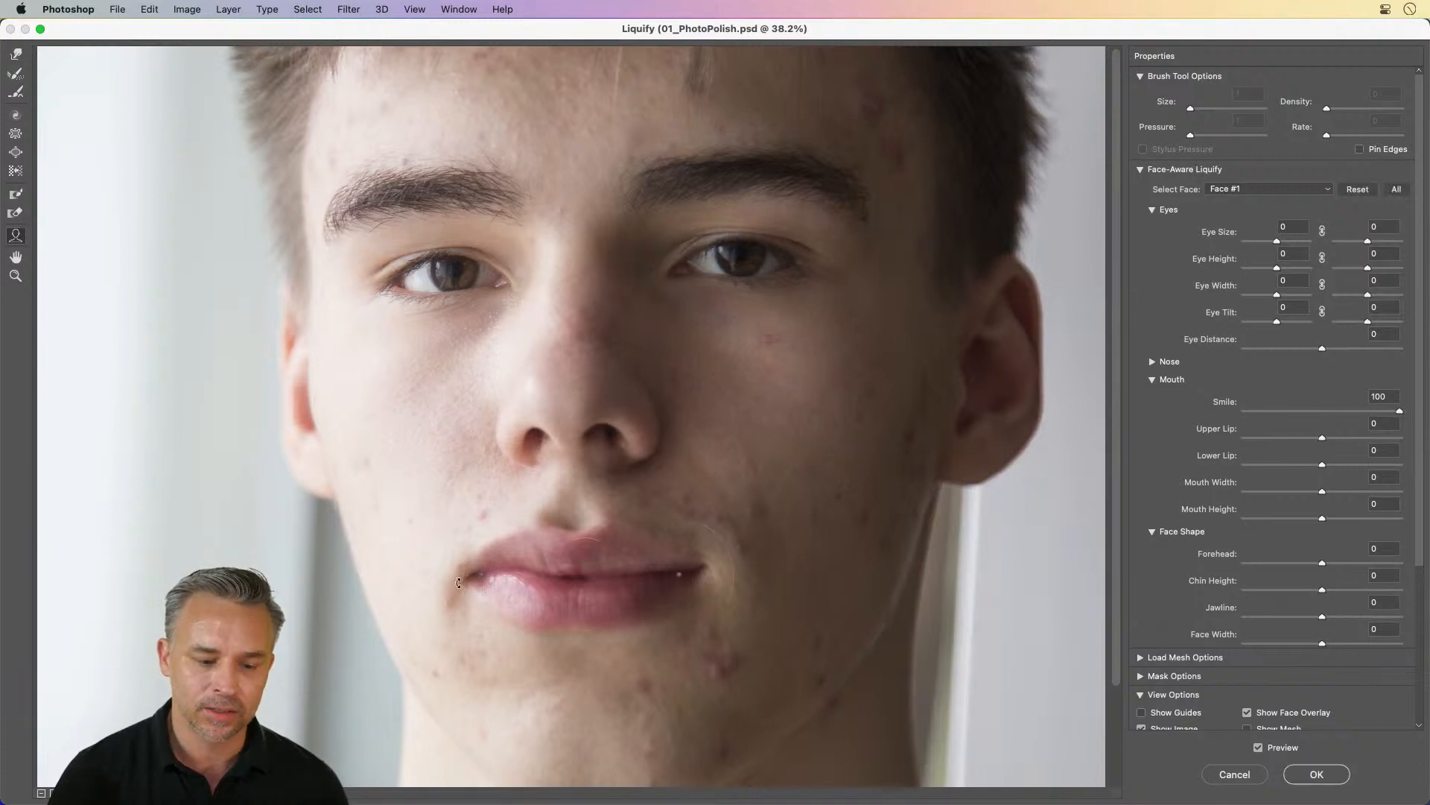
left_click_drag(481, 577, 462, 570)
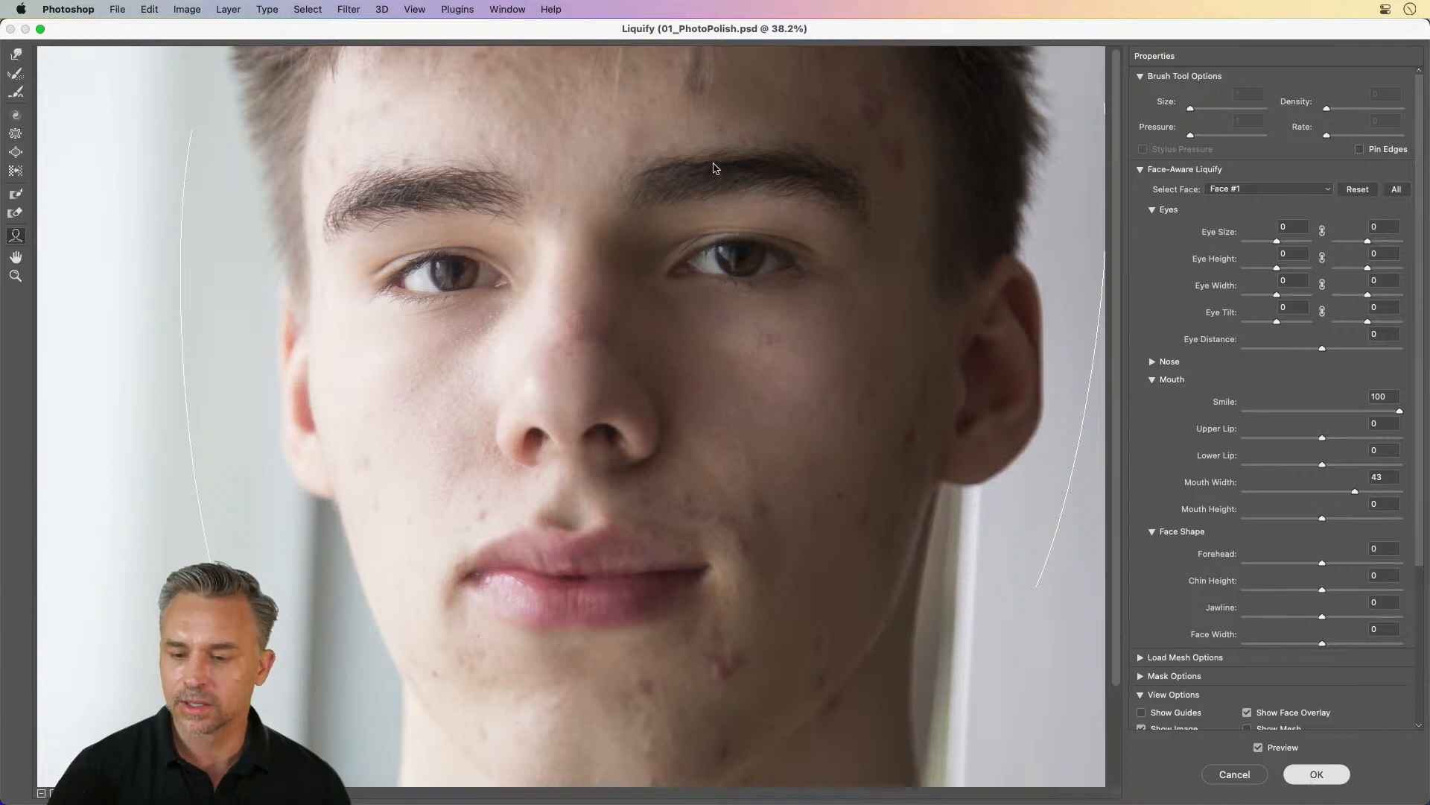
key("Return")
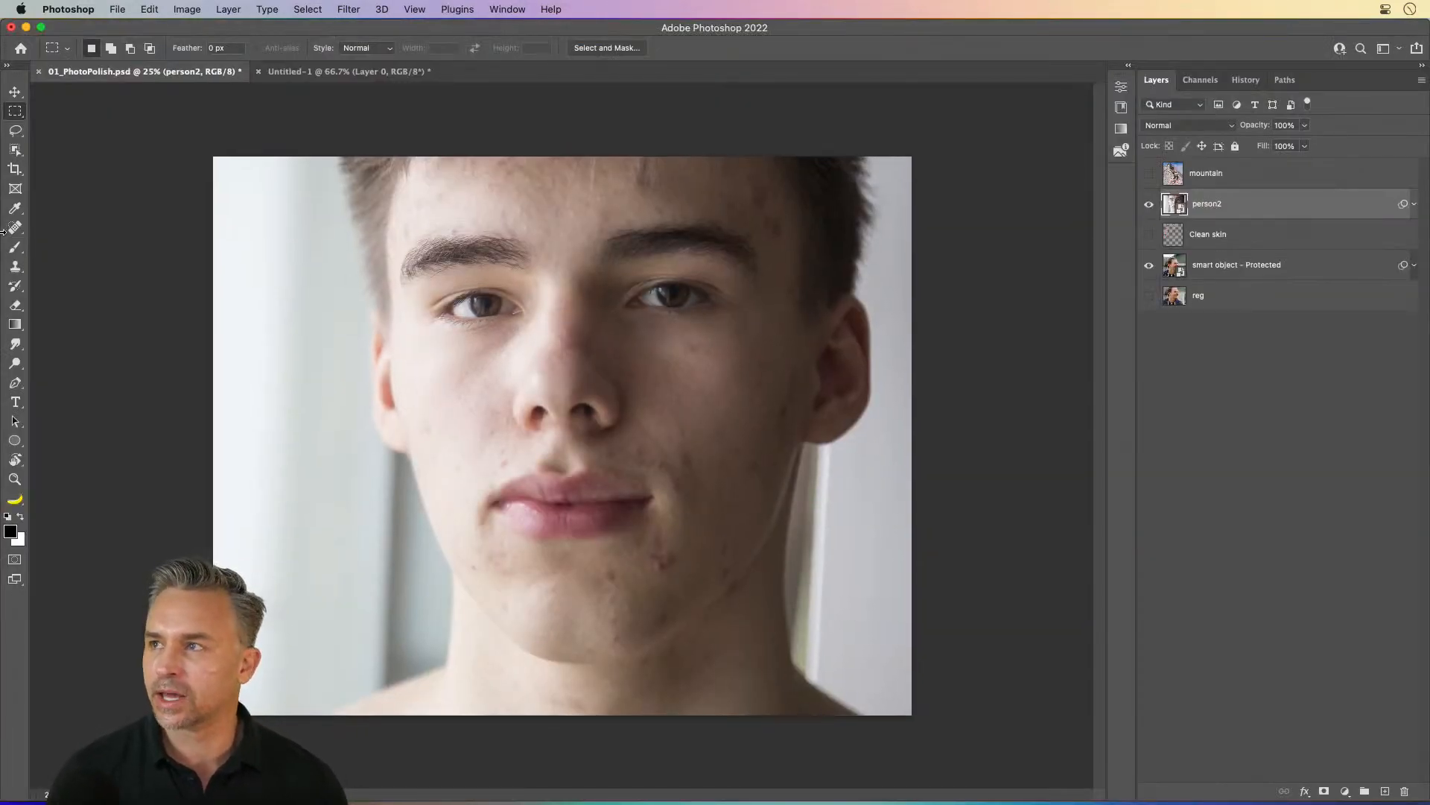
left_click(27, 27)
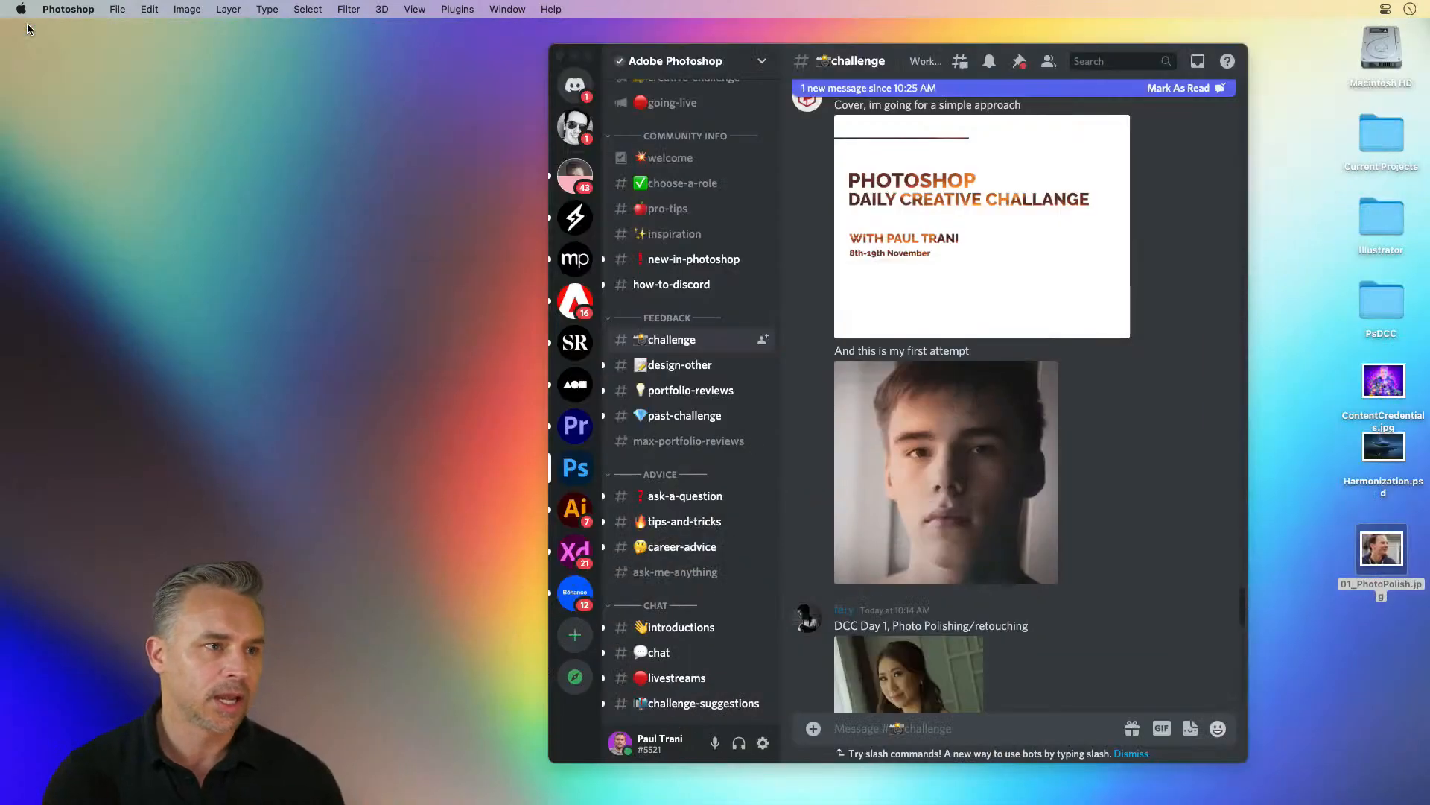